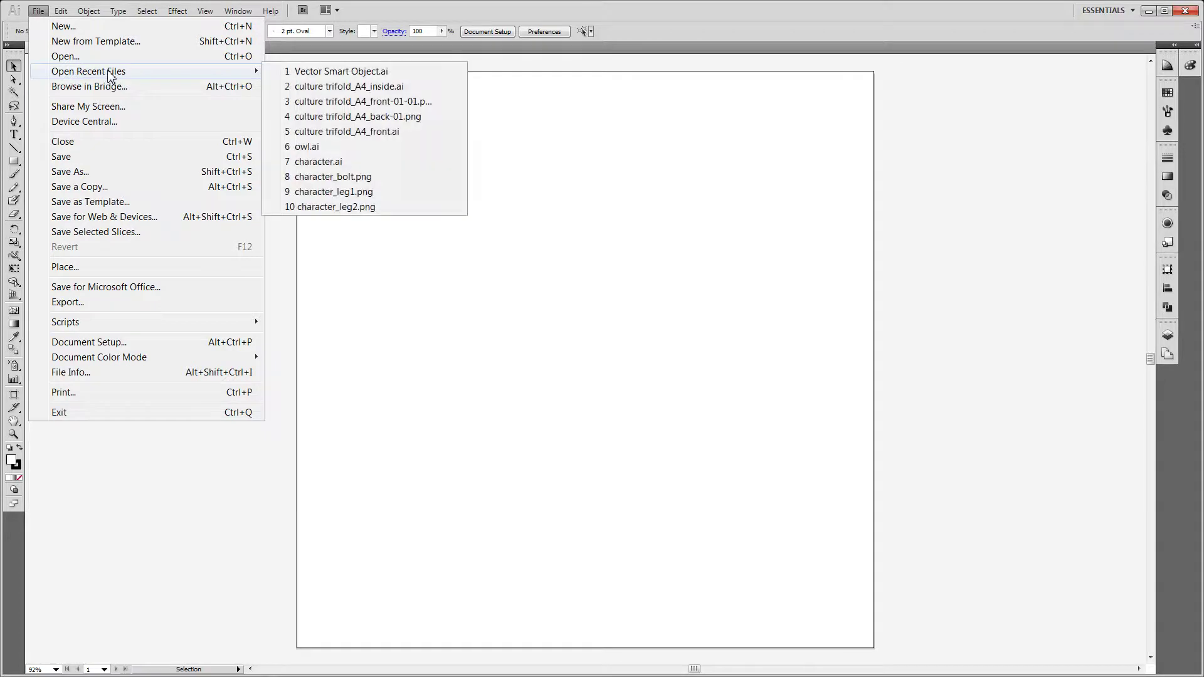
# Step: Open the file Intro to Illustrator.ai from the Week 6 folder
pyautogui.moveTo(257, 72)
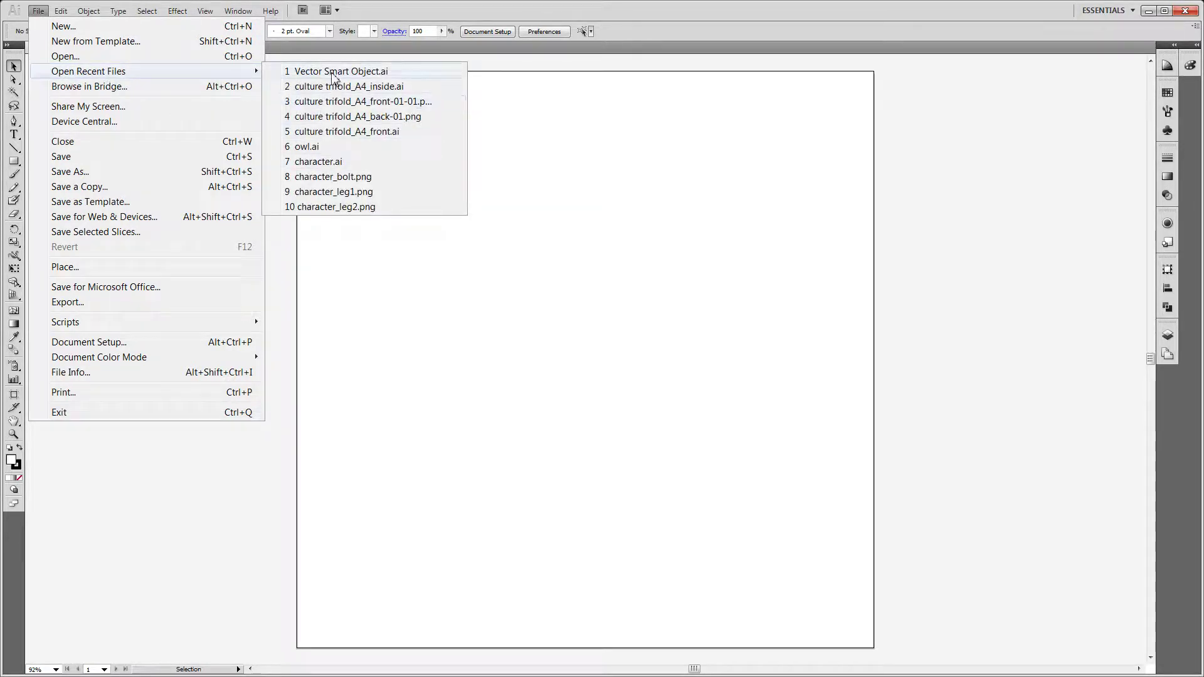
pyautogui.click(75, 58)
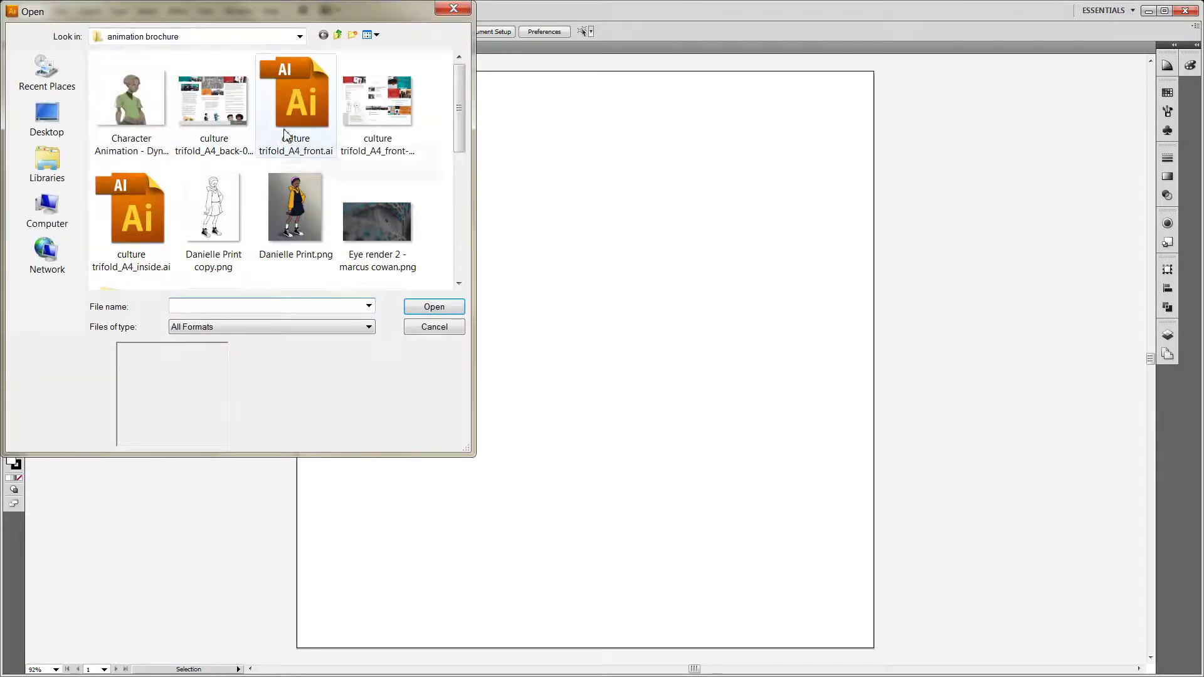
pyautogui.click(58, 88)
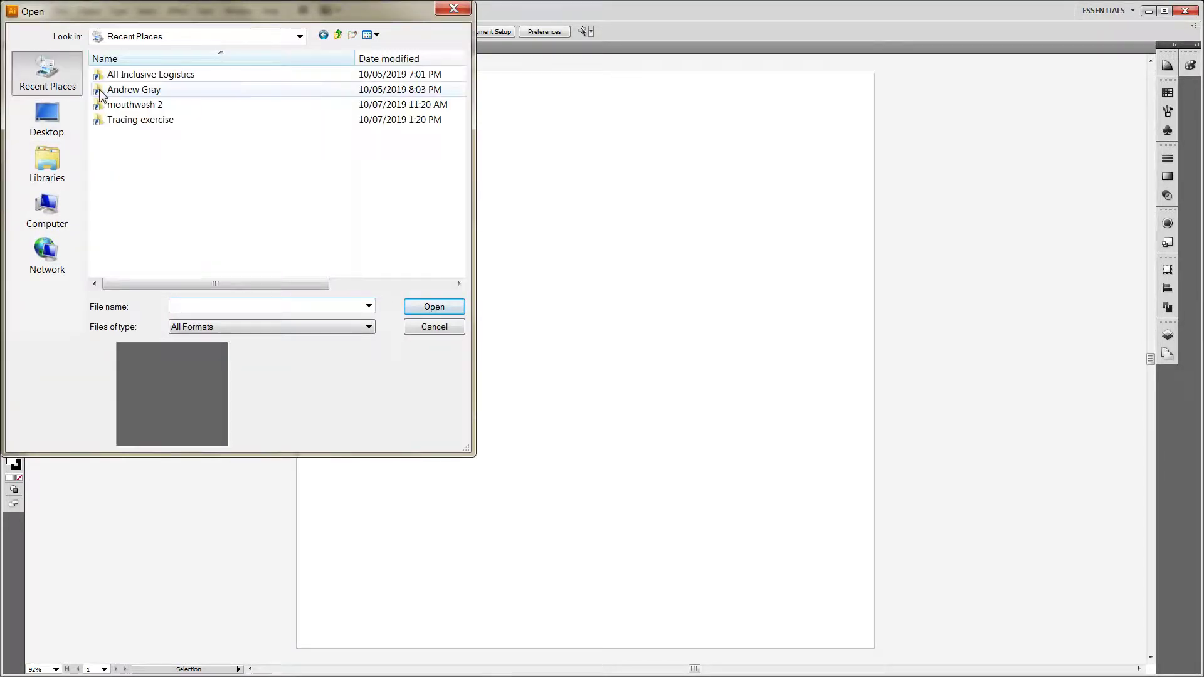
pyautogui.scroll(-4, 127, 143)
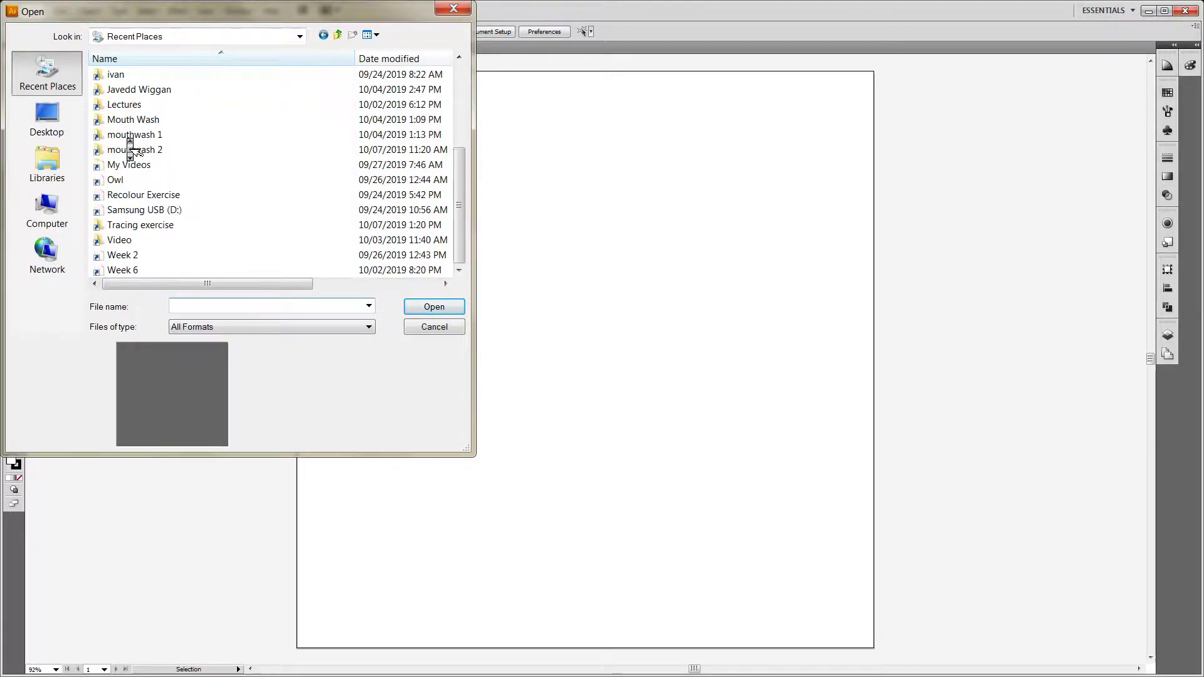
pyautogui.click(126, 270)
pyautogui.doubleClick(126, 271)
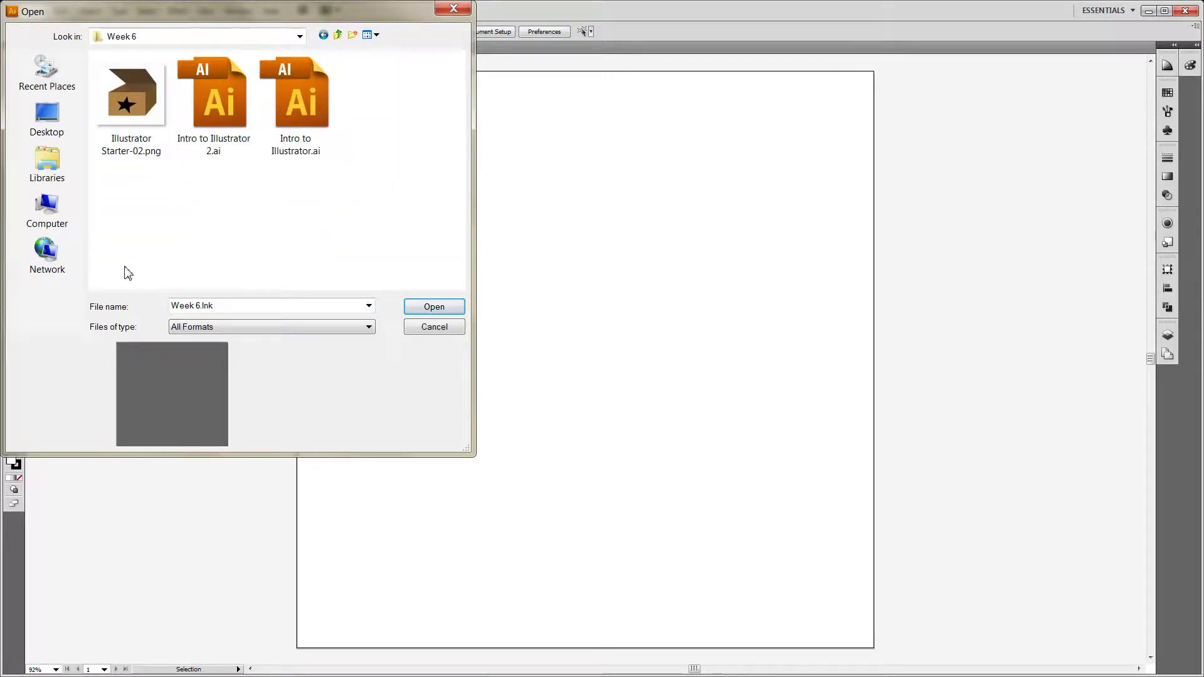
pyautogui.click(209, 123)
pyautogui.doubleClick(277, 115)
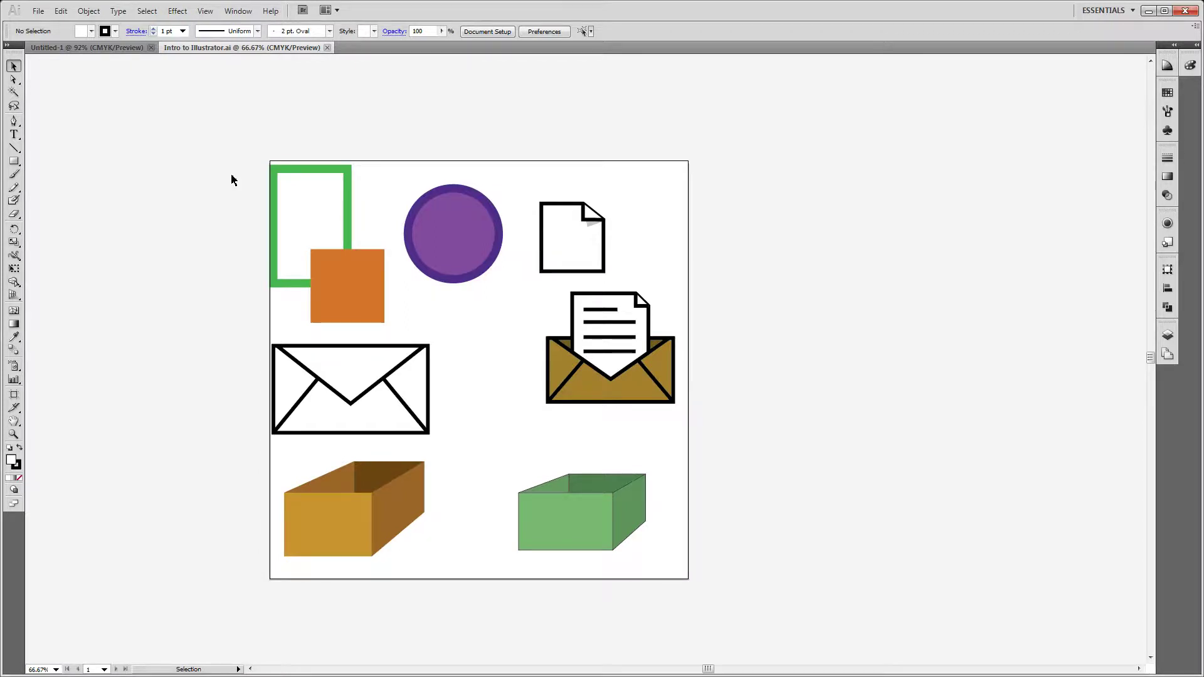
# Step: Inspect the sample shapes and the object list of Layer 1, and return to the Untitled-1 document
pyautogui.click(1167, 336)
pyautogui.click(1001, 344)
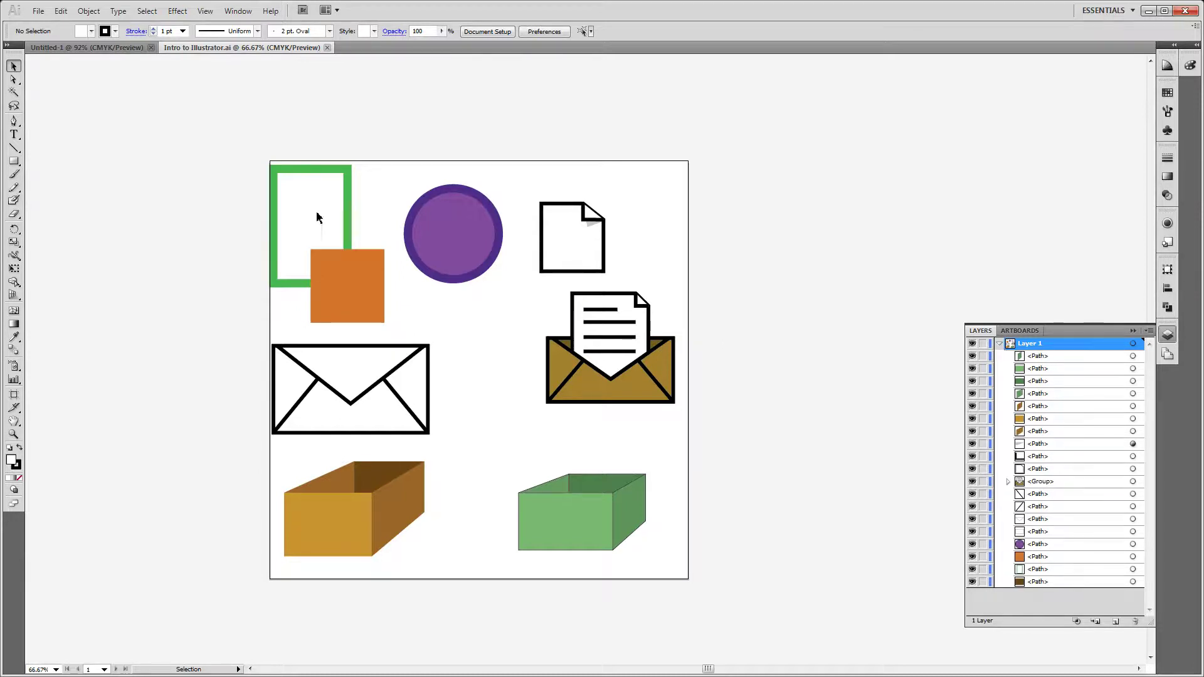
pyautogui.click(348, 210)
pyautogui.click(418, 237)
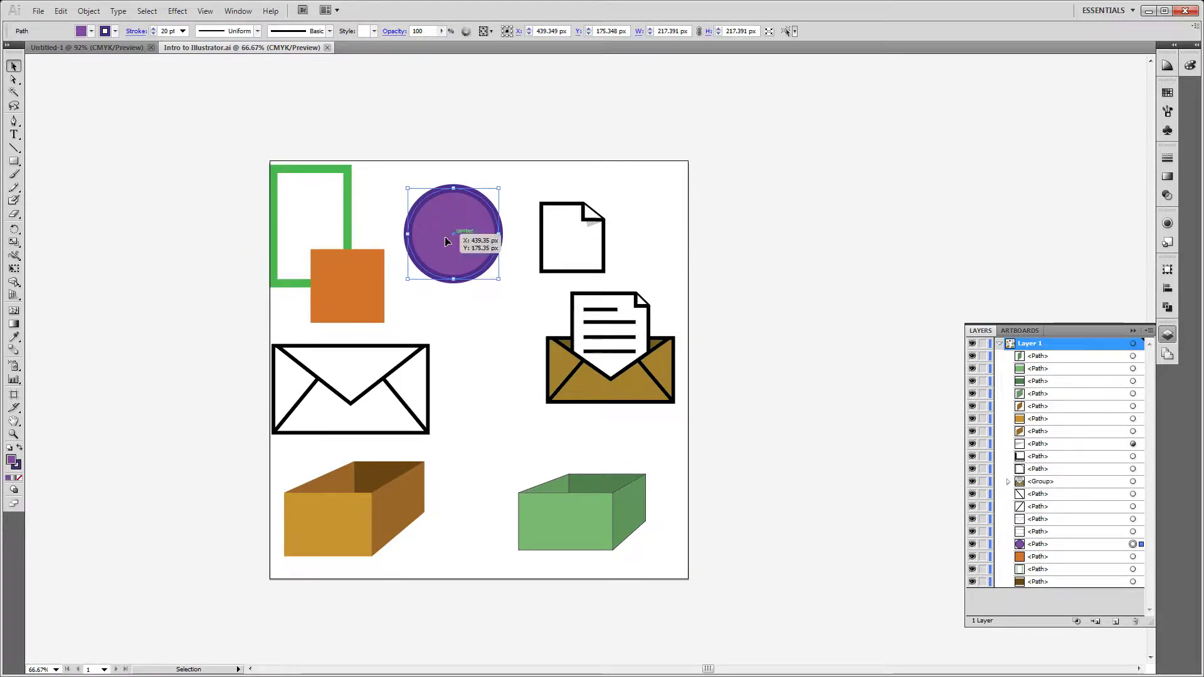
pyautogui.click(572, 239)
pyautogui.click(691, 198)
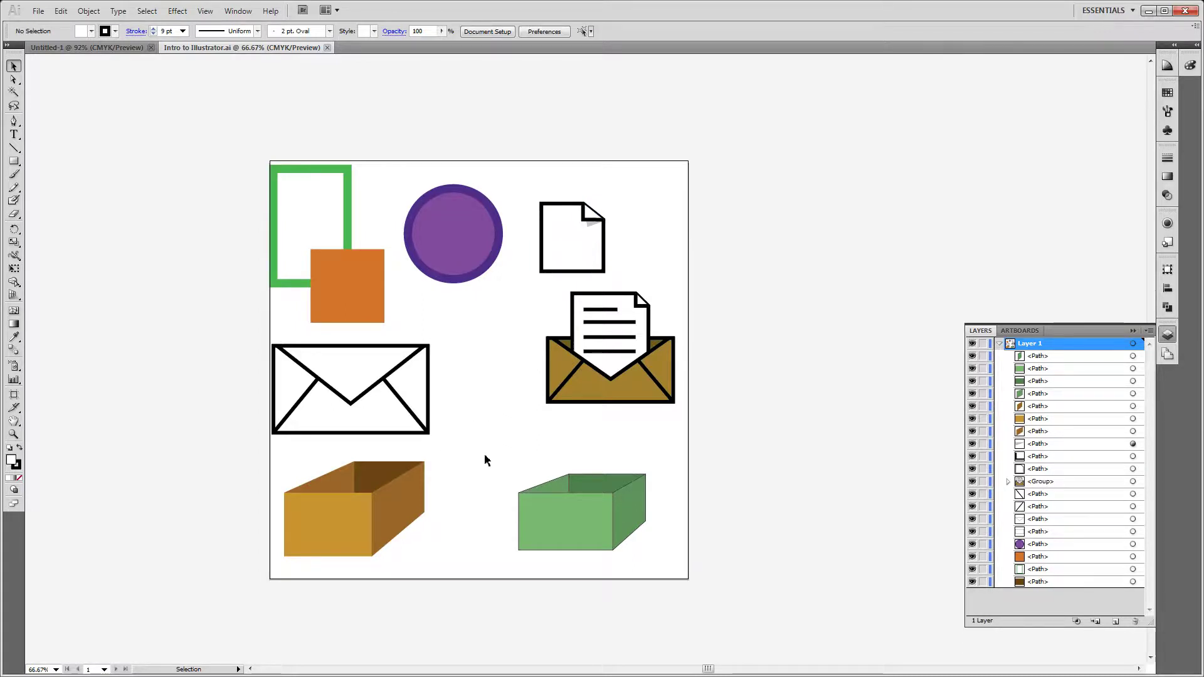
pyautogui.moveTo(483, 456); pyautogui.dragTo(686, 571)
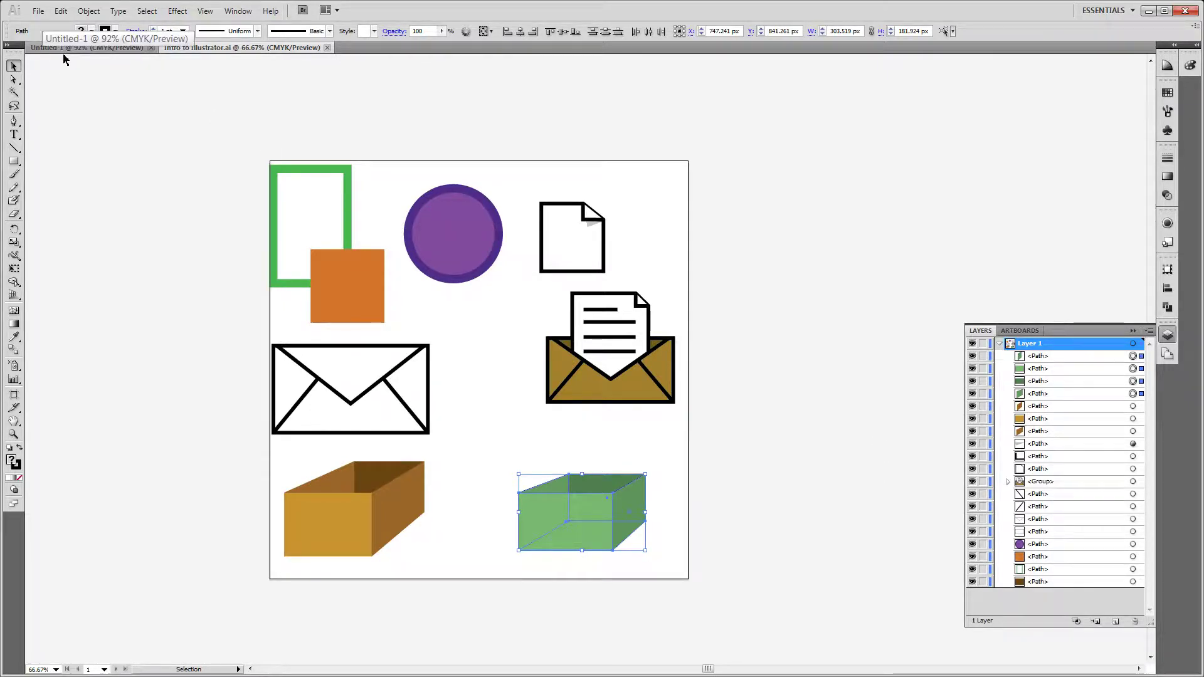
pyautogui.click(78, 58)
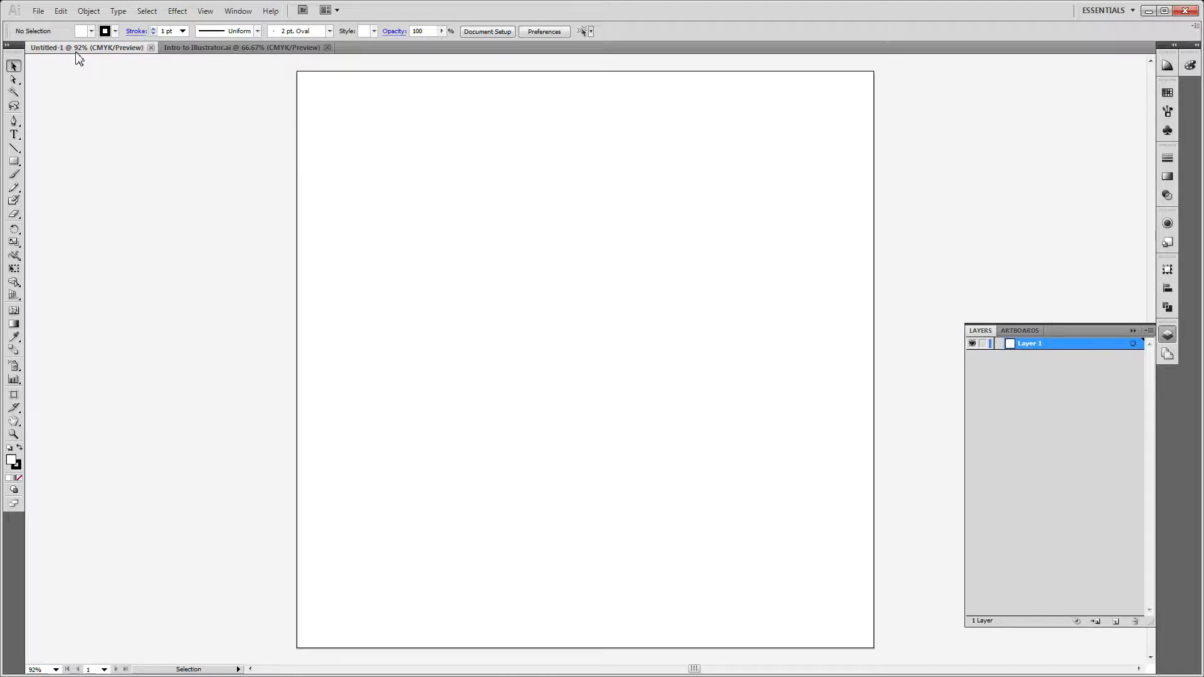
# Step: Add the text "bezier.method.ac" at 57 pt near the artboard's upper-left corner
pyautogui.press('t')
pyautogui.click(326, 132)
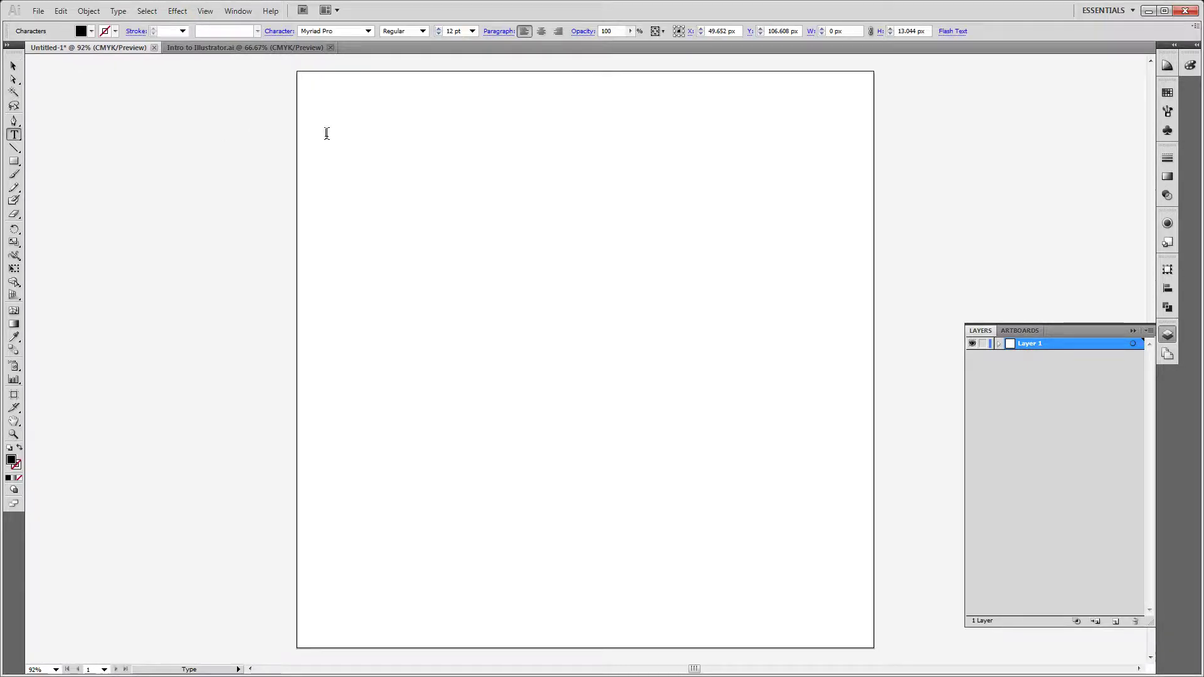
pyautogui.click(439, 28)
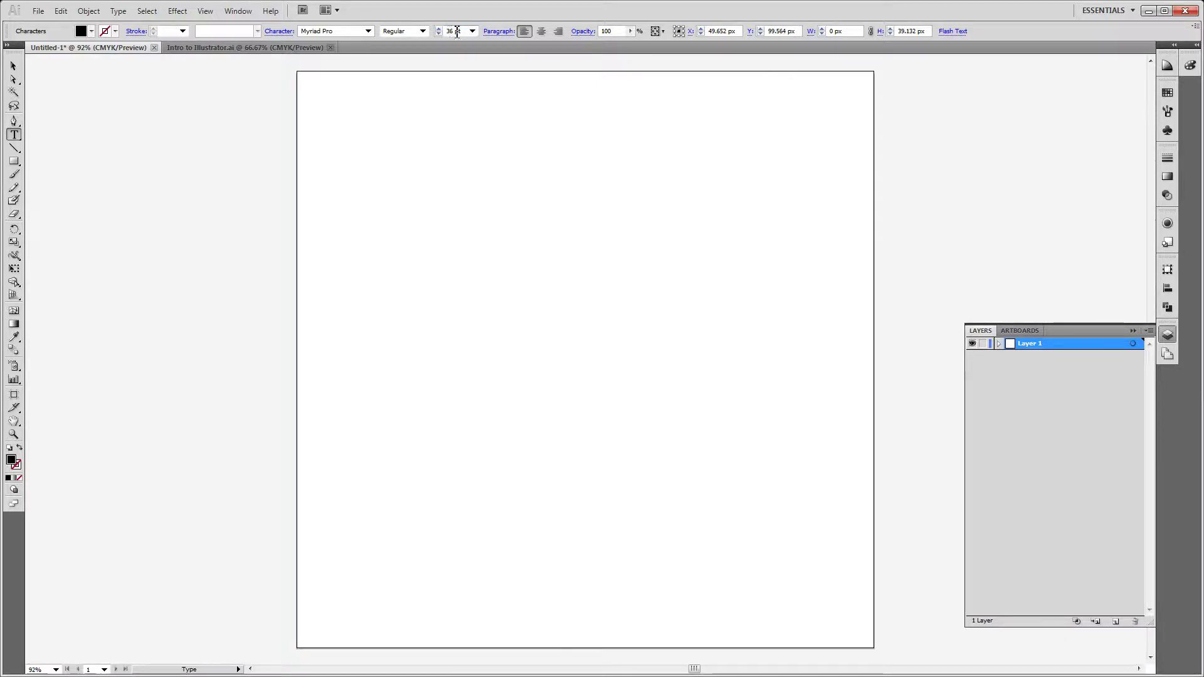
pyautogui.moveTo(461, 32); pyautogui.dragTo(412, 31)
pyautogui.write('57')
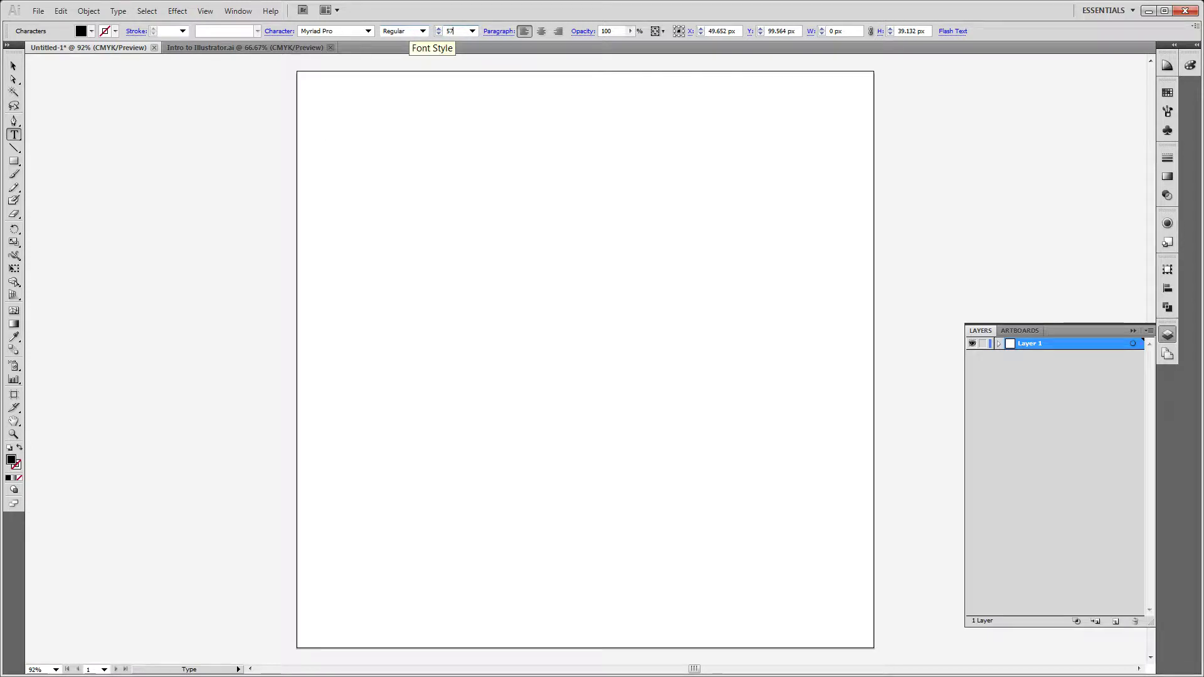
pyautogui.press('Tab')
pyautogui.press('Return')
pyautogui.write('bezi')
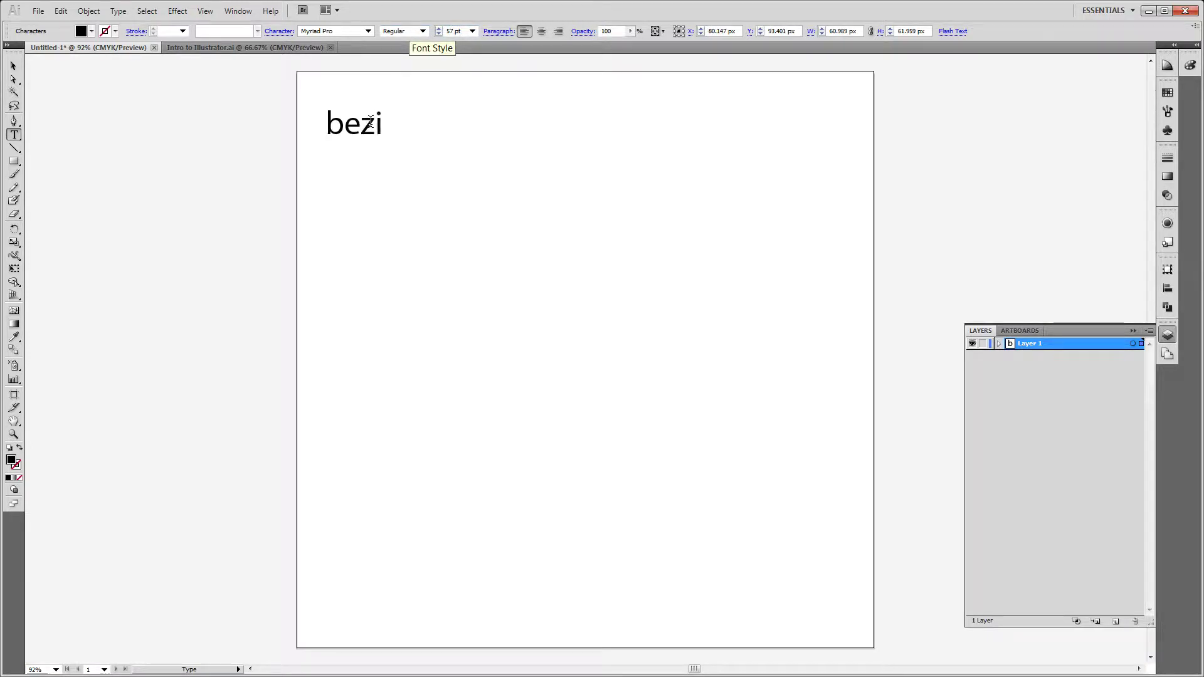
pyautogui.write('er.method.ac')
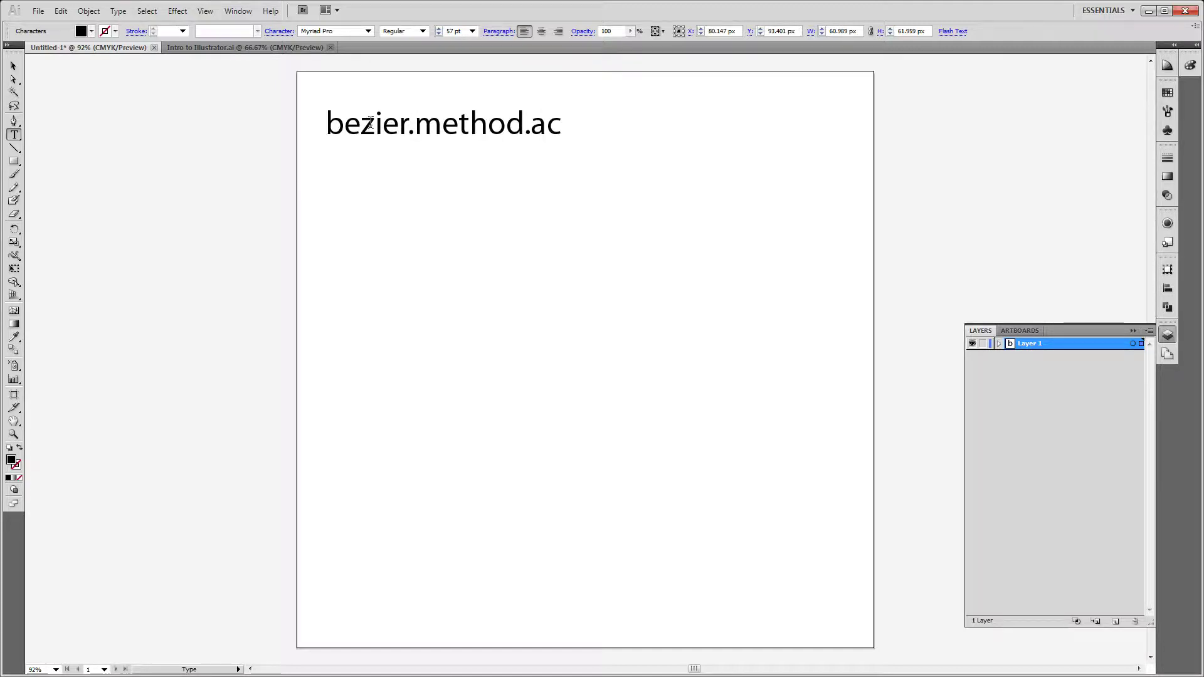
# Step: Move the "bezier.method.ac" text toward the middle of the artboard and delete it
pyautogui.click(13, 66)
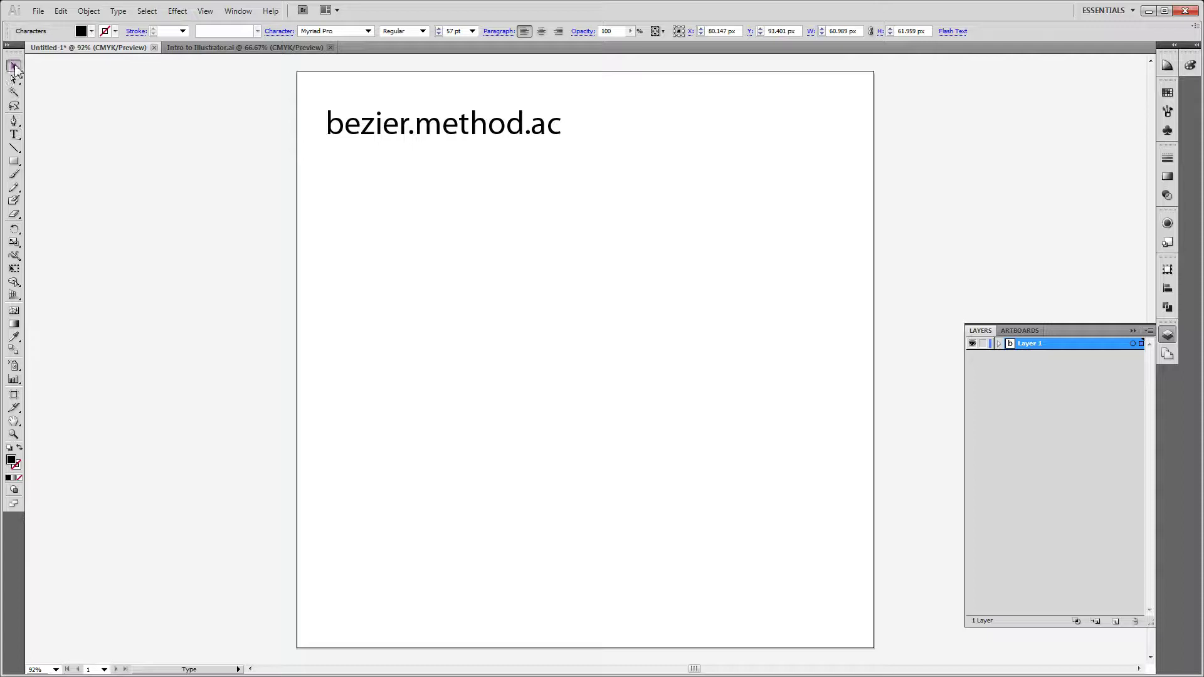
pyautogui.click(129, 123)
pyautogui.moveTo(355, 137); pyautogui.dragTo(503, 326)
pyautogui.click(517, 221)
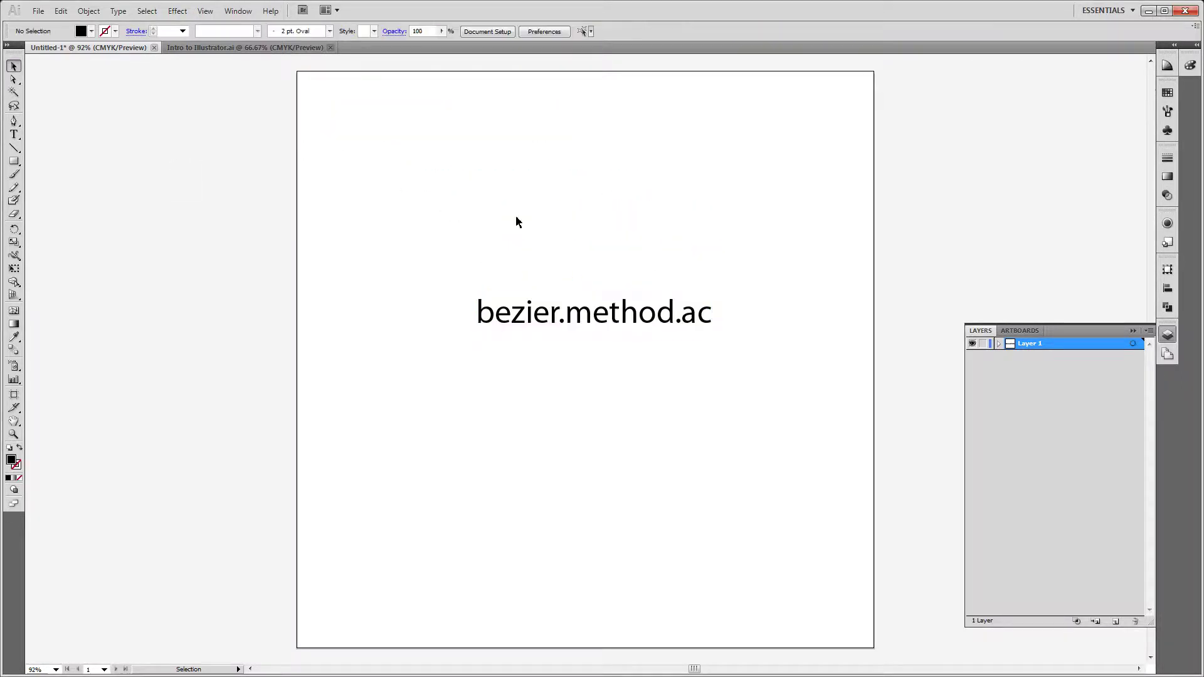
pyautogui.click(518, 320)
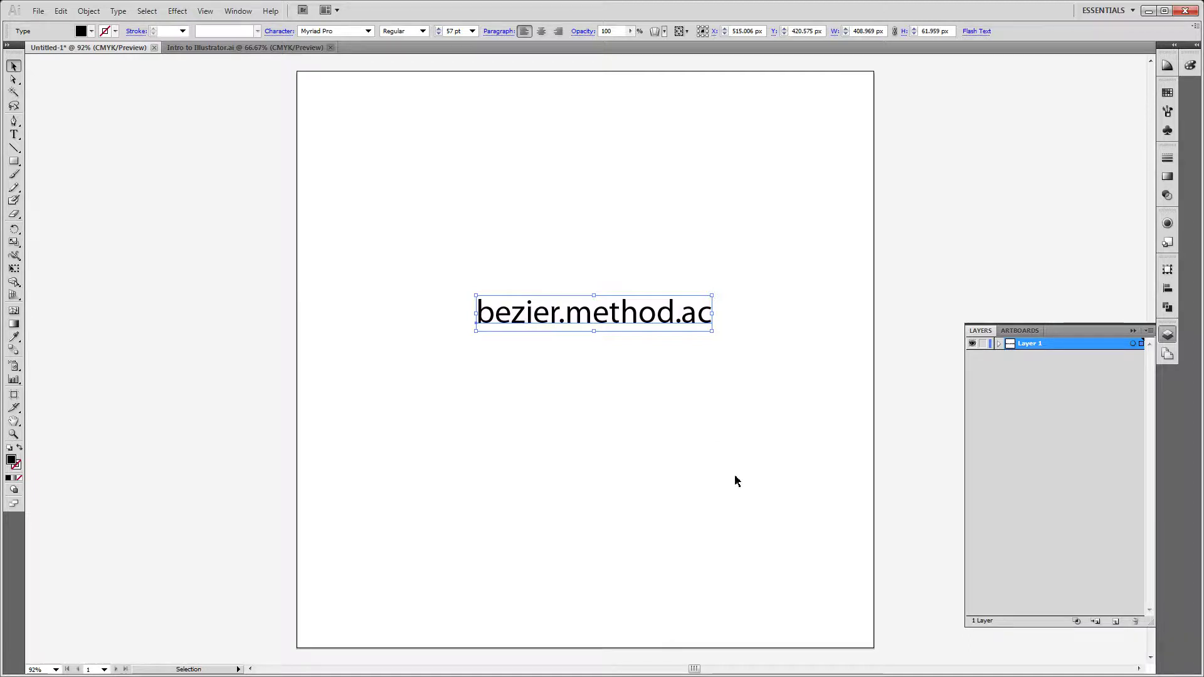
pyautogui.press('Delete')
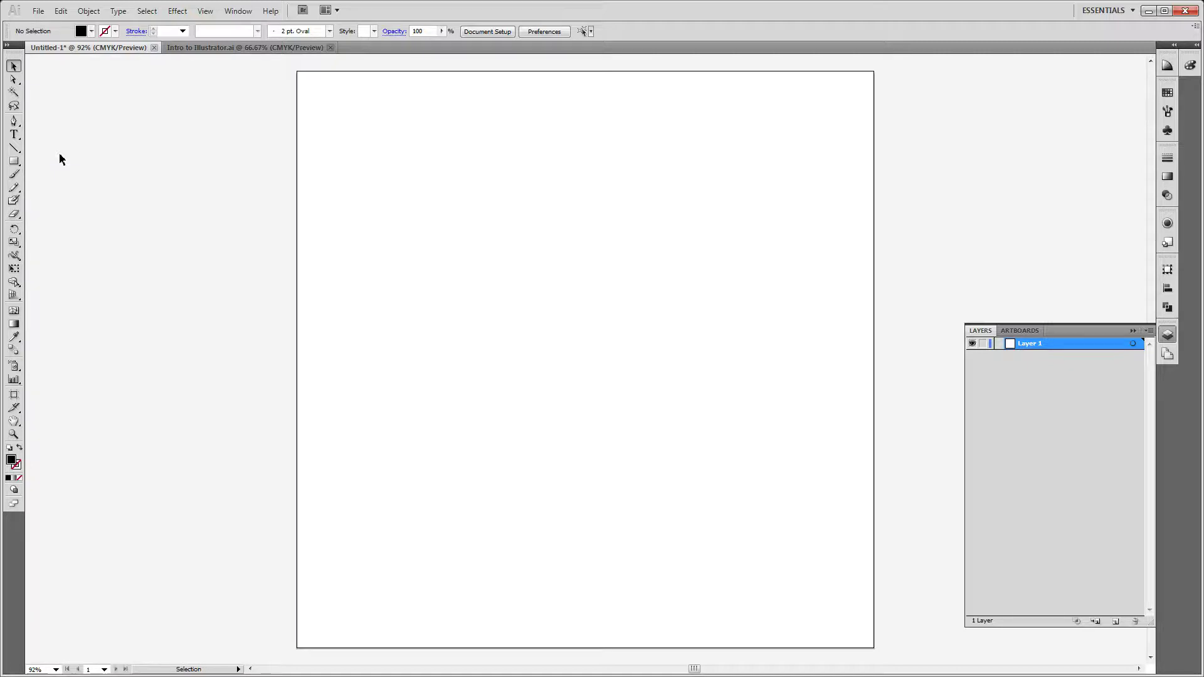
# Step: Draw a square about 146 px wide near the artboard's upper-left corner and a circle about 107 px across centred on its right edge
pyautogui.click(14, 160)
pyautogui.moveTo(328, 133); pyautogui.dragTo(411, 215)
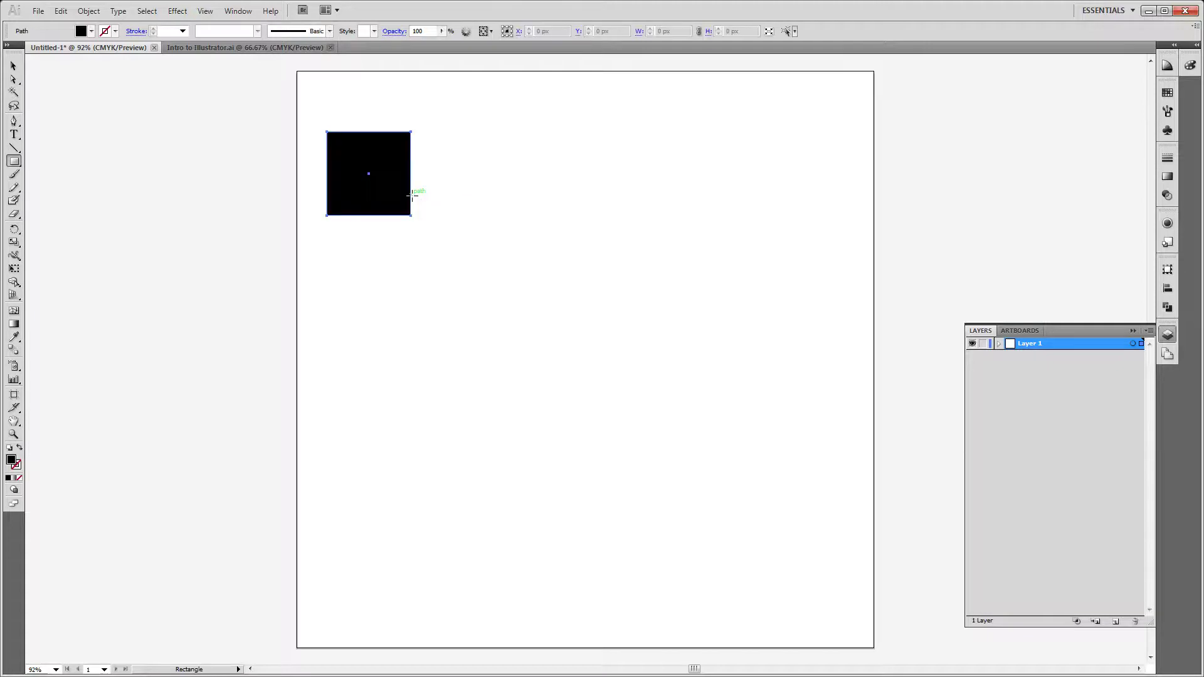
pyautogui.click(16, 163)
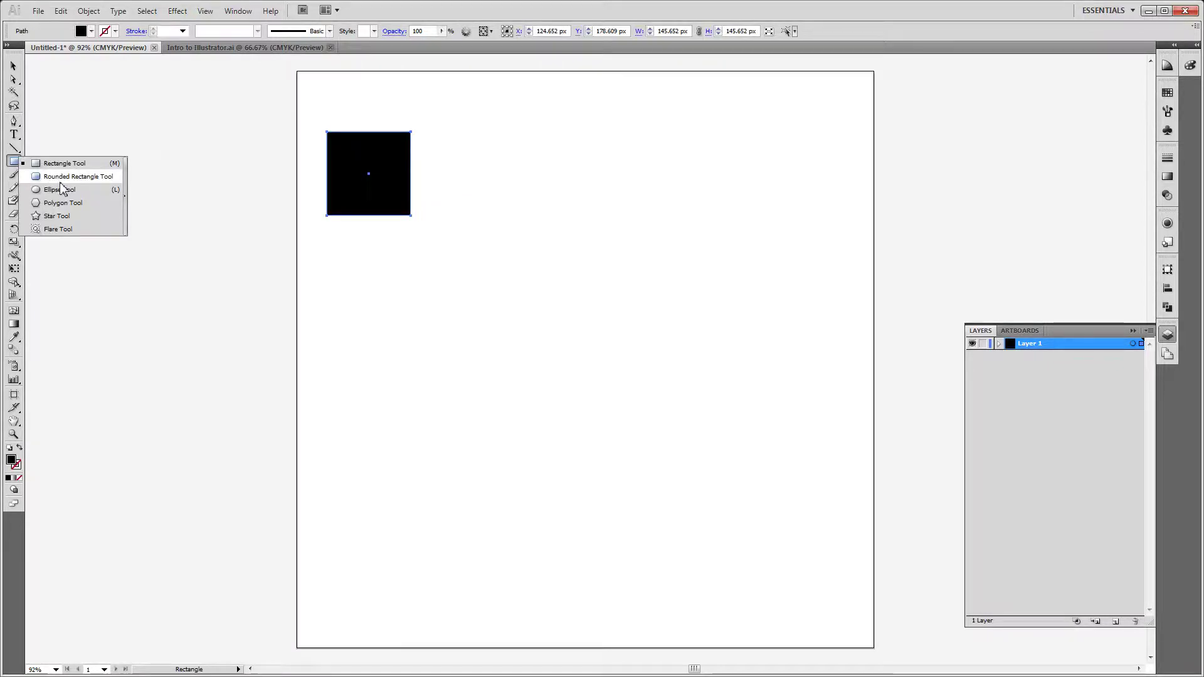
pyautogui.click(61, 189)
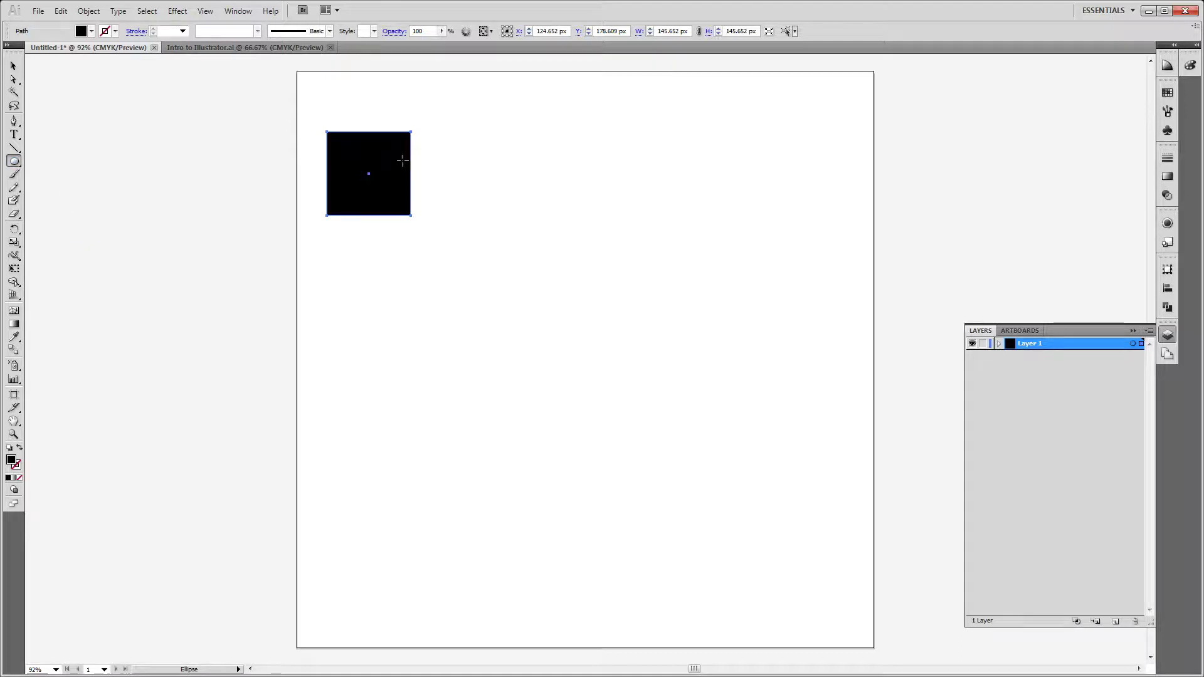
pyautogui.moveTo(412, 174); pyautogui.dragTo(443, 200)
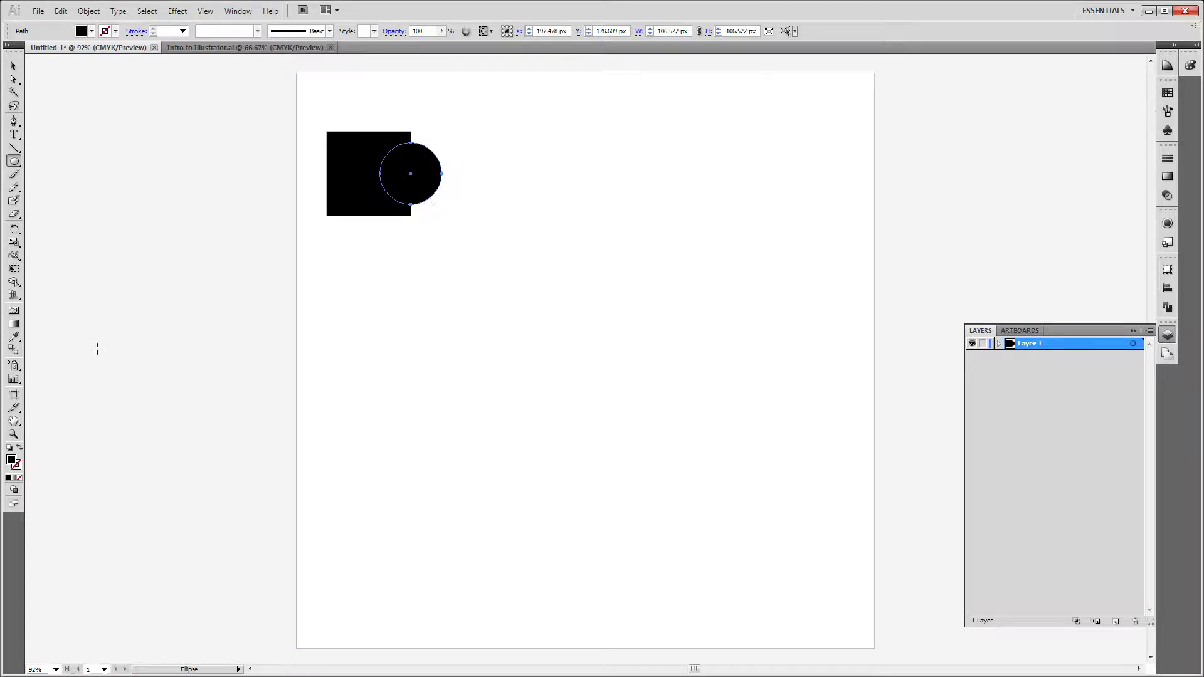
# Step: Fill the circle with the pinkish red F20A4D and deselect it
pyautogui.doubleClick(11, 460)
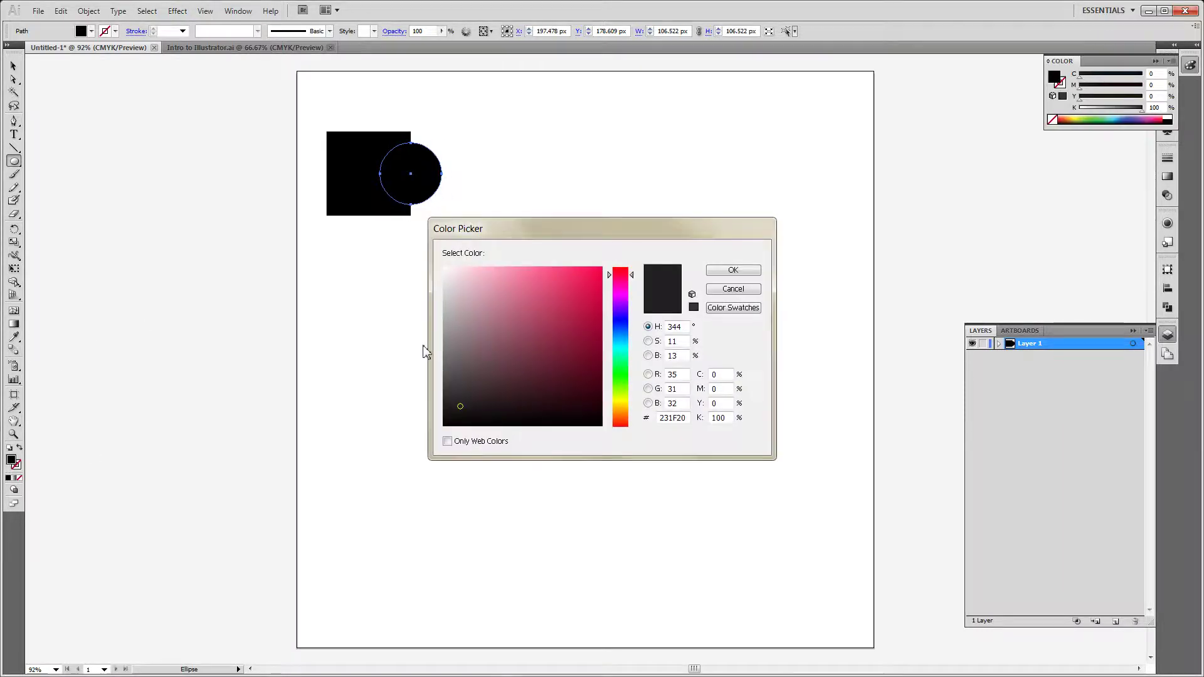
pyautogui.moveTo(594, 281); pyautogui.dragTo(599, 276)
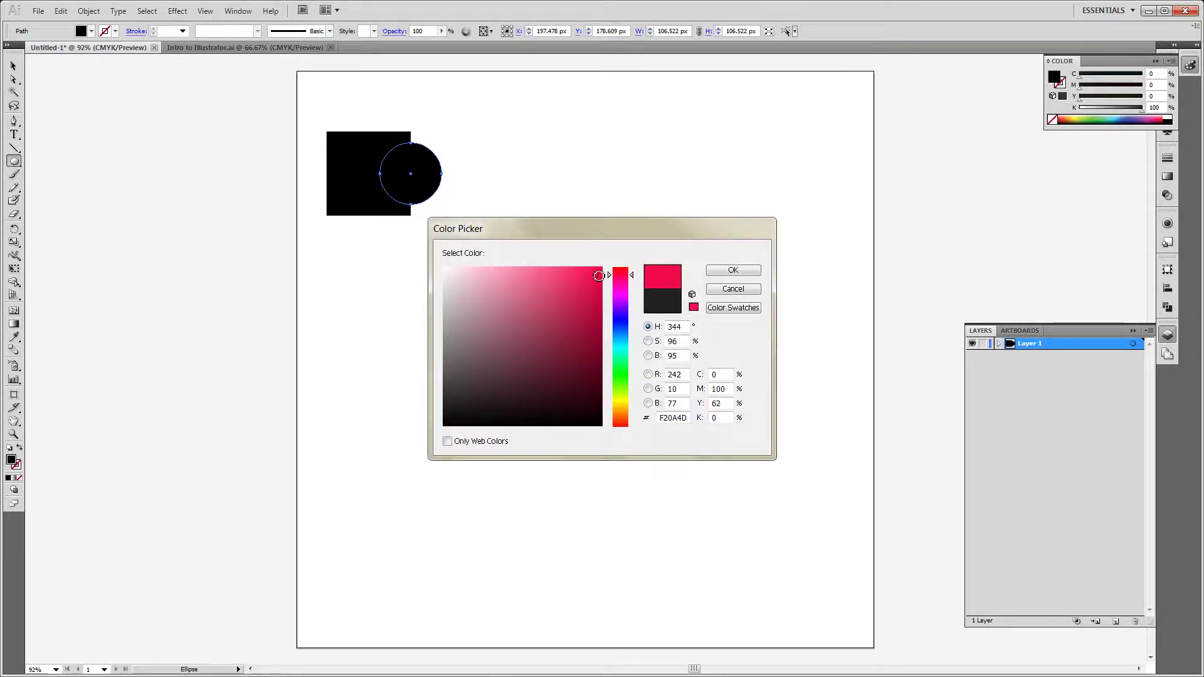
pyautogui.click(720, 271)
pyautogui.press('v')
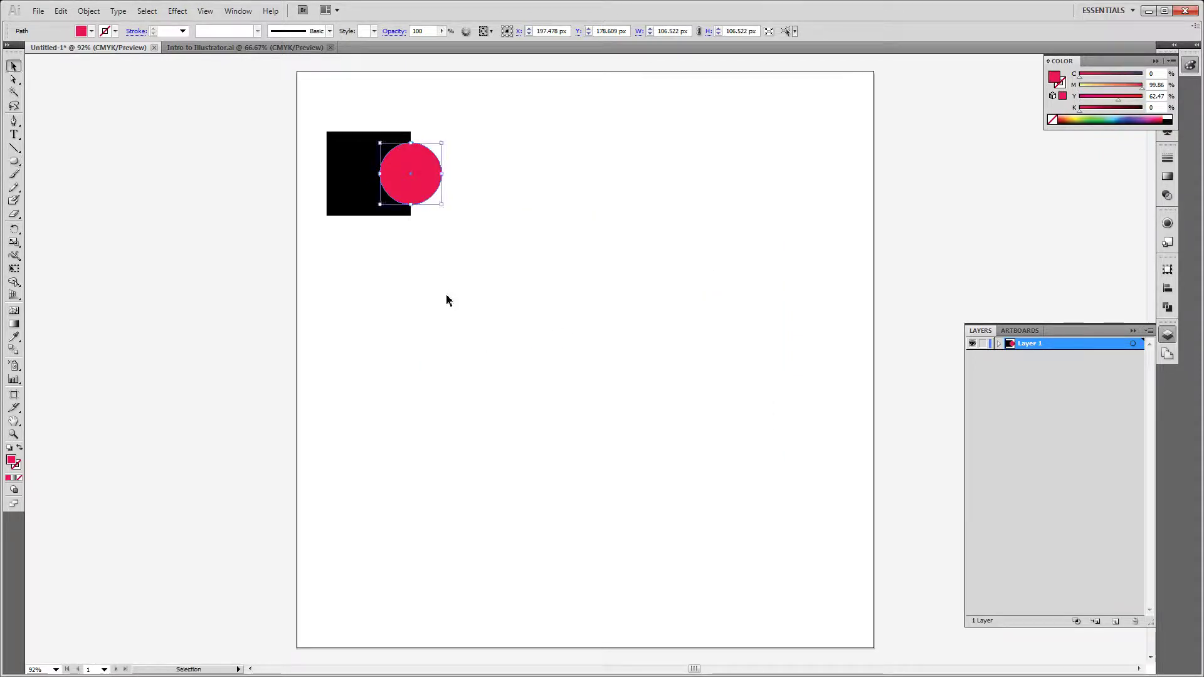
pyautogui.click(382, 307)
# Step: Fill the black square with the medium blue 288DC6
pyautogui.click(370, 180)
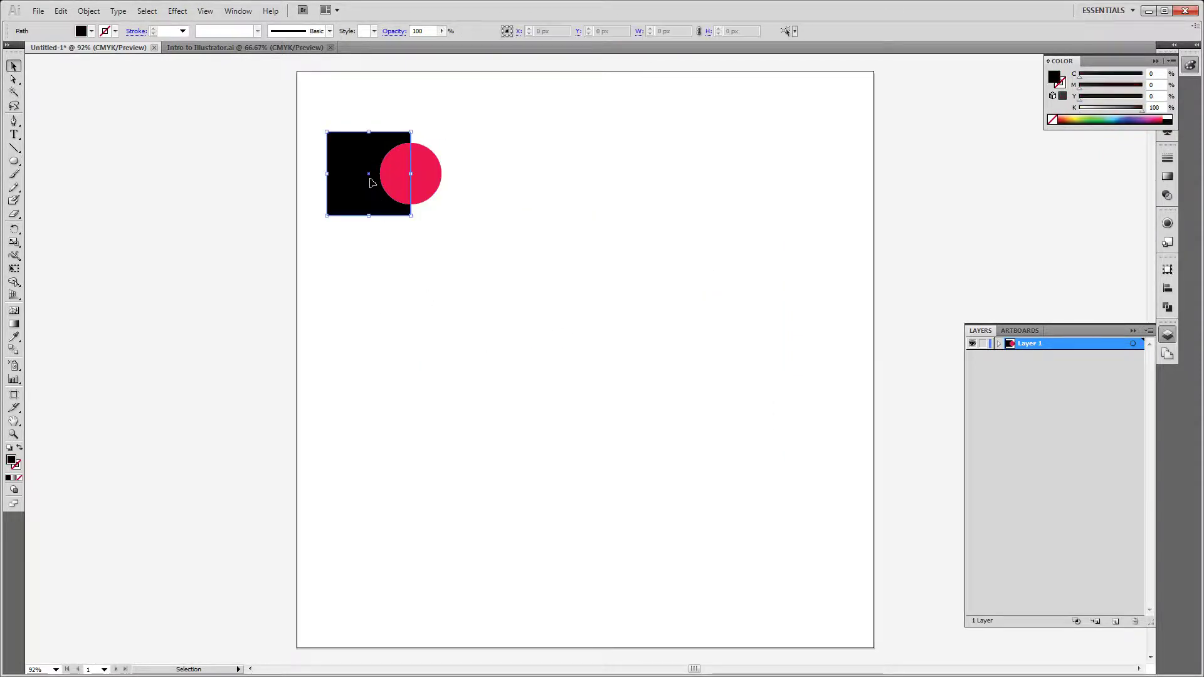
pyautogui.doubleClick(11, 462)
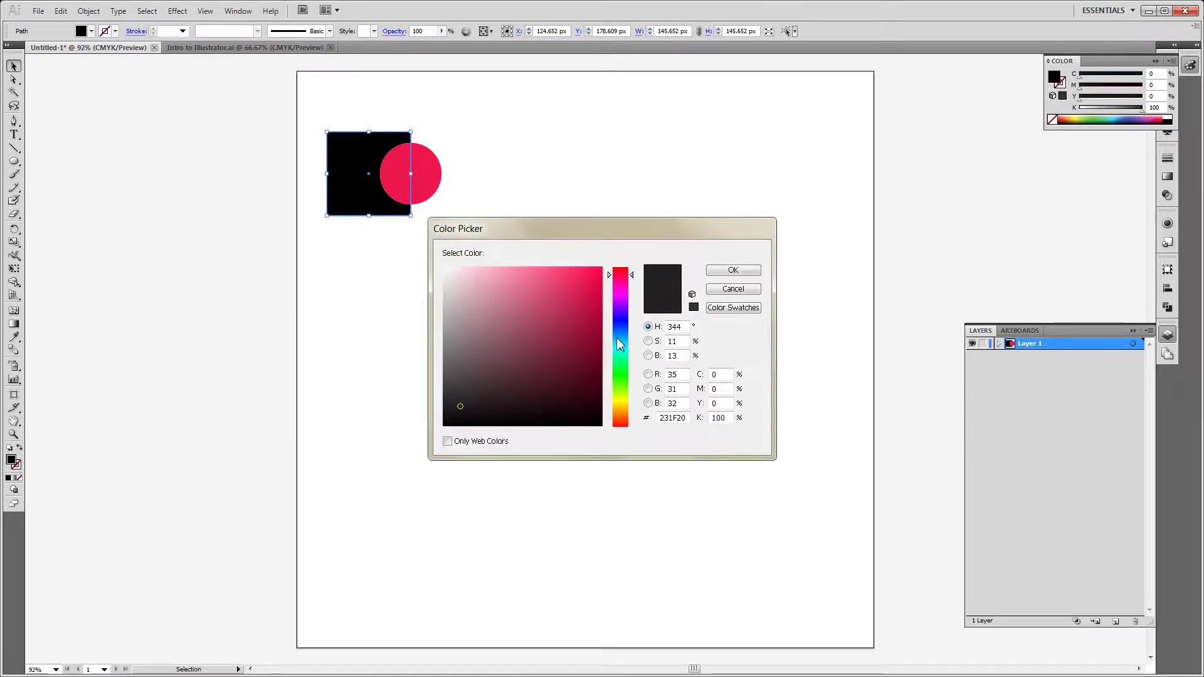
pyautogui.click(618, 338)
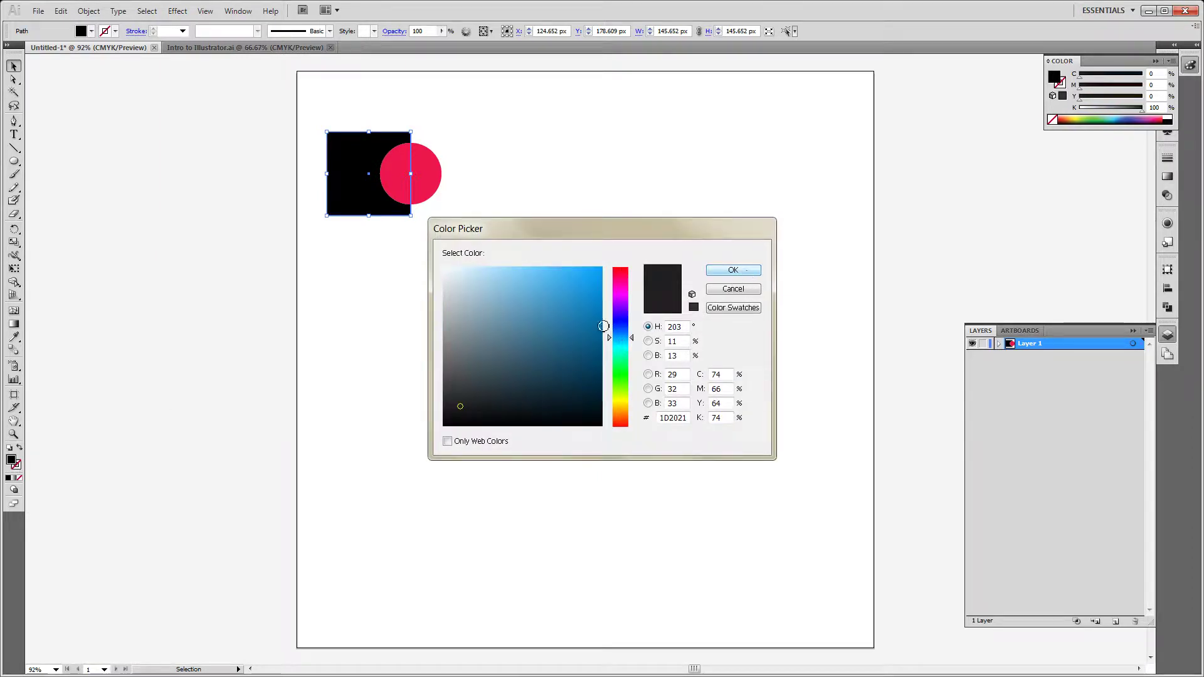
pyautogui.moveTo(604, 326); pyautogui.dragTo(573, 303)
pyautogui.click(733, 269)
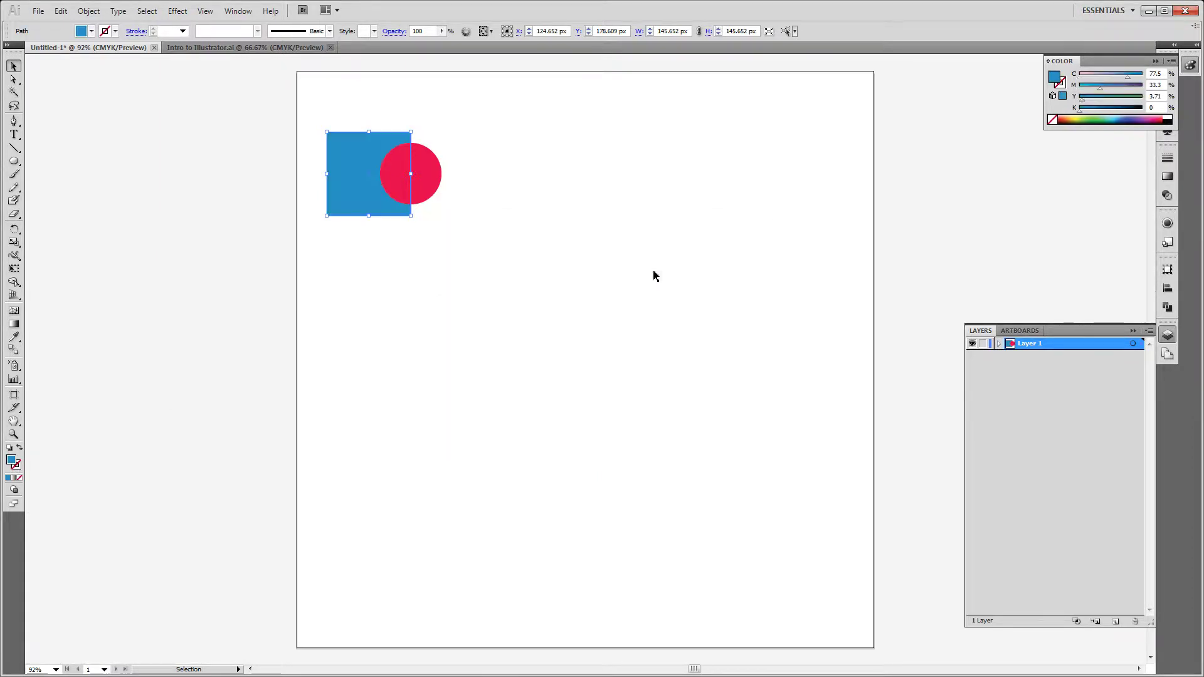
# Step: Change the square's fill to the light blue 8CCEEA and deselect it
pyautogui.click(653, 276)
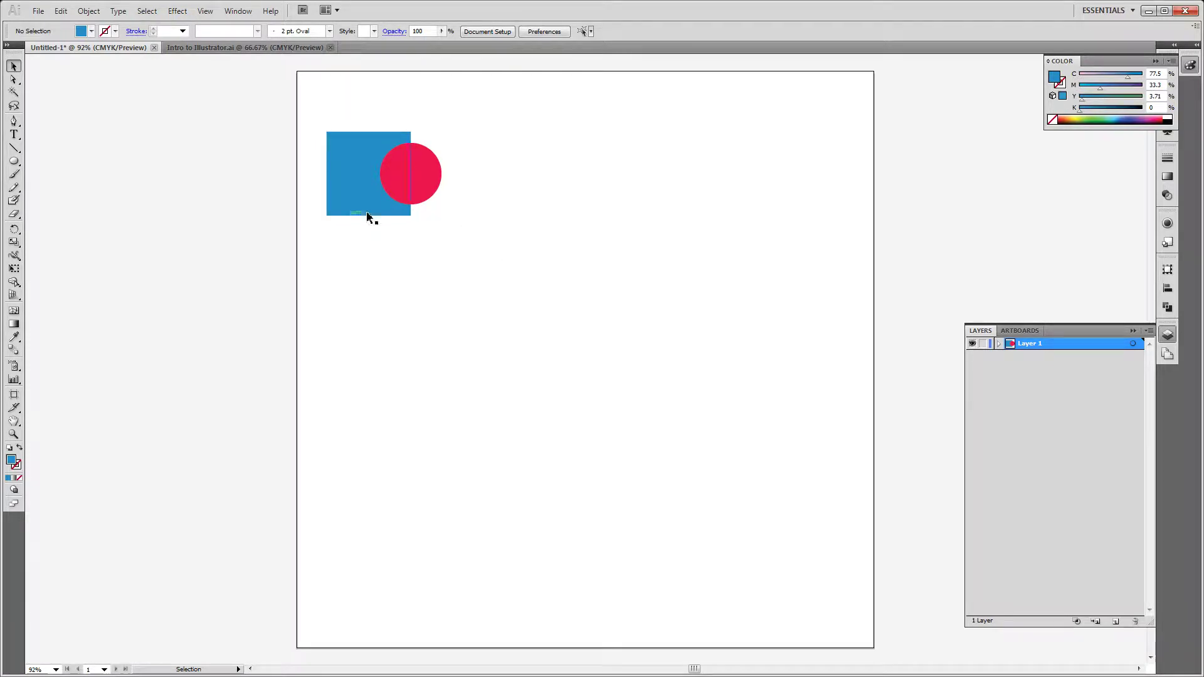
pyautogui.click(328, 215)
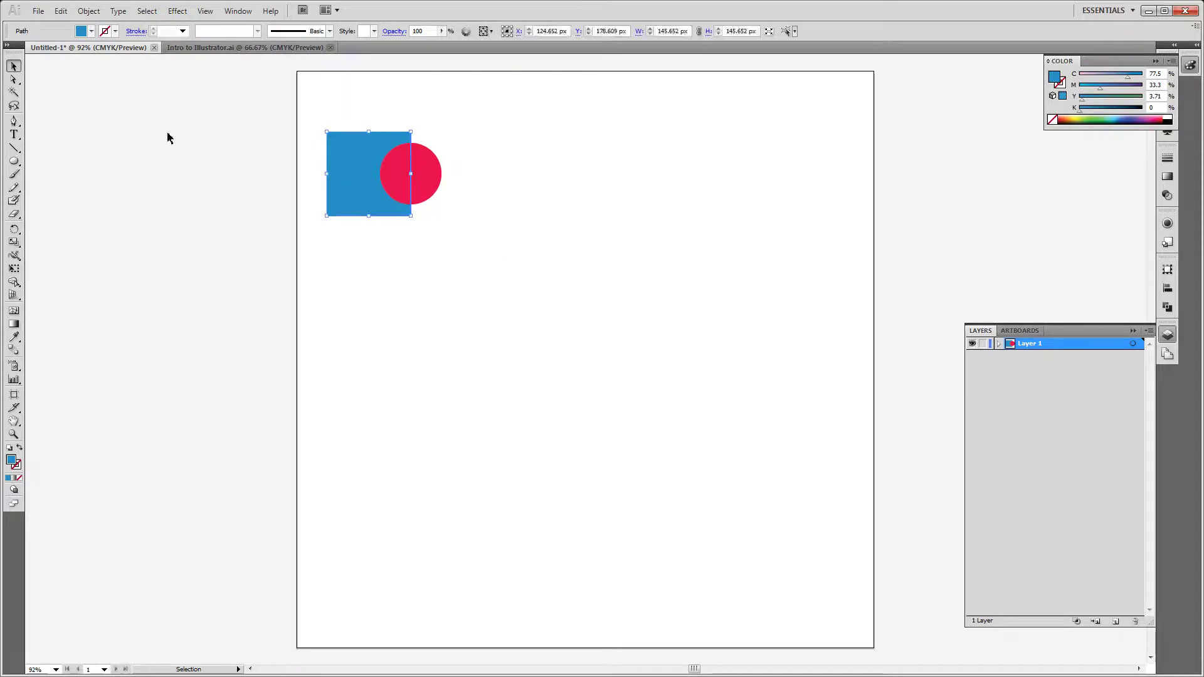
pyautogui.doubleClick(11, 460)
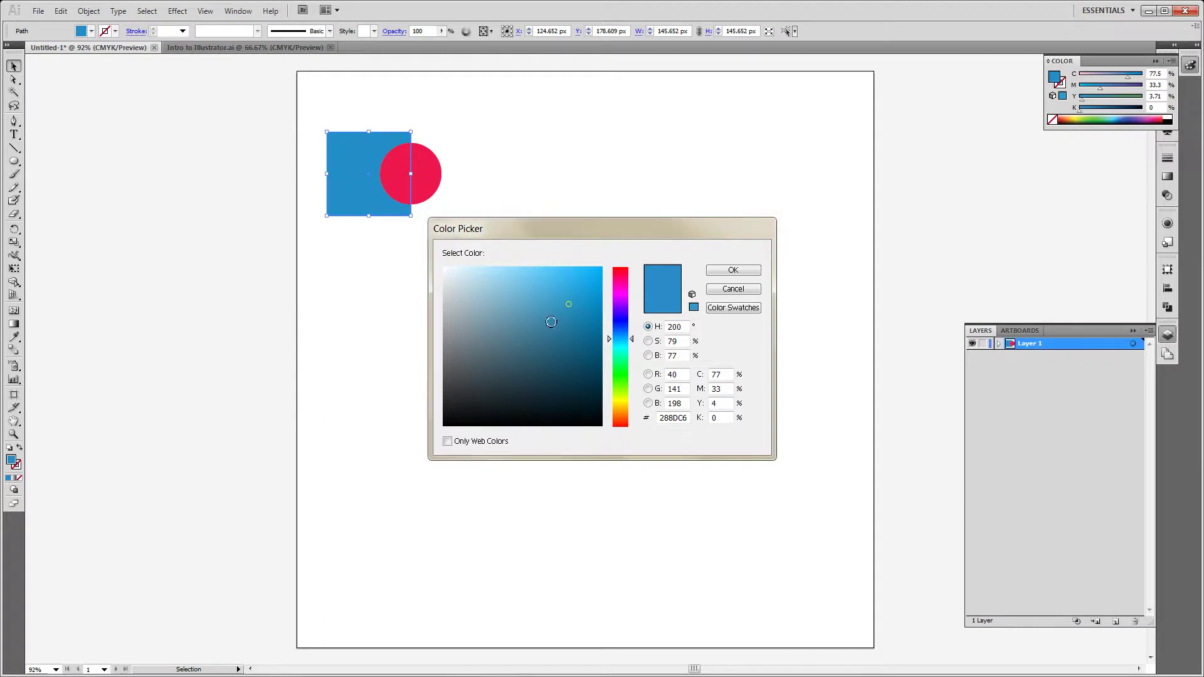
pyautogui.moveTo(539, 292)
pyautogui.mouseDown()
pyautogui.moveTo(526, 277)
pyautogui.moveTo(507, 281)
pyautogui.mouseUp()
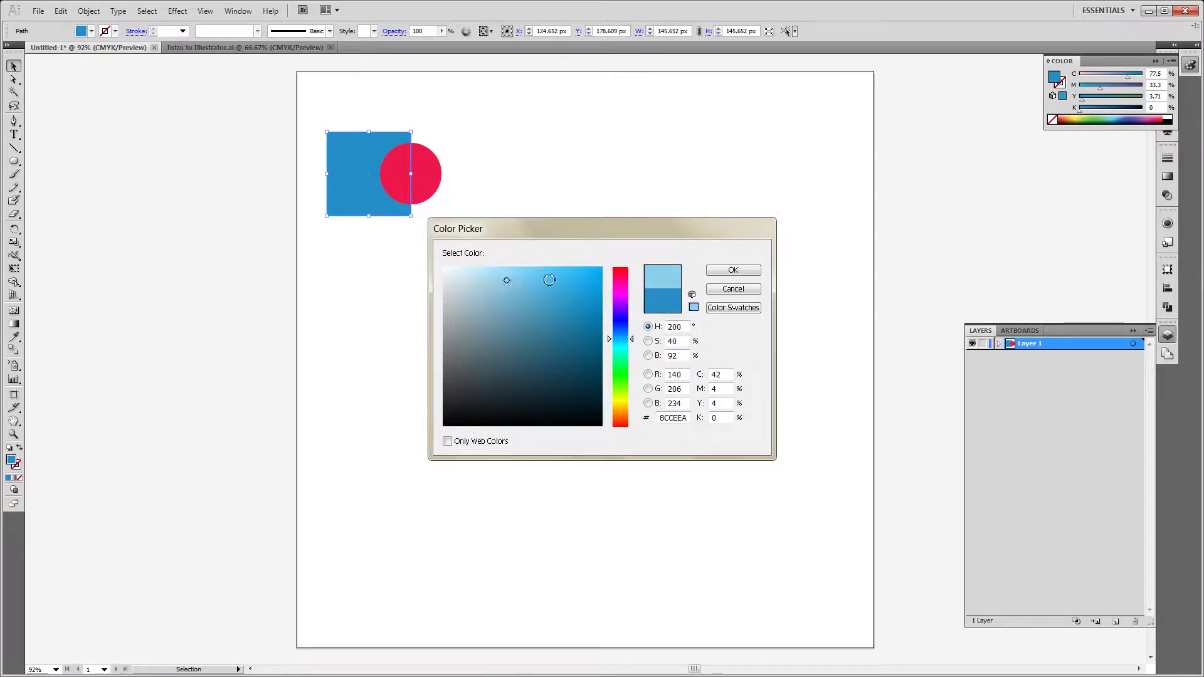
pyautogui.click(728, 270)
pyautogui.click(606, 274)
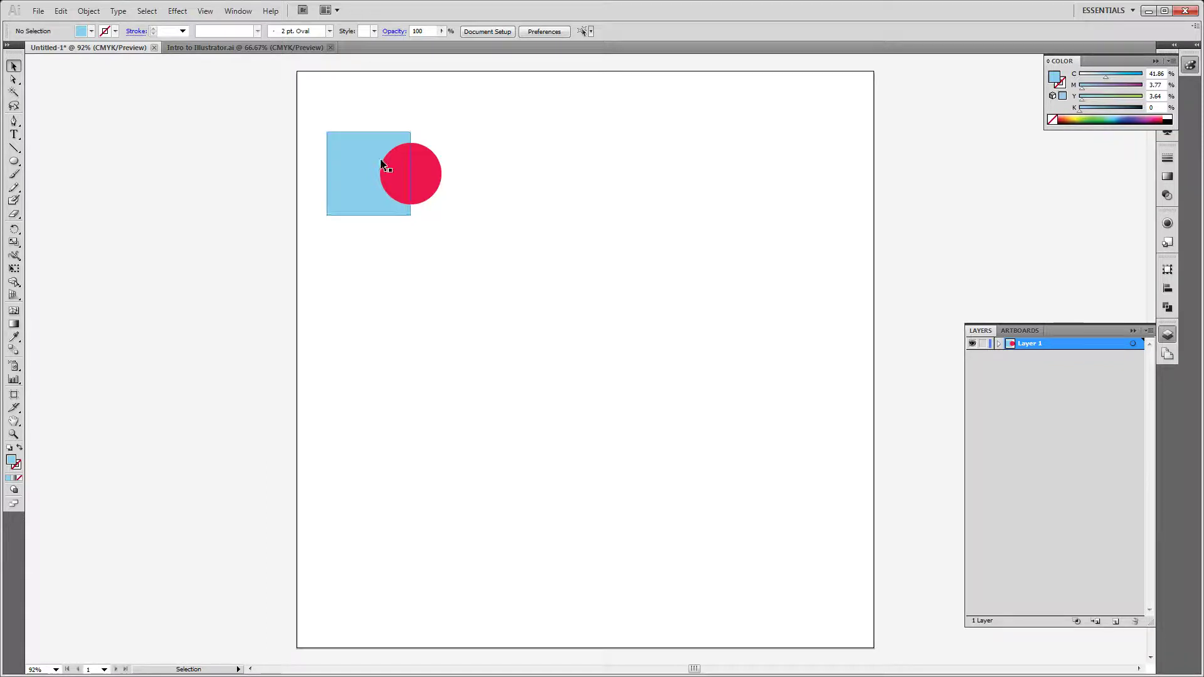
# Step: Copy the square-and-circle pair and place the pasted duplicate beside the original, level with it
pyautogui.moveTo(304, 103); pyautogui.dragTo(467, 252)
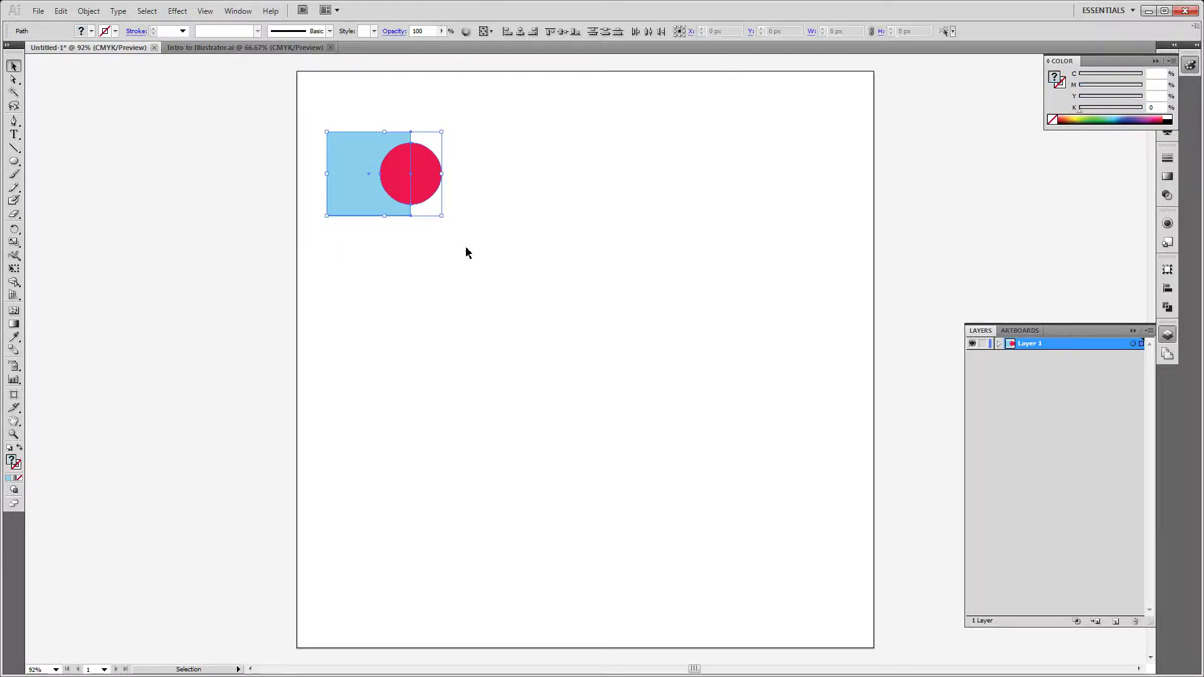
pyautogui.click(371, 191)
pyautogui.click(439, 275)
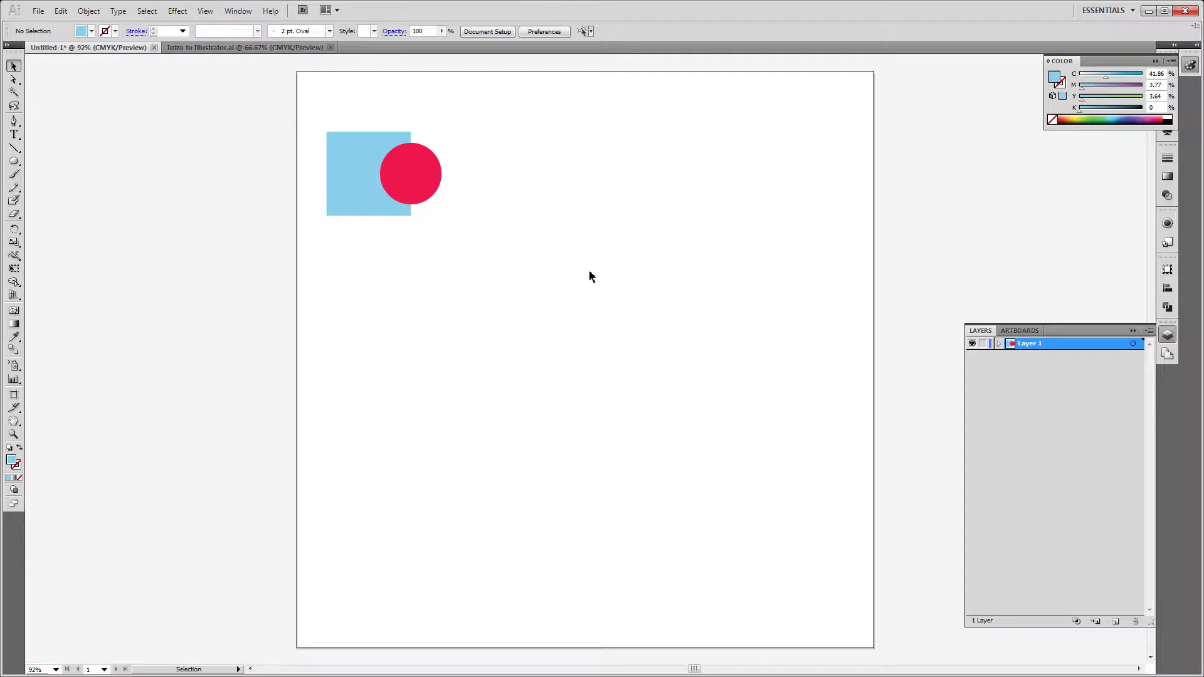
pyautogui.press('a')
pyautogui.hotkey('ctrl', 'v')
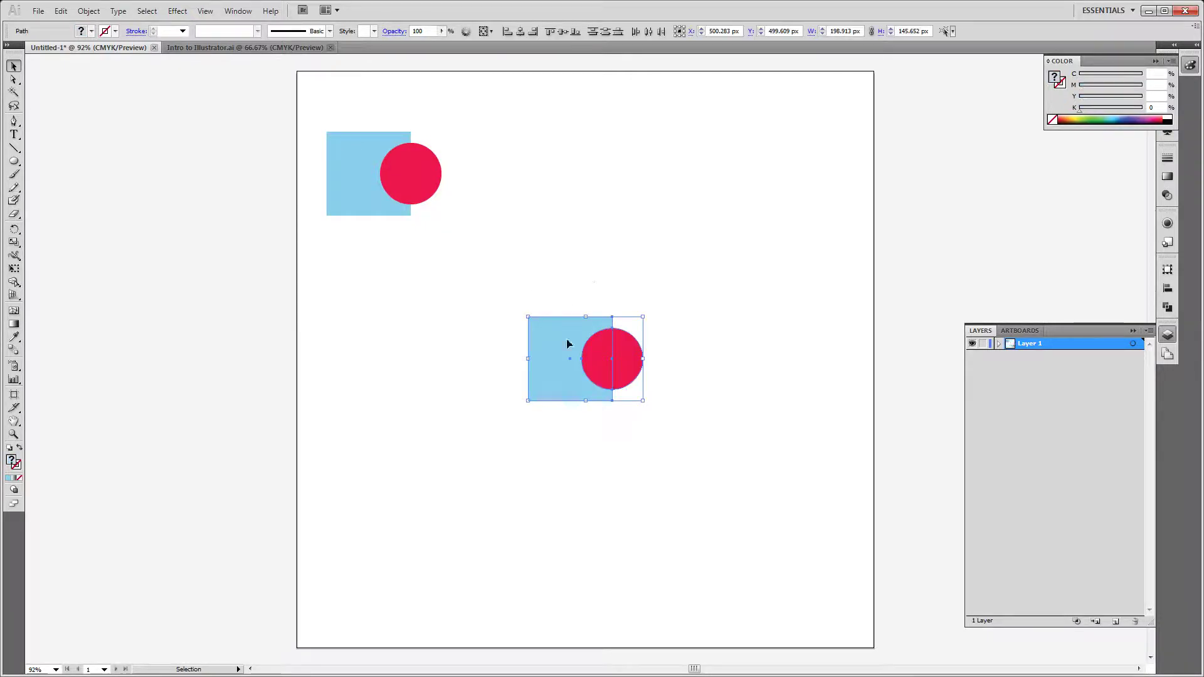
pyautogui.moveTo(568, 364); pyautogui.dragTo(529, 175)
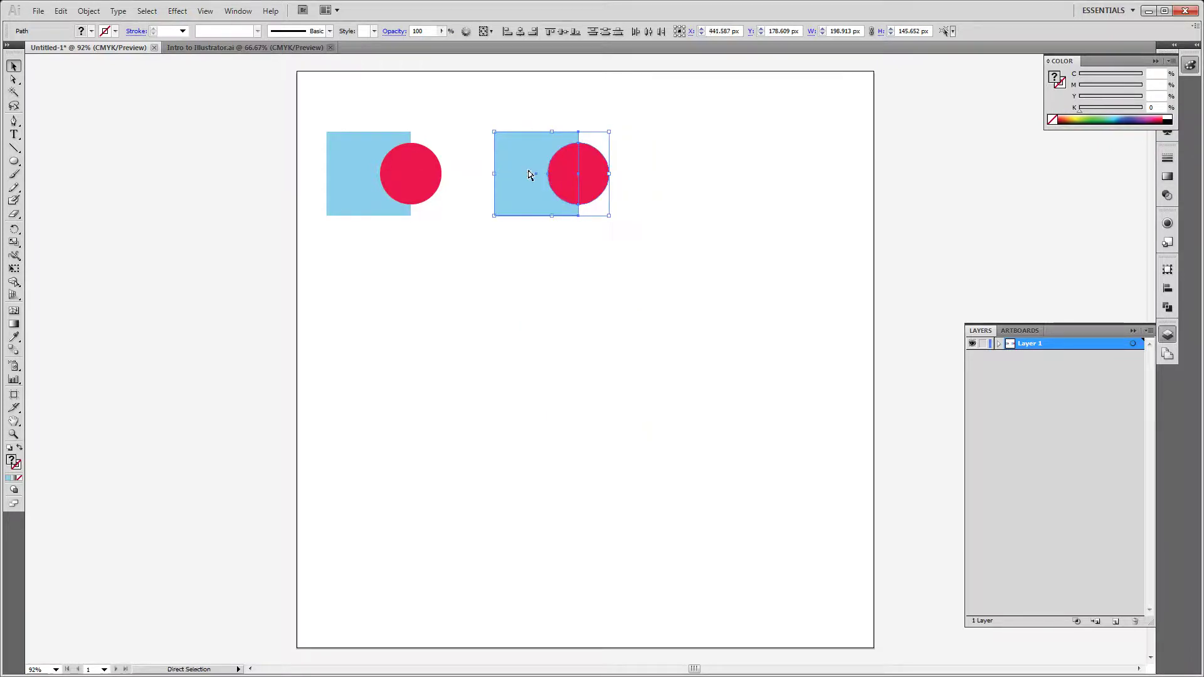
# Step: Paste a third square-and-circle pair at the end of the row and nudge it 20 px to the left
pyautogui.press('ctrl')
pyautogui.hotkey('ctrl', 'v')
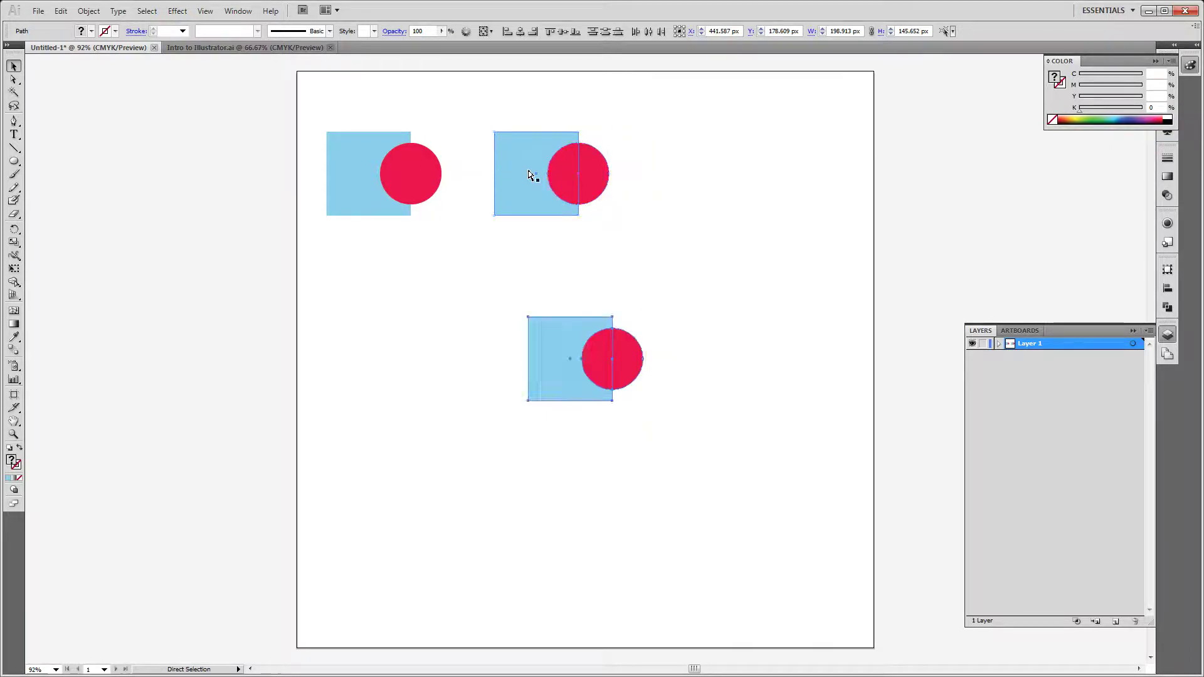
pyautogui.moveTo(558, 384); pyautogui.dragTo(704, 199)
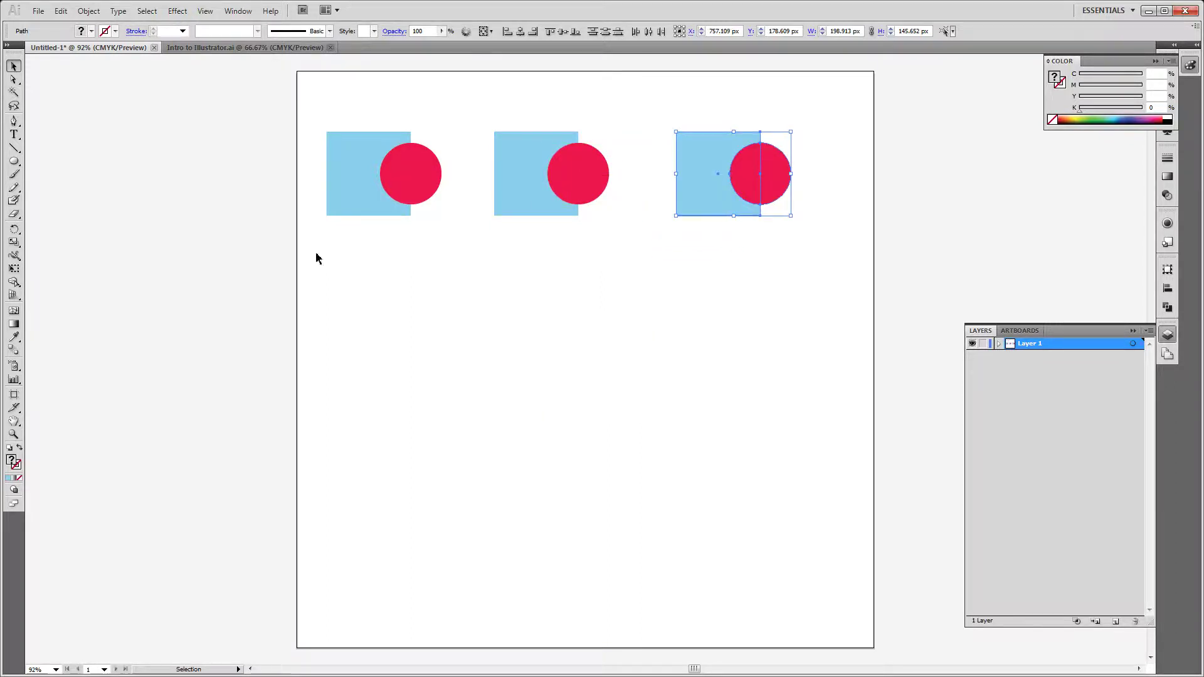
pyautogui.click(310, 227)
pyautogui.moveTo(658, 107); pyautogui.dragTo(809, 245)
pyautogui.hotkey('shift', 'Left')
pyautogui.hotkey('shift', 'Left')
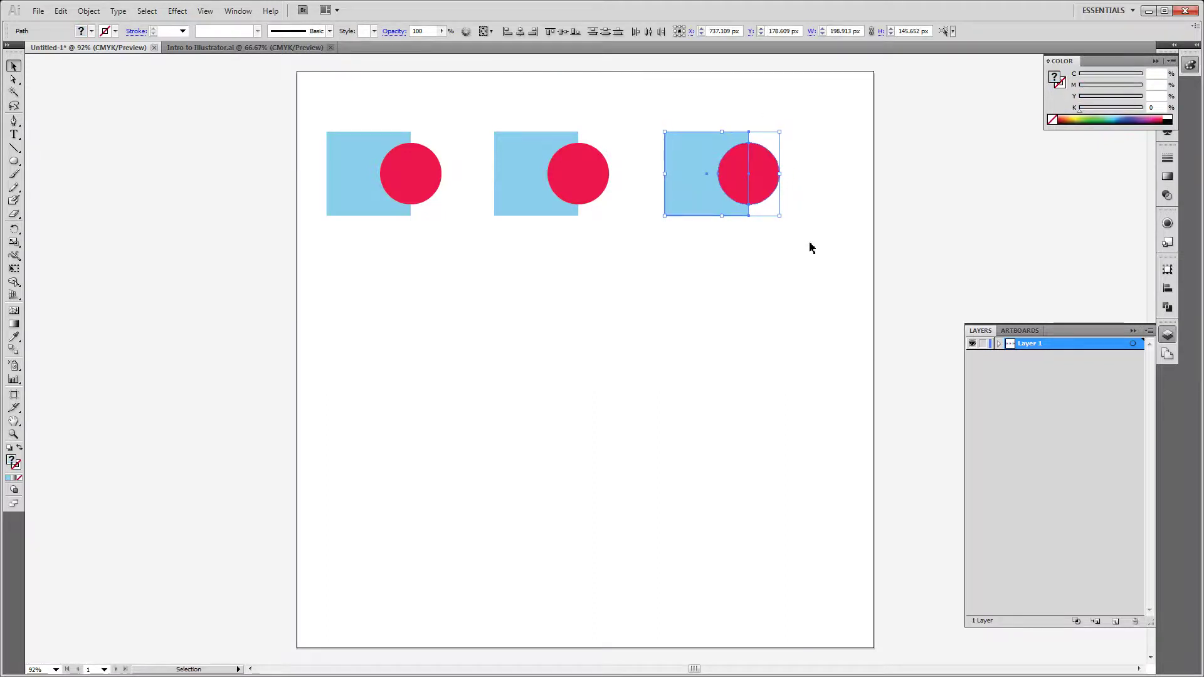
# Step: Duplicate the row of three pairs twice straight down the artboard to form a three-by-three grid
pyautogui.moveTo(297, 99); pyautogui.dragTo(790, 271)
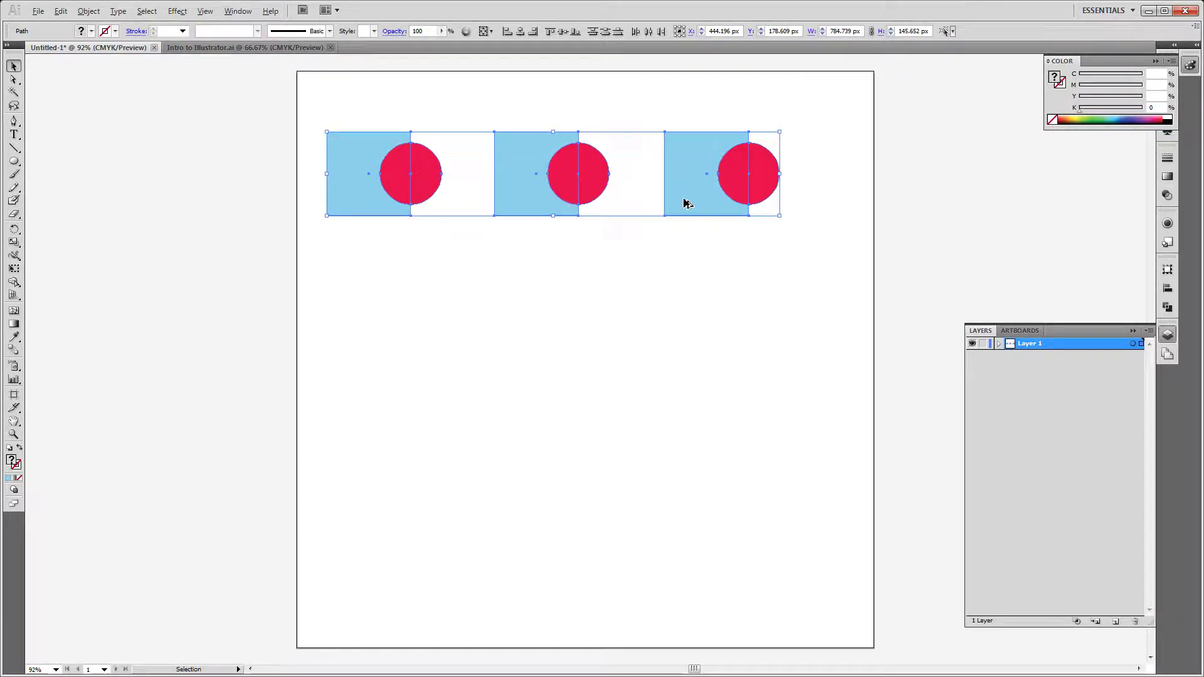
pyautogui.moveTo(683, 199); pyautogui.dragTo(688, 558)
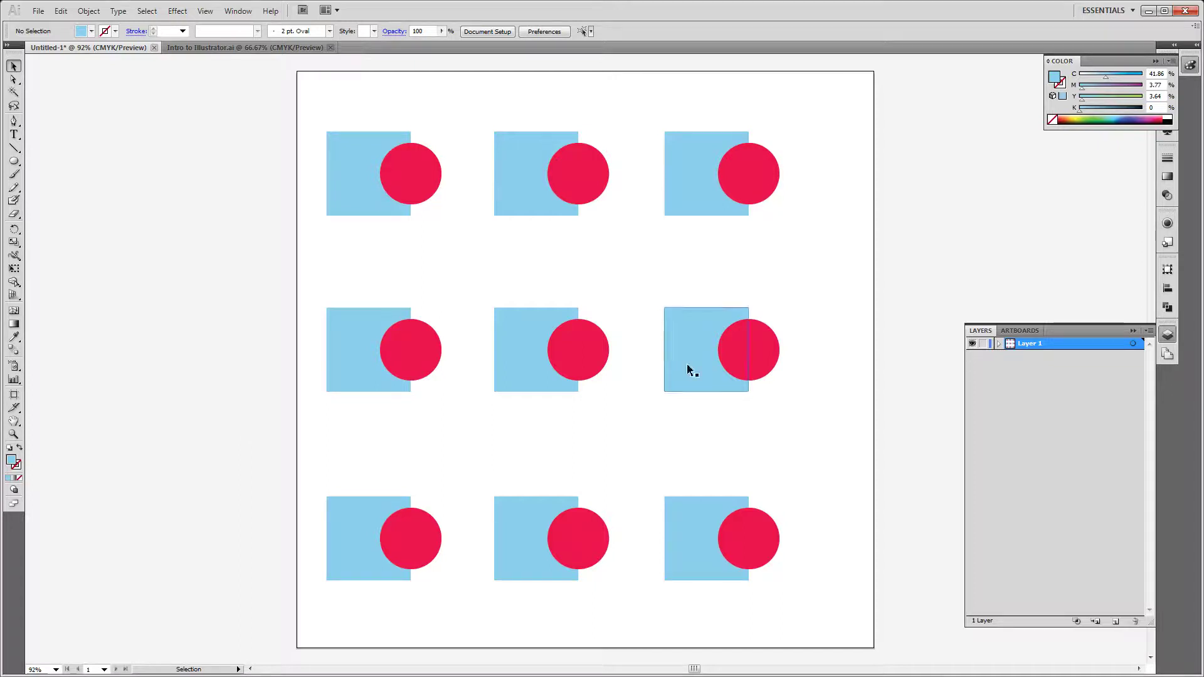
# Step: Examine the individual paths inside Layer 1 by expanding it and targeting a few of its circles and squares
pyautogui.click(999, 345)
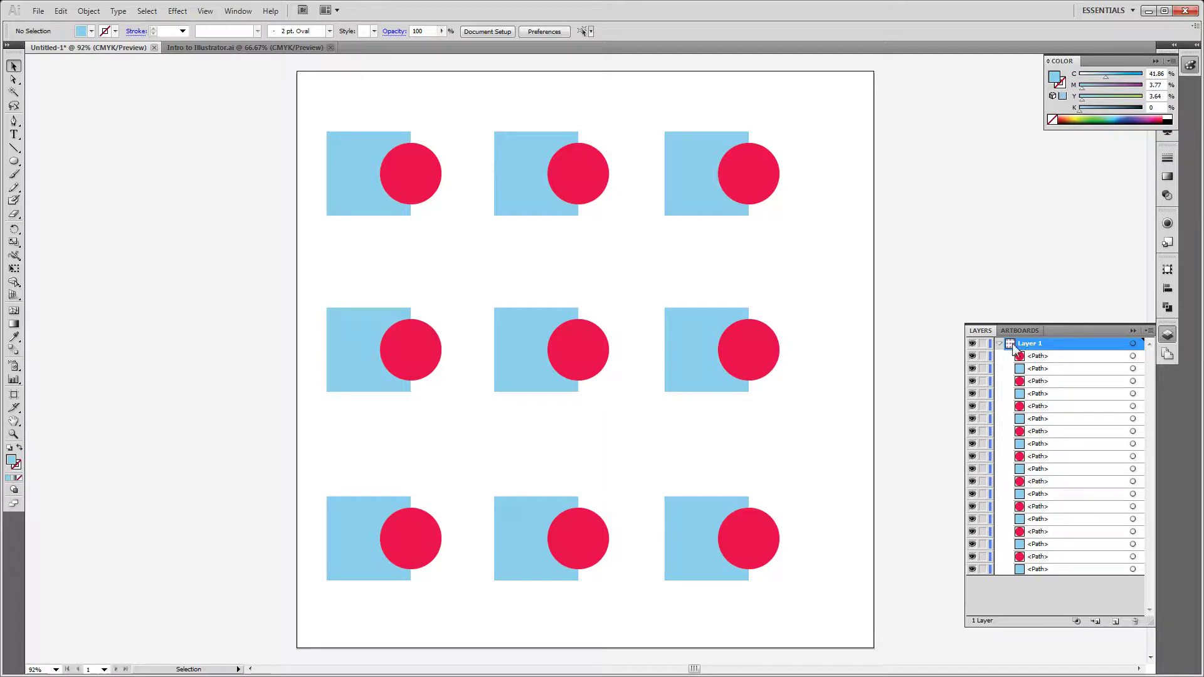
pyautogui.click(1039, 356)
pyautogui.click(1043, 370)
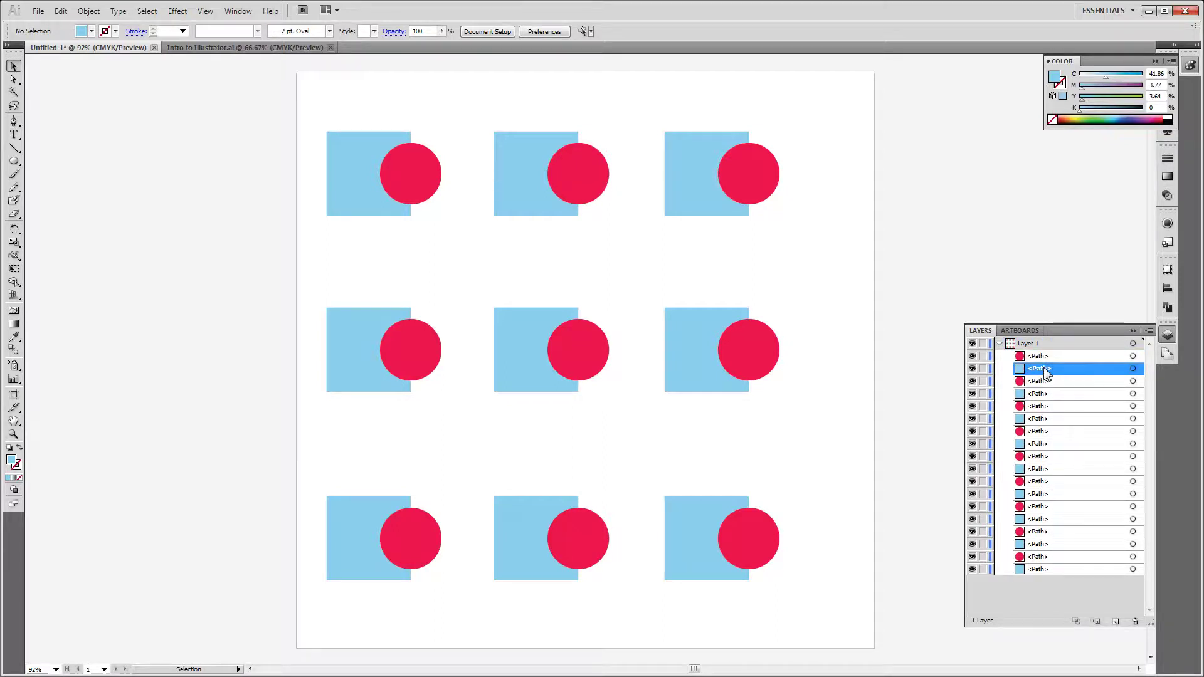
pyautogui.click(1046, 382)
pyautogui.click(1132, 381)
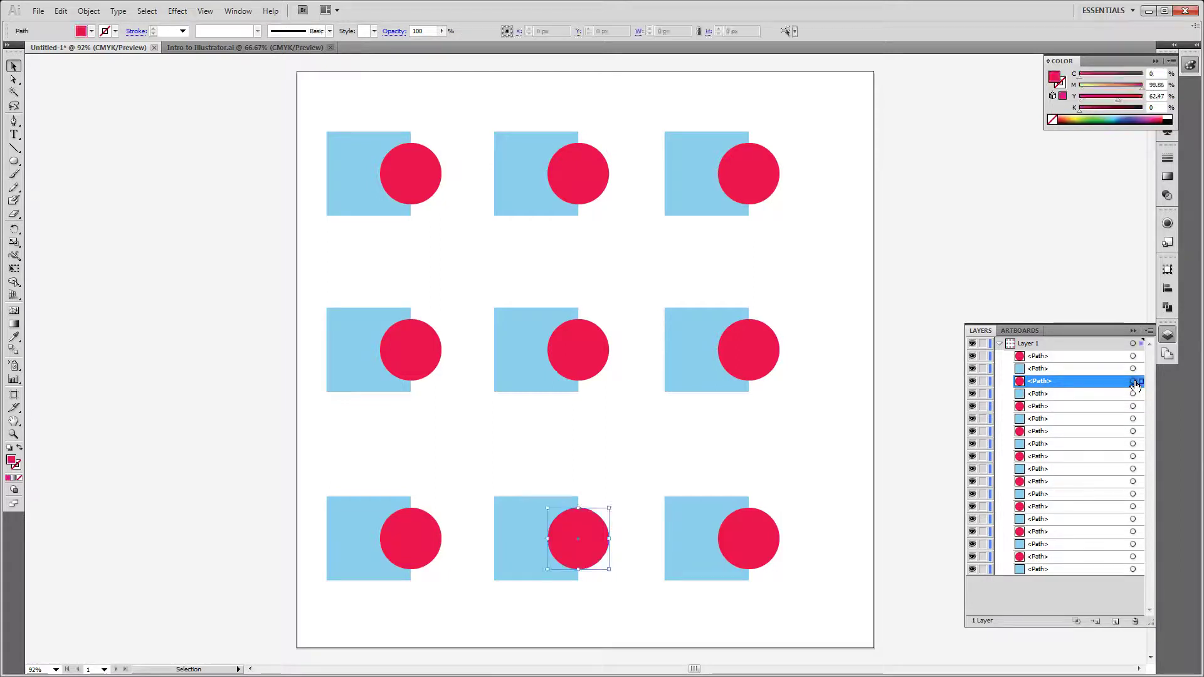
pyautogui.click(1133, 394)
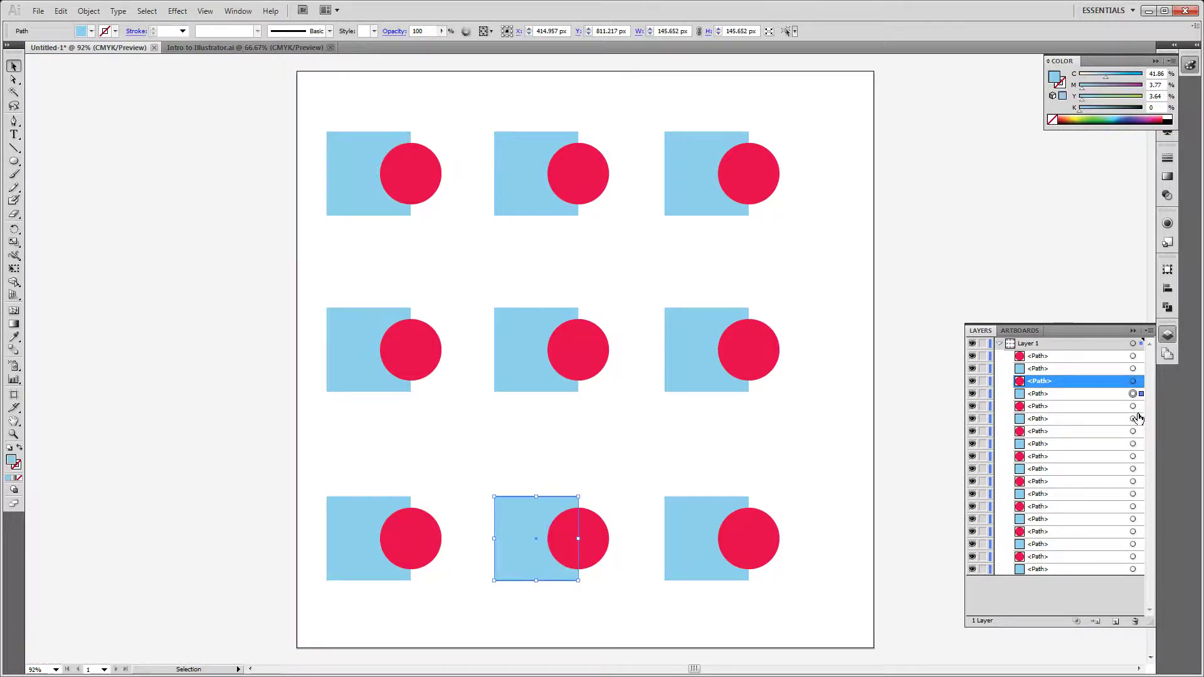
pyautogui.click(1133, 407)
pyautogui.click(986, 292)
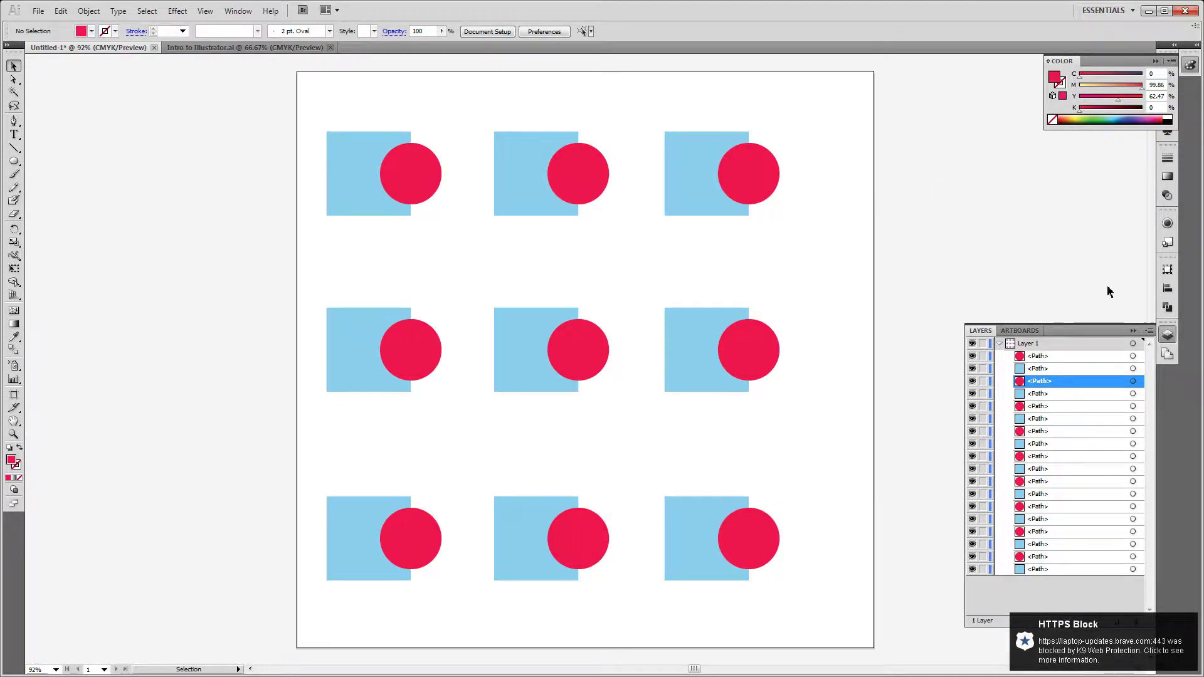
pyautogui.click(1133, 331)
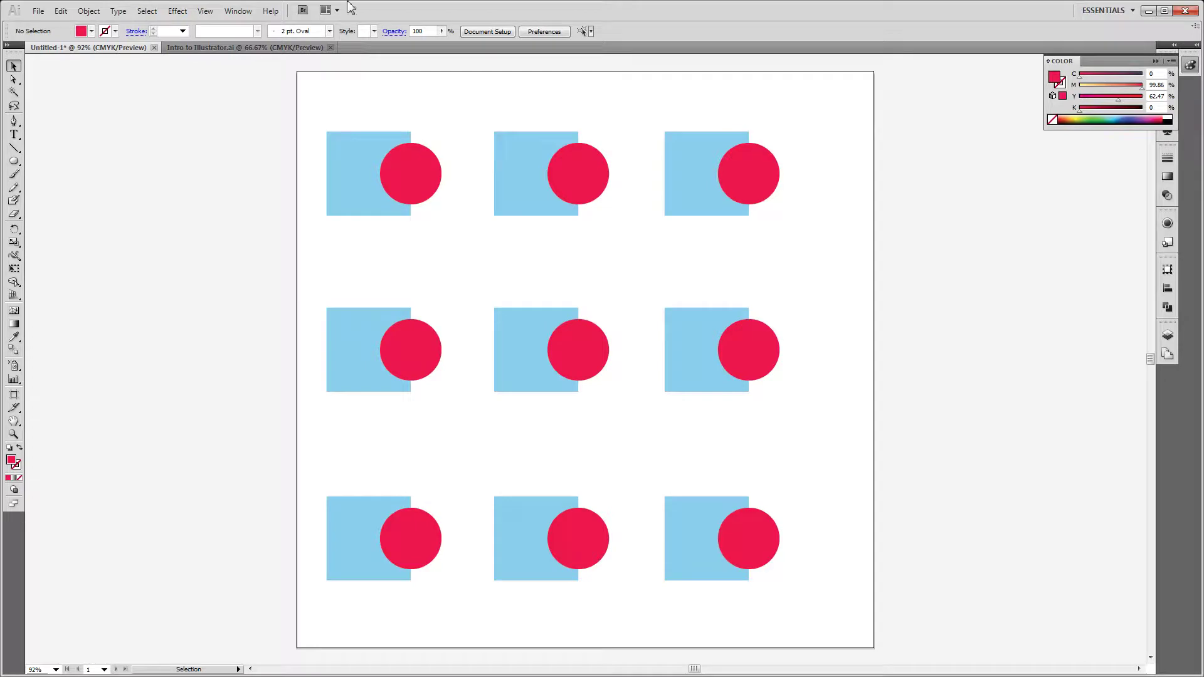
# Step: Show the Pathfinder panel and float it in the empty area left of the artboard
pyautogui.click(239, 12)
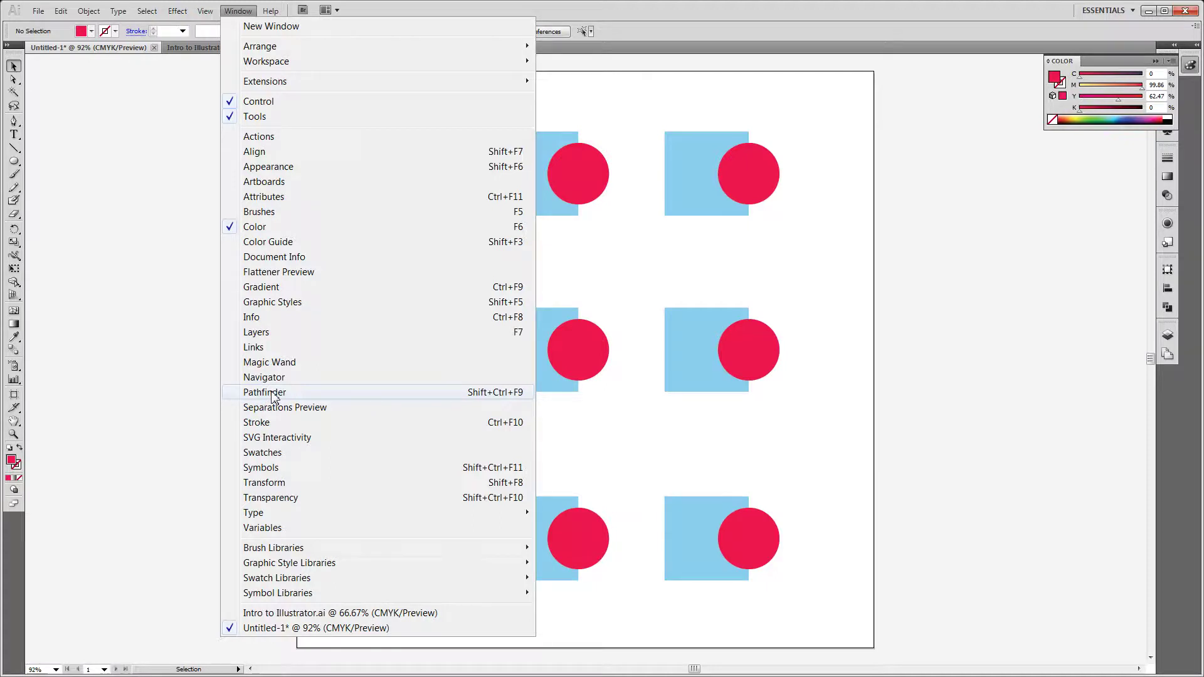
pyautogui.click(281, 396)
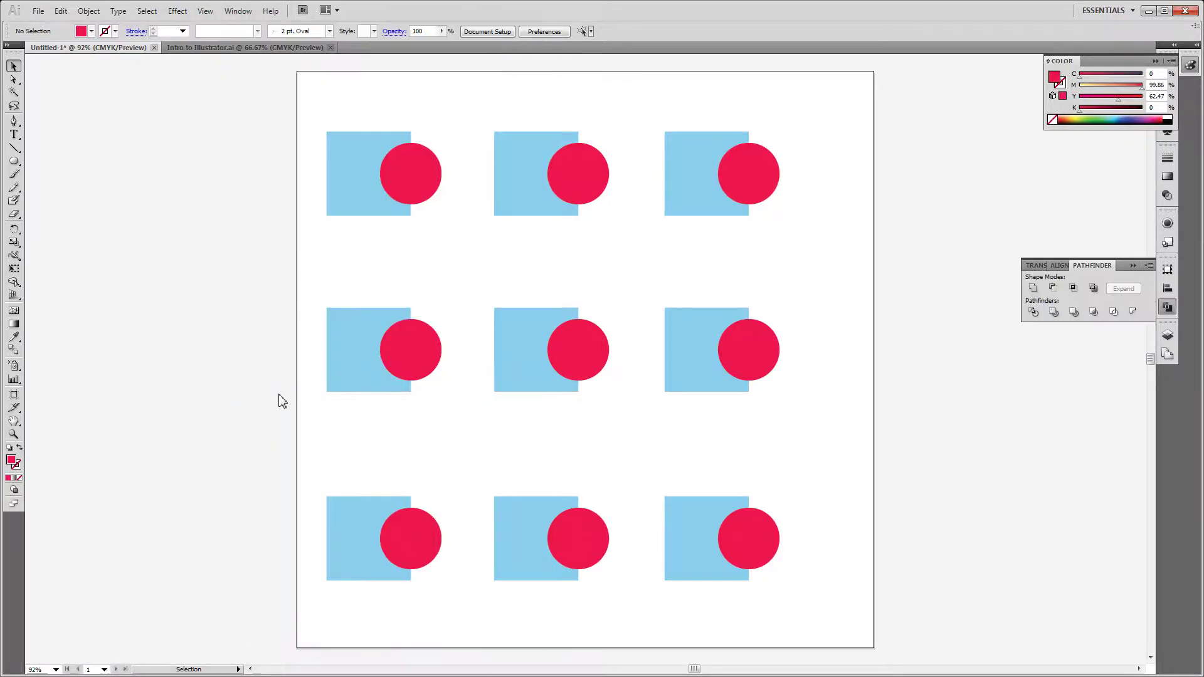
pyautogui.moveTo(1075, 265); pyautogui.dragTo(149, 128)
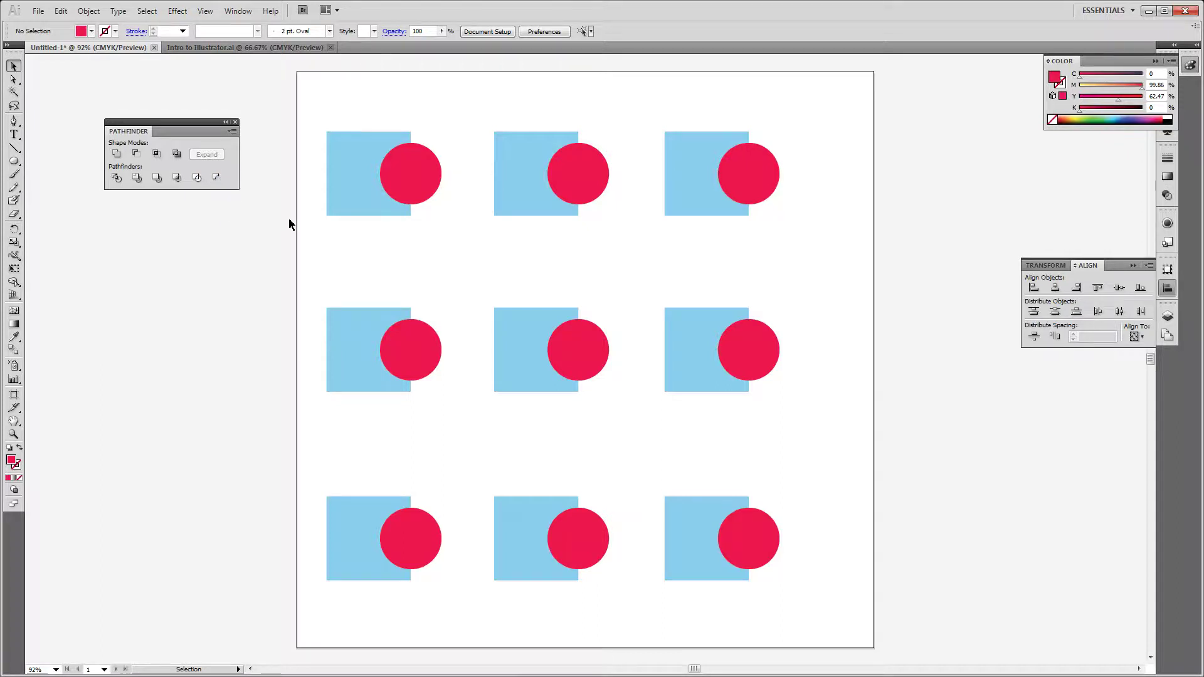
# Step: Place a duplicate of the first square-and-circle pair left of the artboard and move the Pathfinder panel below it
pyautogui.moveTo(293, 112); pyautogui.dragTo(446, 234)
pyautogui.press('v')
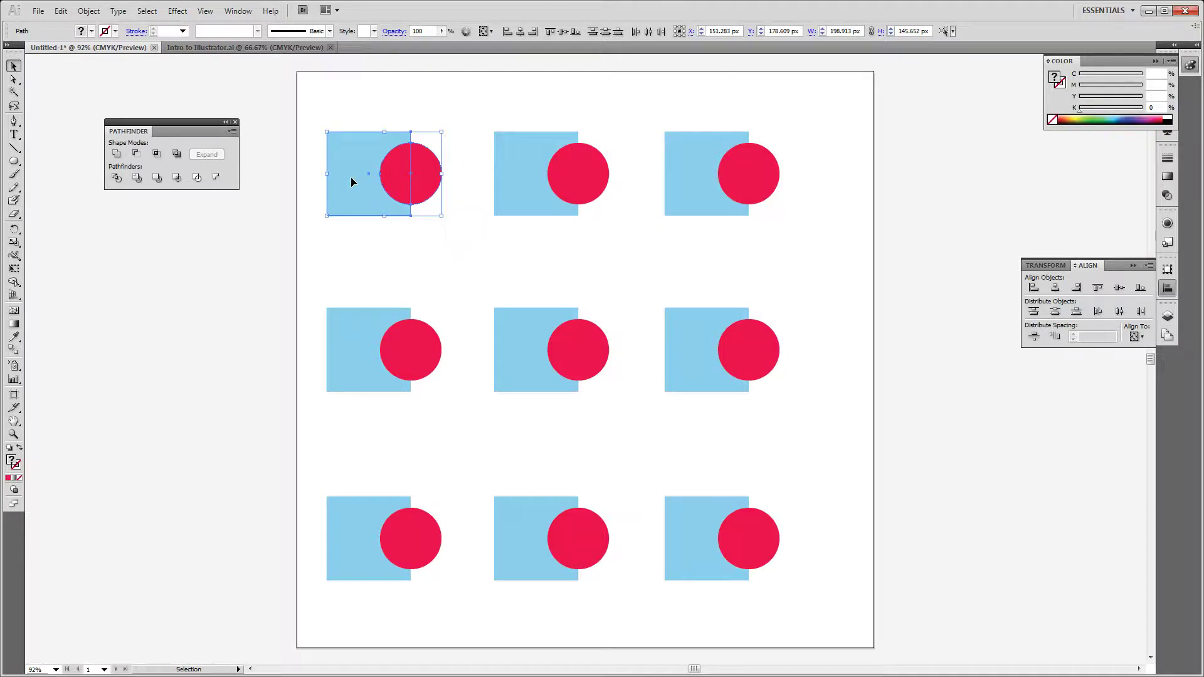
pyautogui.moveTo(351, 182); pyautogui.dragTo(139, 227)
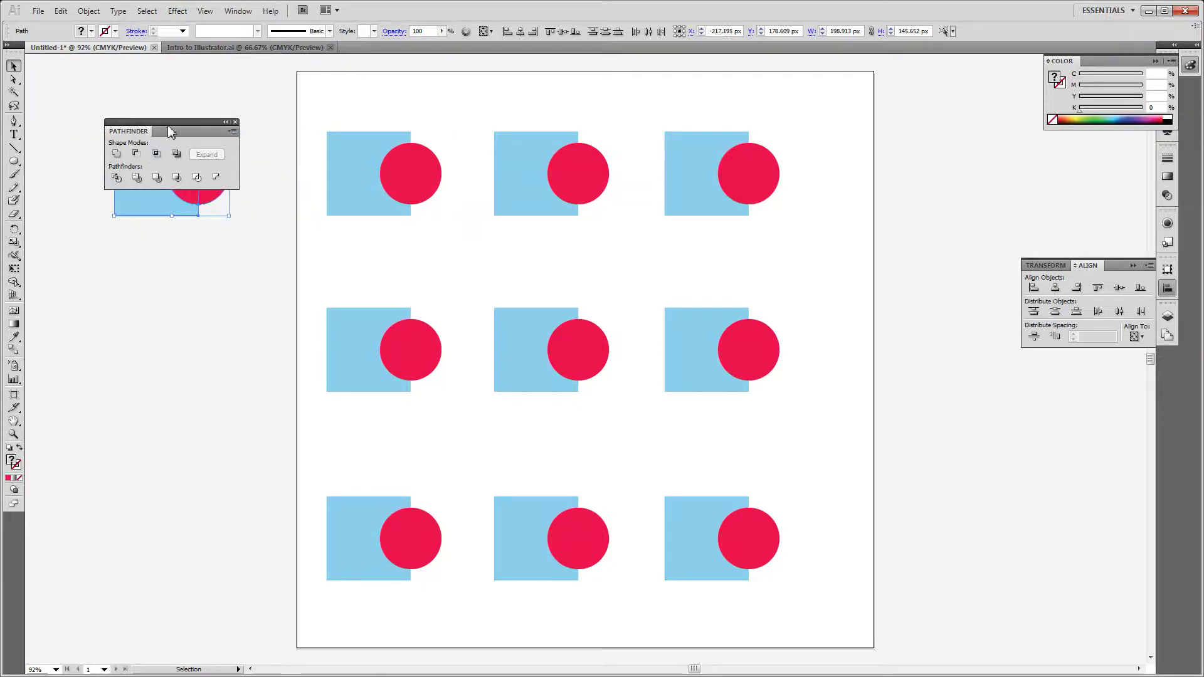
pyautogui.moveTo(176, 131); pyautogui.dragTo(158, 278)
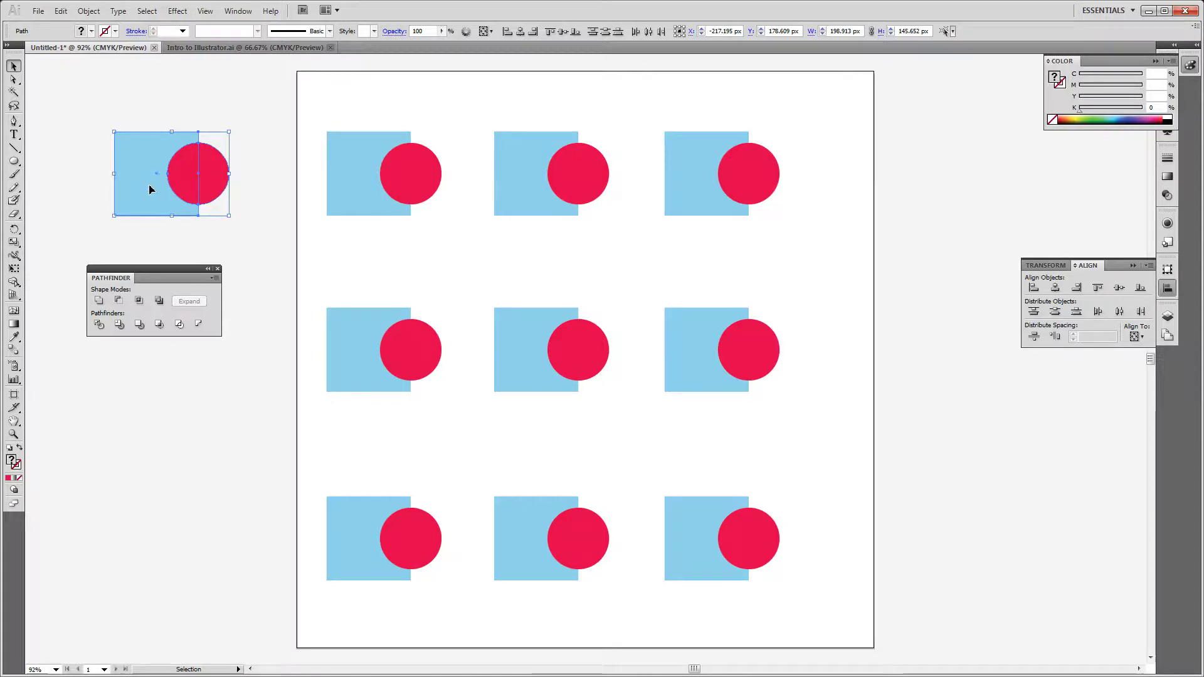
# Step: Add a fourth pair to the end of the bottom row and nudge the last two pairs 80 px left
pyautogui.moveTo(150, 186); pyautogui.dragTo(828, 559)
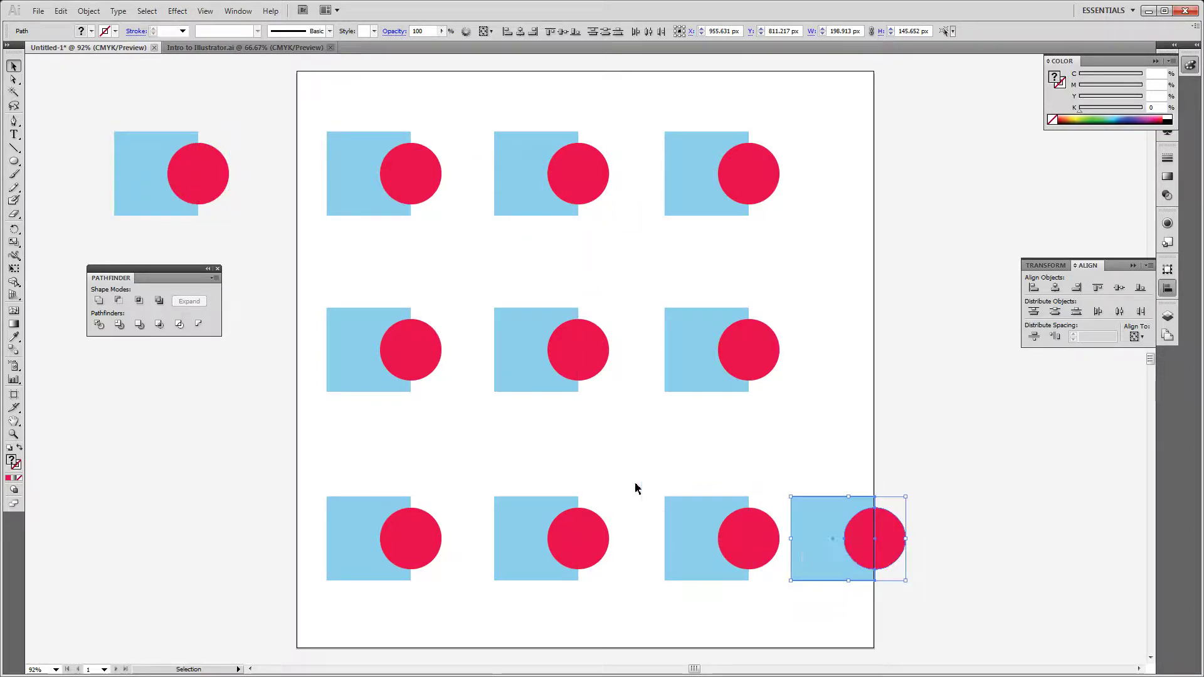
pyautogui.moveTo(634, 481); pyautogui.dragTo(938, 602)
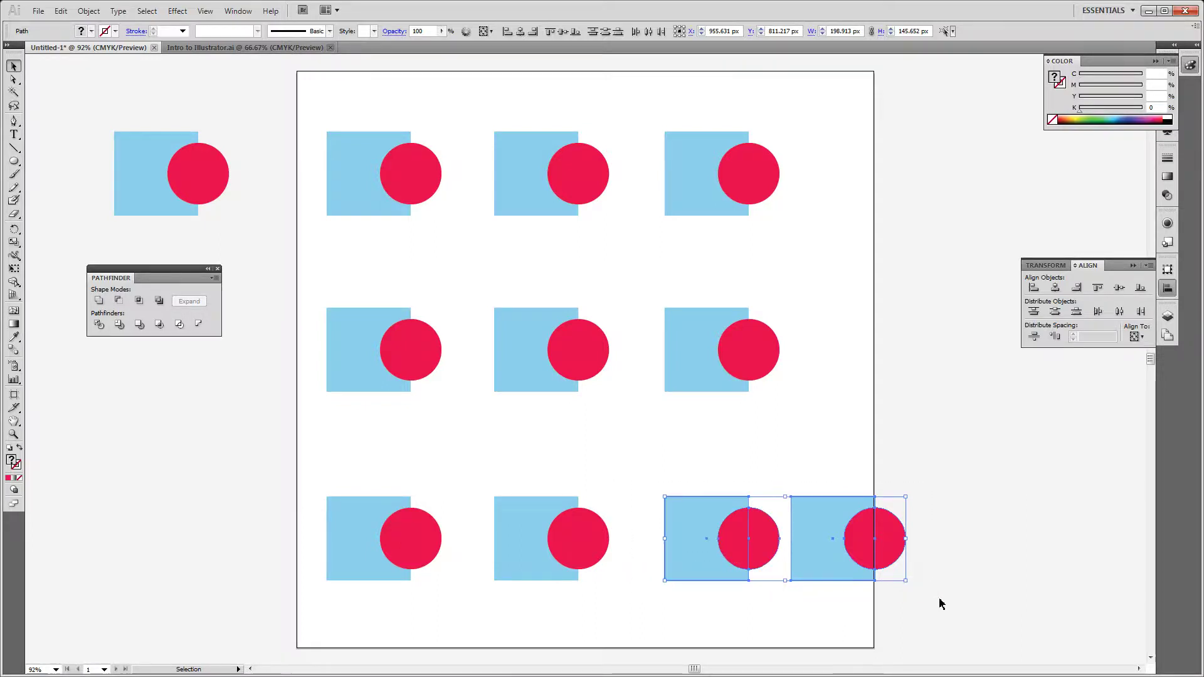
pyautogui.hotkey('shift', 'Left')
pyautogui.hotkey('shift', 'Left')
pyautogui.hotkey('shift', 'Left')
pyautogui.hotkey('shift', 'Left')
pyautogui.hotkey('shift', 'Left')
pyautogui.hotkey('shift', 'Left')
pyautogui.hotkey('shift', 'Left')
pyautogui.hotkey('shift', 'Left')
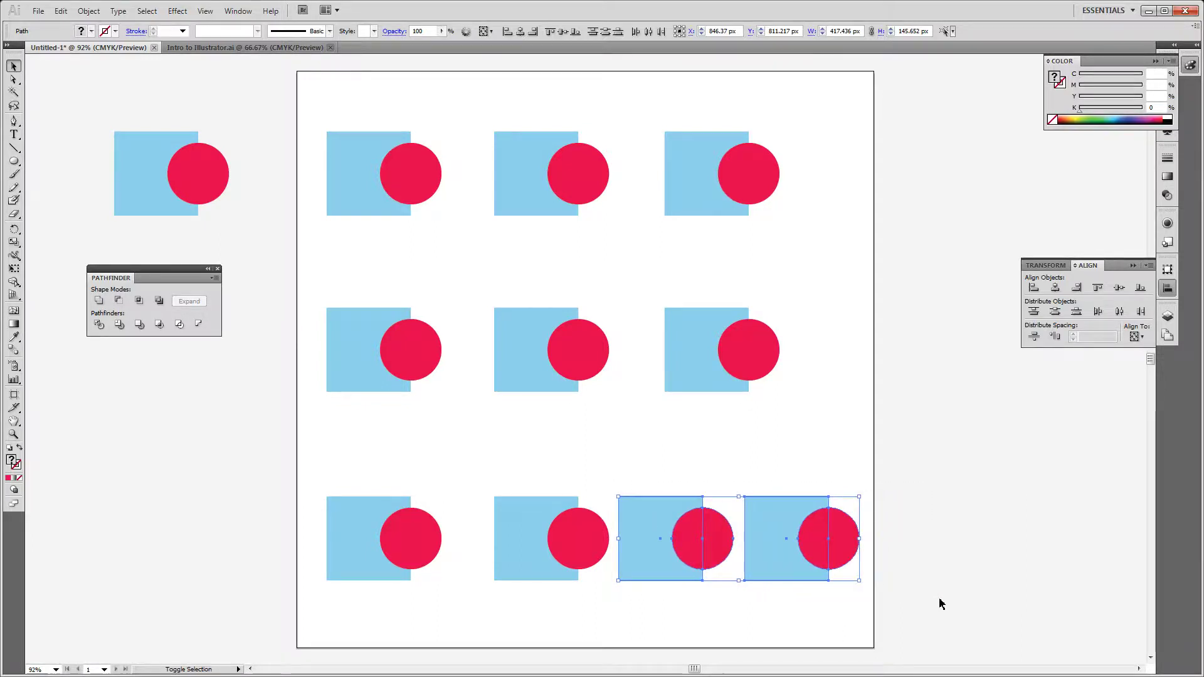
# Step: Nudge the last three pairs of the bottom row about 70 px left to space all four evenly, then deselect them
pyautogui.moveTo(466, 465); pyautogui.dragTo(938, 603)
pyautogui.hotkey('shift', 'Left')
pyautogui.hotkey('shift', 'Left')
pyautogui.hotkey('shift', 'Left')
pyautogui.hotkey('shift', 'Left')
pyautogui.hotkey('shift', 'Left')
pyautogui.hotkey('shift', 'Left')
pyautogui.hotkey('shift', 'Left')
pyautogui.hotkey('shift', 'Left')
pyautogui.hotkey('shift', 'Left')
pyautogui.hotkey('shift', 'Left')
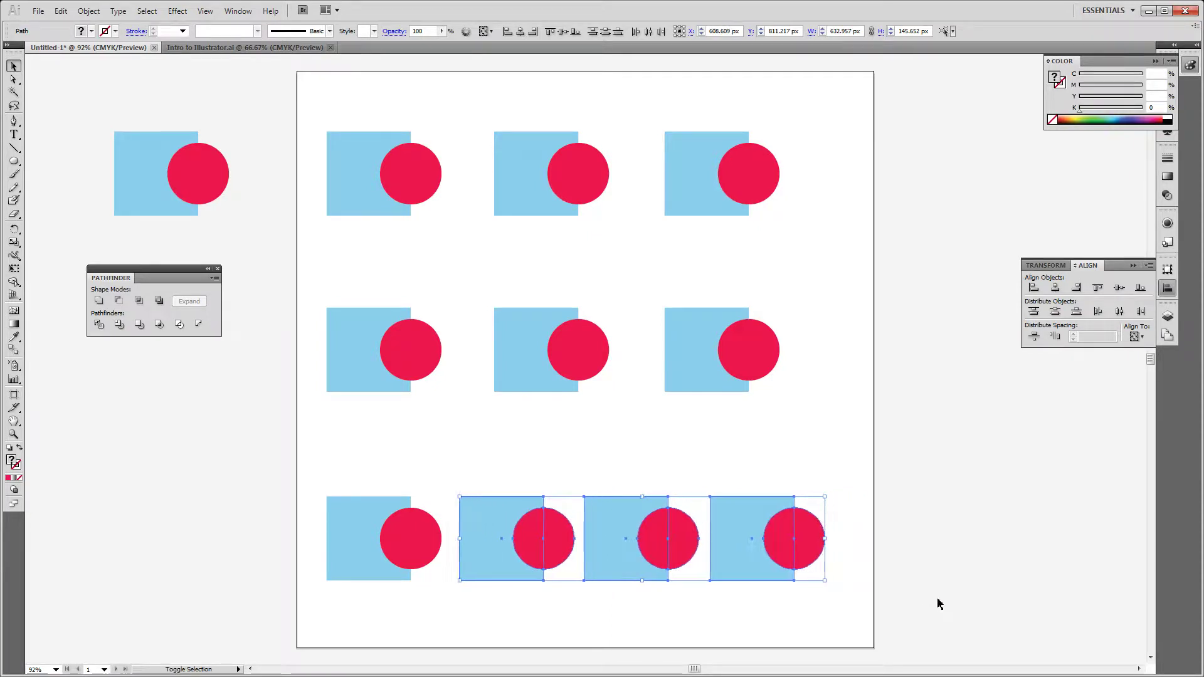
pyautogui.click(939, 560)
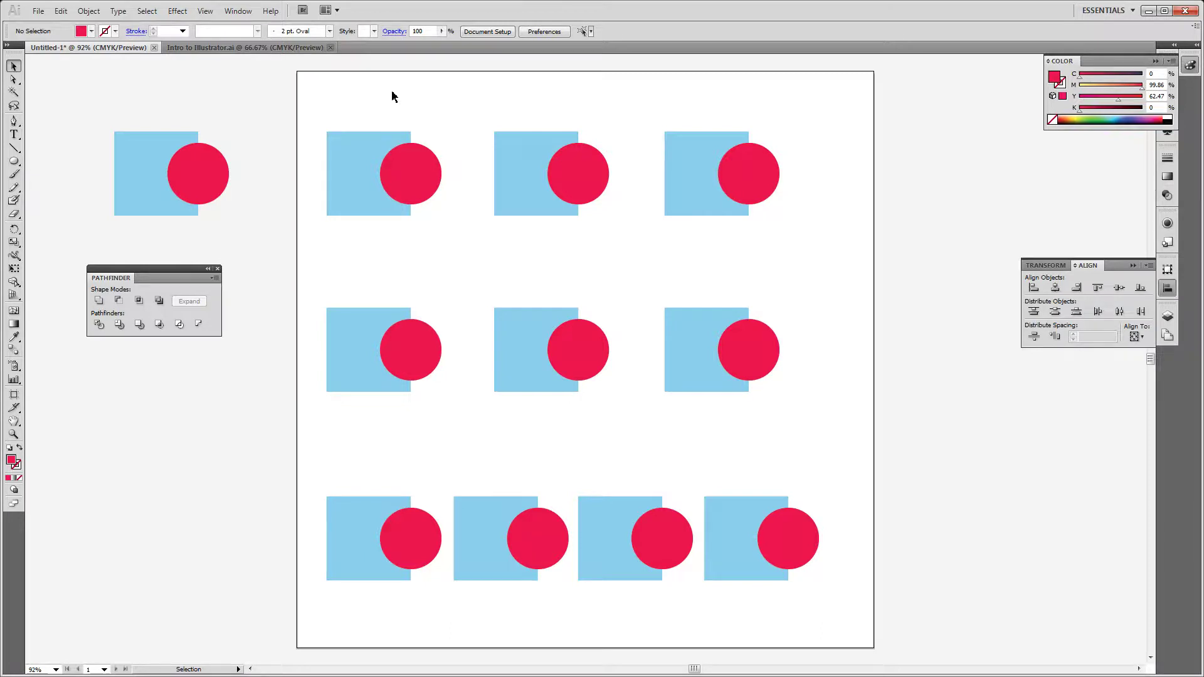
# Step: Unite the circle and square of the artboard's upper-left pair into one shape with Pathfinder and deselect it
pyautogui.click(411, 174)
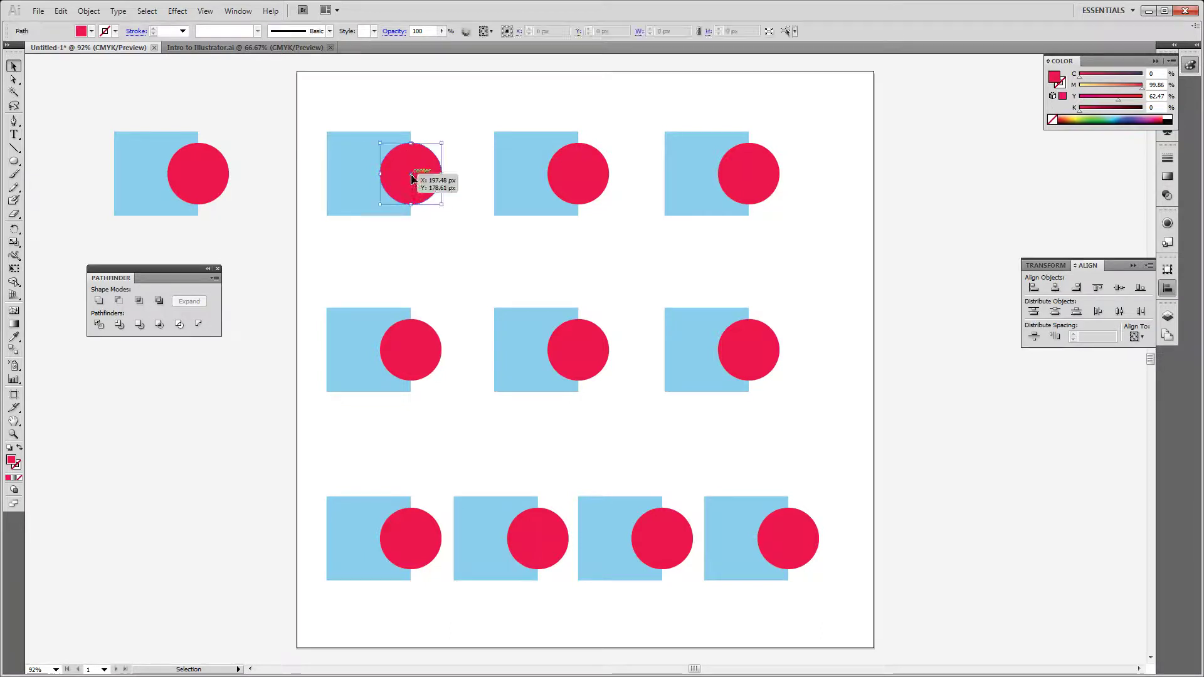
pyautogui.keyDown('shift'); pyautogui.click(338, 163); pyautogui.keyUp('shift')
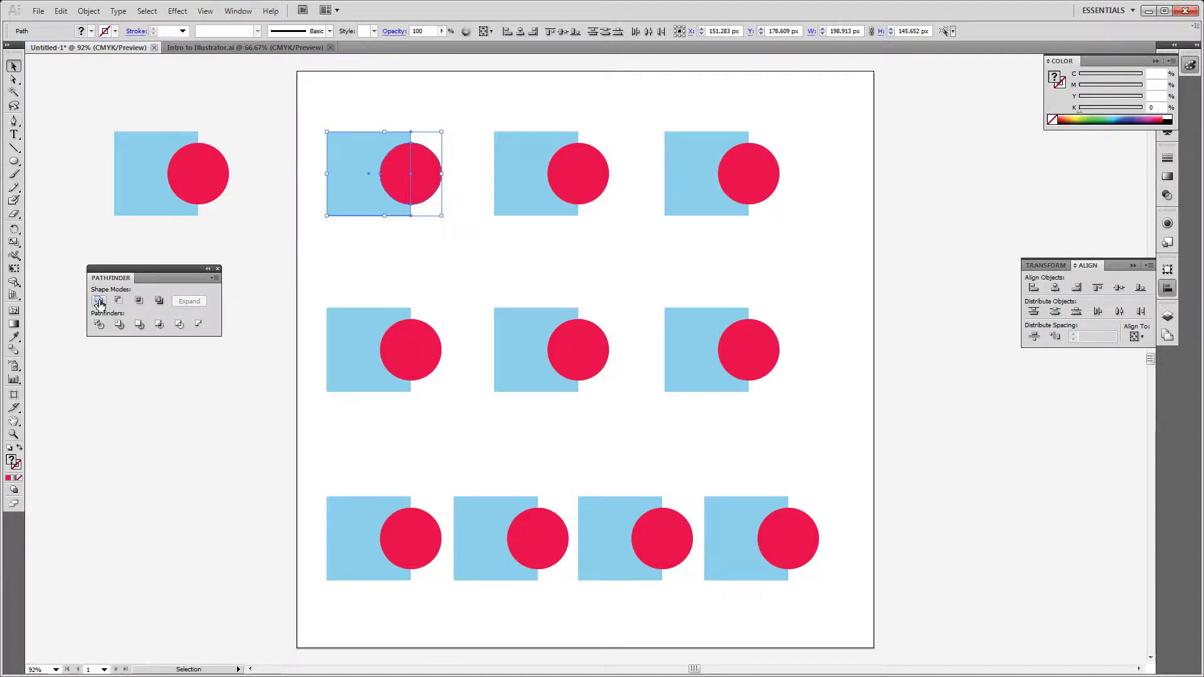
pyautogui.click(99, 302)
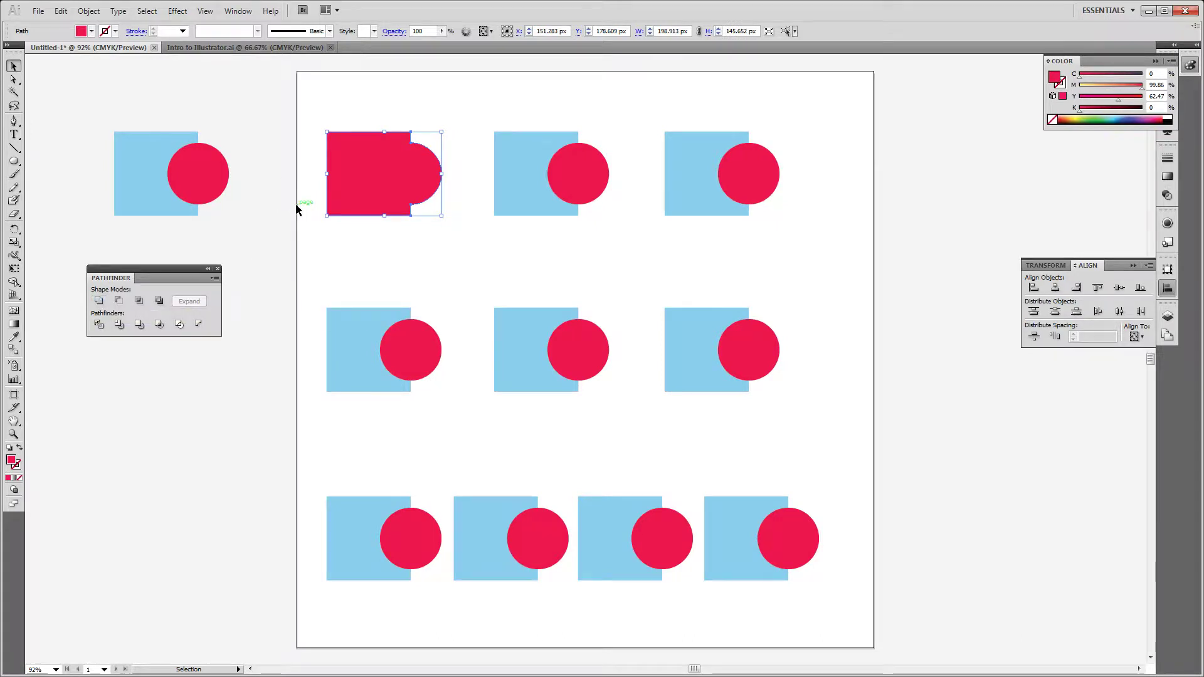
pyautogui.click(296, 244)
pyautogui.click(352, 205)
pyautogui.click(421, 100)
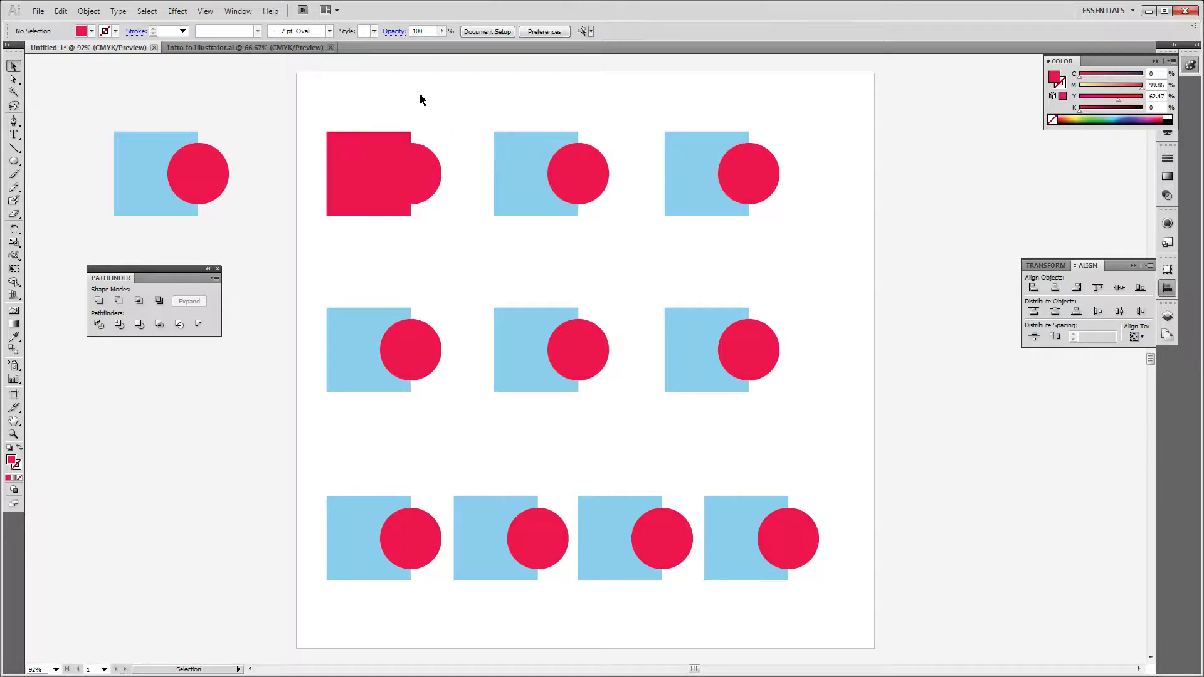
pyautogui.click(417, 159)
pyautogui.click(381, 102)
pyautogui.click(383, 148)
pyautogui.click(473, 96)
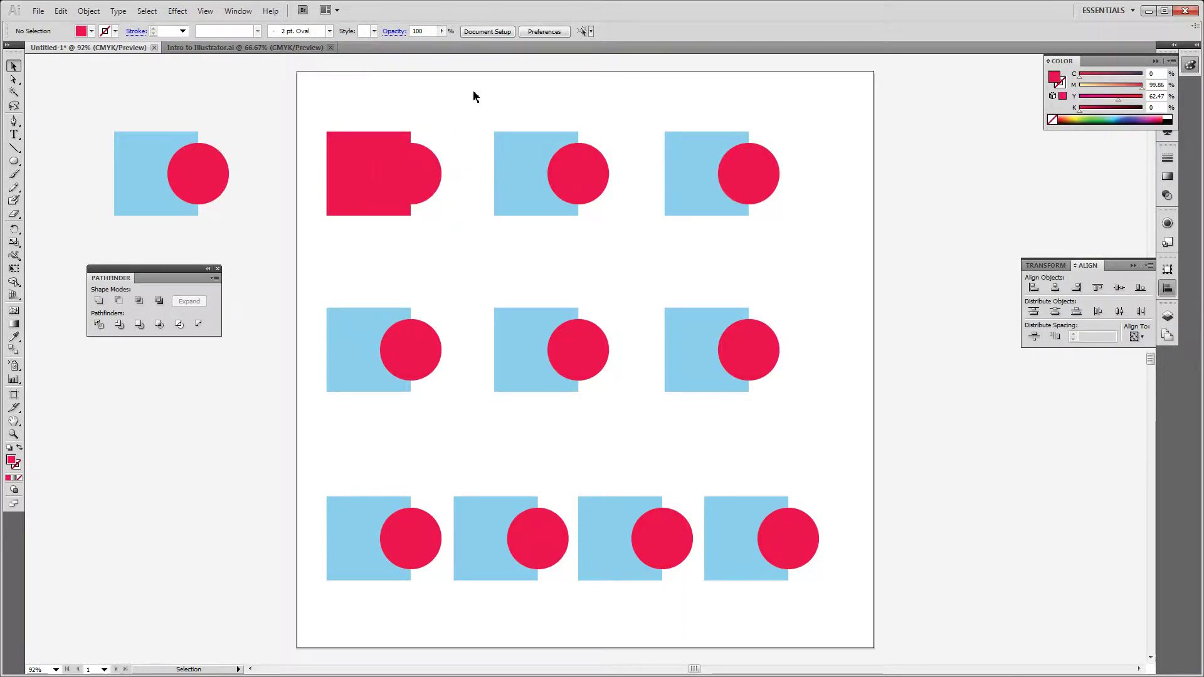
# Step: Unite the square and circle of the top row's middle pair as an editable compound shape with Pathfinder, and deselect it
pyautogui.moveTo(483, 116); pyautogui.dragTo(623, 255)
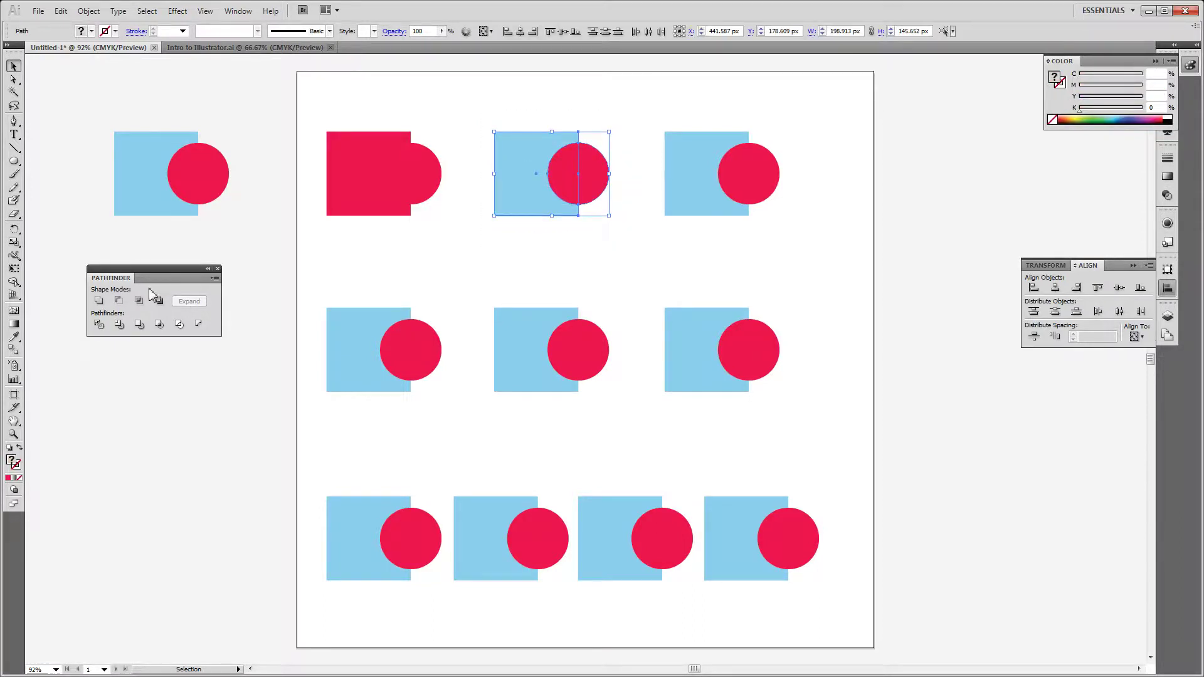
pyautogui.keyDown('alt'); pyautogui.click(98, 301); pyautogui.keyUp('alt')
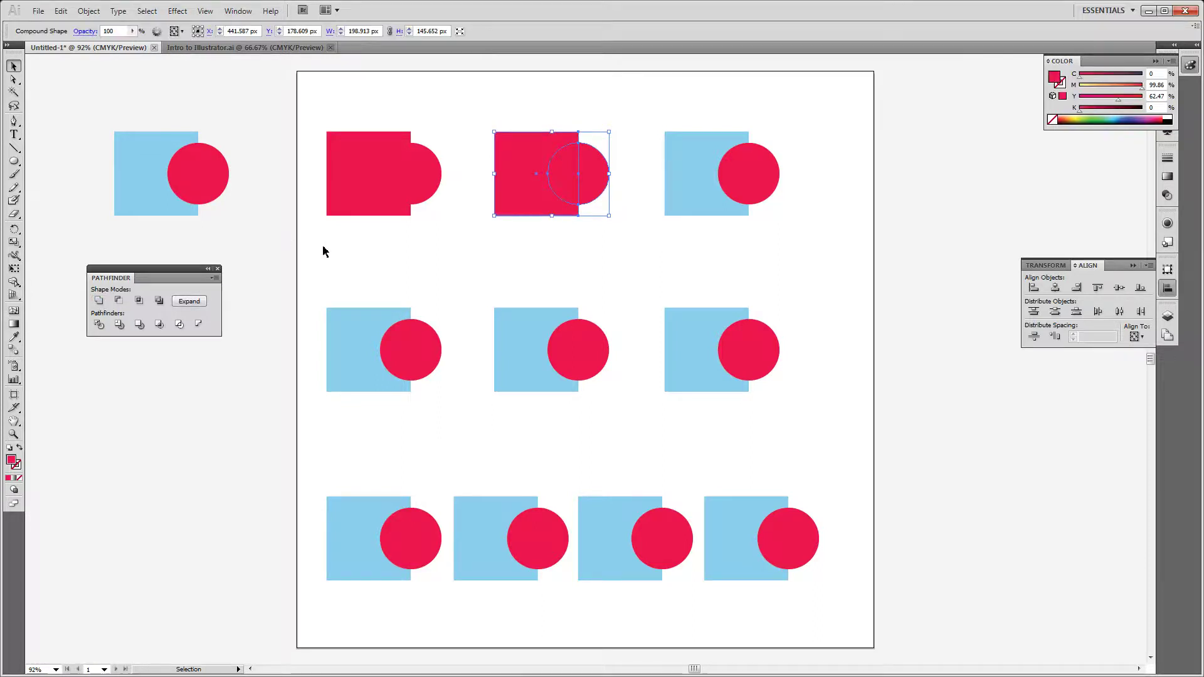
pyautogui.click(400, 247)
pyautogui.click(512, 201)
pyautogui.click(566, 241)
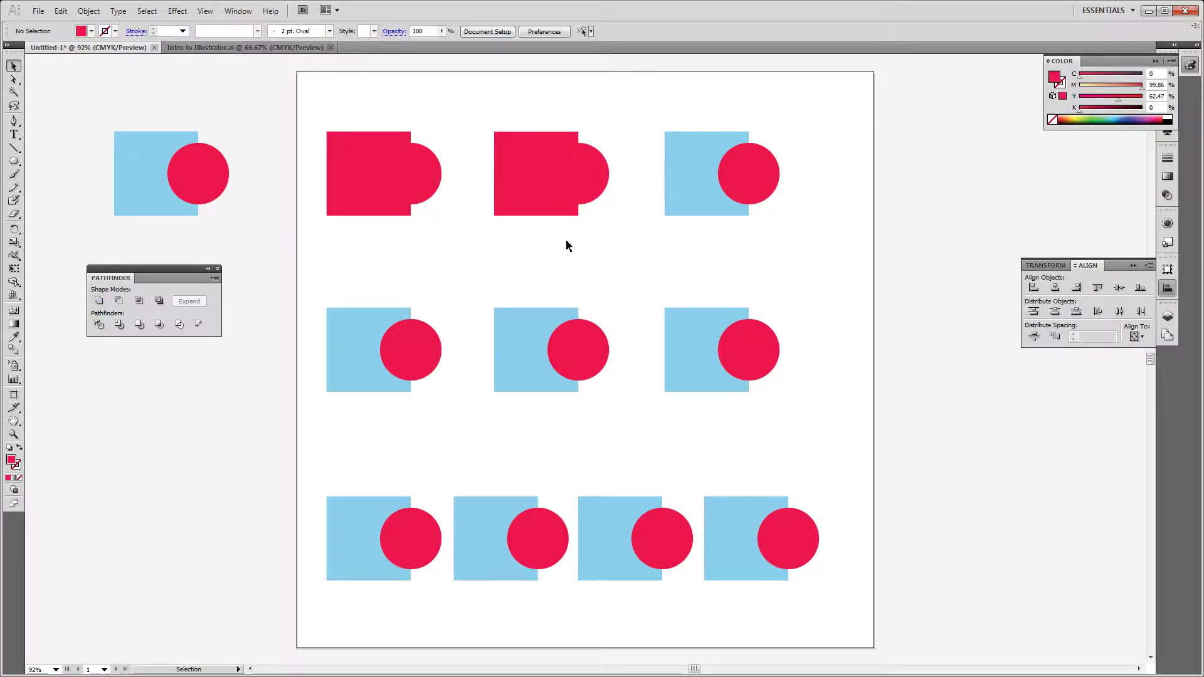
# Step: Isolate the middle compound shape, move its circle slightly to the right within it and exit isolation mode
pyautogui.click(539, 205)
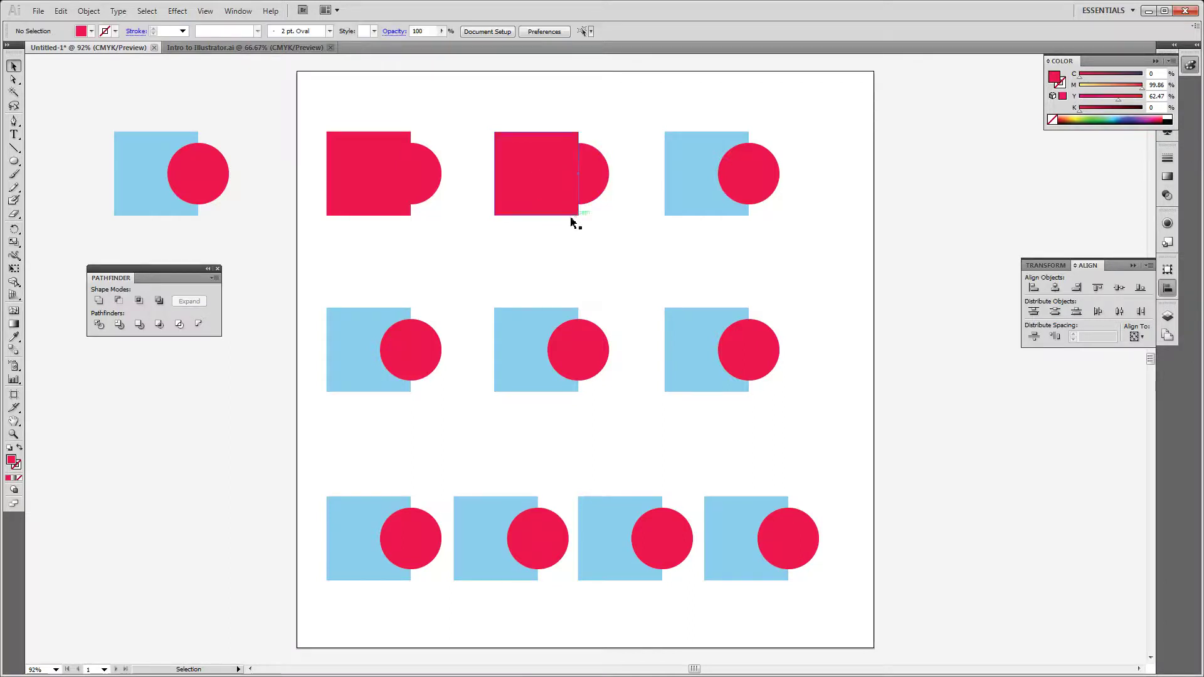
pyautogui.doubleClick(601, 188)
pyautogui.moveTo(596, 195); pyautogui.dragTo(616, 195)
pyautogui.doubleClick(621, 239)
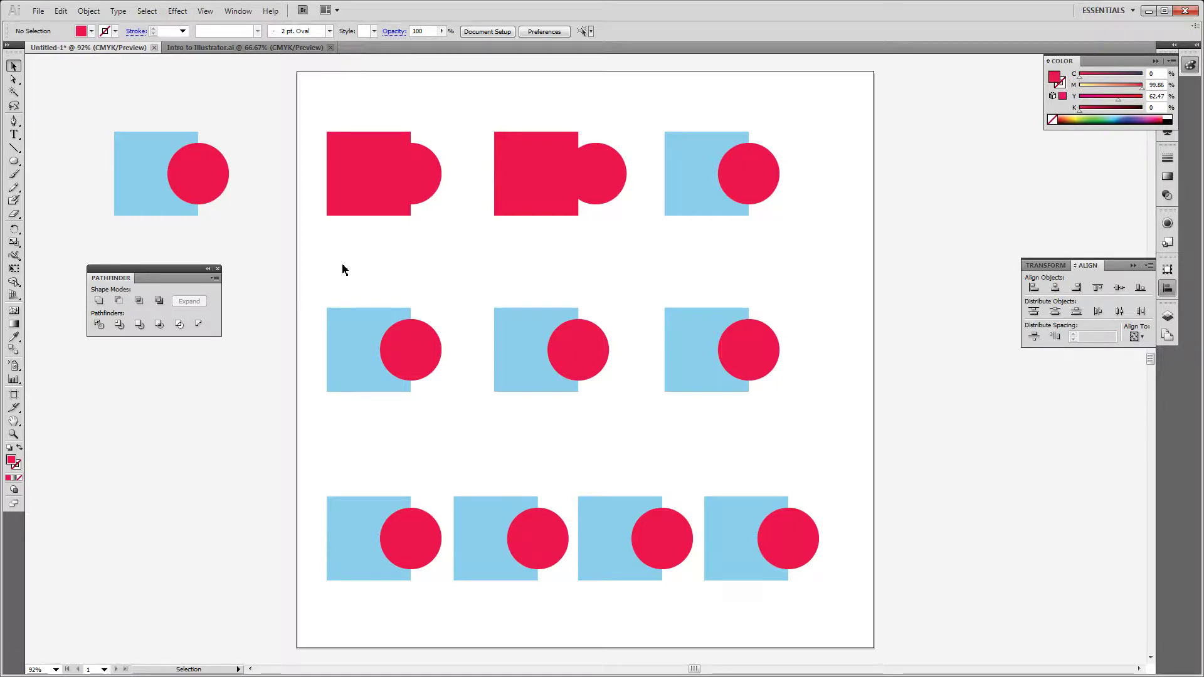
# Step: Undo the edits to the top row's first two pairs and unite the first pair as a compound shape instead
pyautogui.click(403, 161)
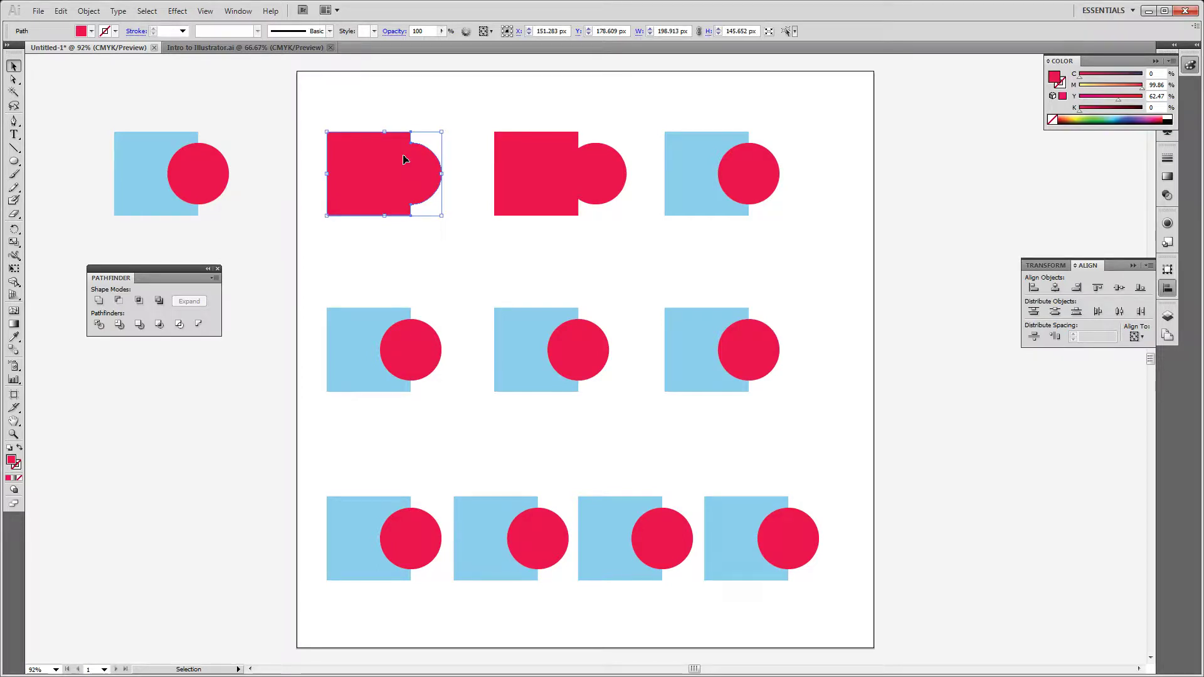
pyautogui.hotkey('ctrl', 'z')
pyautogui.hotkey('ctrl', 'z')
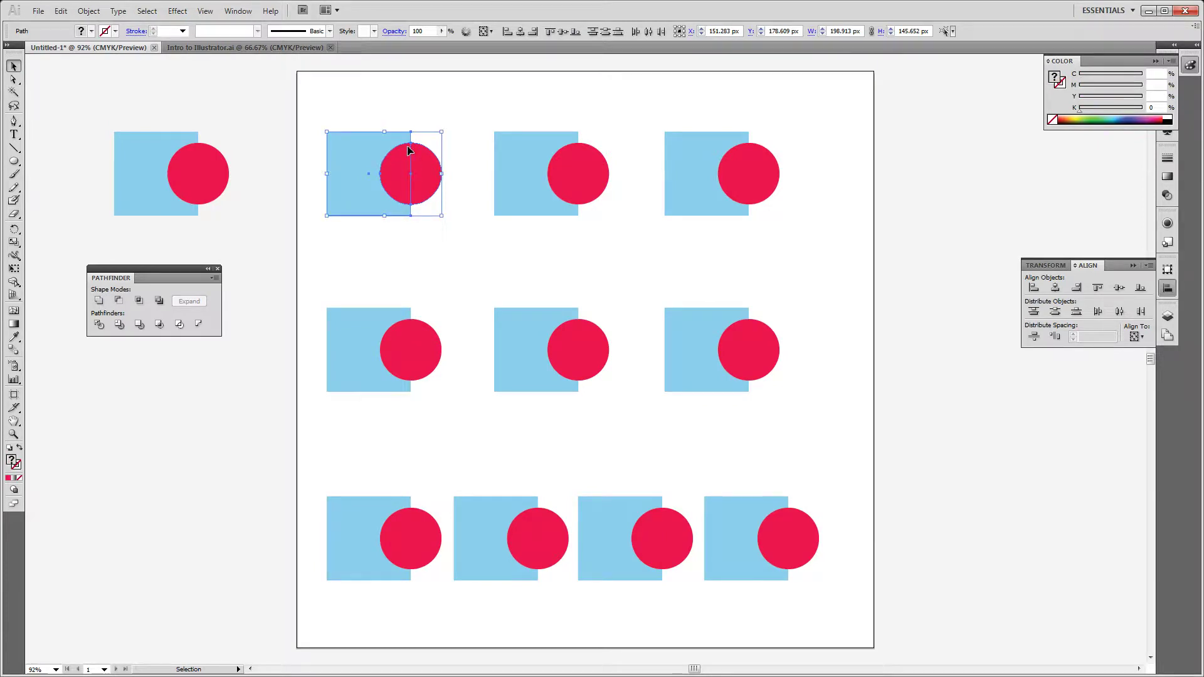
pyautogui.keyDown('alt'); pyautogui.click(99, 301); pyautogui.keyUp('alt')
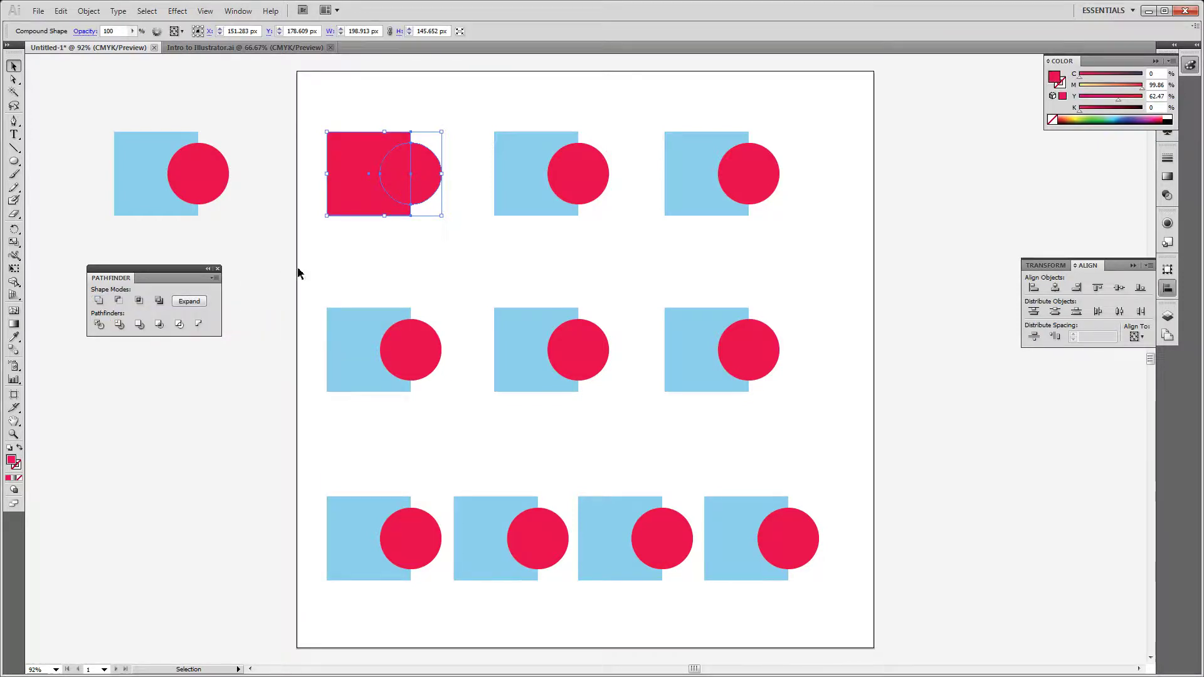
# Step: Send the circle of the top row's middle pair behind its square and deselect it
pyautogui.moveTo(475, 101); pyautogui.dragTo(624, 232)
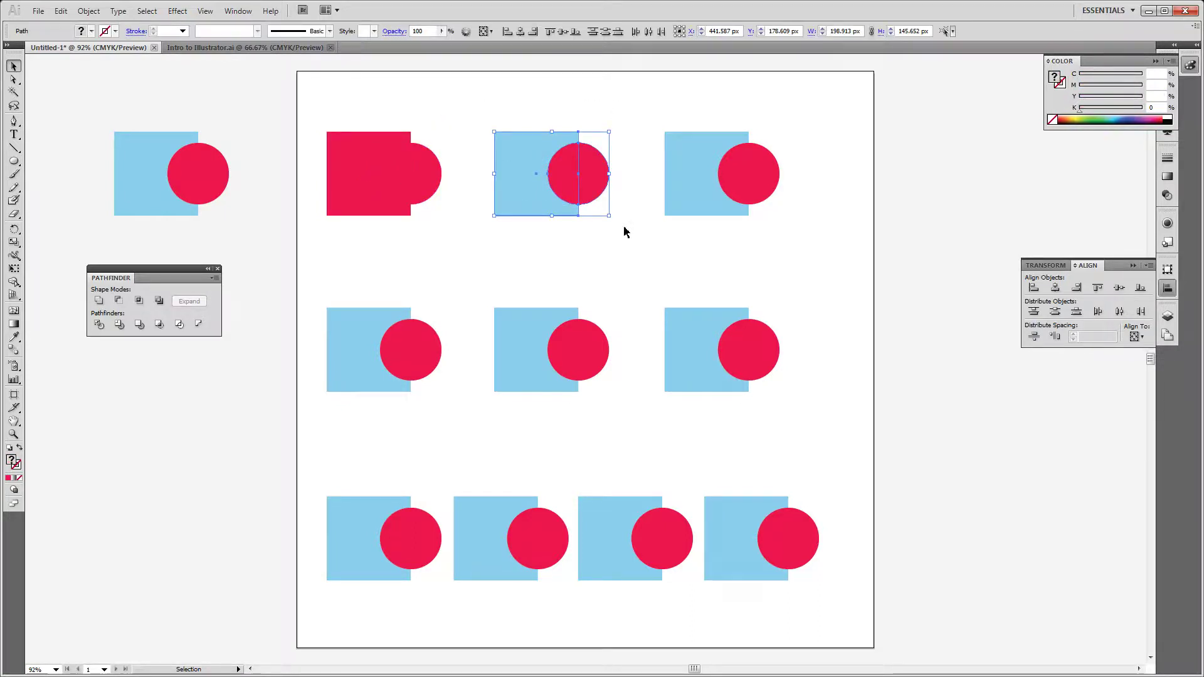
pyautogui.click(624, 232)
pyautogui.press('a')
pyautogui.click(604, 188)
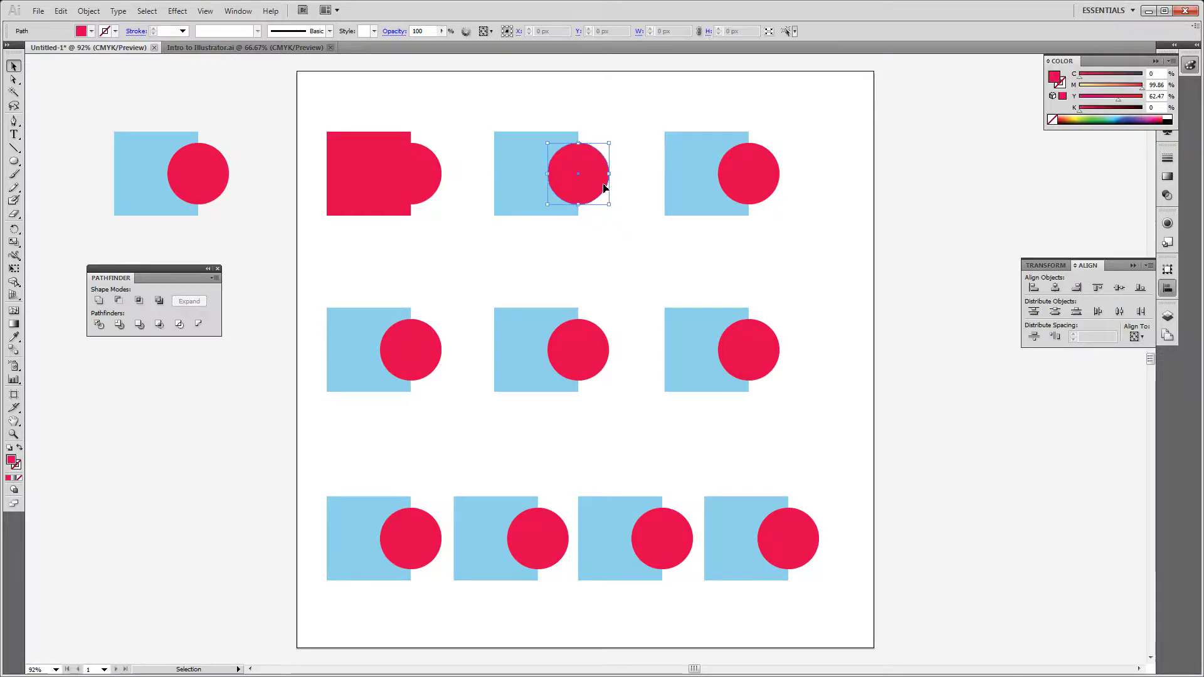
pyautogui.click(591, 209)
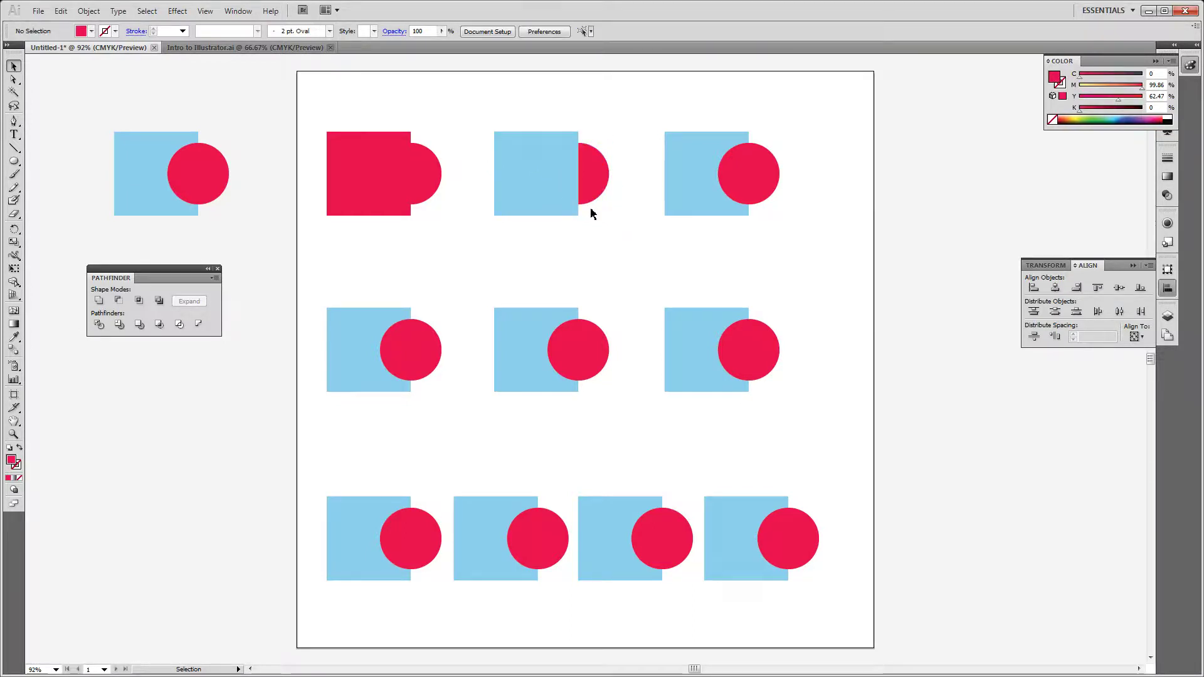
# Step: Unite the reordered square and circle of the top row's middle pair into one plain shape with Pathfinder
pyautogui.press('v')
pyautogui.click(559, 209)
pyautogui.keyDown('shift'); pyautogui.click(598, 178); pyautogui.keyUp('shift')
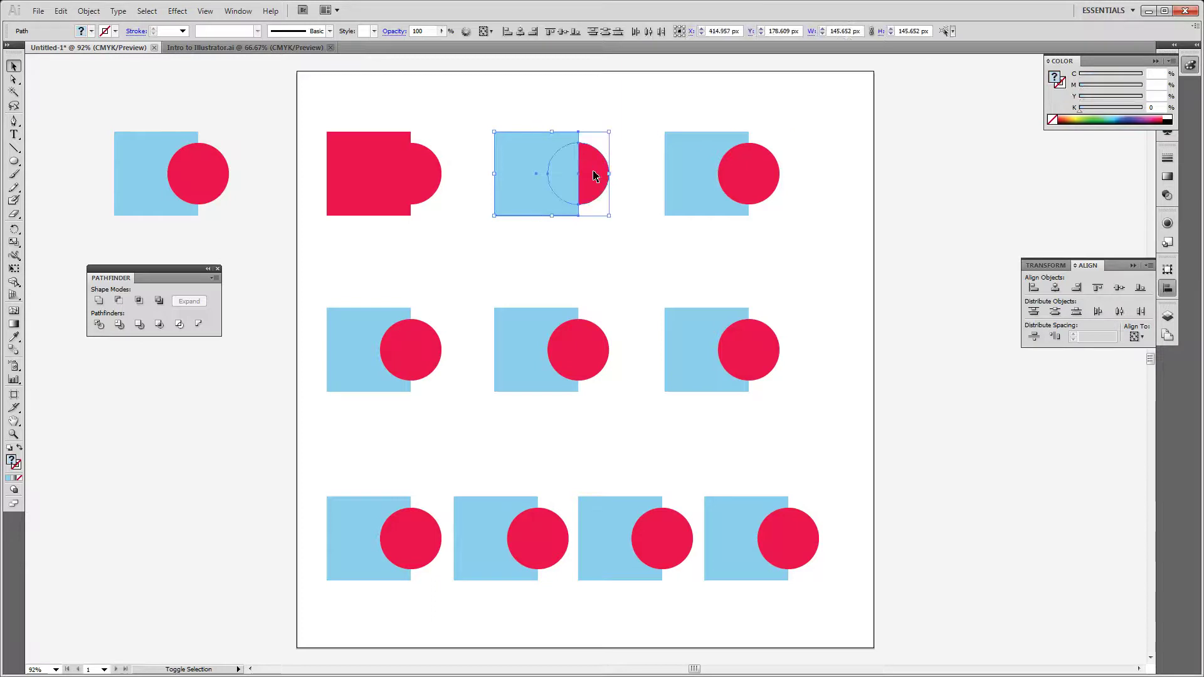
pyautogui.click(98, 300)
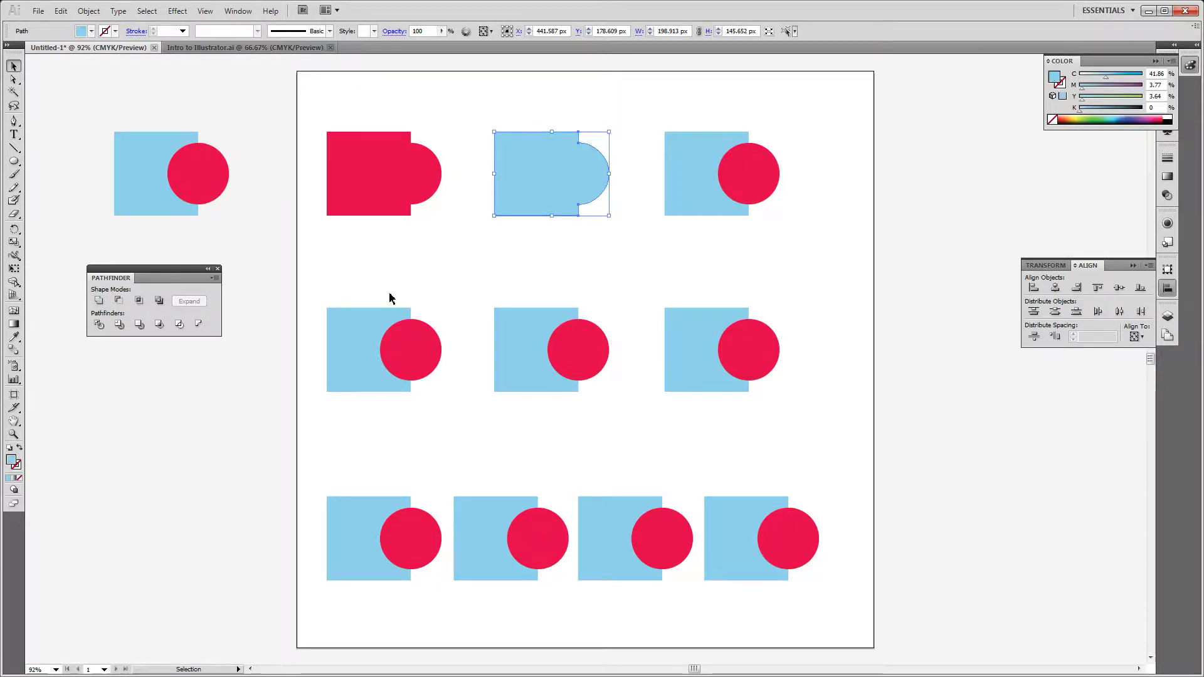
# Step: Undo the unite and reordering of the top-middle pair, and subtract its circle from the square as a compound shape with Minus Front
pyautogui.hotkey('ctrl', 'z')
pyautogui.hotkey('ctrl', 'z')
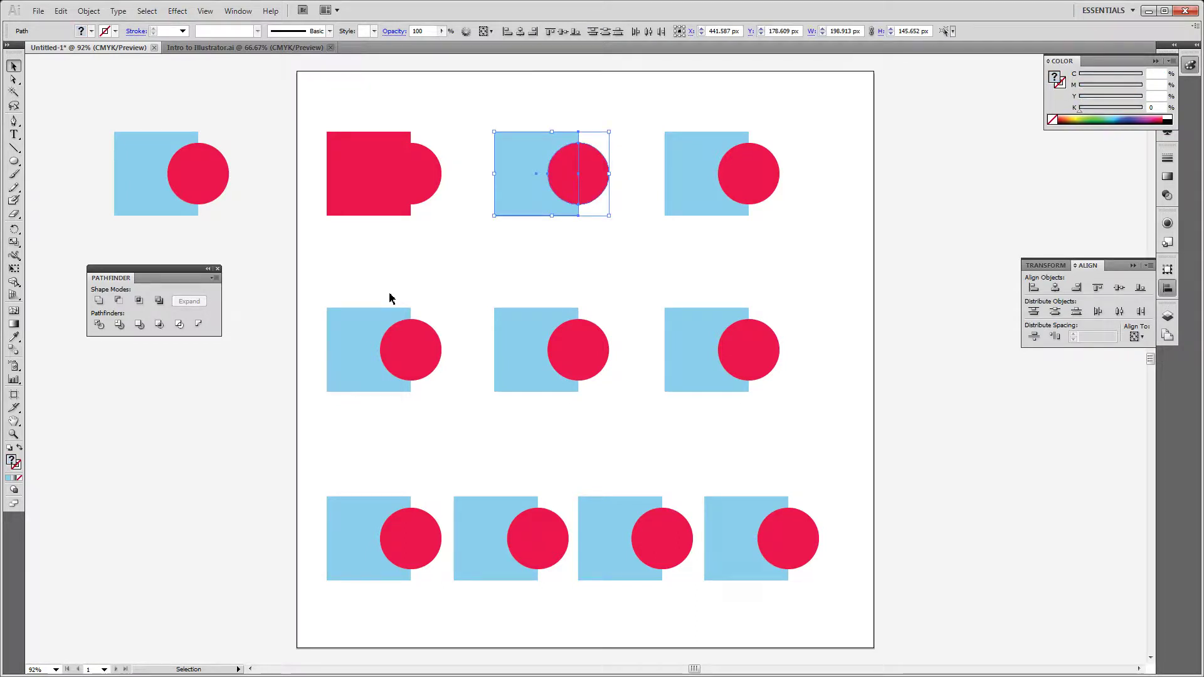
pyautogui.keyDown('alt'); pyautogui.click(119, 306); pyautogui.keyUp('alt')
pyautogui.click(422, 260)
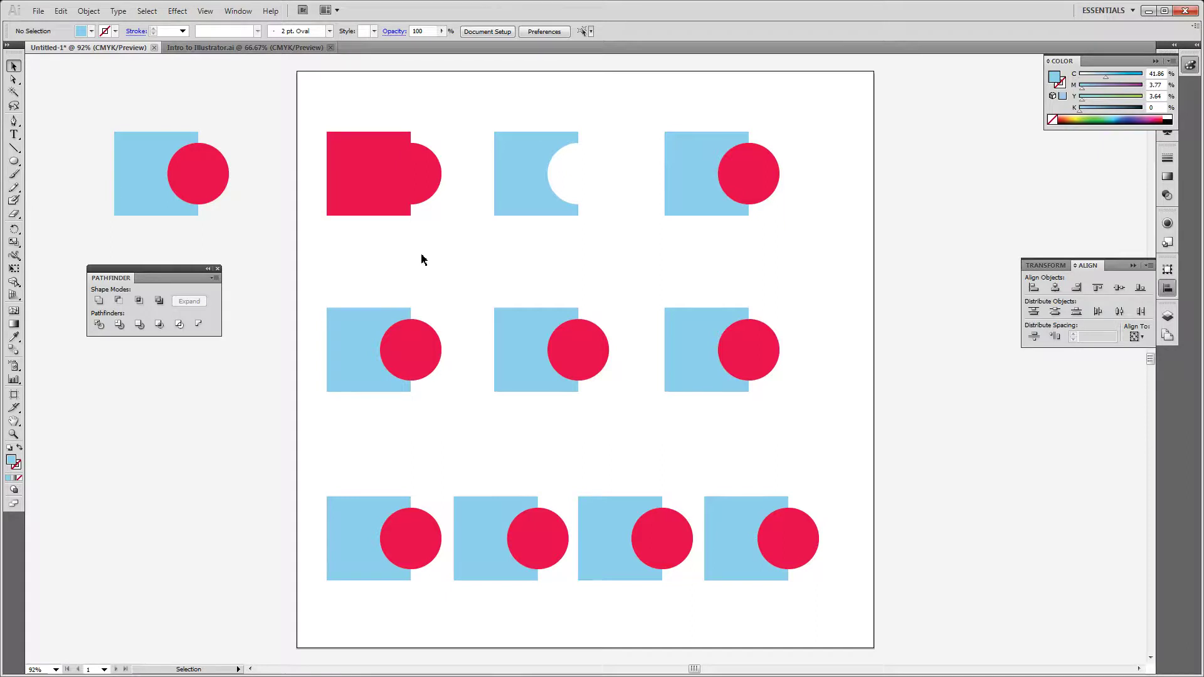
# Step: Intersect the square and circle of the top row's last pair as a compound shape with Pathfinder, and deselect it
pyautogui.click(734, 187)
pyautogui.keyDown('shift'); pyautogui.click(688, 194); pyautogui.keyUp('shift')
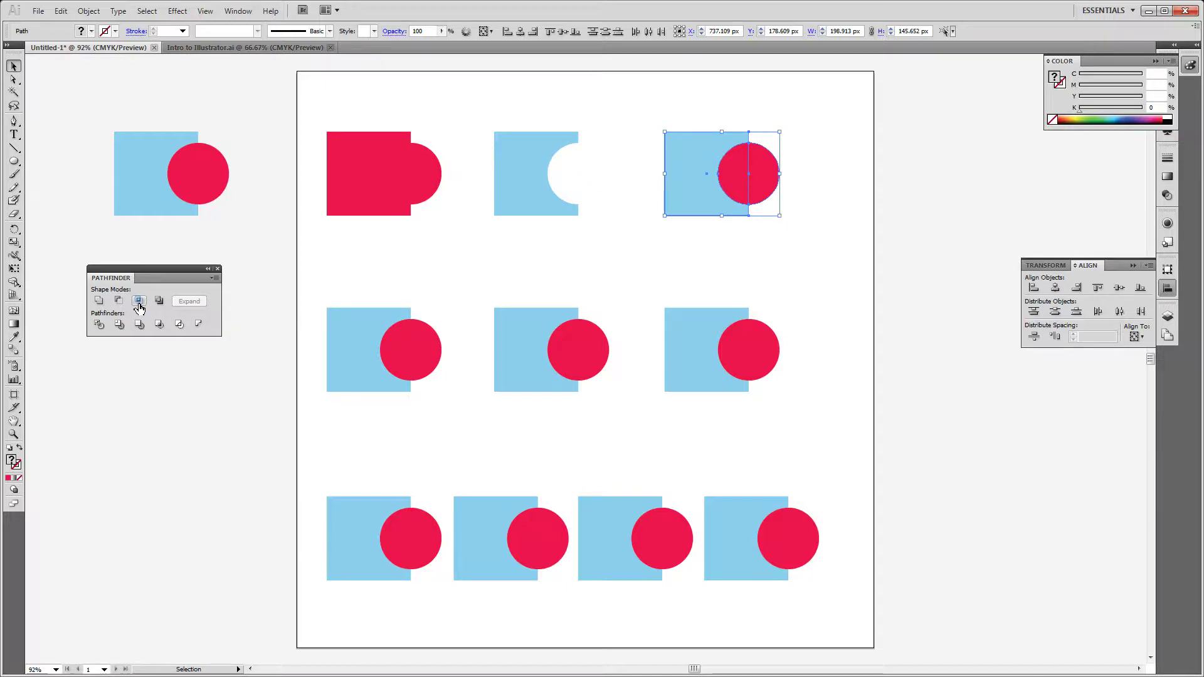
pyautogui.click(139, 303)
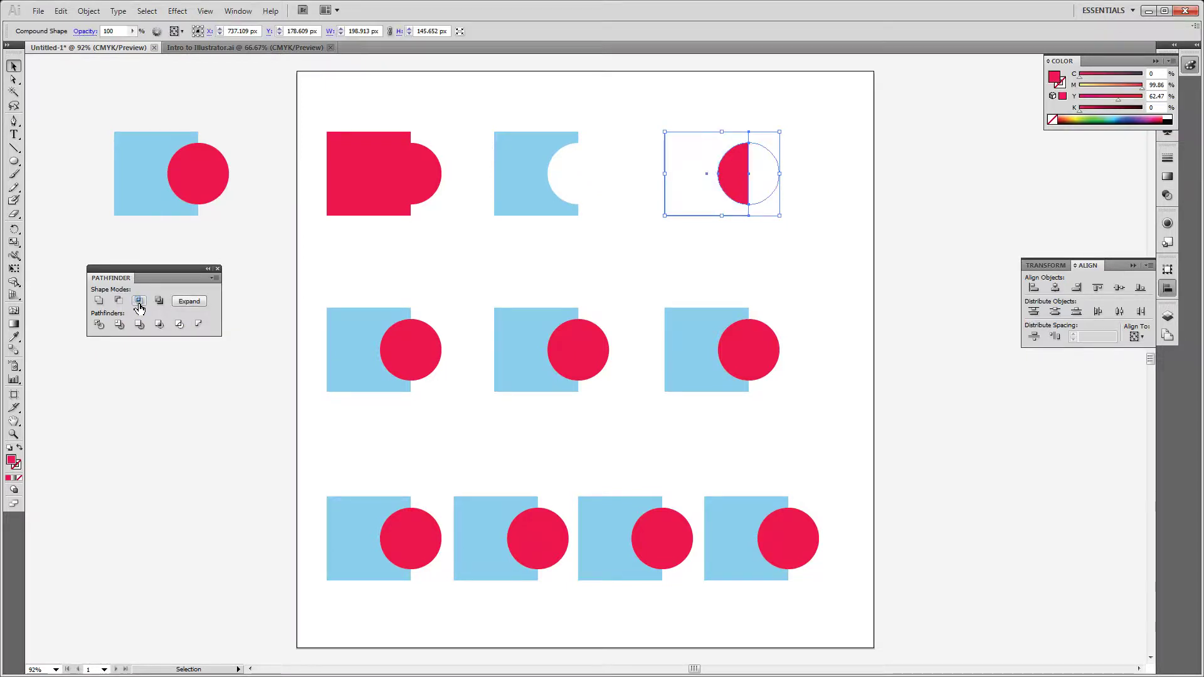
pyautogui.click(769, 247)
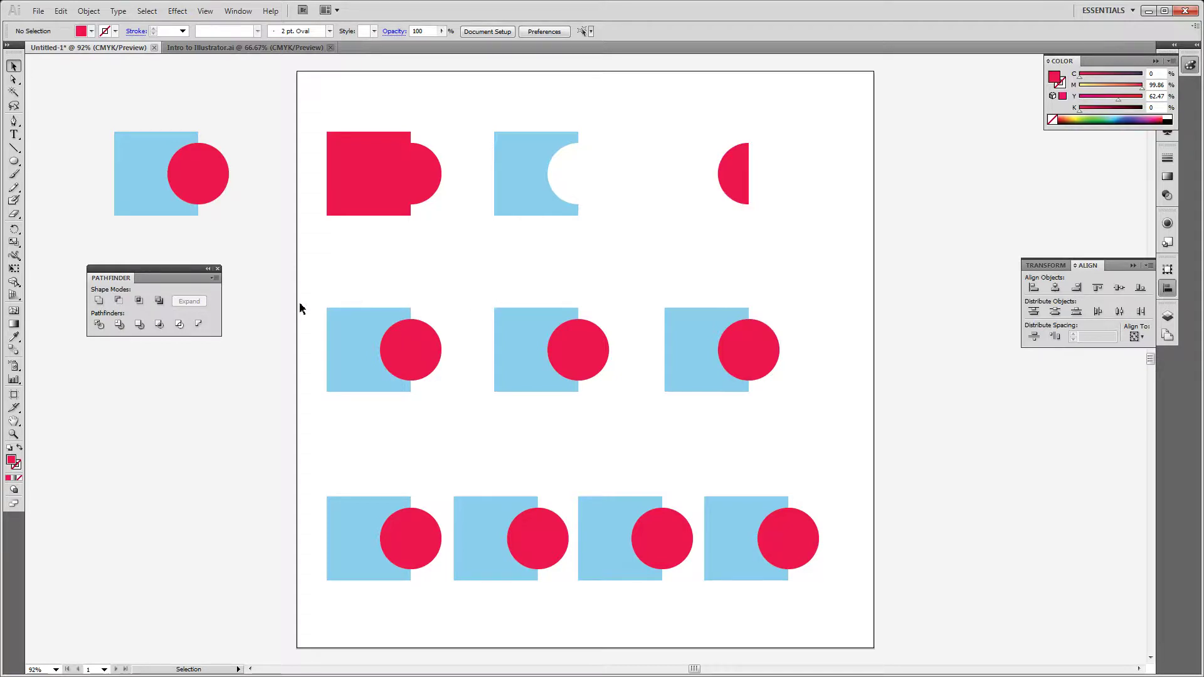
# Step: Apply Exclude to the square and circle of the middle row's first pair and deselect the result
pyautogui.moveTo(301, 307); pyautogui.dragTo(464, 404)
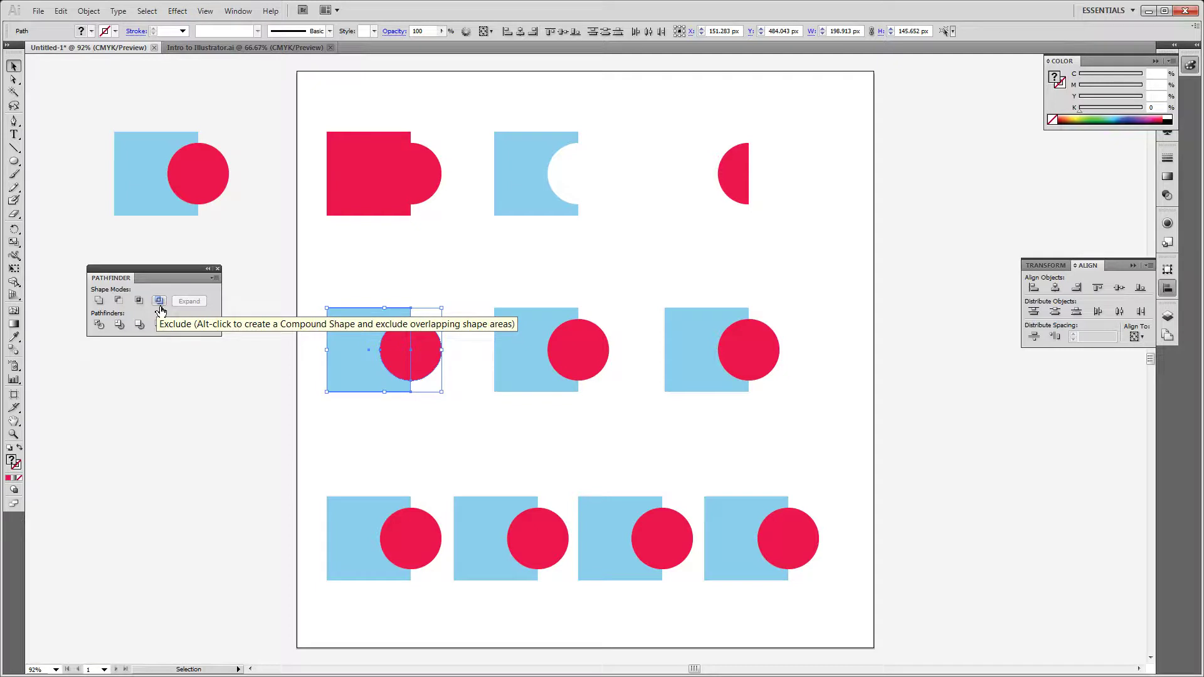
pyautogui.click(161, 310)
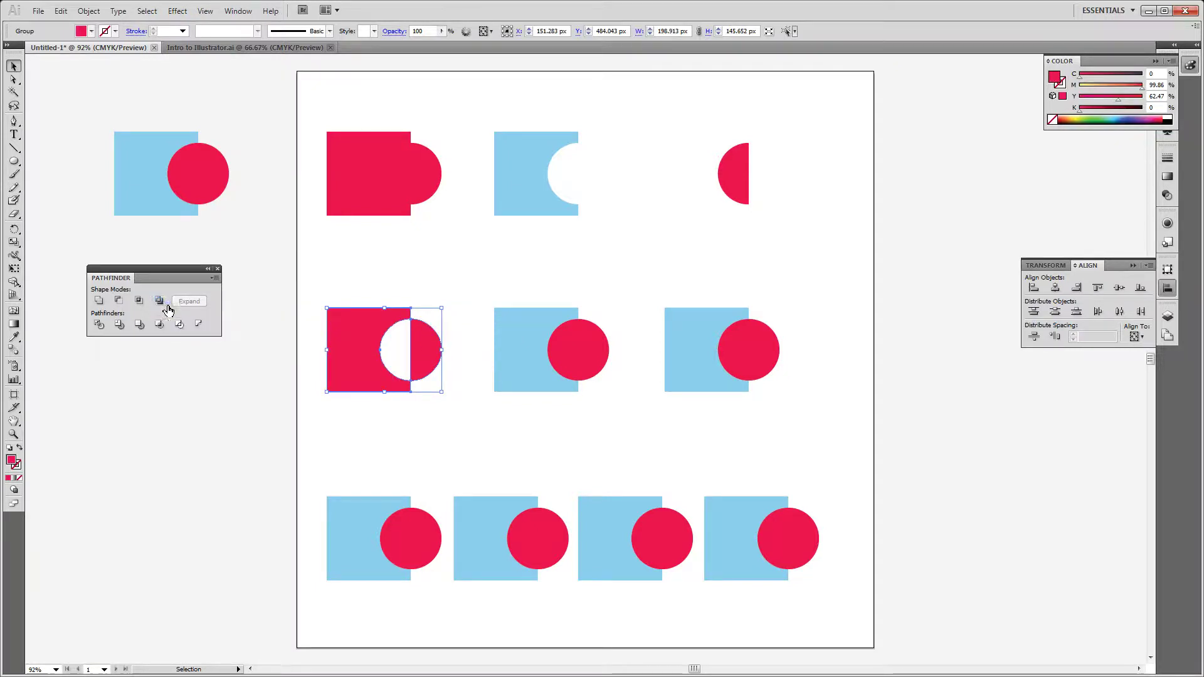
pyautogui.click(282, 261)
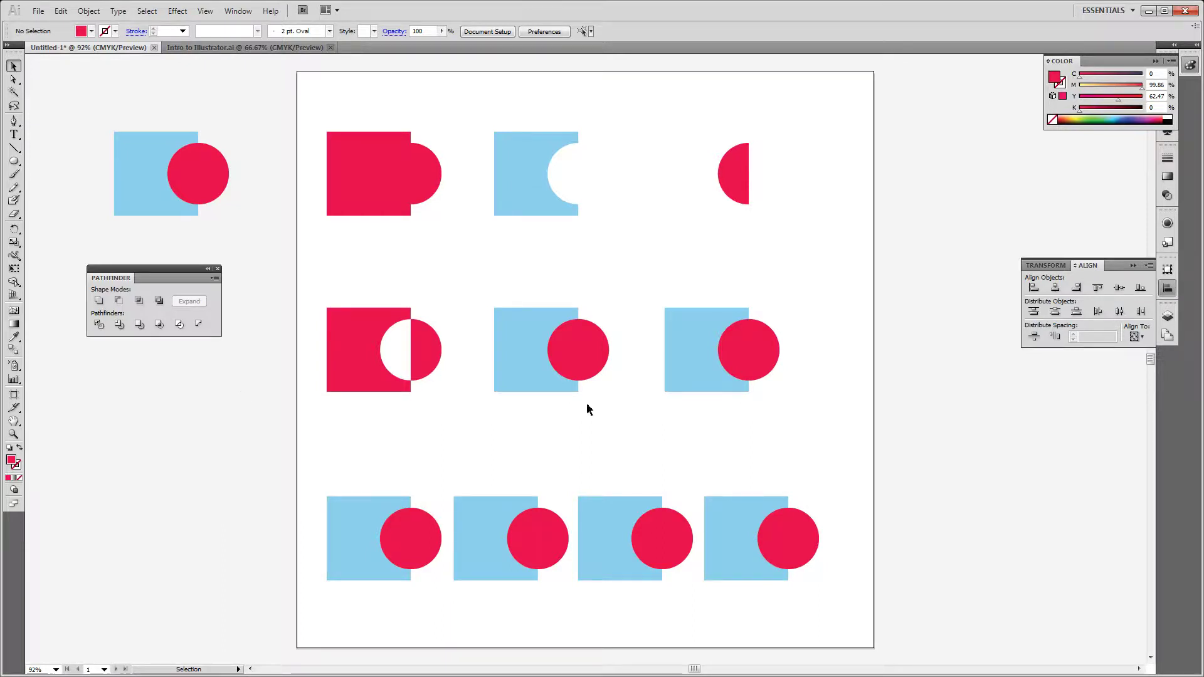
pyautogui.click(415, 356)
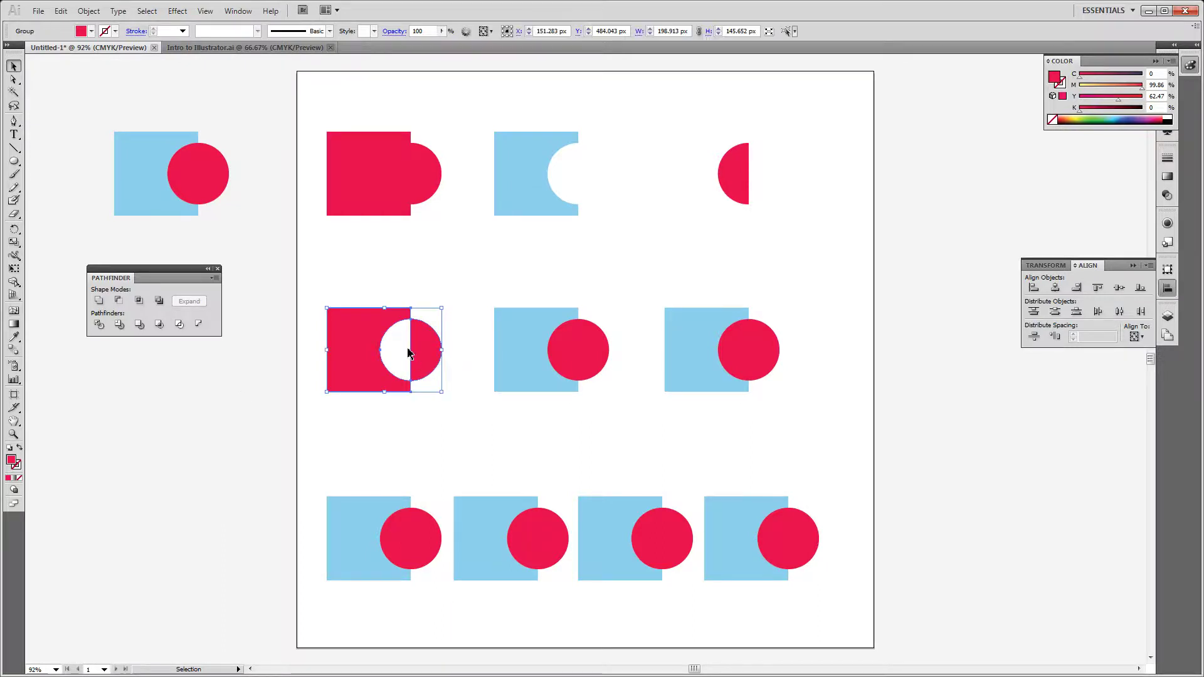
pyautogui.click(460, 275)
# Step: Examine the paths of all the shapes in Outline view and return to Preview
pyautogui.moveTo(481, 292); pyautogui.dragTo(613, 409)
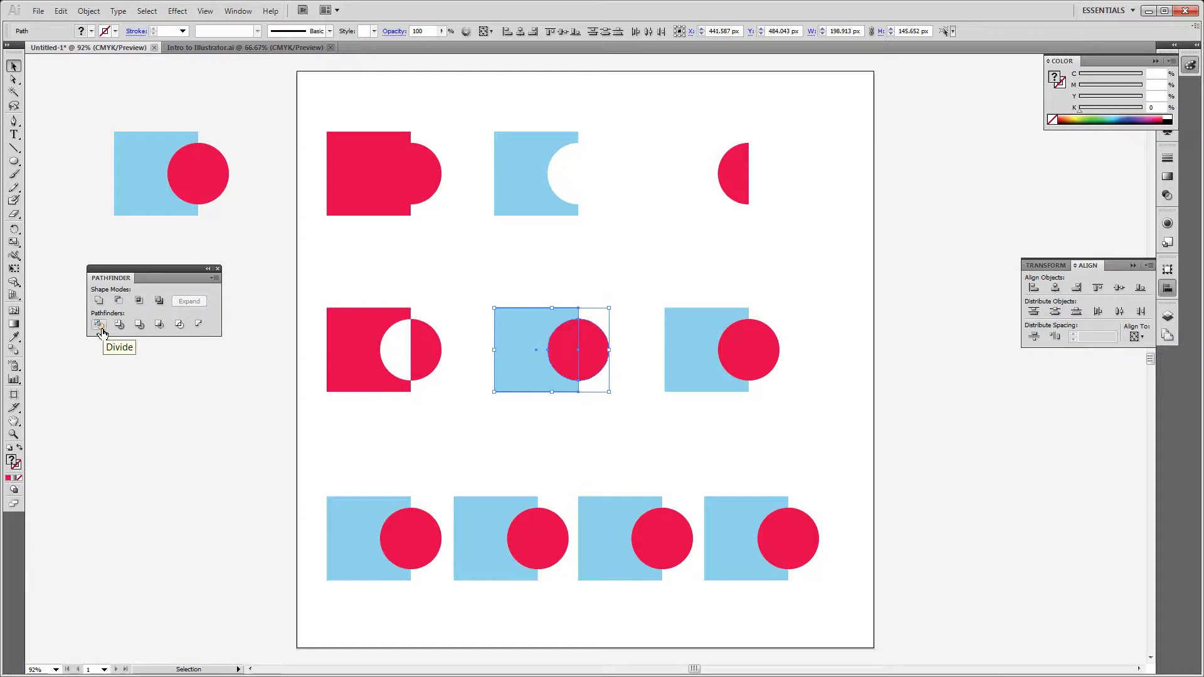
pyautogui.click(499, 287)
pyautogui.click(143, 12)
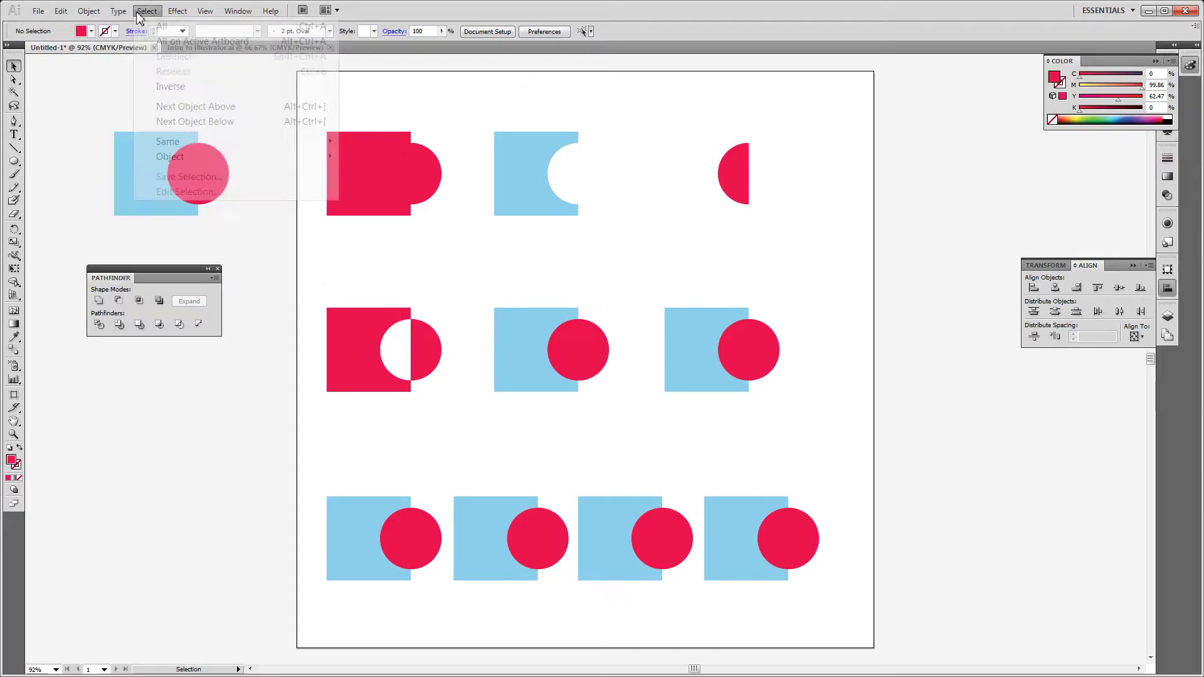
pyautogui.moveTo(205, 10)
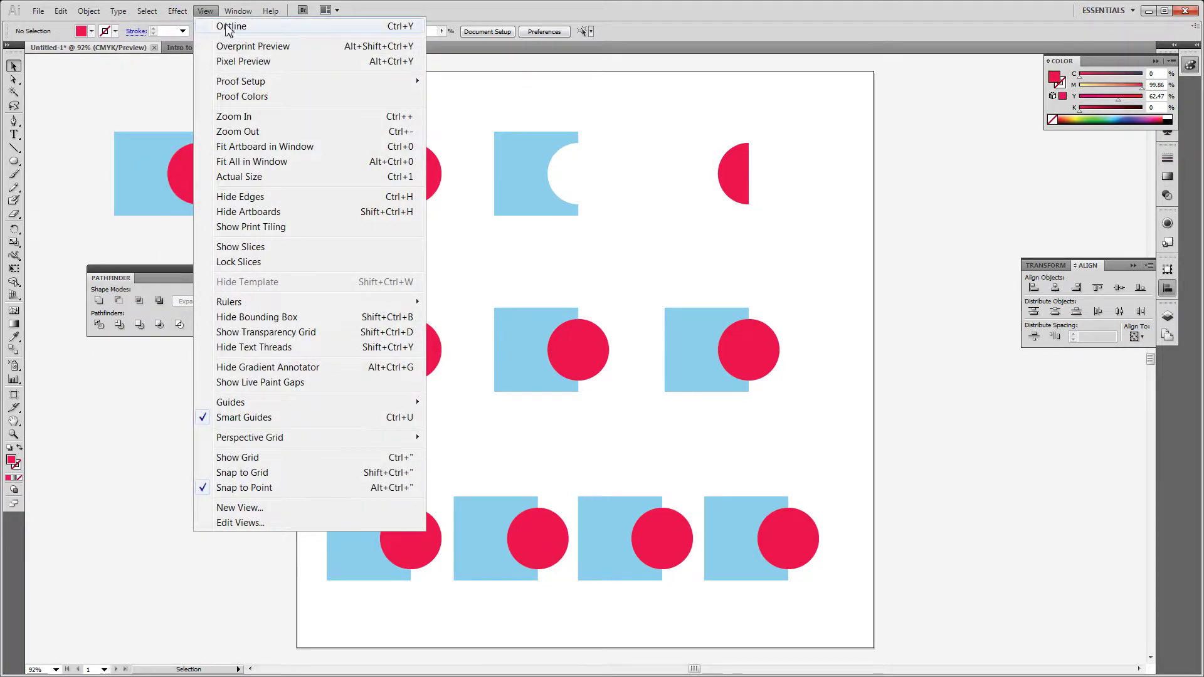
pyautogui.click(229, 26)
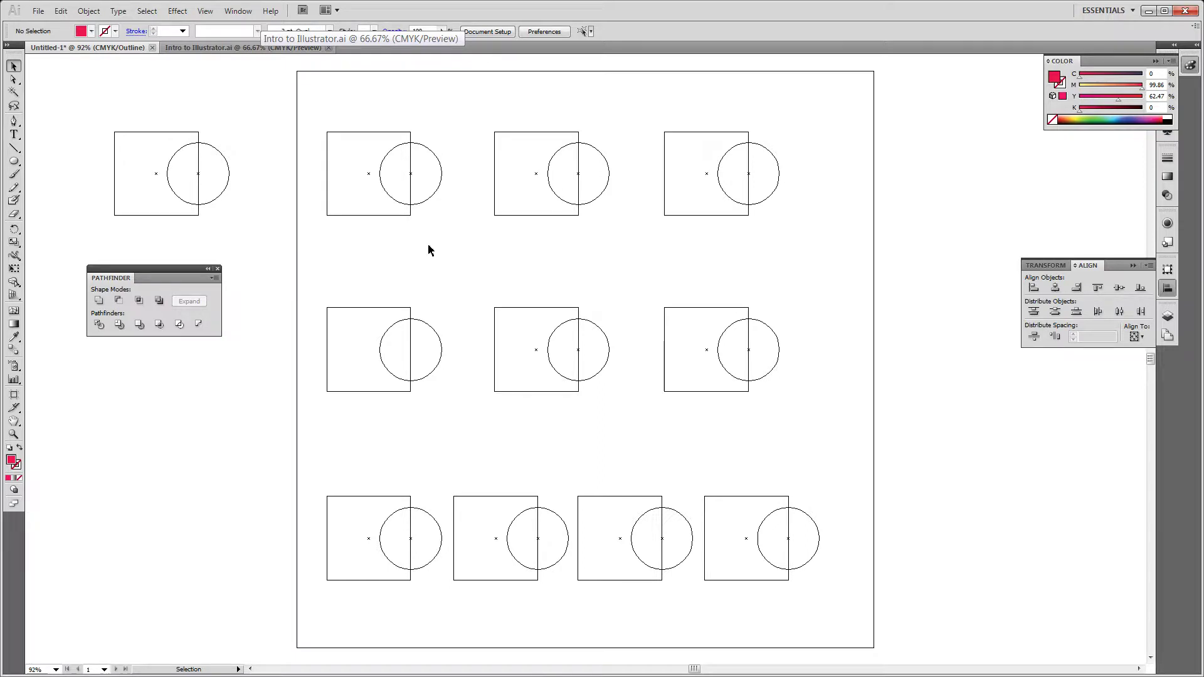
pyautogui.click(205, 11)
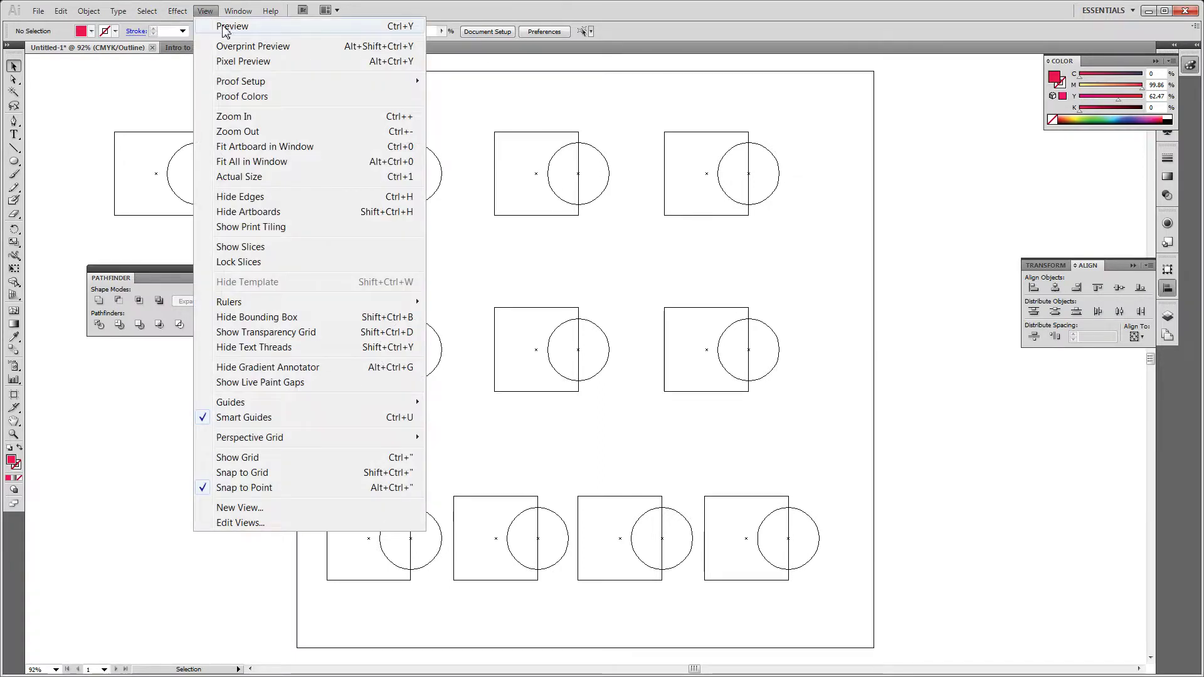
pyautogui.click(225, 29)
# Step: Apply Divide to the square and circle of the middle row's second pair and deselect the result
pyautogui.click(548, 352)
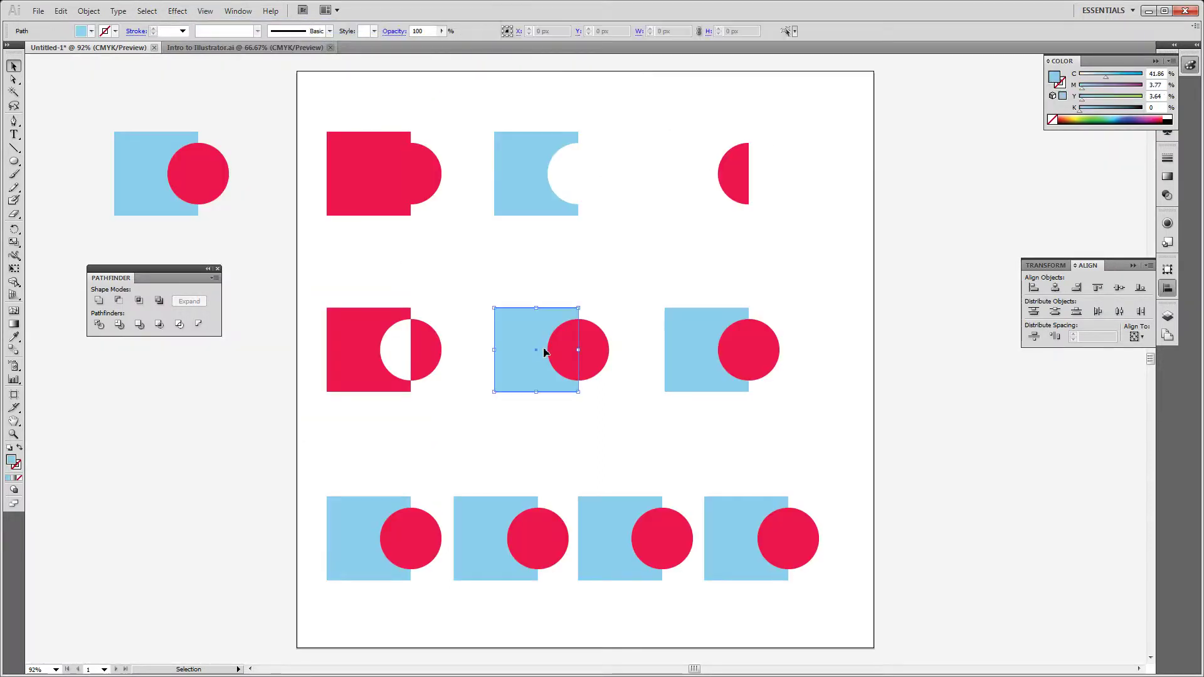
pyautogui.moveTo(630, 294); pyautogui.dragTo(481, 403)
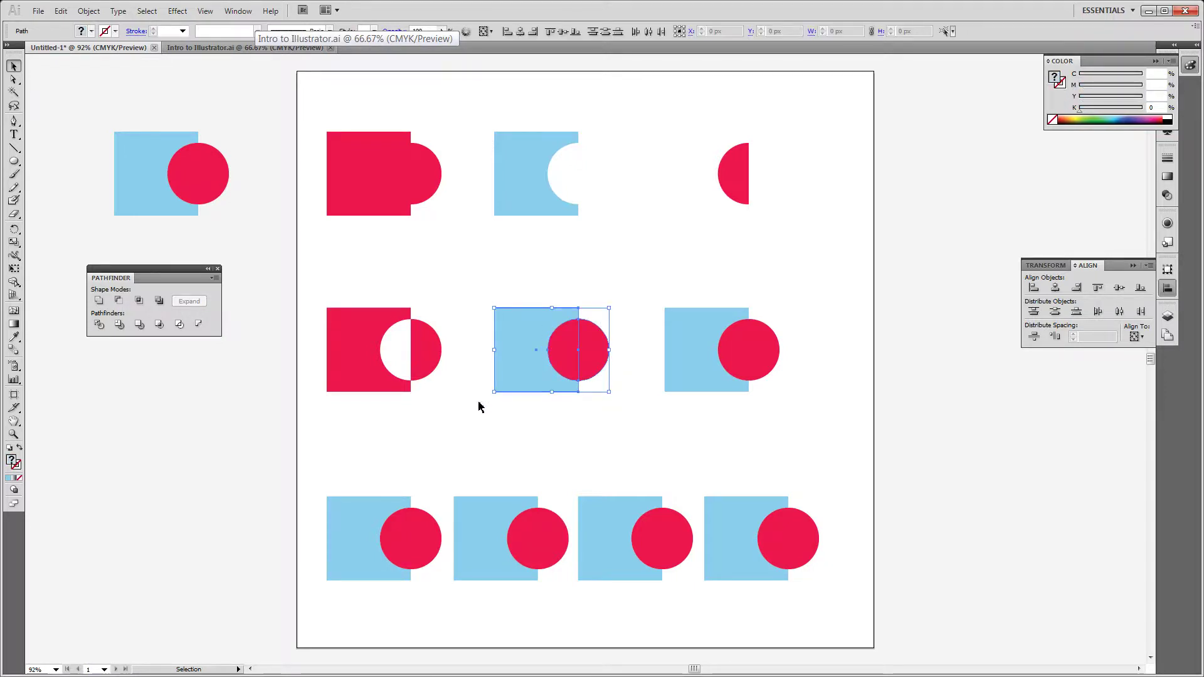
pyautogui.click(99, 325)
pyautogui.click(215, 406)
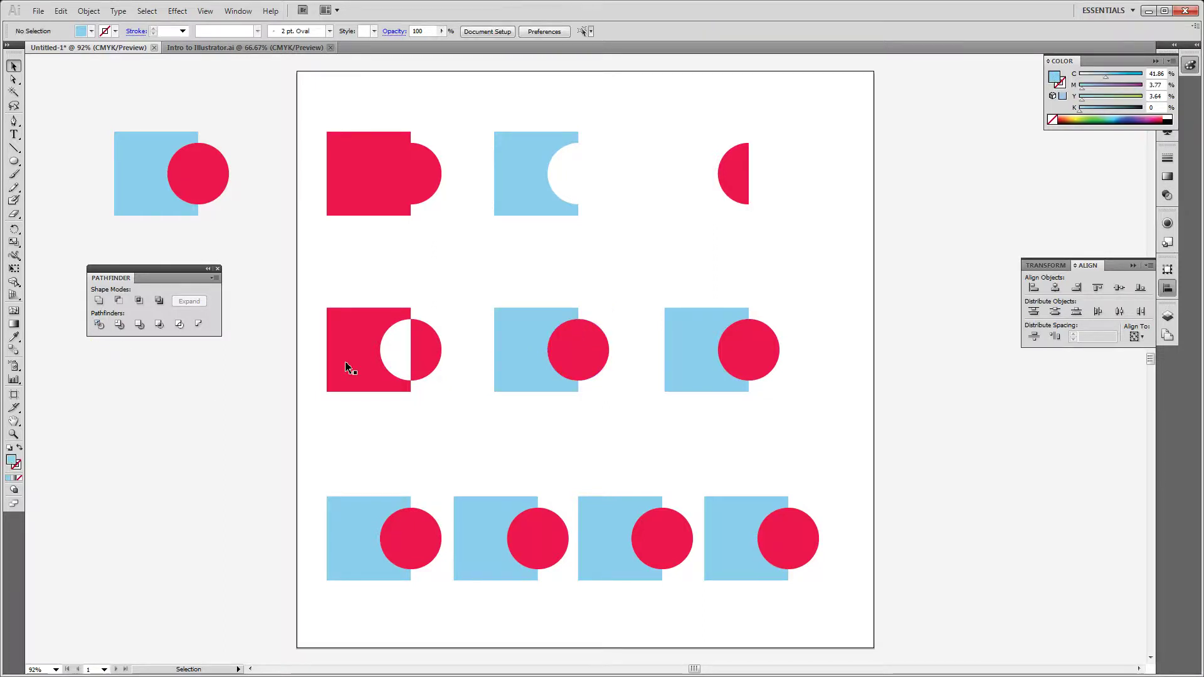
pyautogui.click(513, 357)
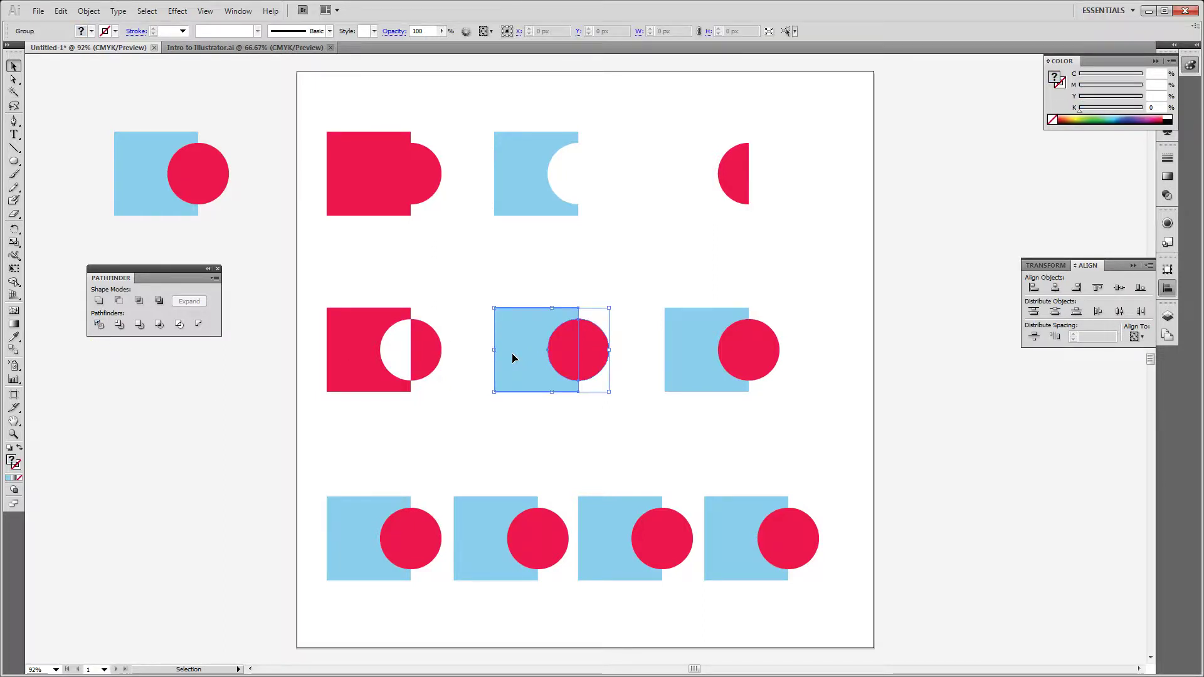
pyautogui.click(561, 415)
pyautogui.moveTo(537, 380); pyautogui.dragTo(522, 367)
pyautogui.hotkey('ctrl', 'z')
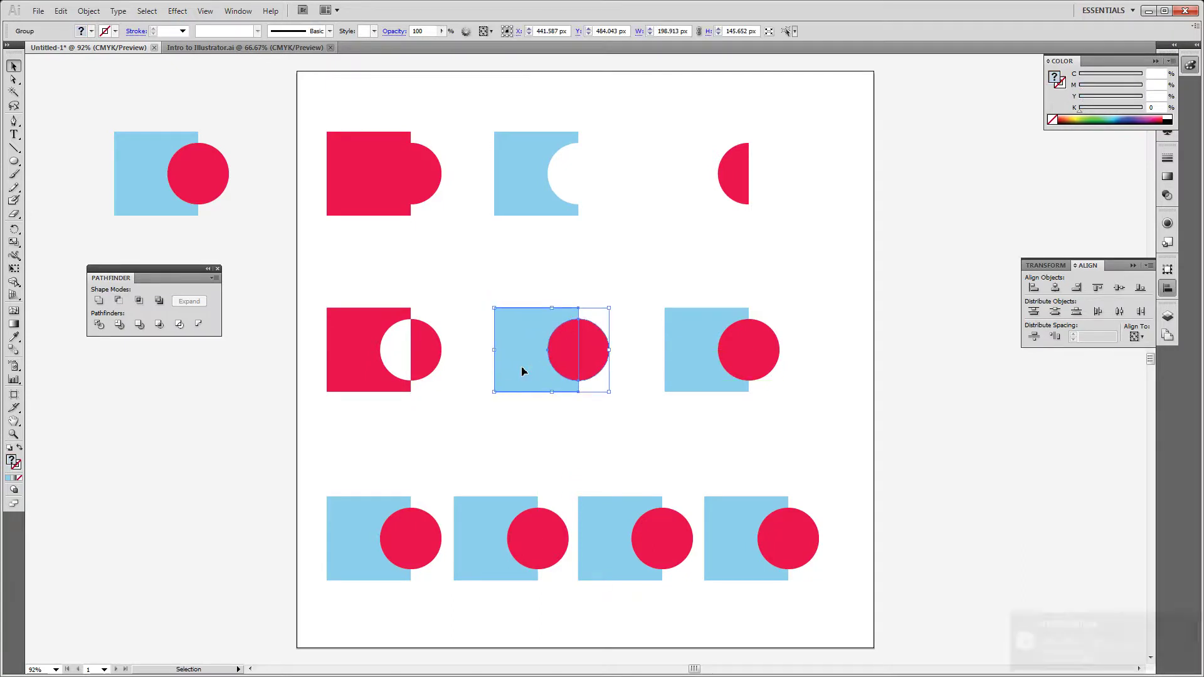
# Step: Inside the divided group of the middle row, nudge the square piece left and the circle's outer half right, then exit isolation
pyautogui.doubleClick(523, 372)
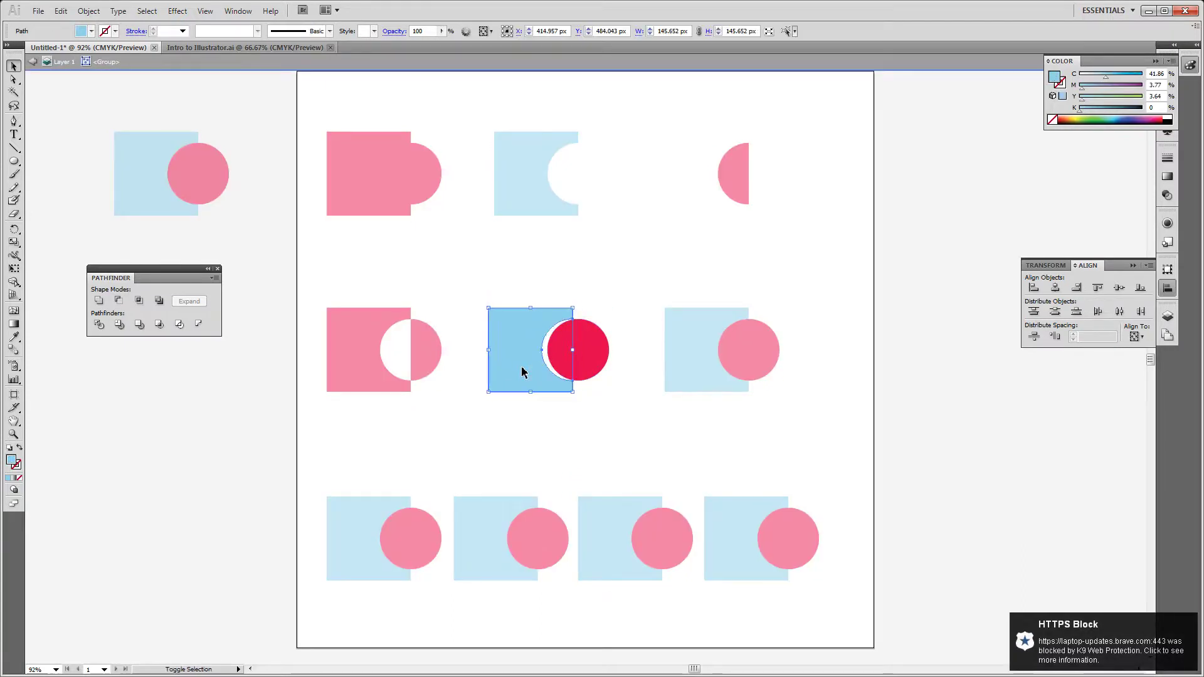
pyautogui.click(601, 356)
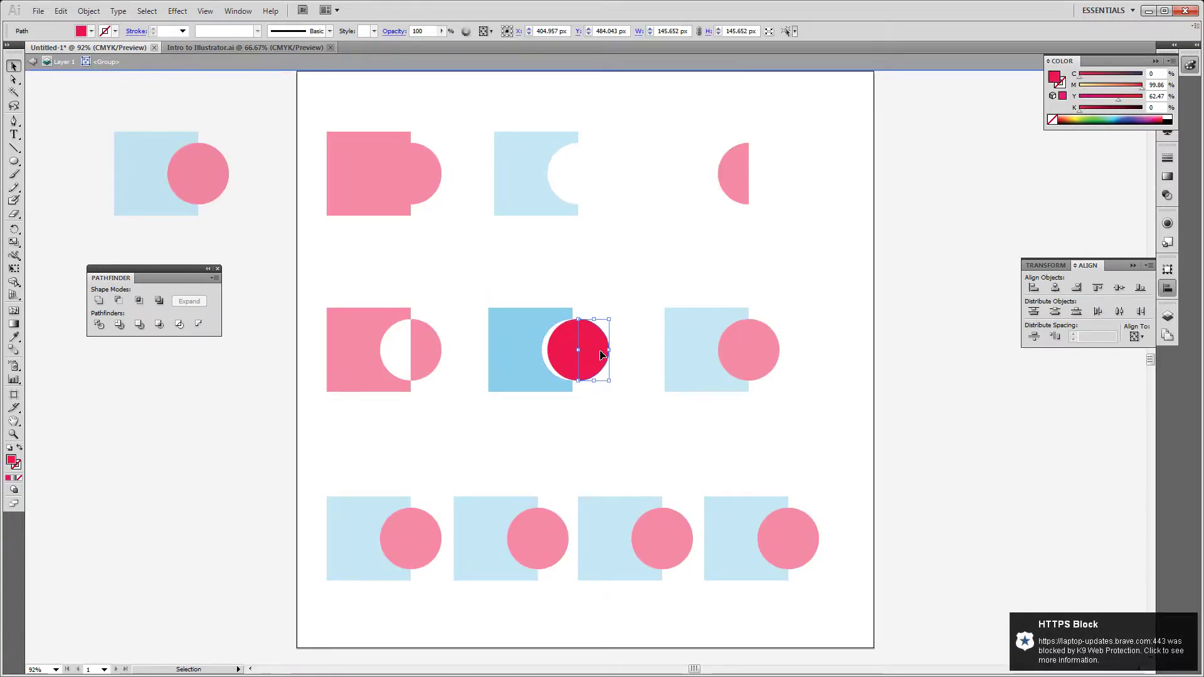
pyautogui.moveTo(587, 333); pyautogui.dragTo(593, 333)
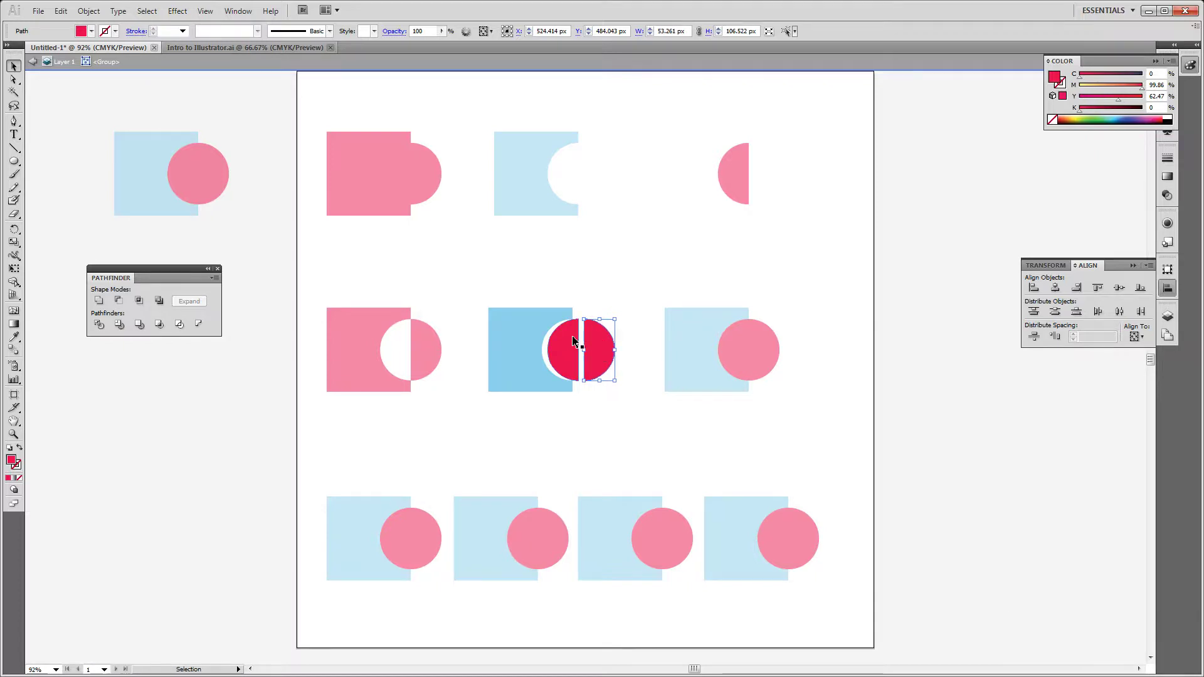
pyautogui.click(606, 308)
pyautogui.doubleClick(606, 308)
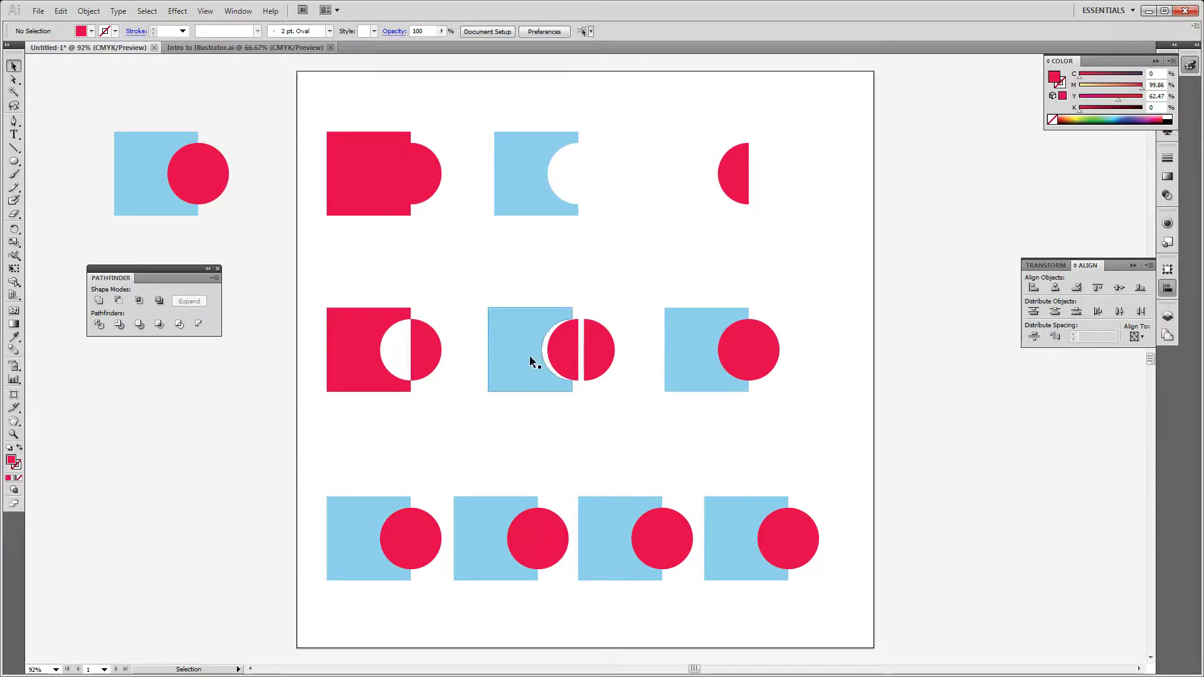
# Step: Apply Trim to the square and circle of the middle row's third pair and deselect the result
pyautogui.click(671, 350)
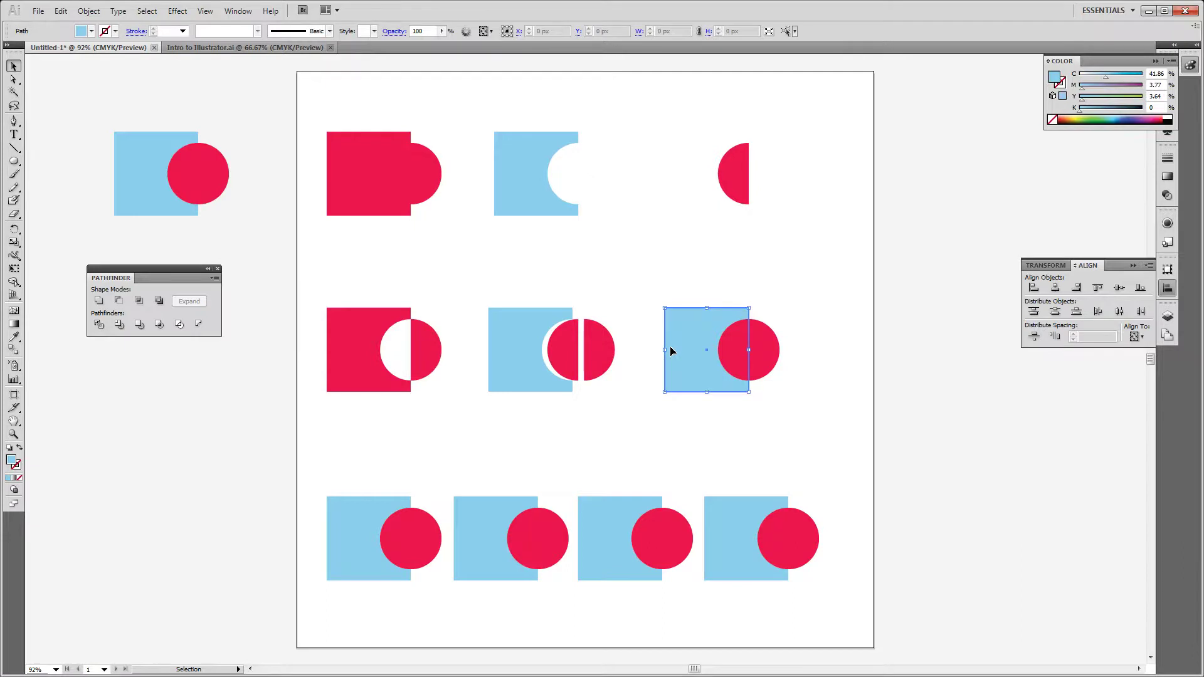
pyautogui.click(802, 262)
pyautogui.moveTo(803, 271); pyautogui.dragTo(647, 418)
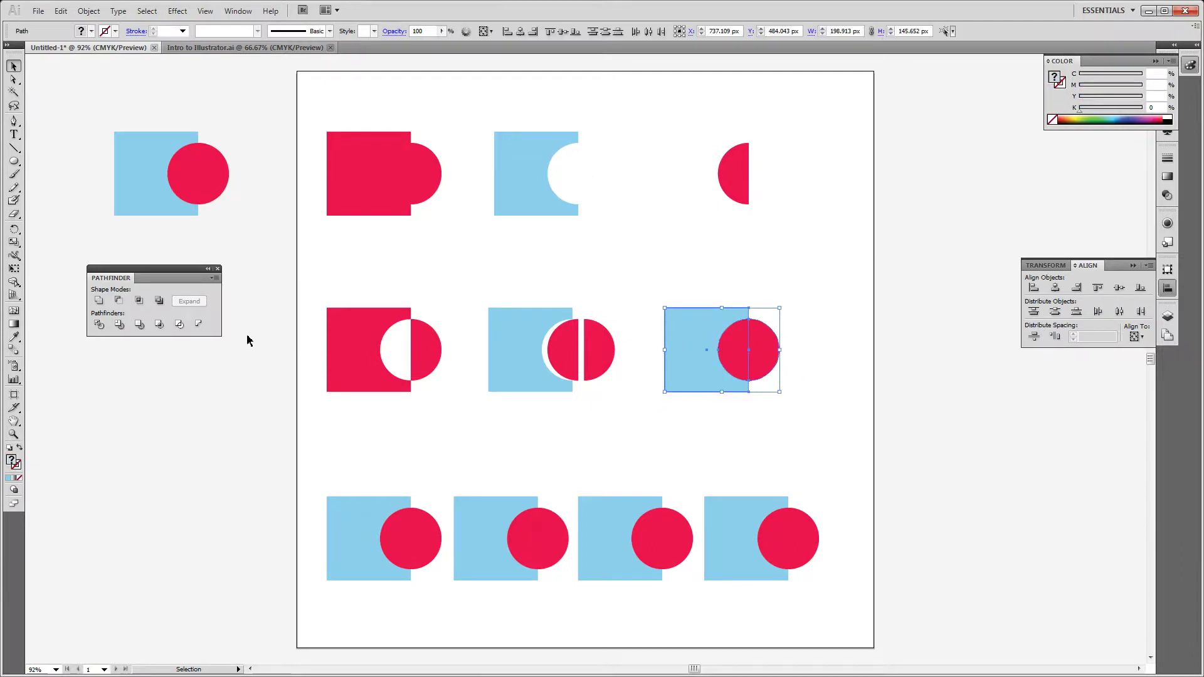
pyautogui.click(118, 325)
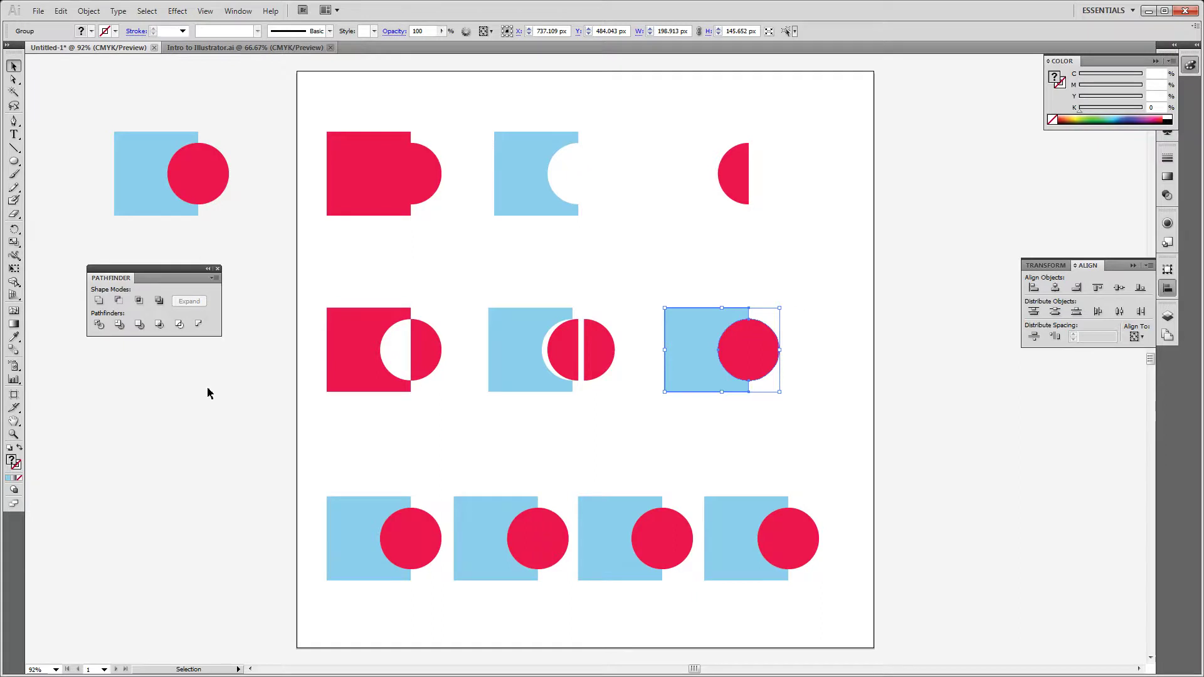
pyautogui.click(727, 299)
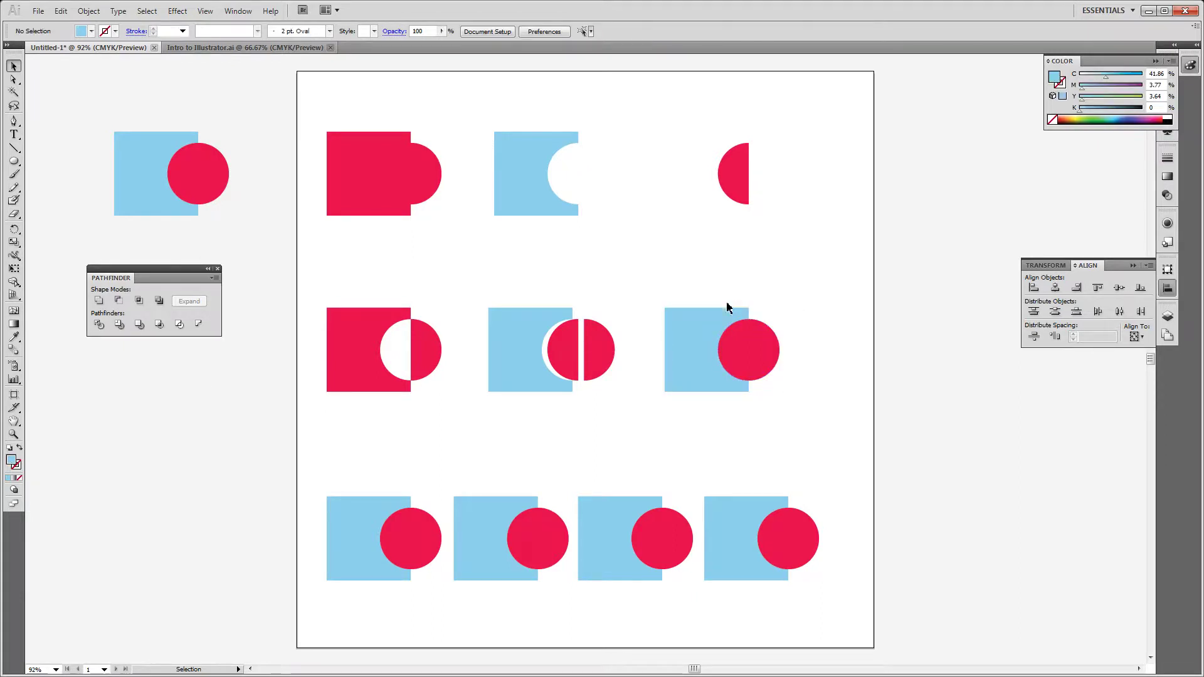
# Step: Move the circle inside the trimmed group slightly right to separate it from the square, and exit isolation mode
pyautogui.doubleClick(727, 309)
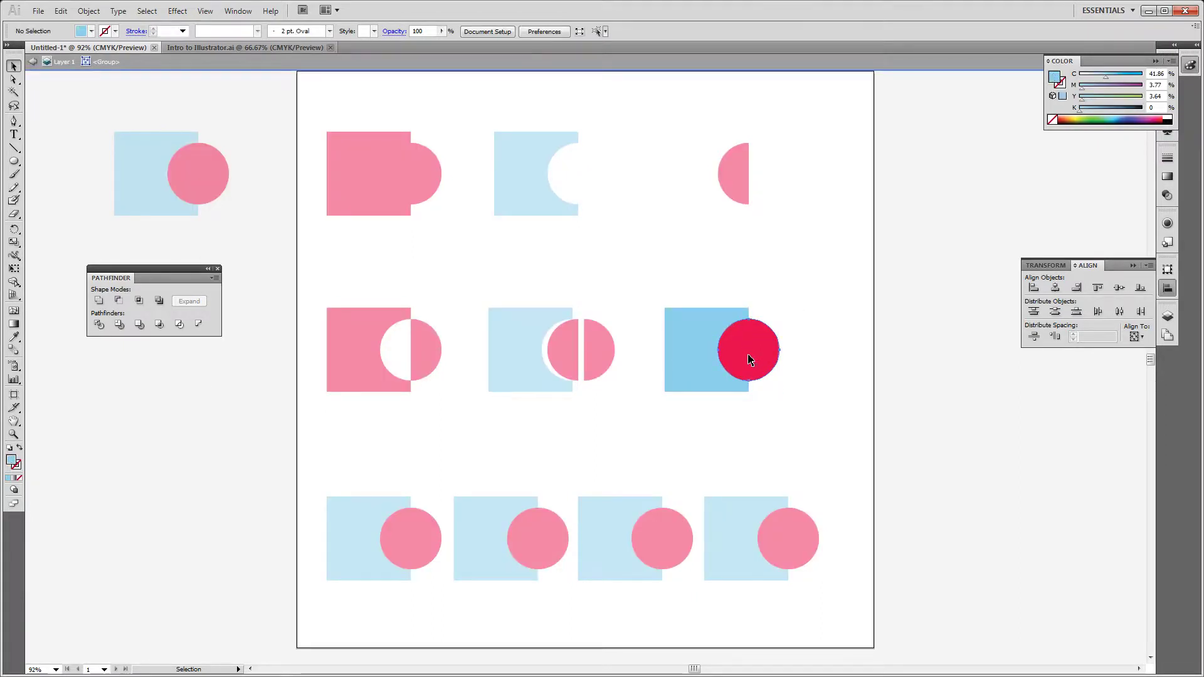
pyautogui.click(750, 360)
pyautogui.moveTo(751, 359); pyautogui.dragTo(756, 360)
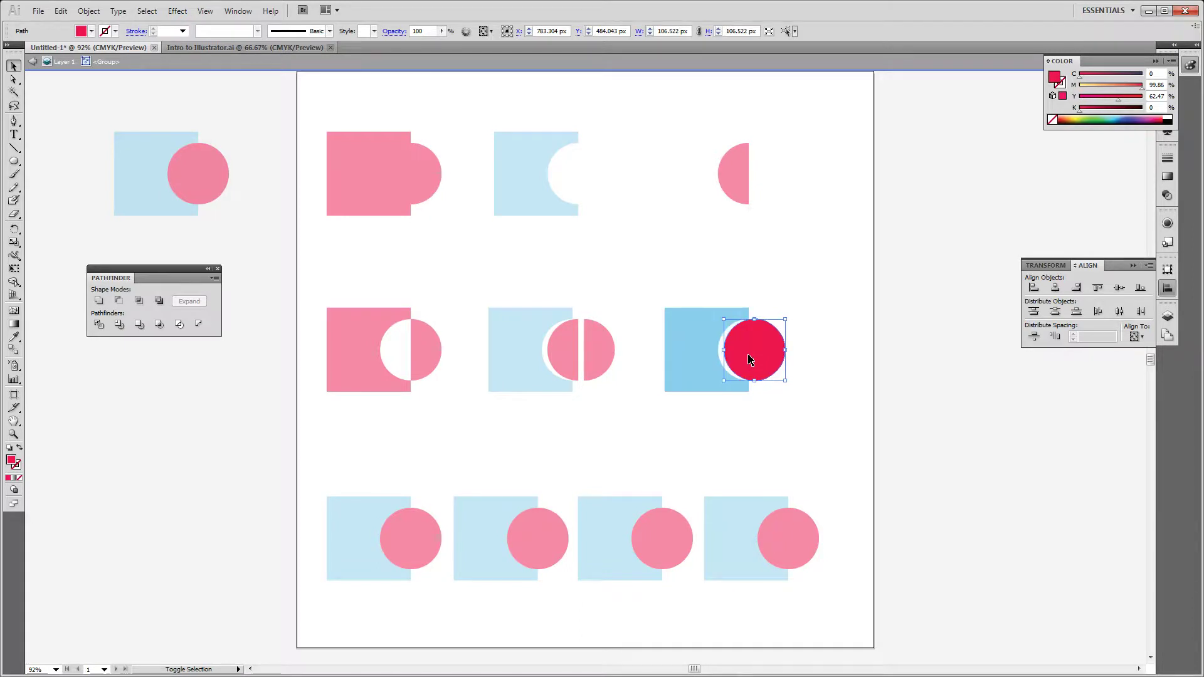
pyautogui.click(817, 259)
pyautogui.doubleClick(808, 266)
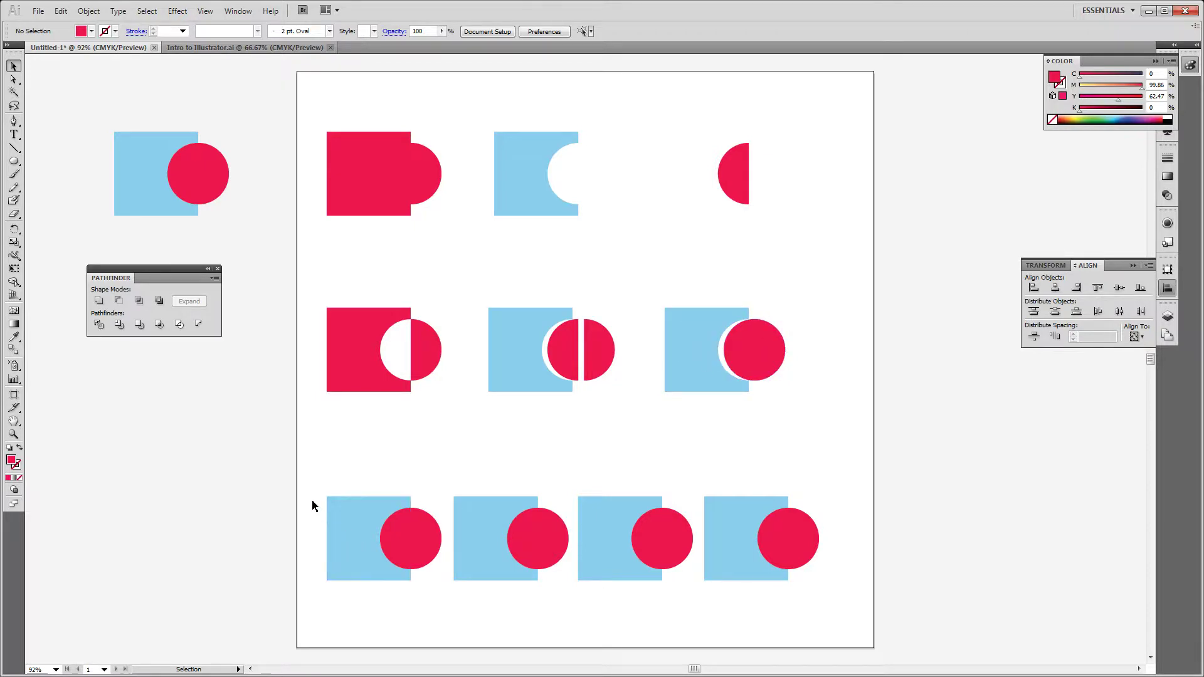
# Step: Apply Merge to the square and circle of the bottom row's first pair and deselect the result
pyautogui.moveTo(302, 488); pyautogui.dragTo(447, 619)
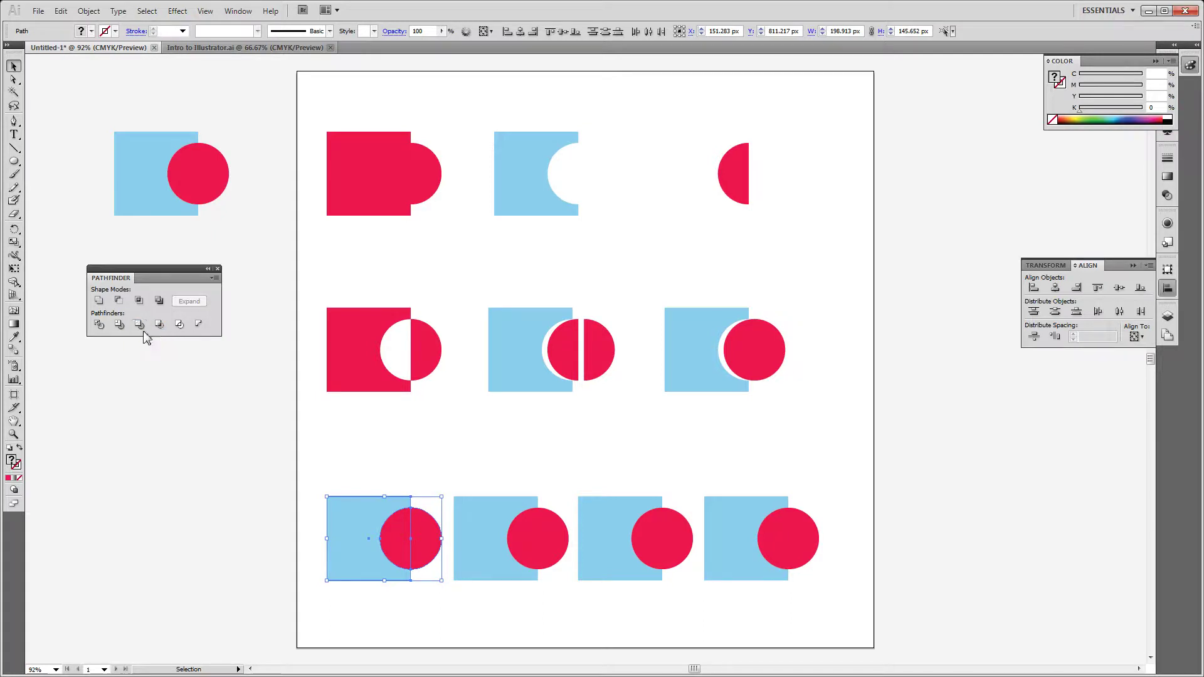
pyautogui.click(140, 326)
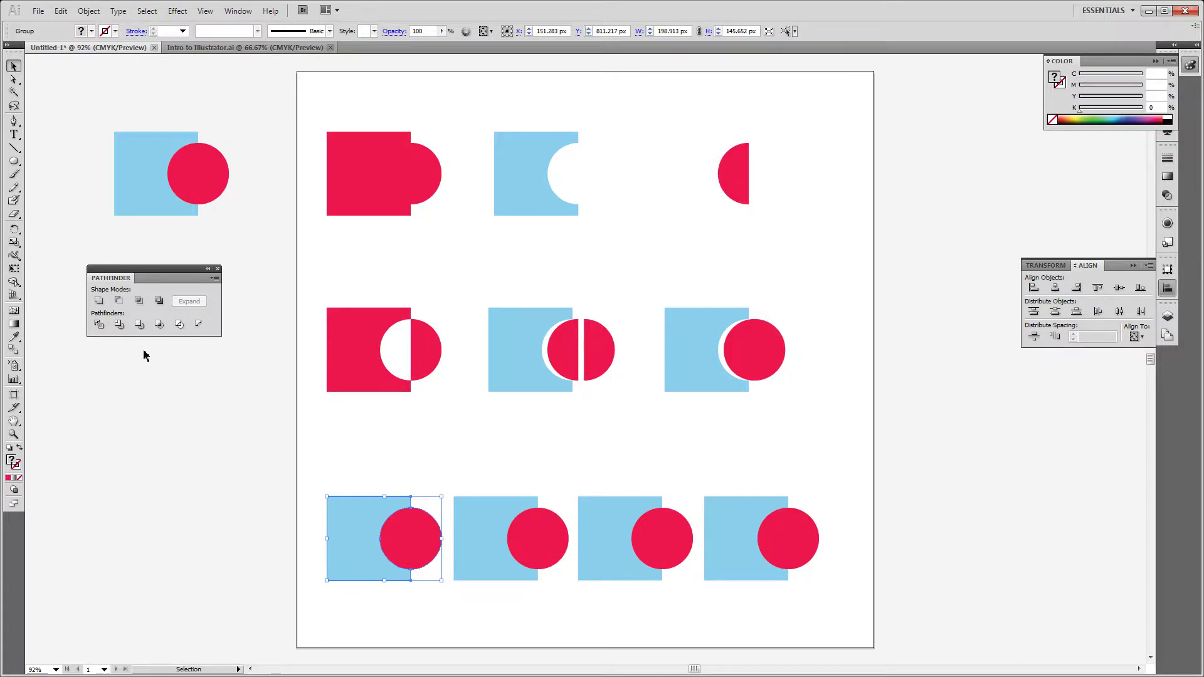
pyautogui.click(231, 502)
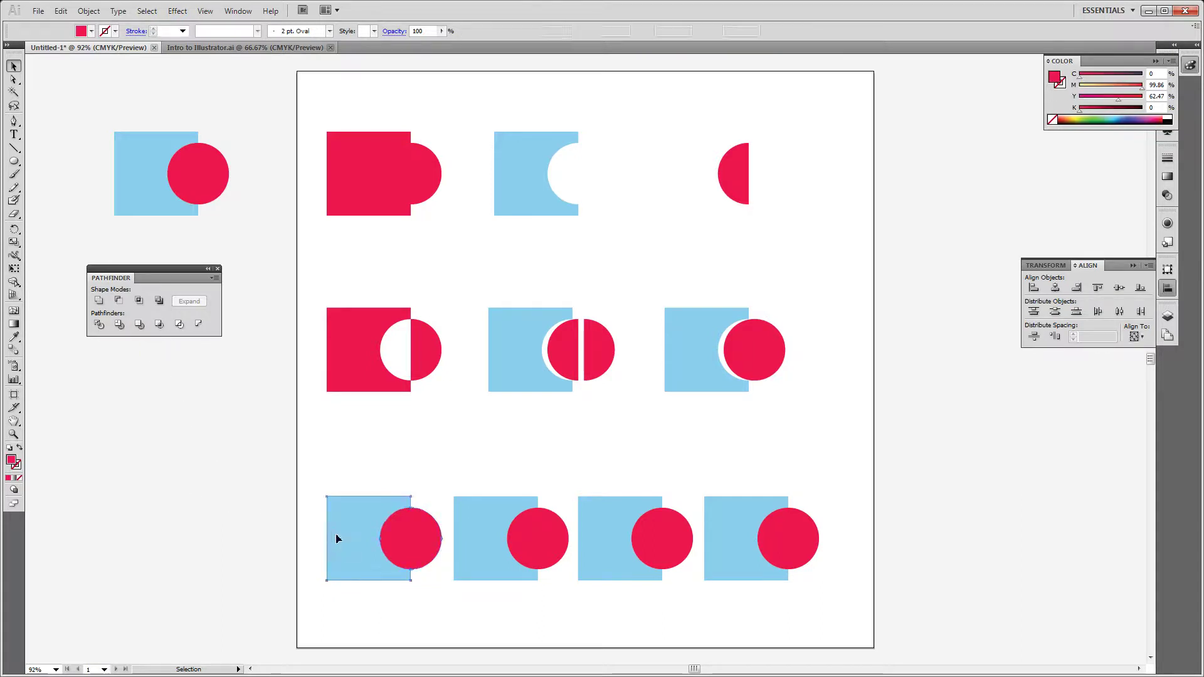
# Step: Test-move the square inside the merged group to the left, return it to its place and exit isolation mode
pyautogui.doubleClick(336, 538)
pyautogui.hotkey('shift', 'Left')
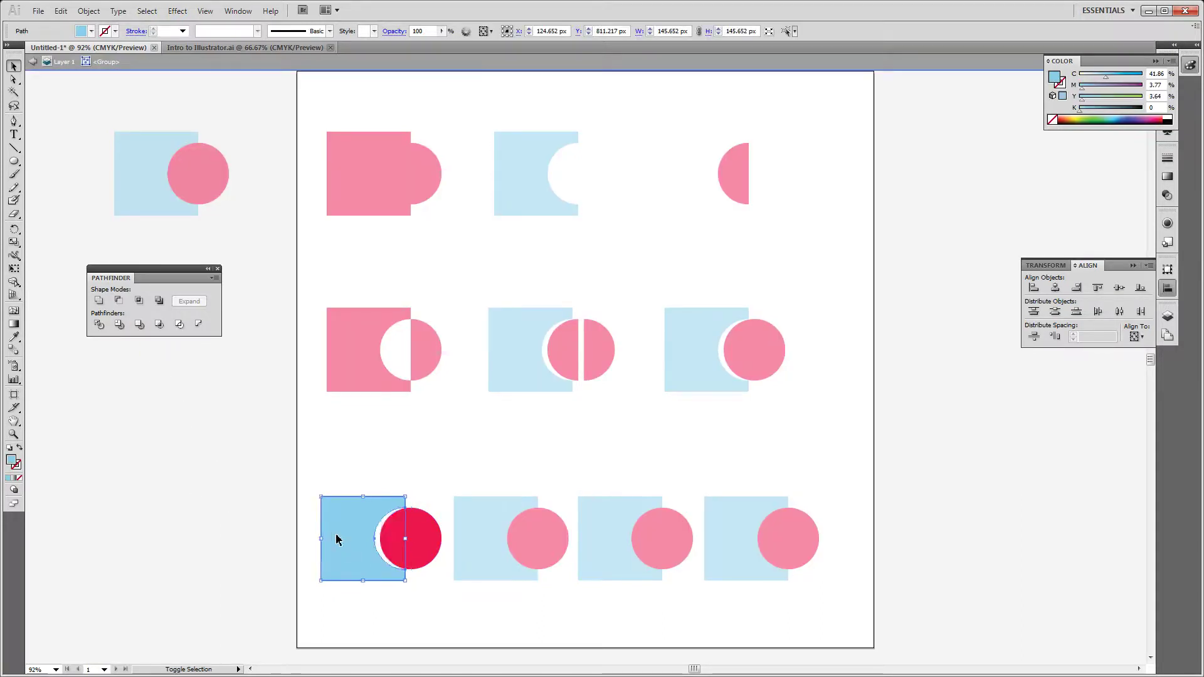
pyautogui.hotkey('shift', 'Left')
pyautogui.hotkey('shift', 'Right')
pyautogui.hotkey('shift', 'Right')
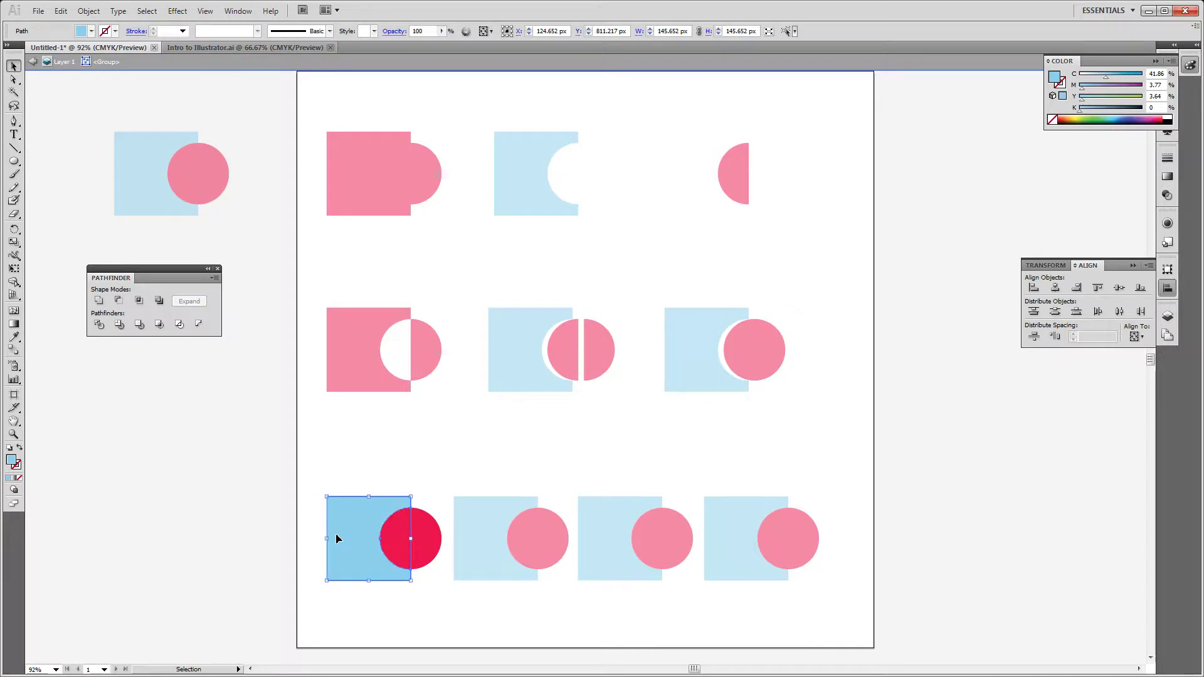
pyautogui.doubleClick(305, 521)
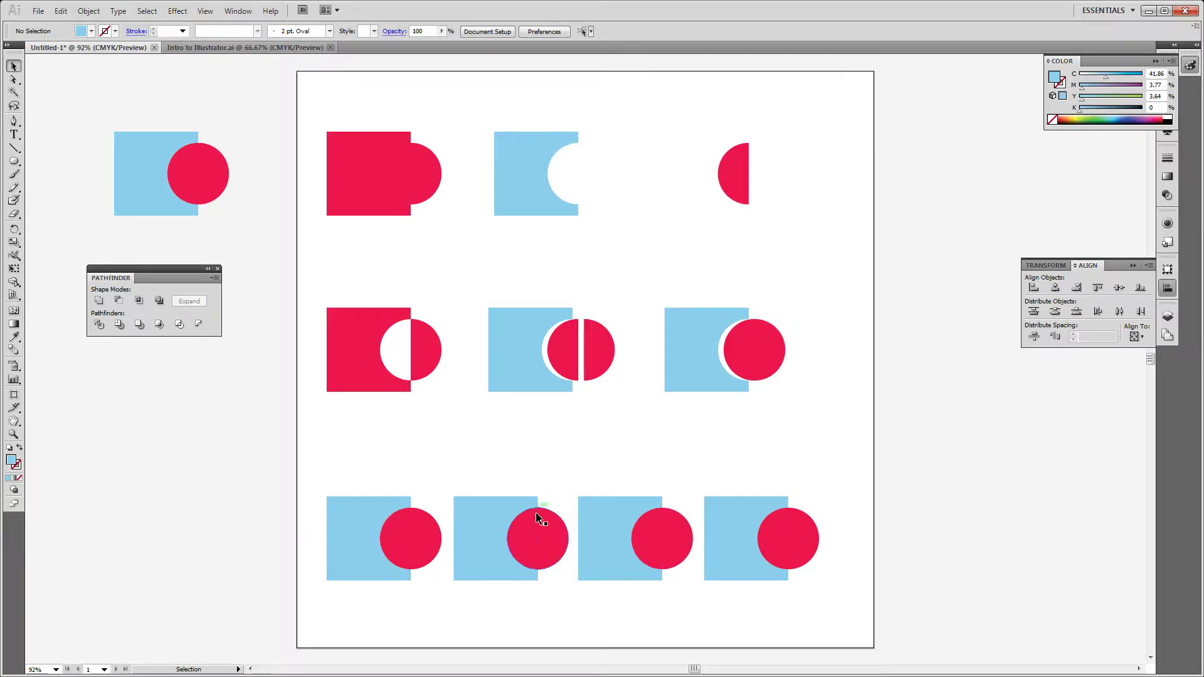
# Step: Apply Crop to the square and circle of the bottom row's second pair and deselect the result
pyautogui.moveTo(560, 476); pyautogui.dragTo(451, 615)
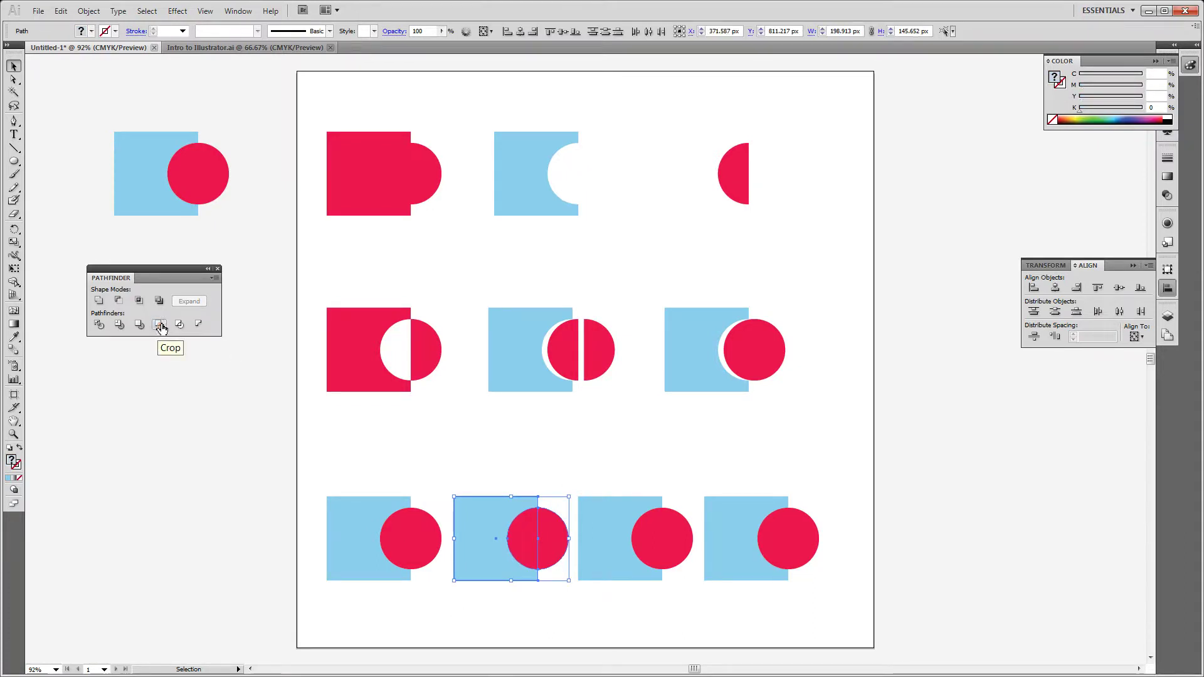
pyautogui.click(161, 325)
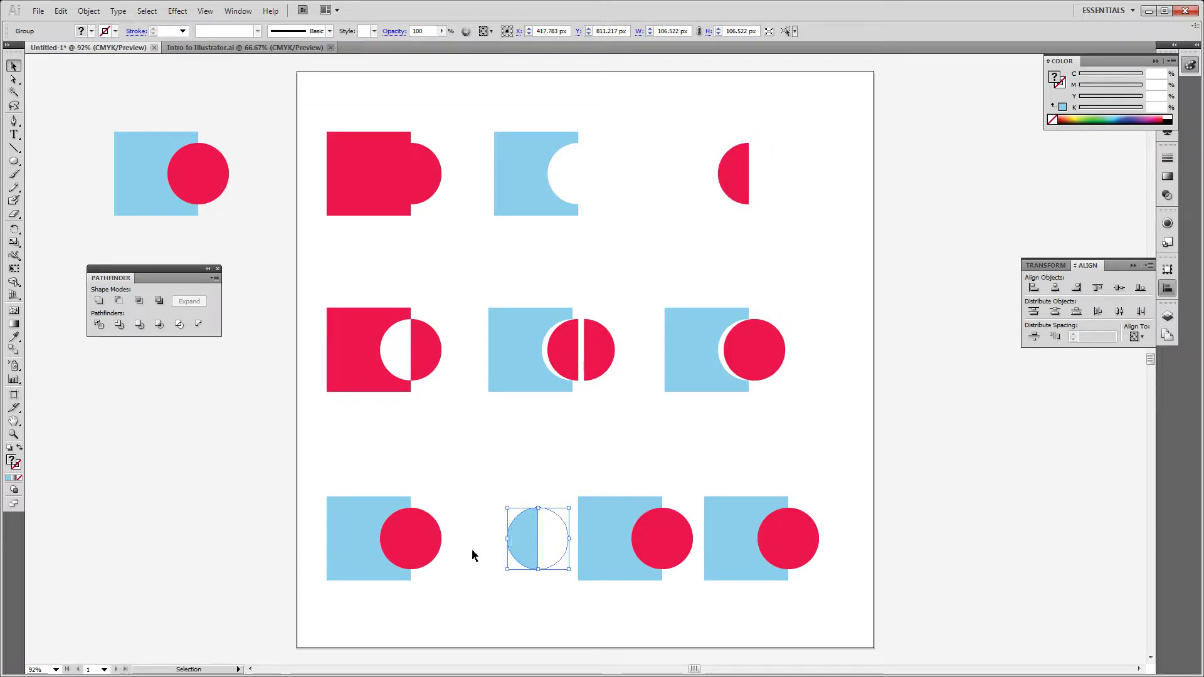
pyautogui.click(464, 489)
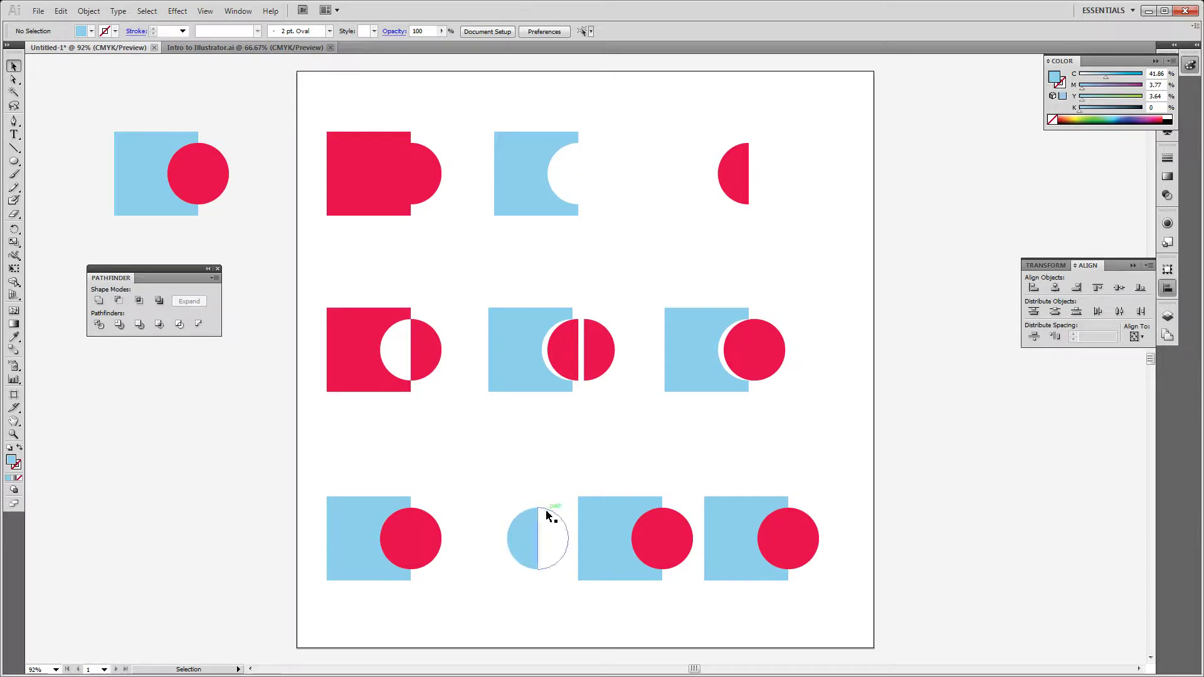
# Step: Fill the cropped circle group in the bottom row with dark grey and isolate its left half
pyautogui.click(547, 515)
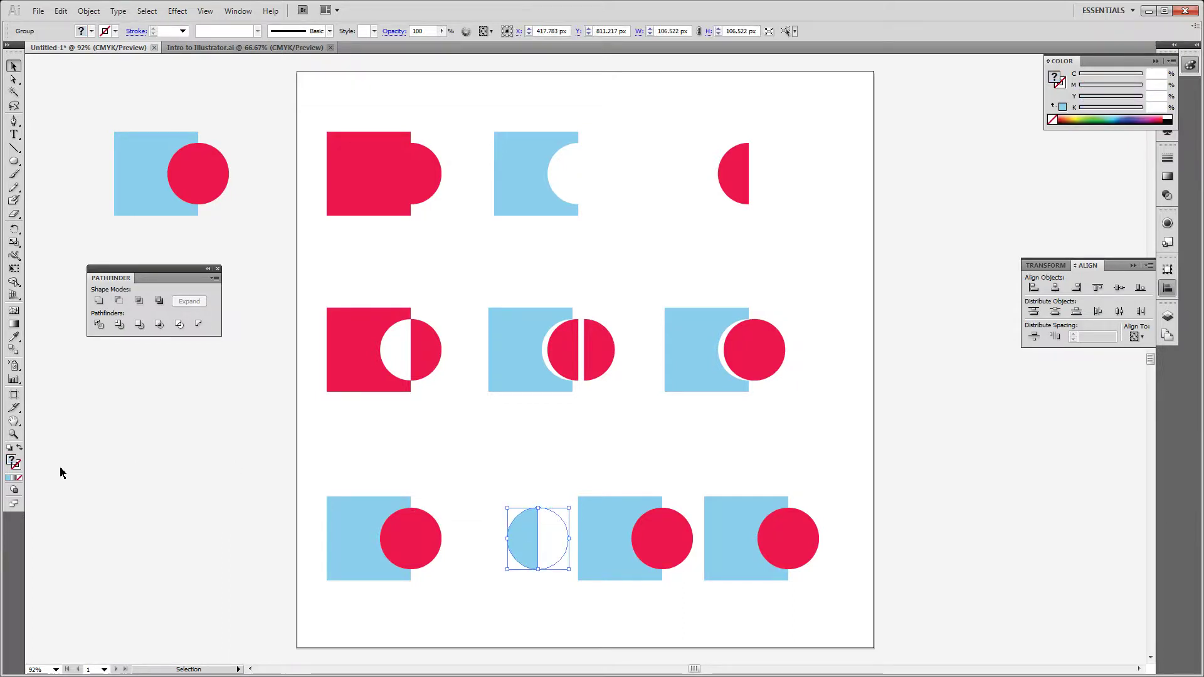
pyautogui.doubleClick(13, 463)
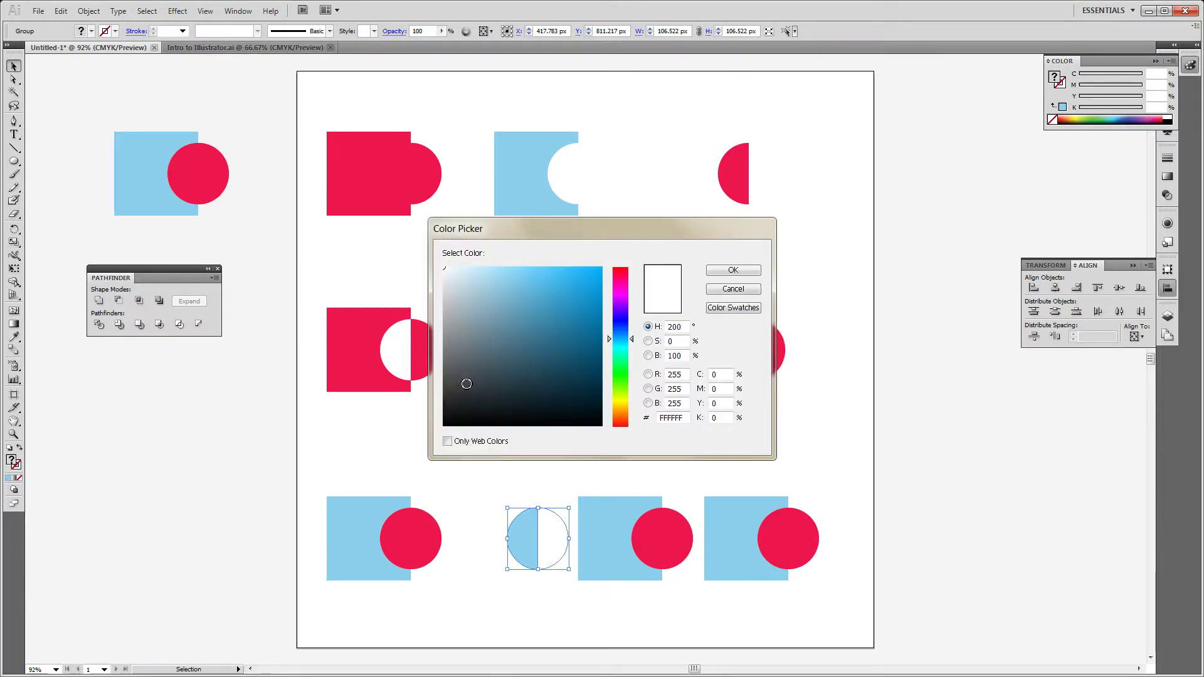
pyautogui.click(467, 384)
pyautogui.click(748, 271)
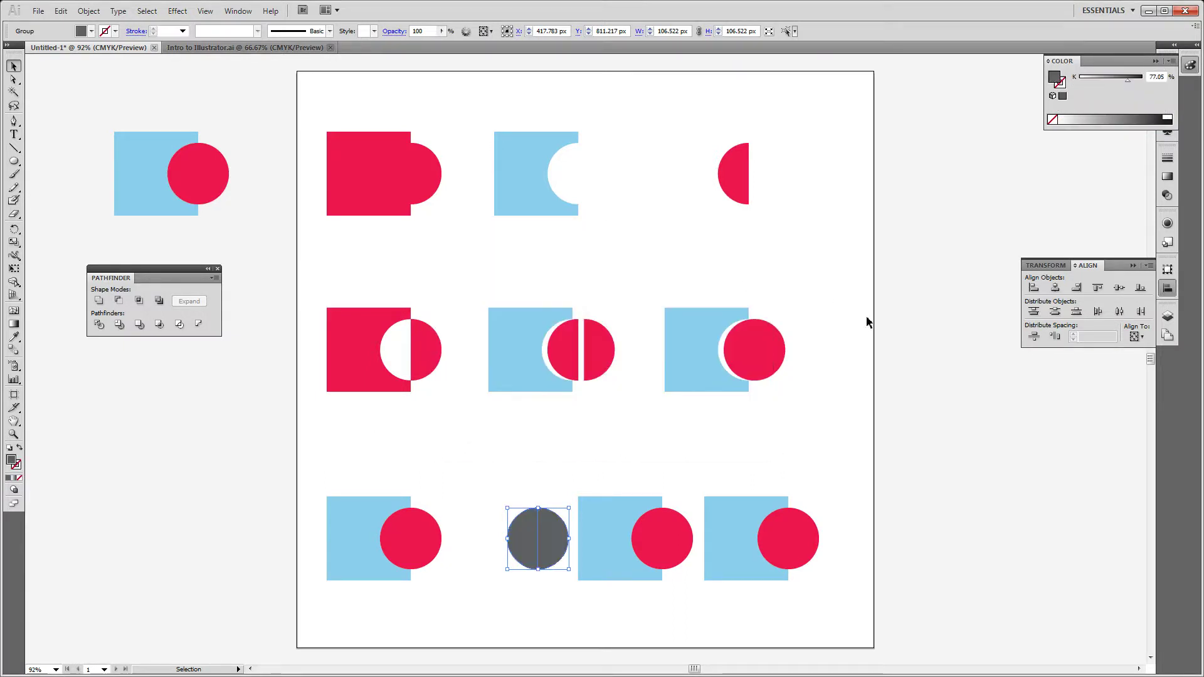
pyautogui.click(867, 323)
pyautogui.doubleClick(533, 537)
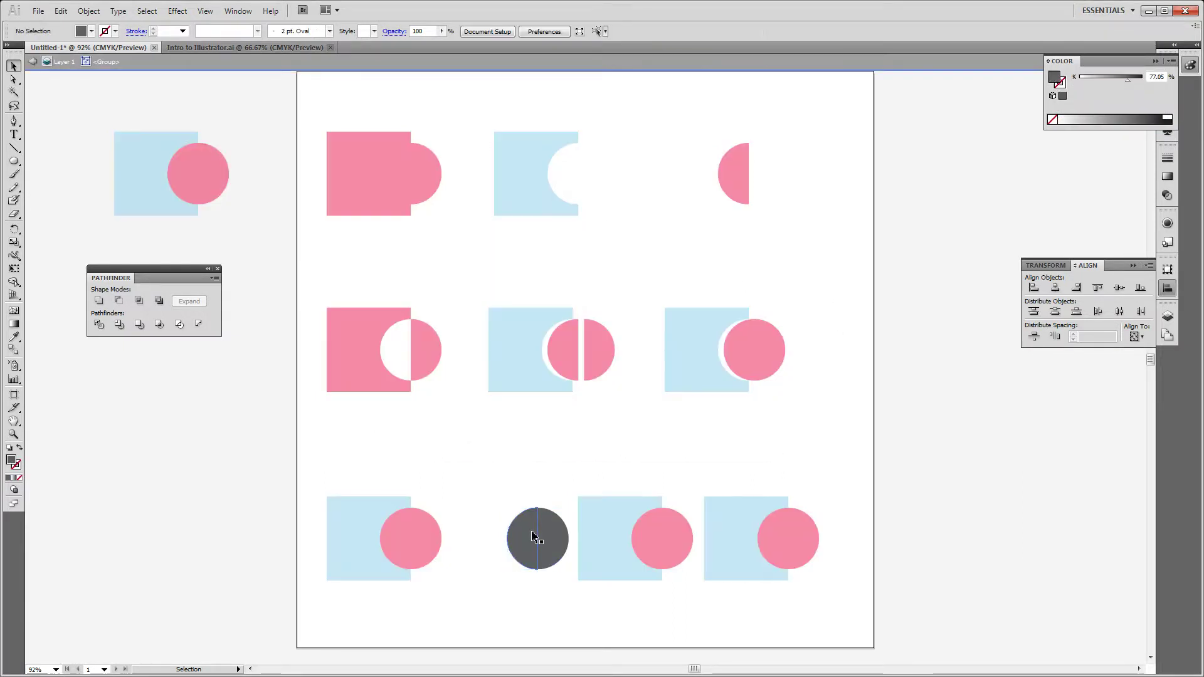
pyautogui.doubleClick(533, 537)
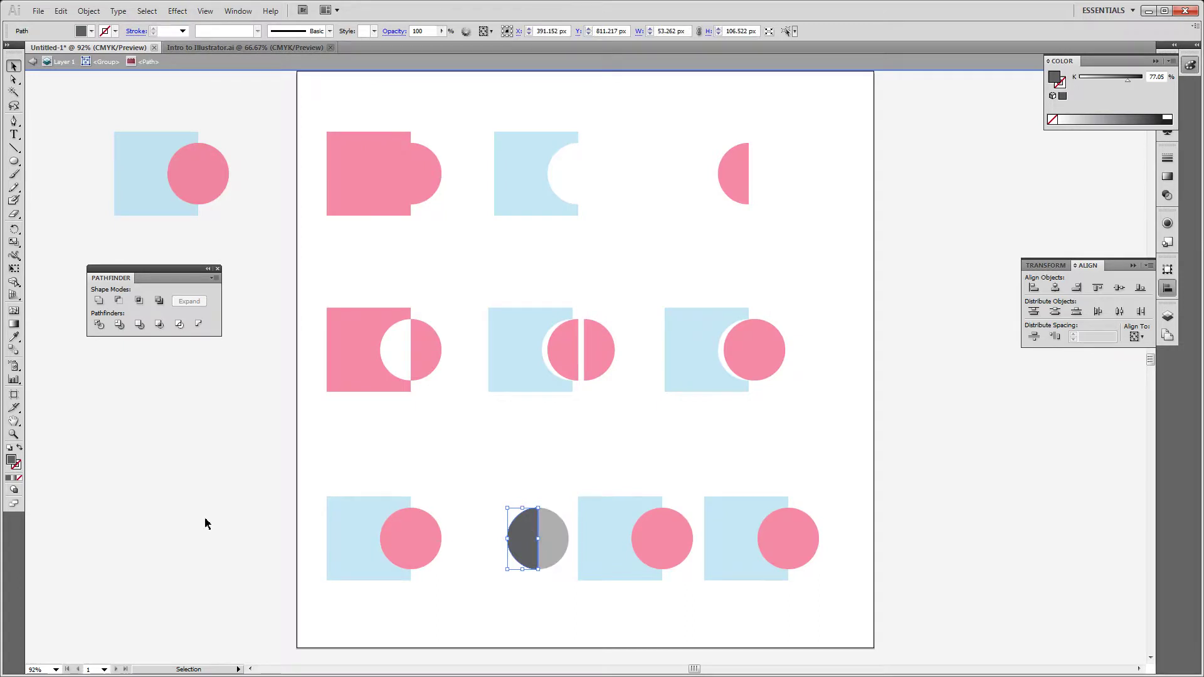
# Step: Undo the grey fill and the Crop on the bottom row's second pair
pyautogui.hotkey('ctrl', 'z')
pyautogui.hotkey('ctrl', 'z')
pyautogui.hotkey('ctrl', 'z')
pyautogui.hotkey('ctrl', 'z')
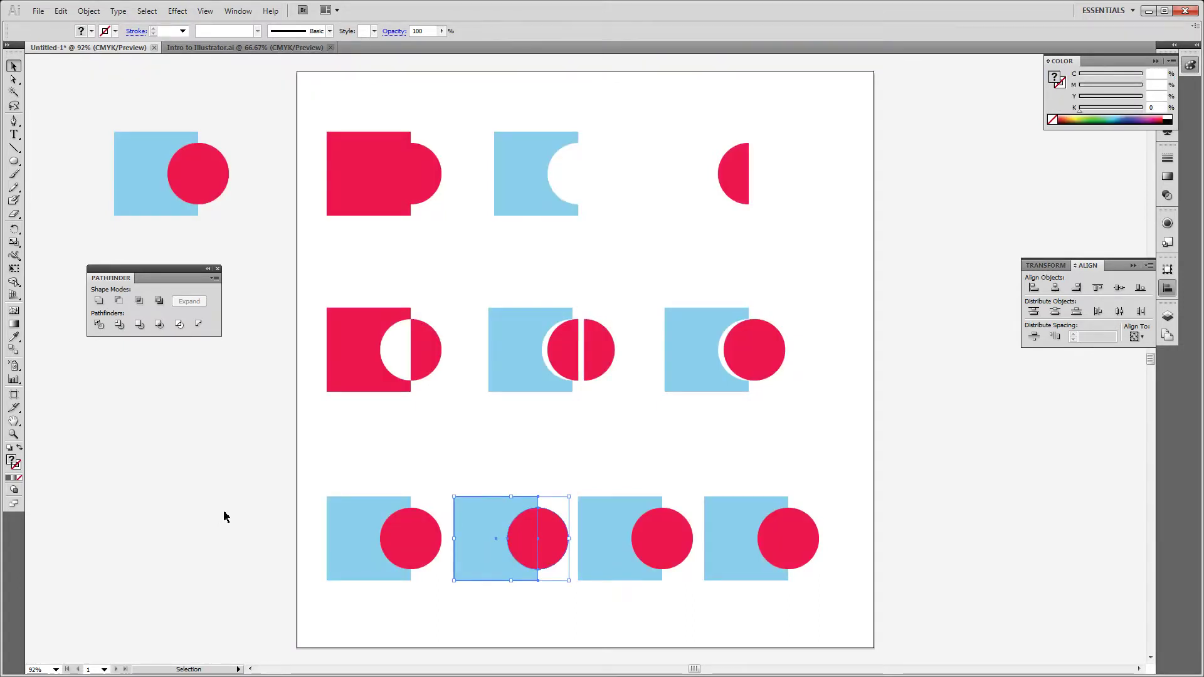
# Step: Give the circle of the bottom row's second pair a 6 pt stroke in dark blue 234656 and deselect it
pyautogui.click(540, 554)
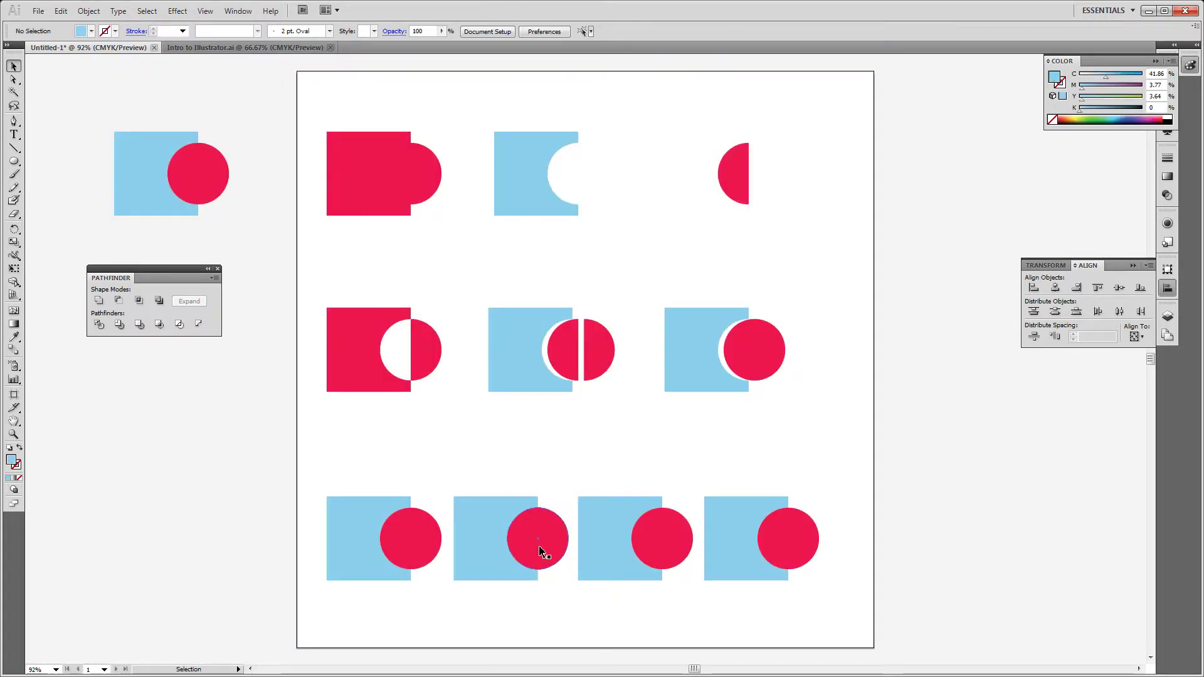
pyautogui.doubleClick(19, 466)
pyautogui.click(538, 372)
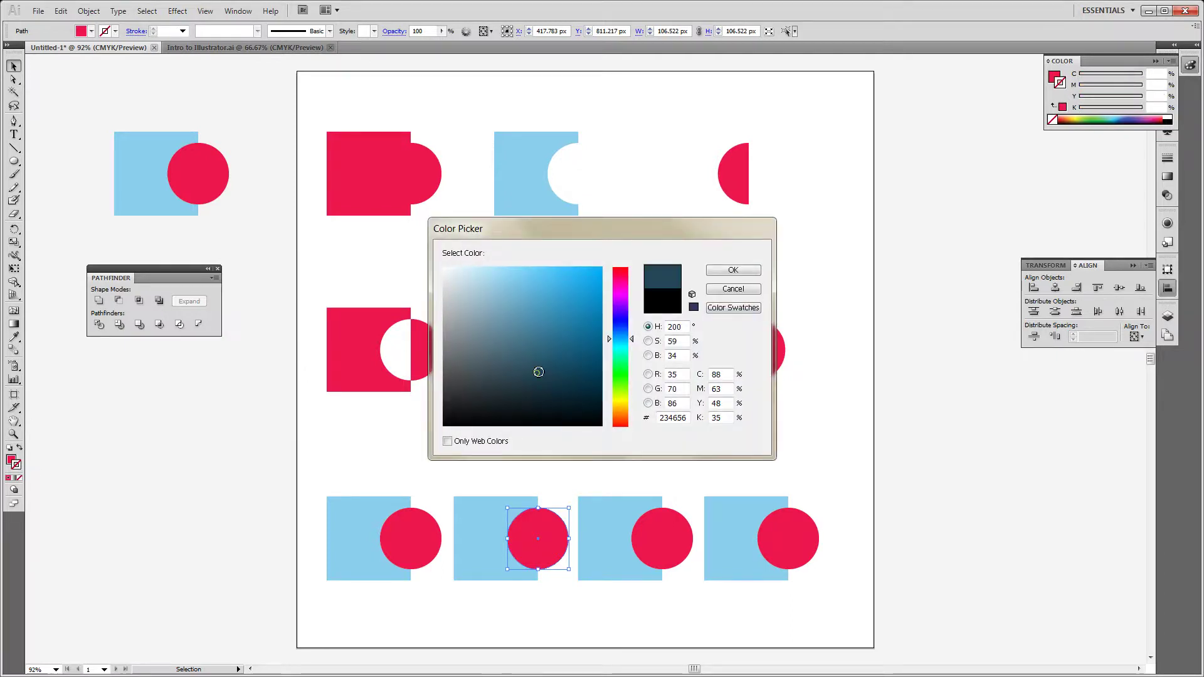
pyautogui.click(722, 271)
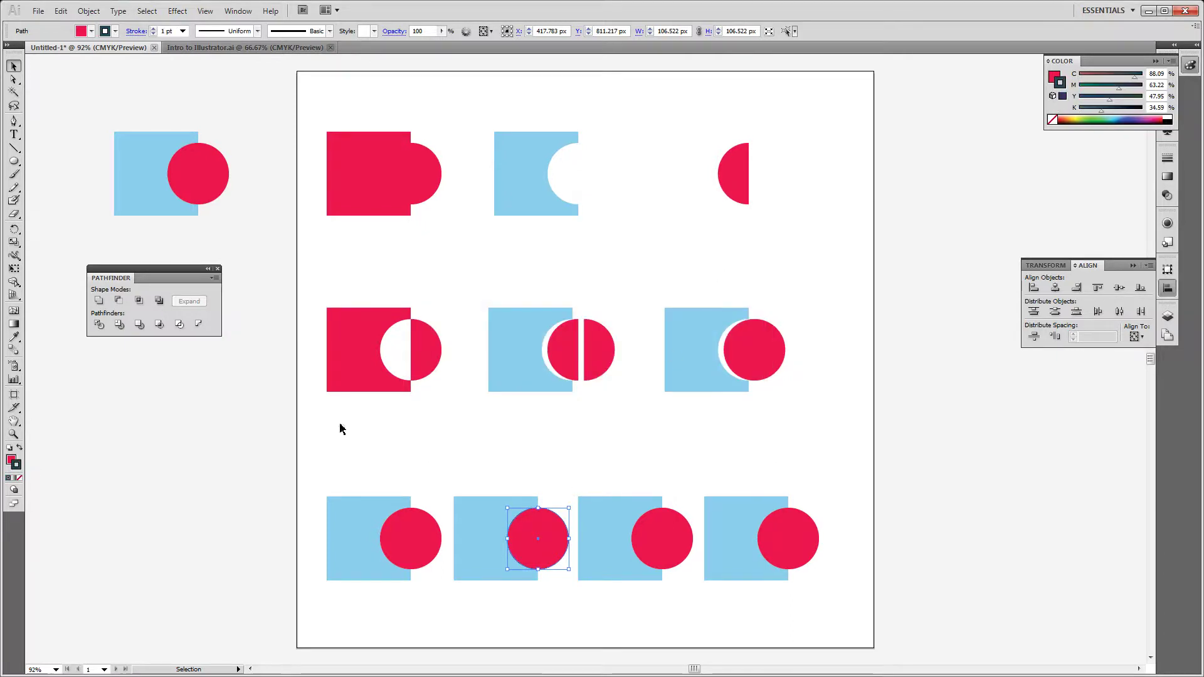
pyautogui.click(182, 31)
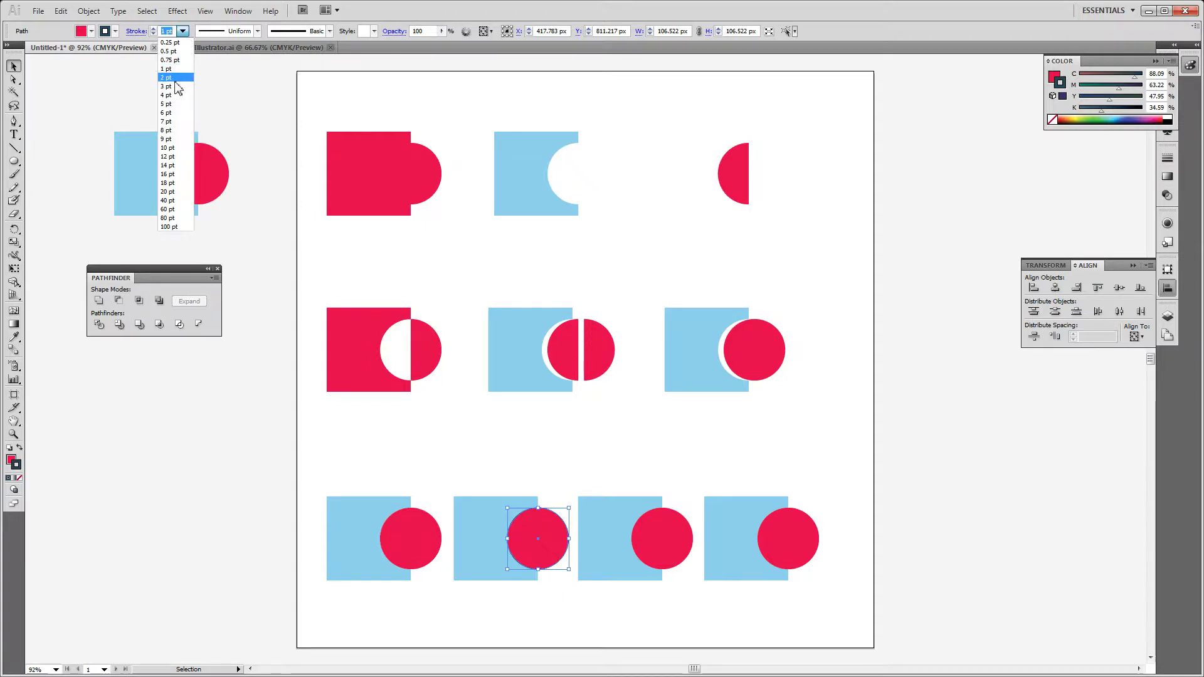
pyautogui.click(168, 77)
pyautogui.click(183, 30)
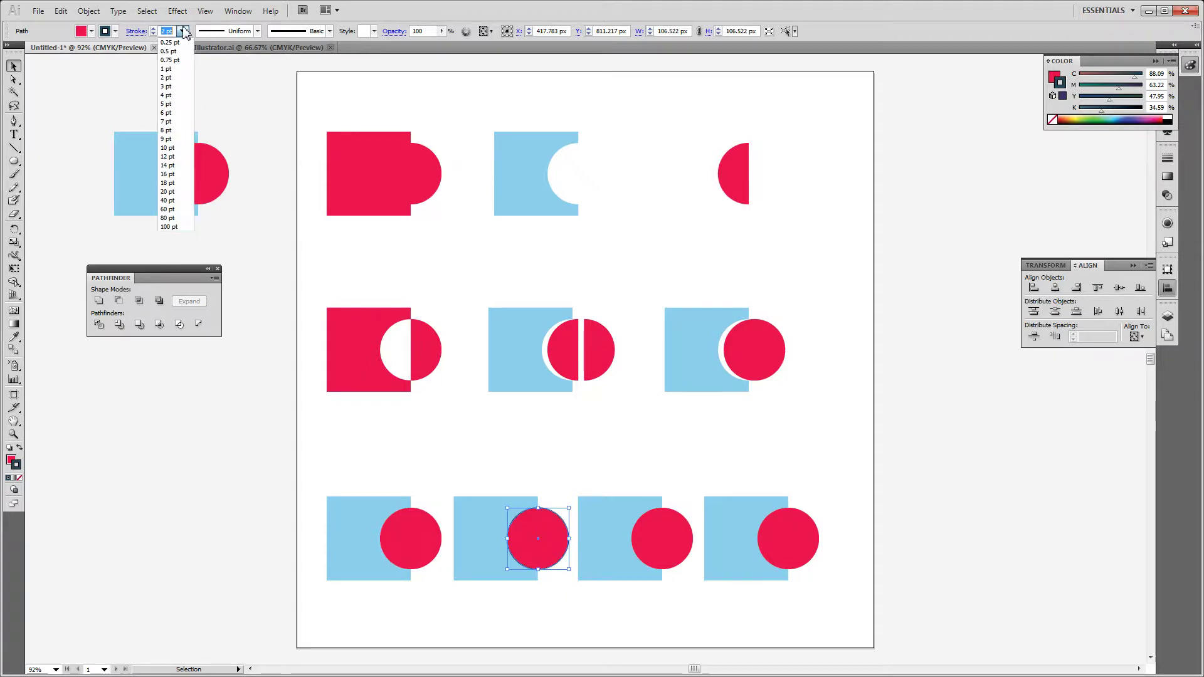
pyautogui.click(167, 113)
pyautogui.click(288, 263)
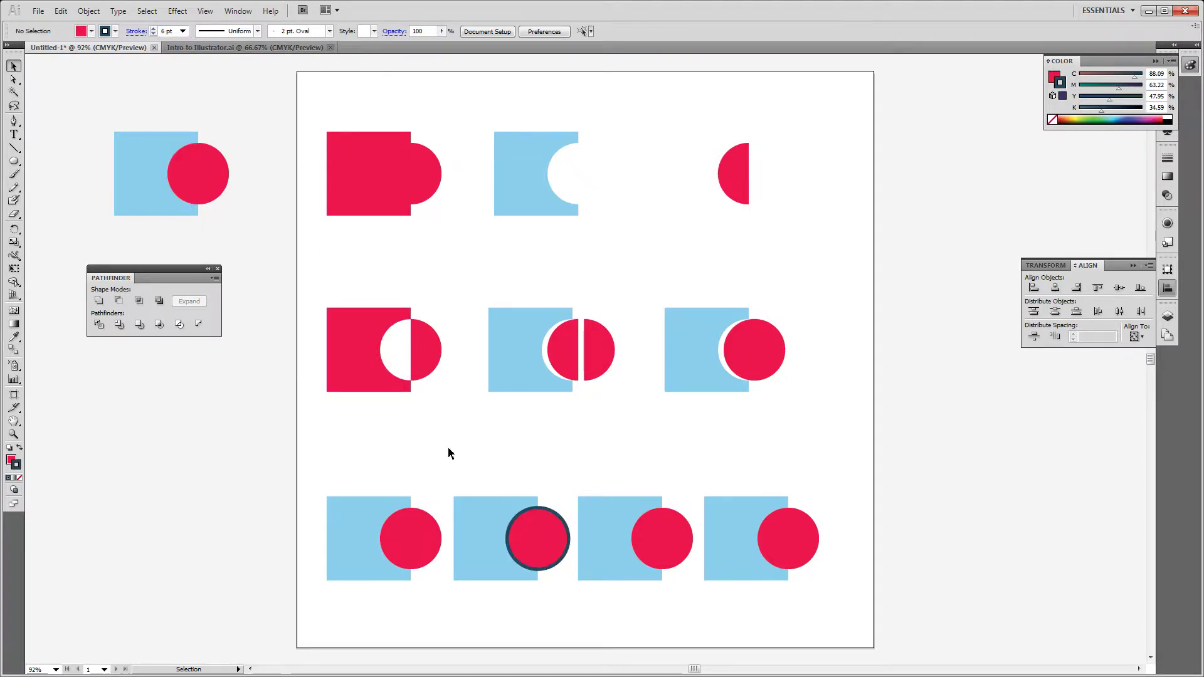
# Step: Crop the bottom row's second pair with its stroked circle and deselect the result
pyautogui.moveTo(450, 472); pyautogui.dragTo(572, 603)
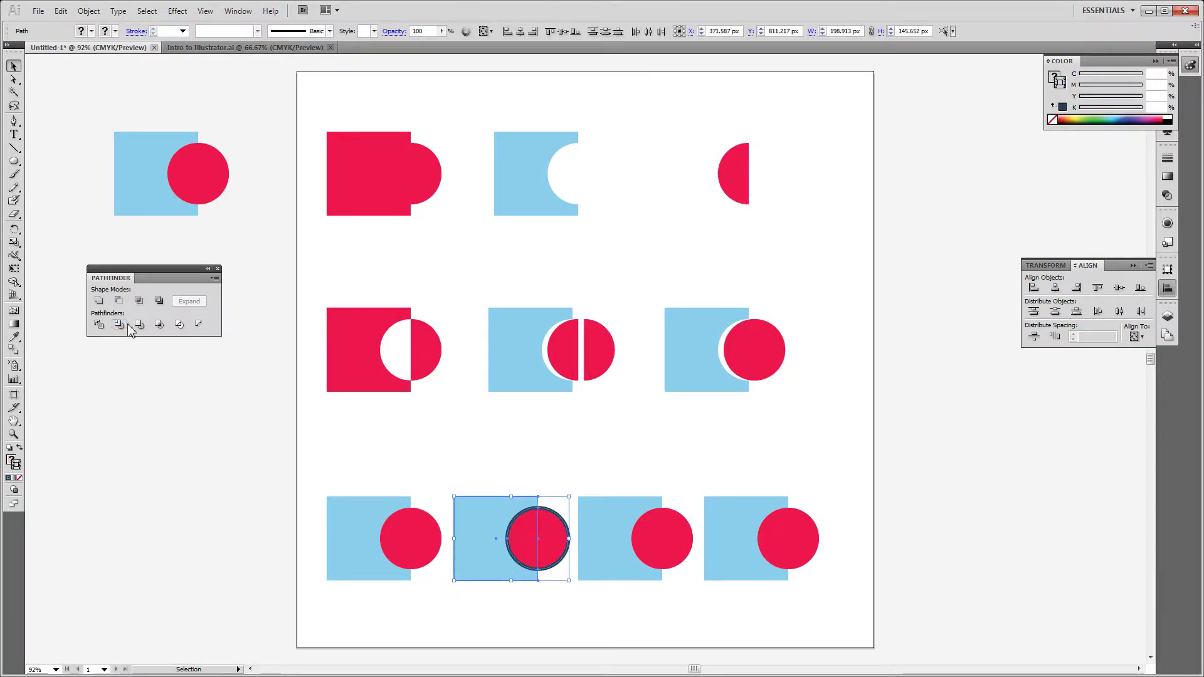
pyautogui.click(165, 326)
pyautogui.click(238, 552)
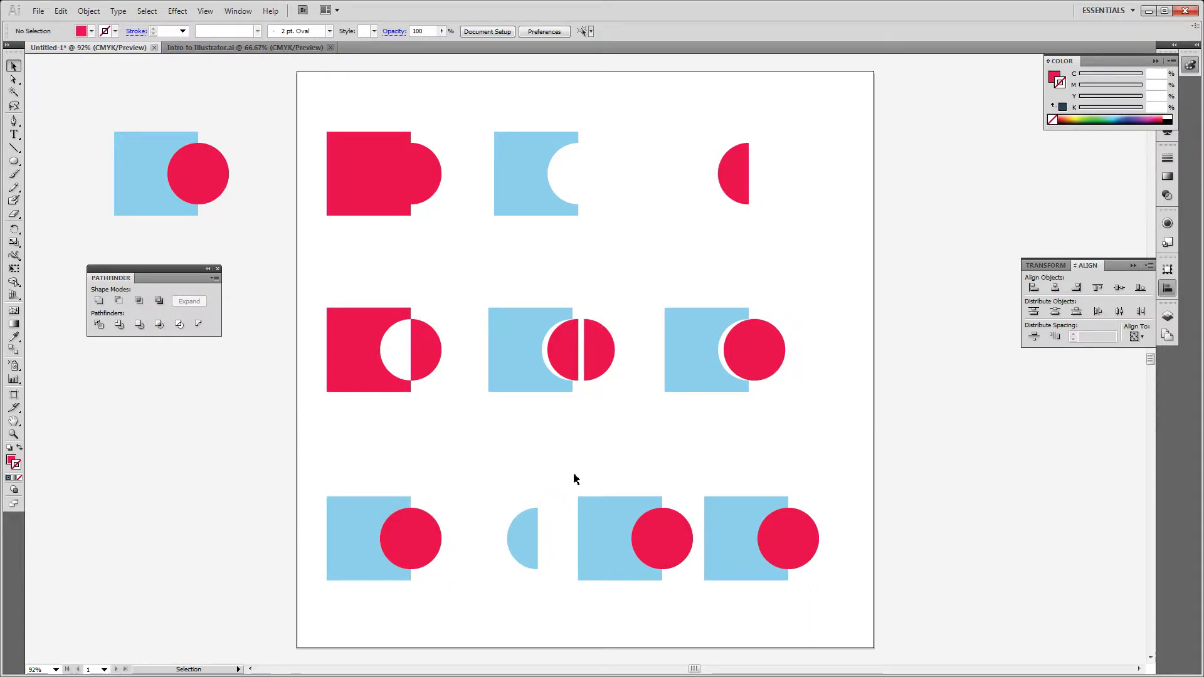
# Step: Apply the Pathfinder Outline operation to the third square-and-circle pair in the bottom row and deselect the result
pyautogui.moveTo(573, 477); pyautogui.dragTo(691, 592)
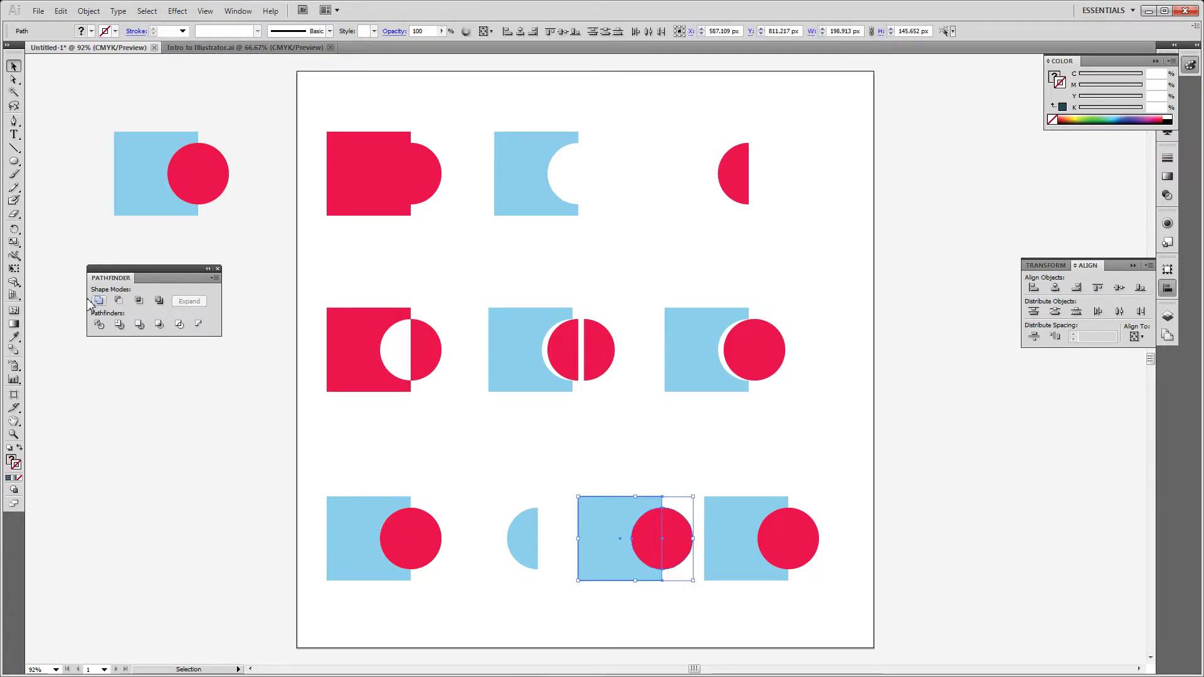
pyautogui.click(182, 331)
pyautogui.click(166, 460)
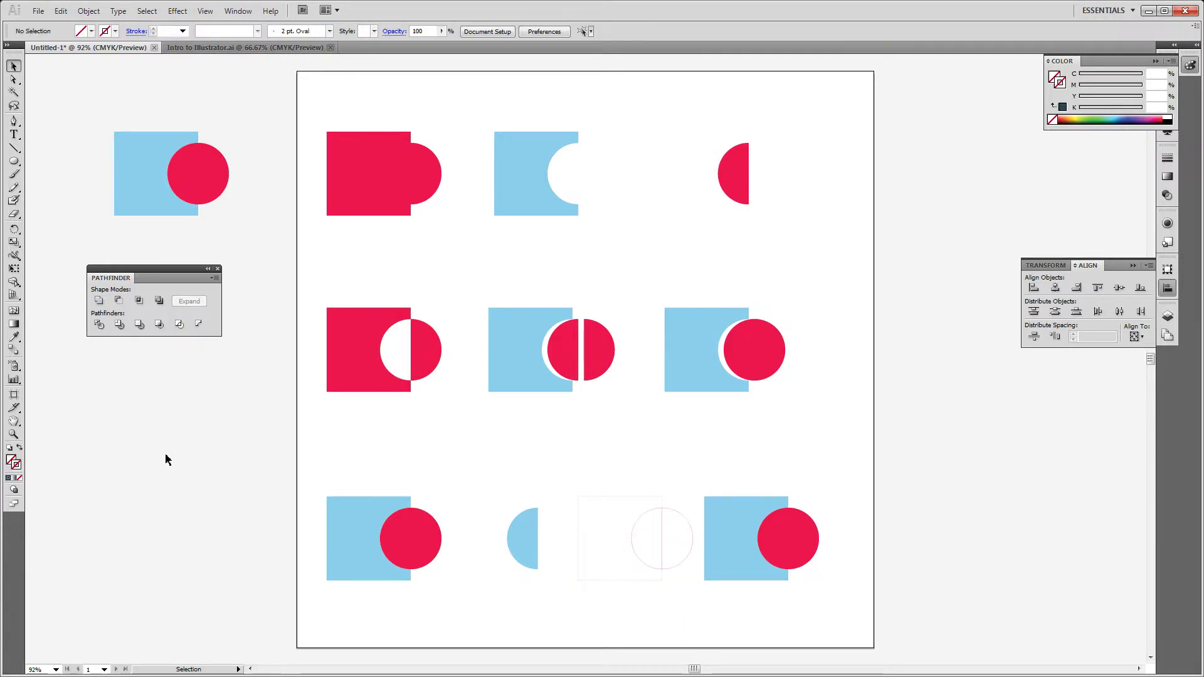
# Step: Set the stroke weight of the outlined pair in the bottom row to 3 pt and deselect it
pyautogui.hotkey('ctrl', '+')
pyautogui.hotkey('ctrl', '+')
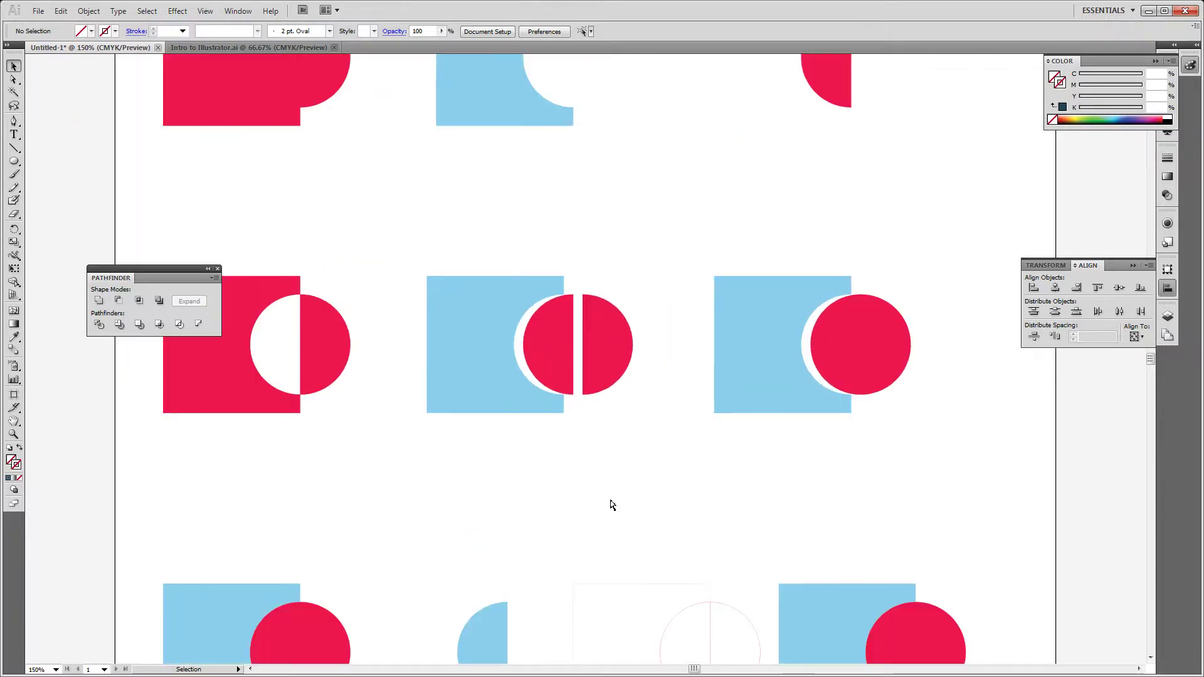
pyautogui.scroll(-3, 613, 505)
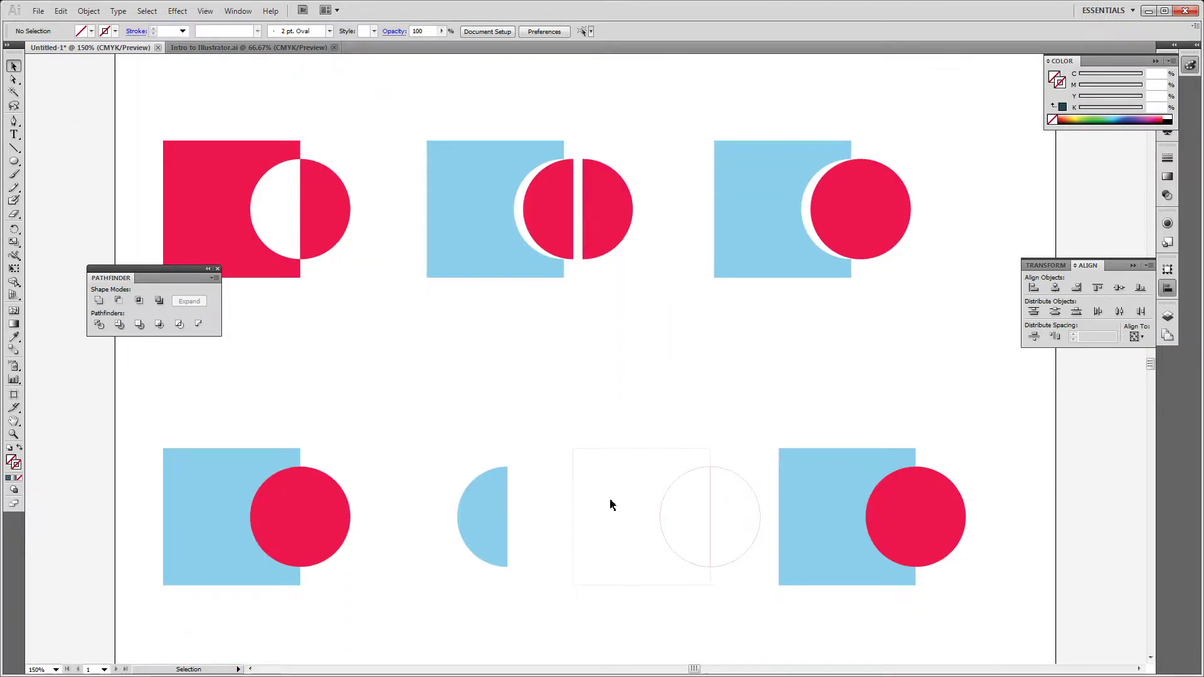
pyautogui.moveTo(559, 434); pyautogui.dragTo(773, 628)
pyautogui.click(183, 31)
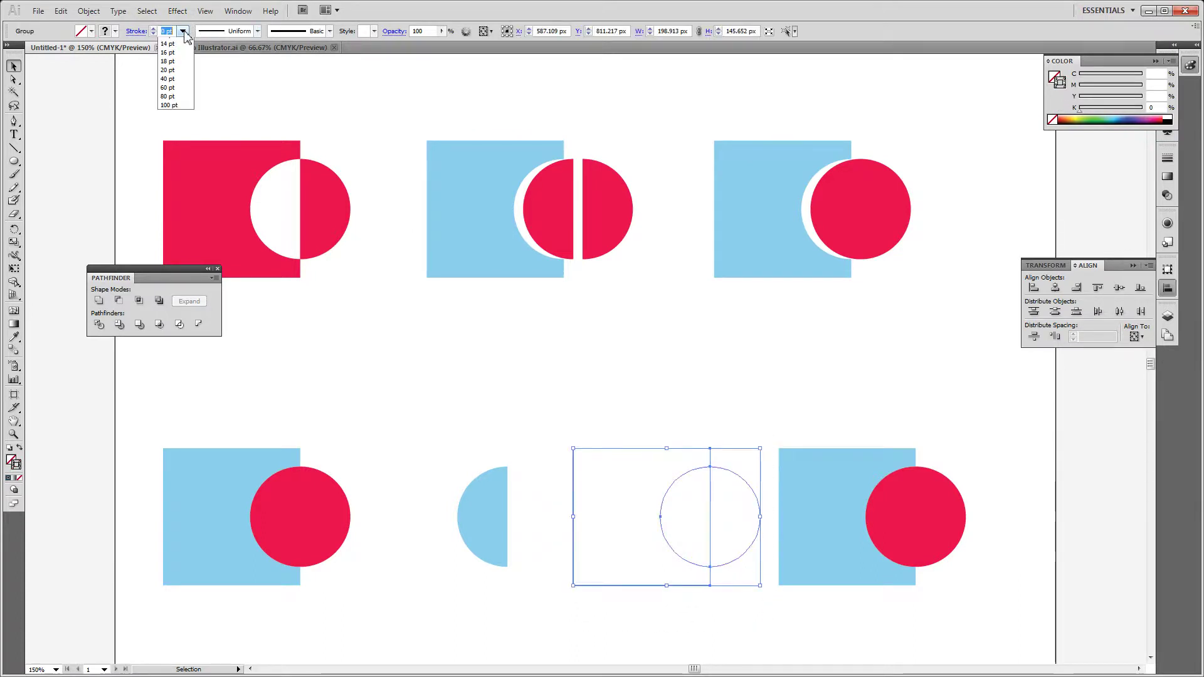
pyautogui.click(166, 69)
pyautogui.click(183, 30)
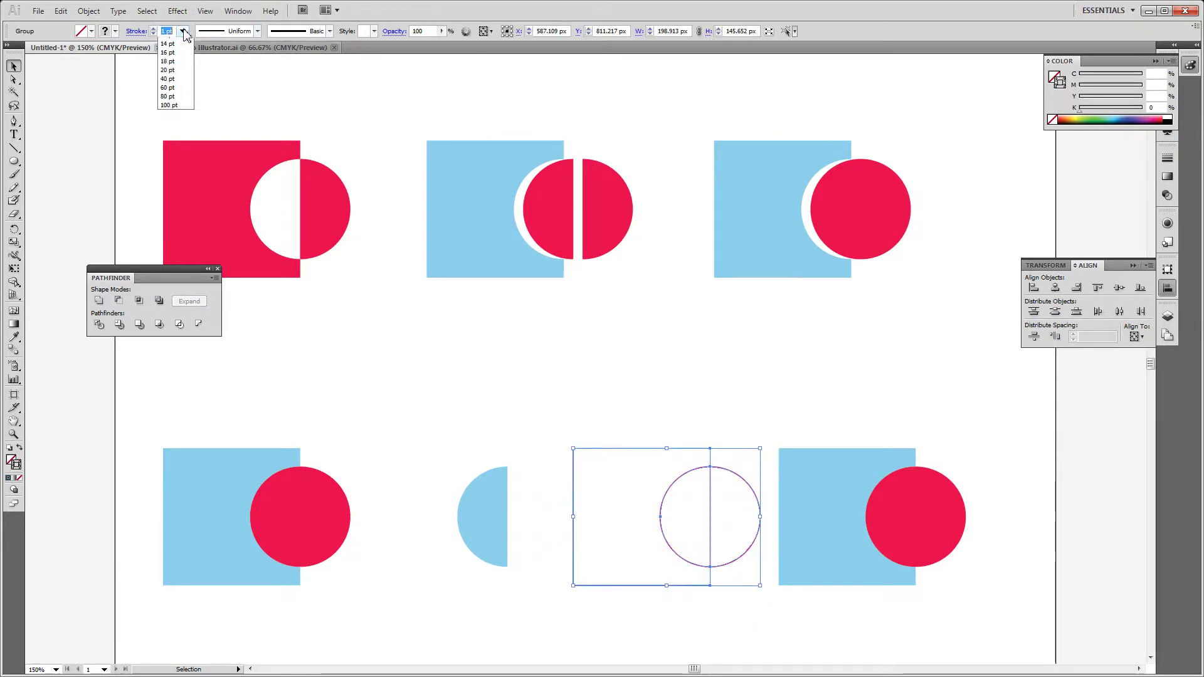
pyautogui.click(168, 87)
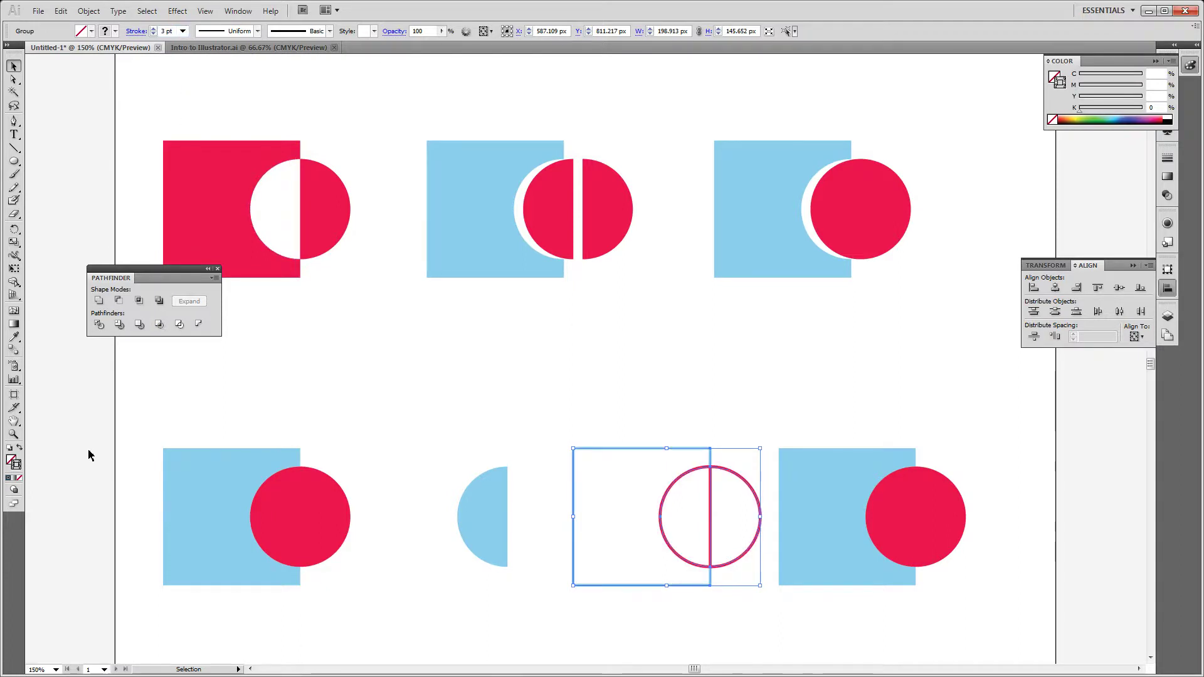
pyautogui.click(148, 452)
# Step: Apply the Pathfinder Minus Back operation to the last pair in the bottom row and deselect the result
pyautogui.hscroll(5, 640, 417)
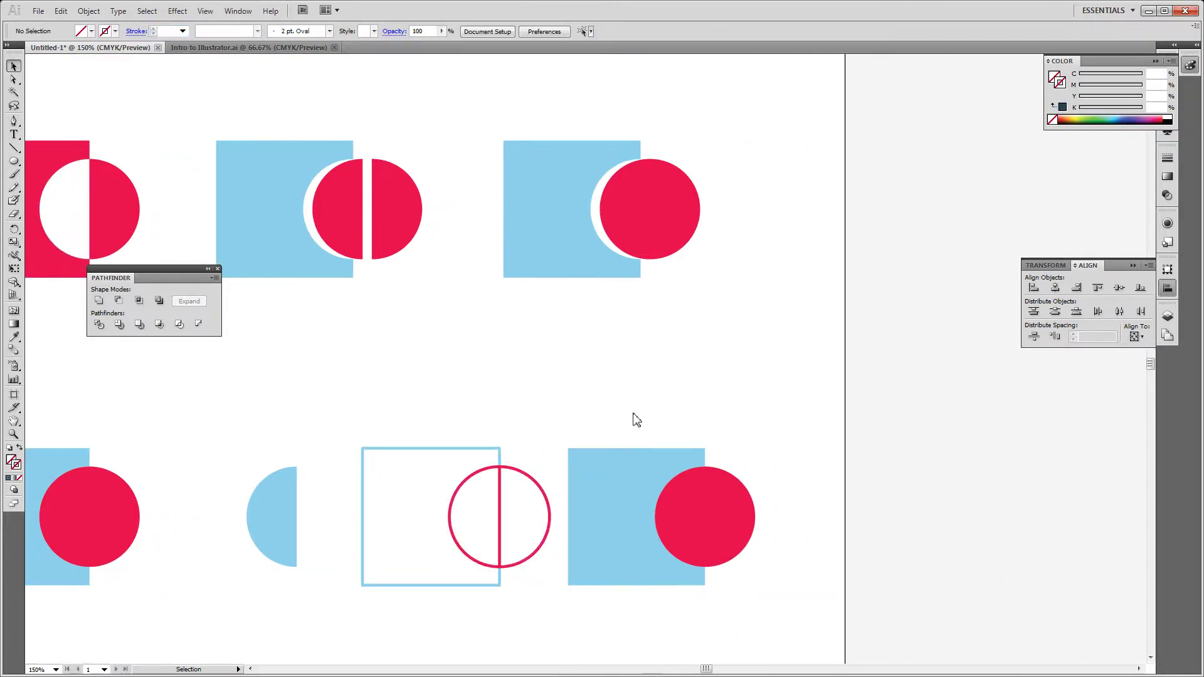
pyautogui.moveTo(562, 425); pyautogui.dragTo(761, 604)
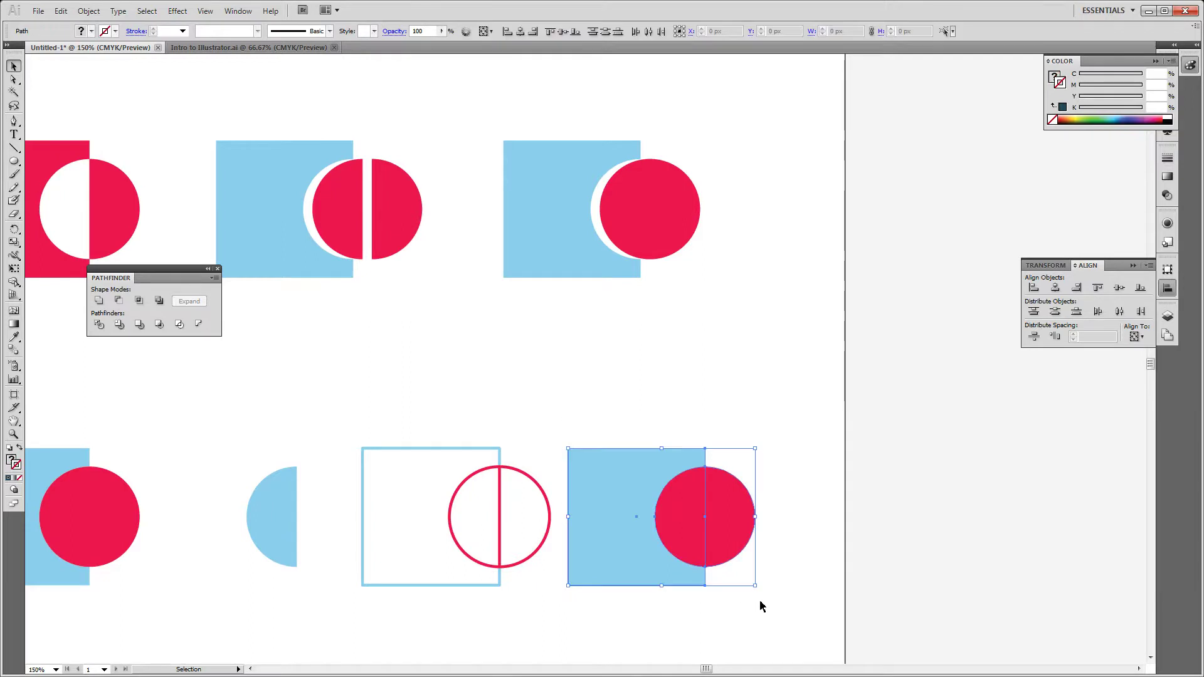
pyautogui.click(199, 325)
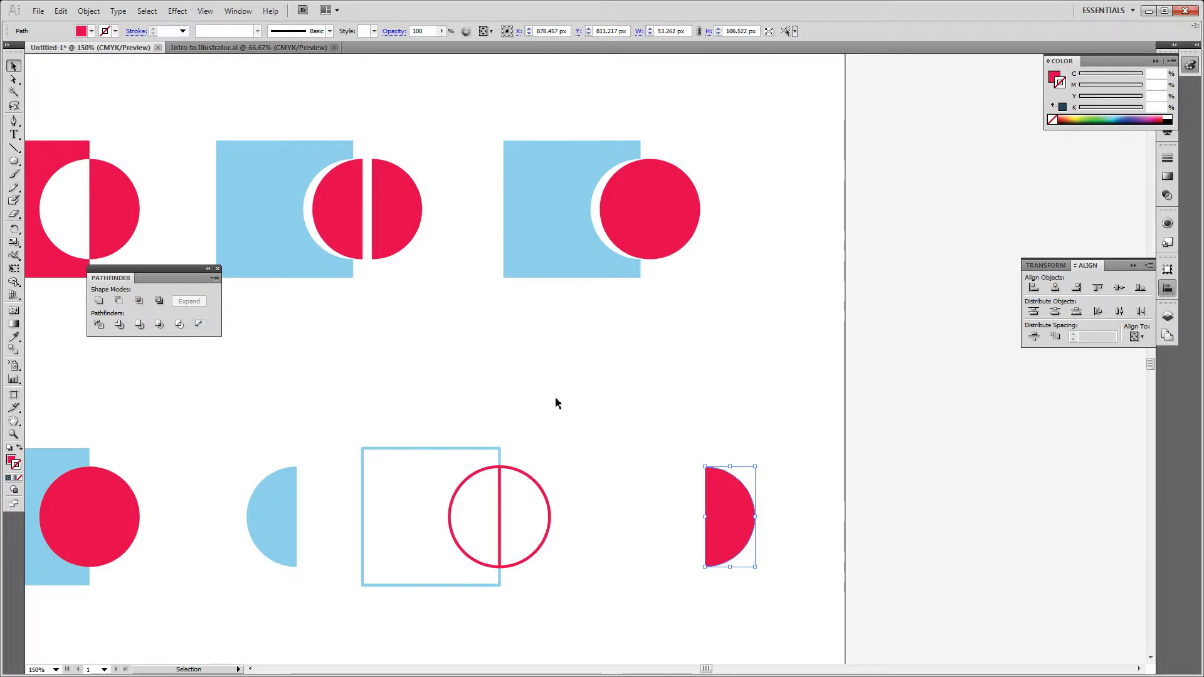
pyautogui.click(673, 399)
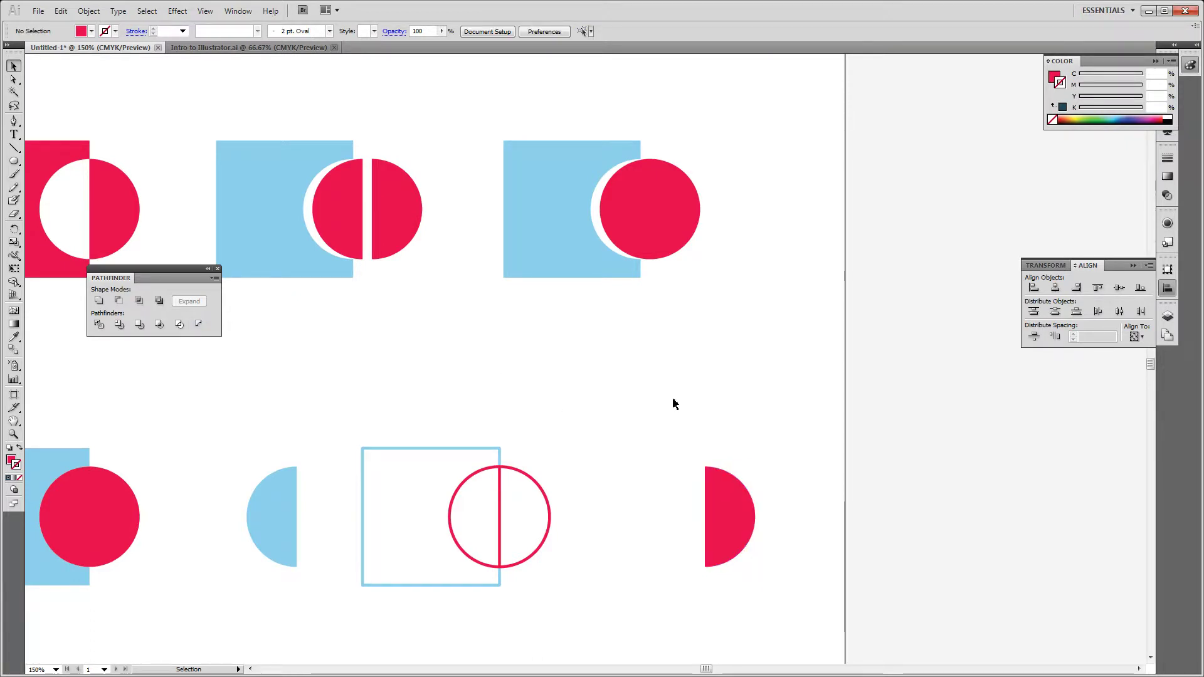
pyautogui.hotkey('ctrl', '-')
pyautogui.hotkey('ctrl', '-')
pyautogui.hotkey('ctrl', '-')
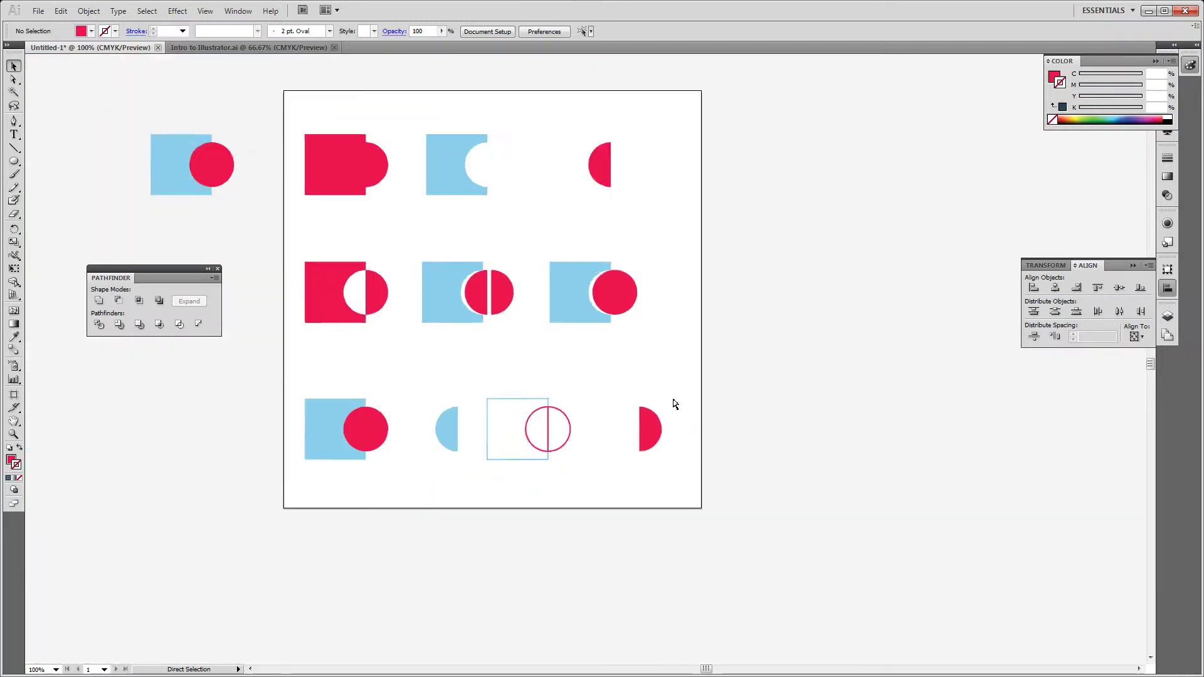
pyautogui.scroll(3, 746, 375)
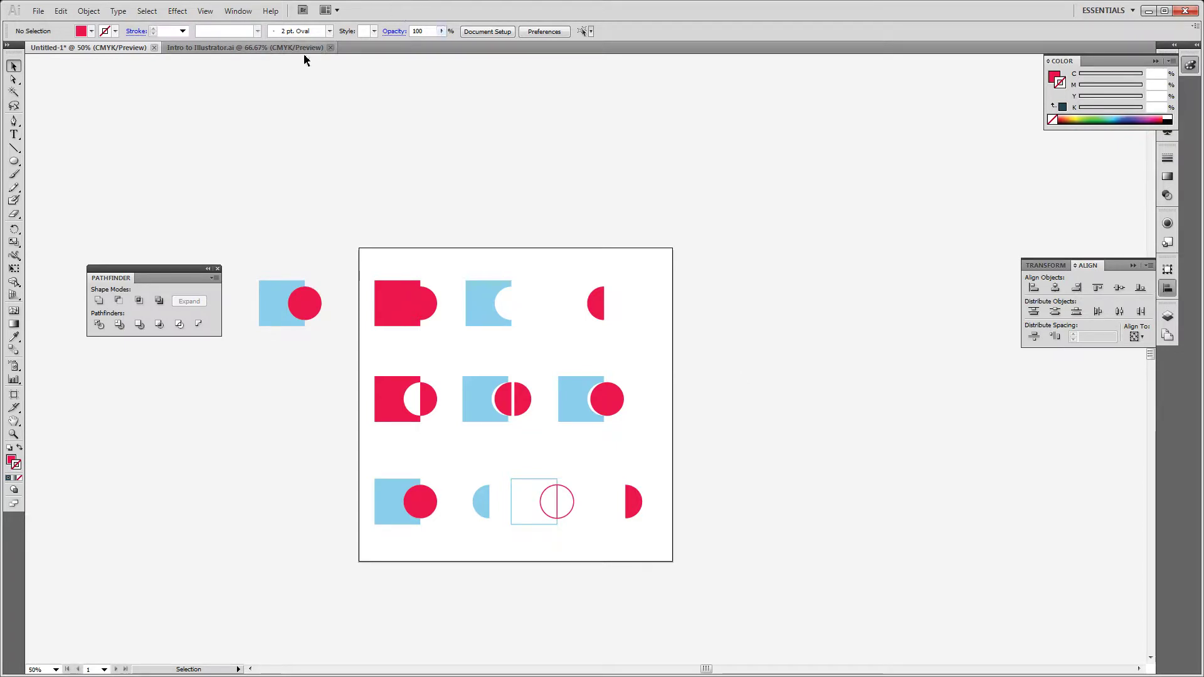
# Step: Hide Illustrator's panels and switch to the Windows Explorer window
pyautogui.hotkey('alt', 'Tab')
pyautogui.hotkey('alt', 'Tab')
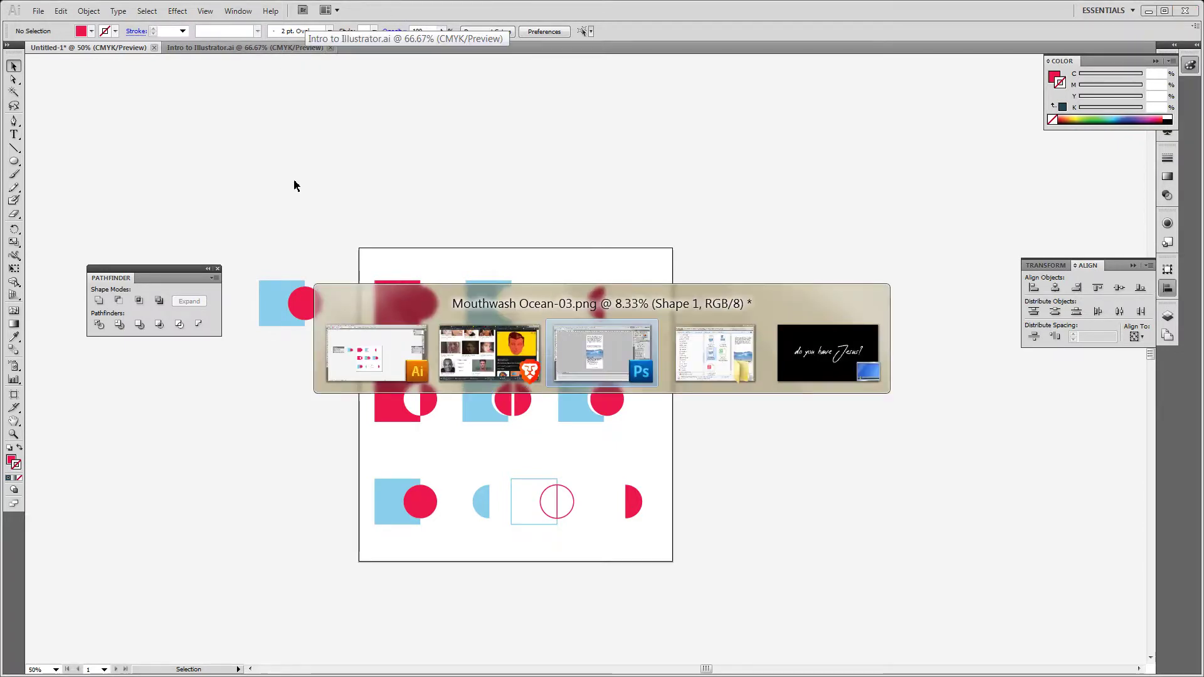
pyautogui.hotkey('alt', 'Tab')
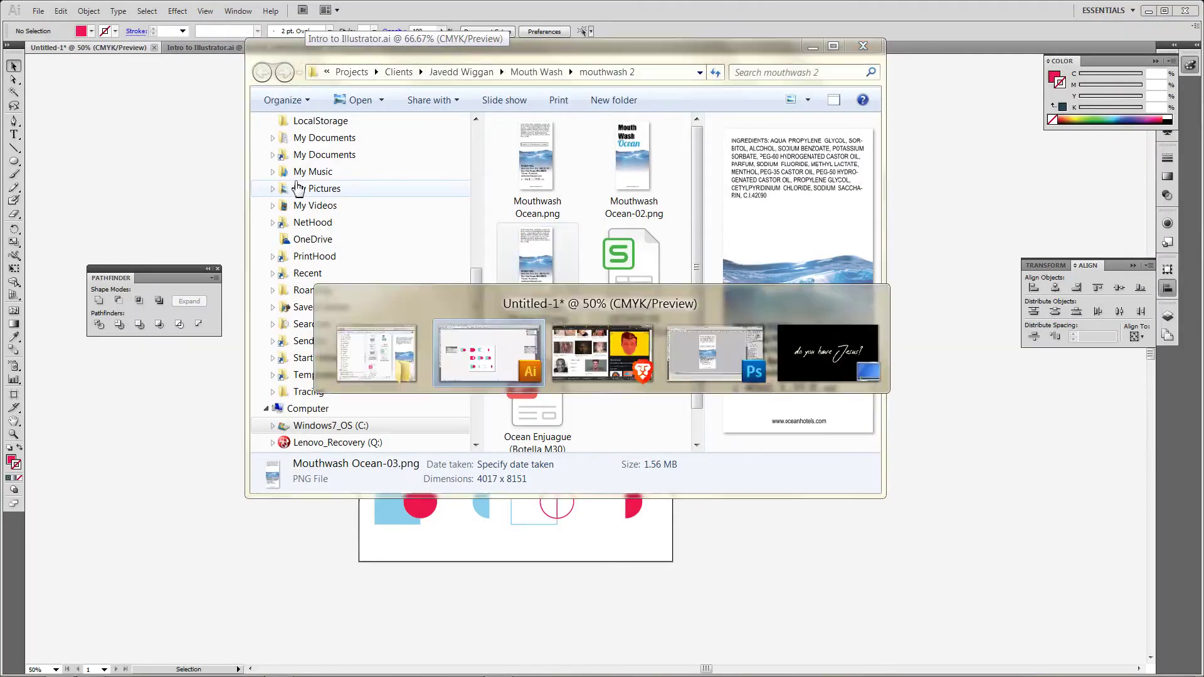
pyautogui.press('Tab')
pyautogui.hotkey('alt', 'Tab')
pyautogui.hotkey('alt', 'Tab')
pyautogui.hotkey('alt', 'shift', 'Tab')
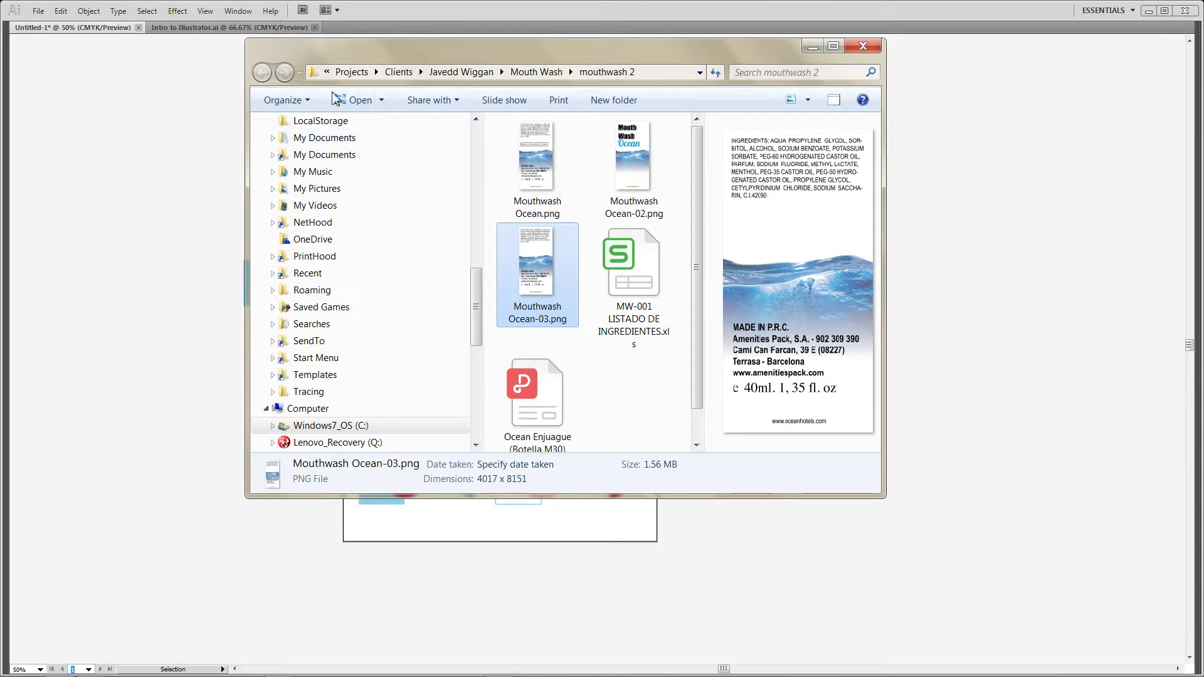
# Step: Go to the user's home folder and open the Downloads folder
pyautogui.click(327, 72)
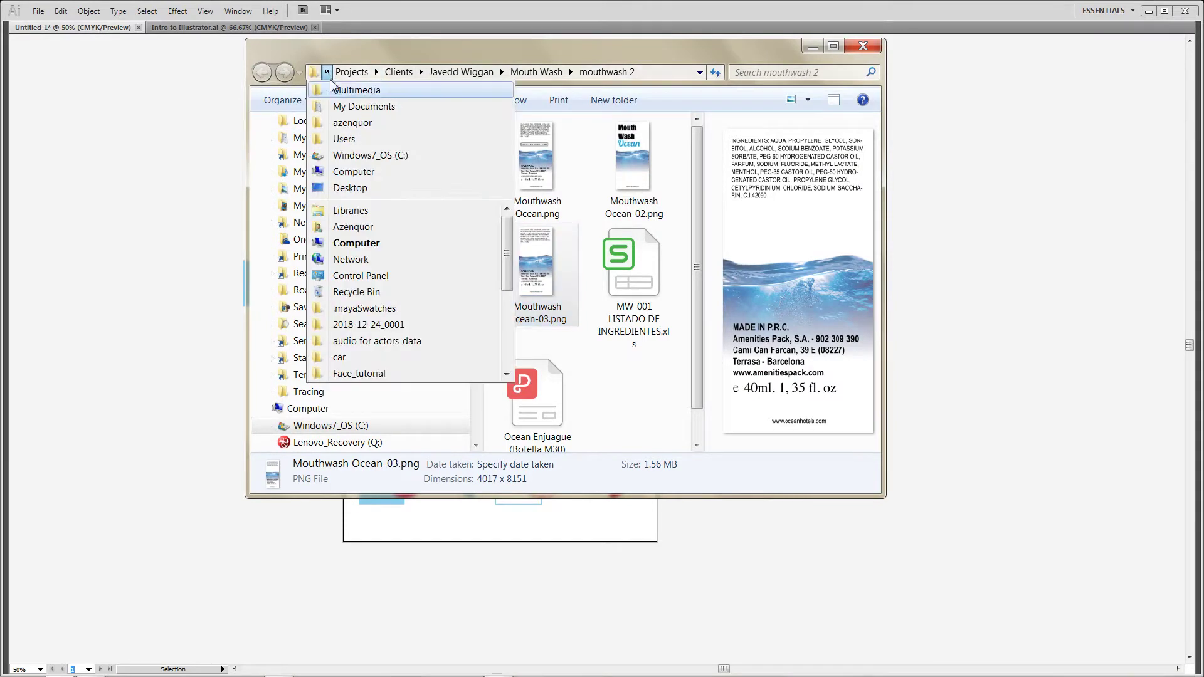
pyautogui.click(353, 226)
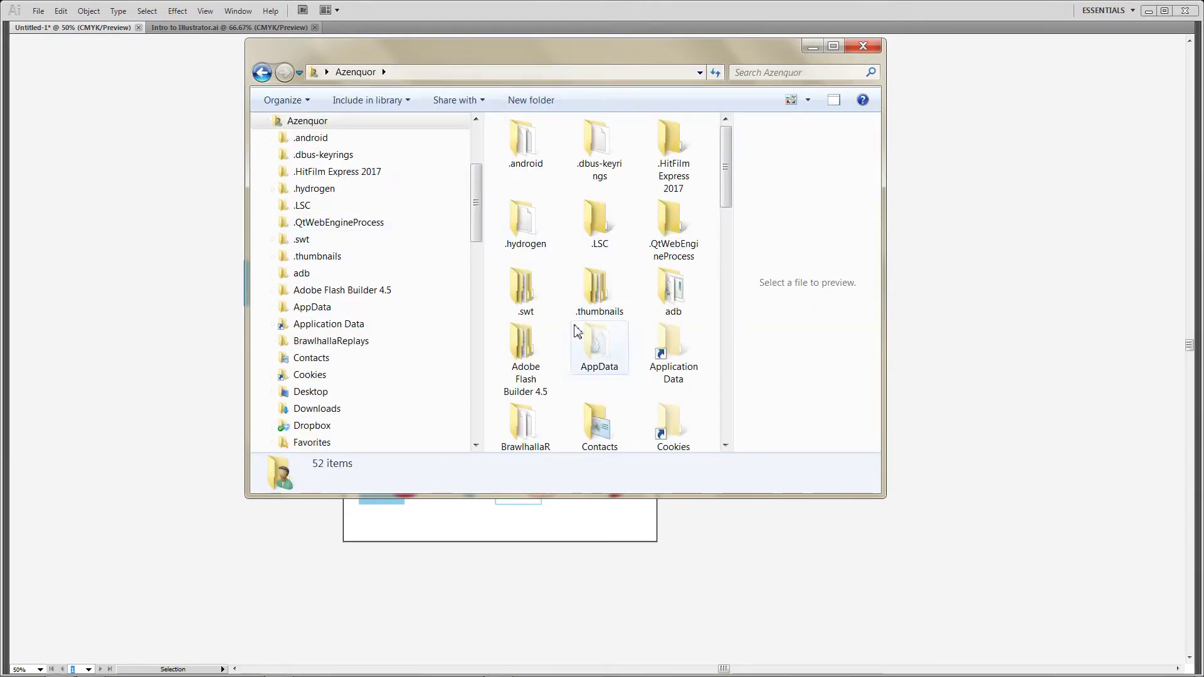
pyautogui.press('d')
pyautogui.press('d')
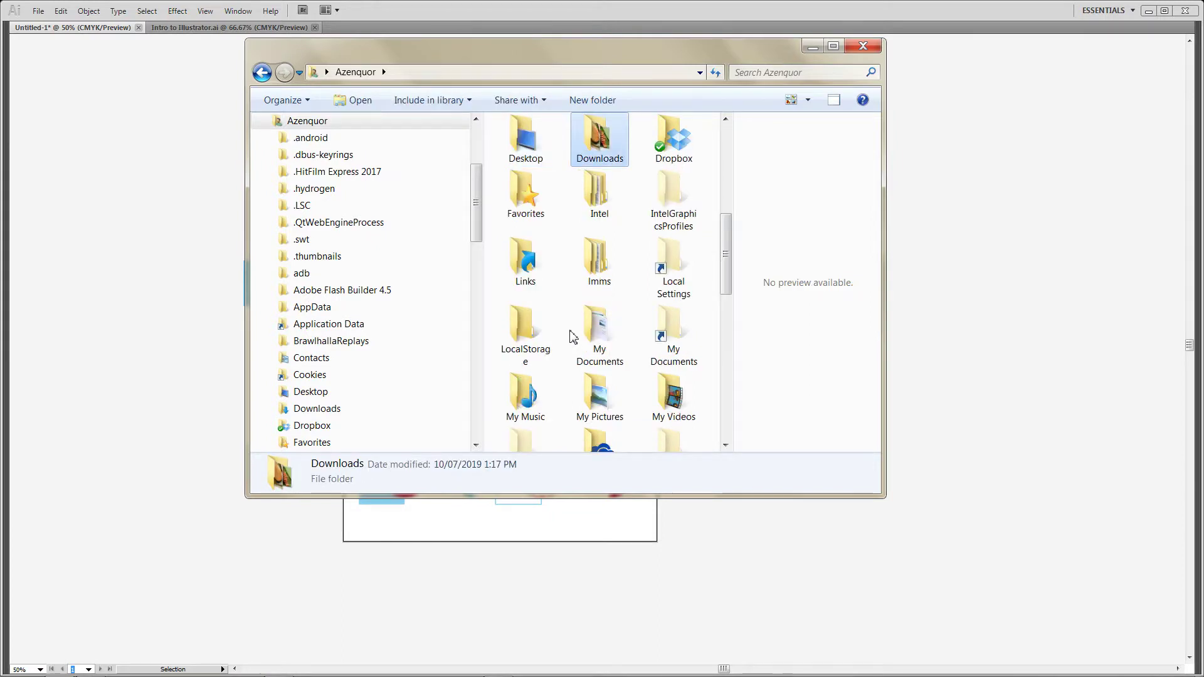
pyautogui.press('d')
pyautogui.press('d')
pyautogui.press('d')
pyautogui.press('Return')
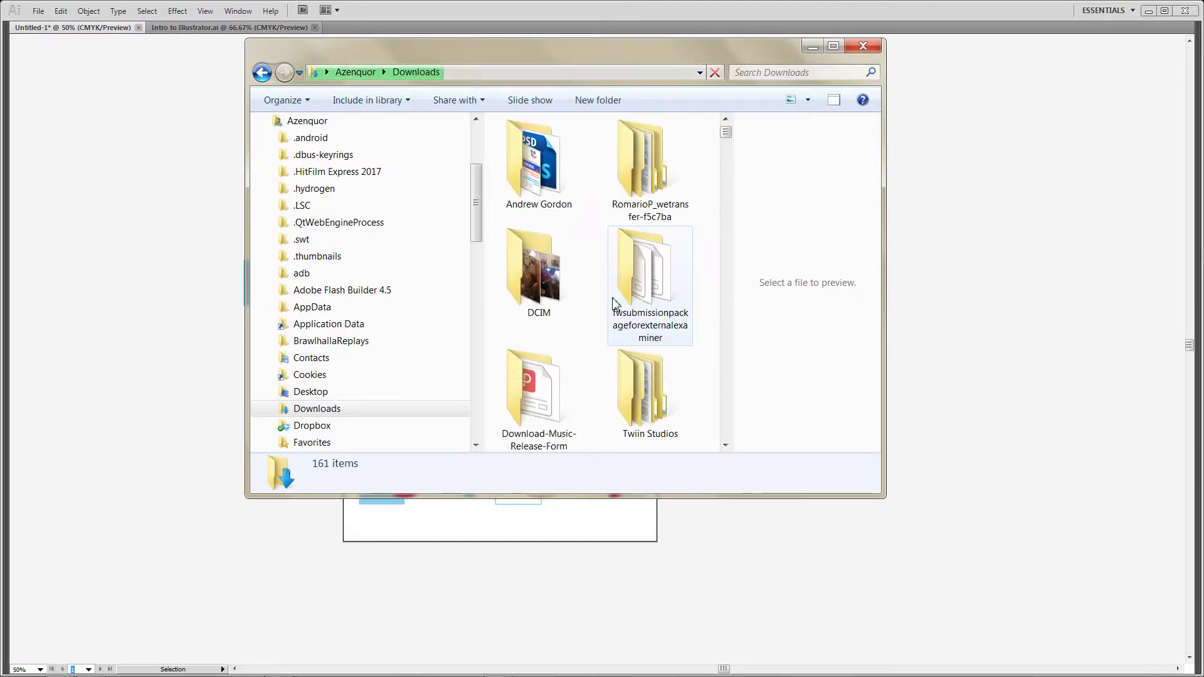
# Step: Maximise the Explorer window, look through the downloaded files and open the Tracing exercise folder
pyautogui.click(614, 304)
pyautogui.scroll(-10, 615, 304)
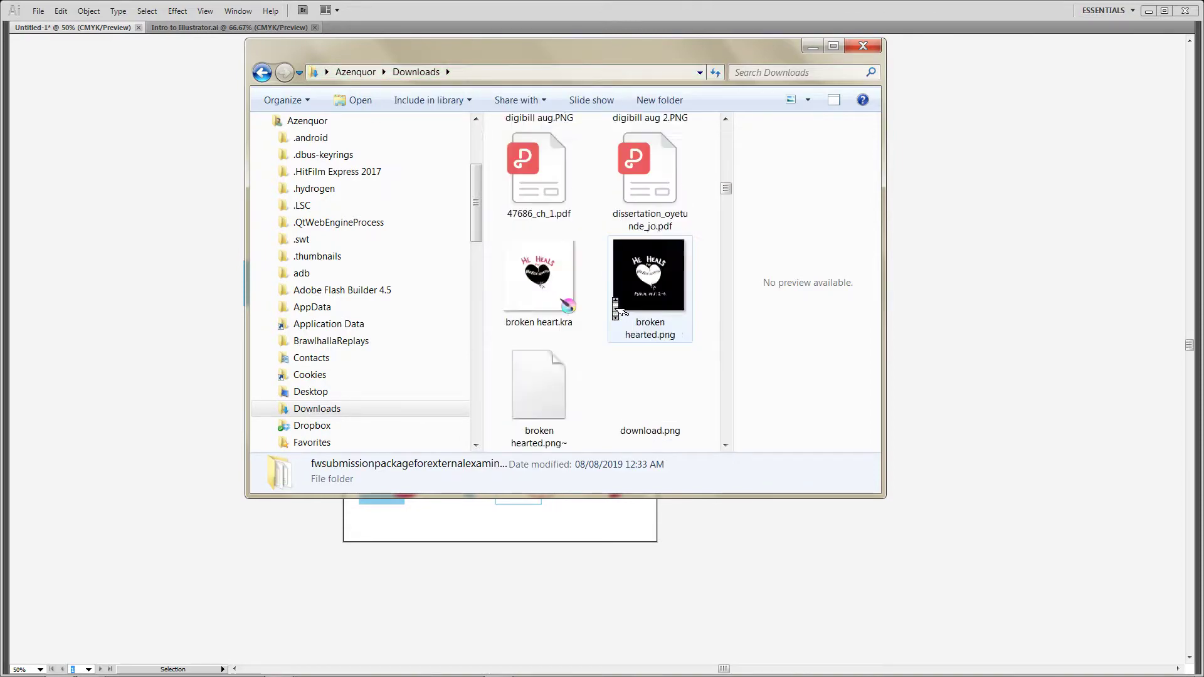
pyautogui.click(833, 46)
pyautogui.scroll(5, 735, 307)
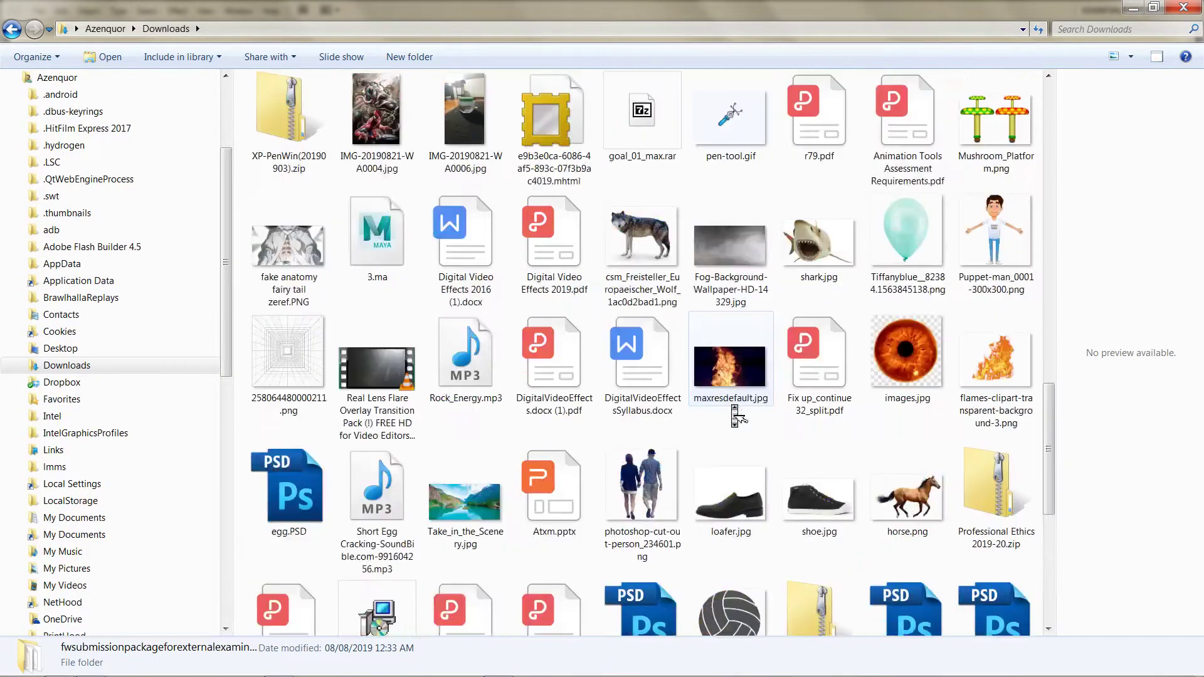
pyautogui.scroll(5, 735, 415)
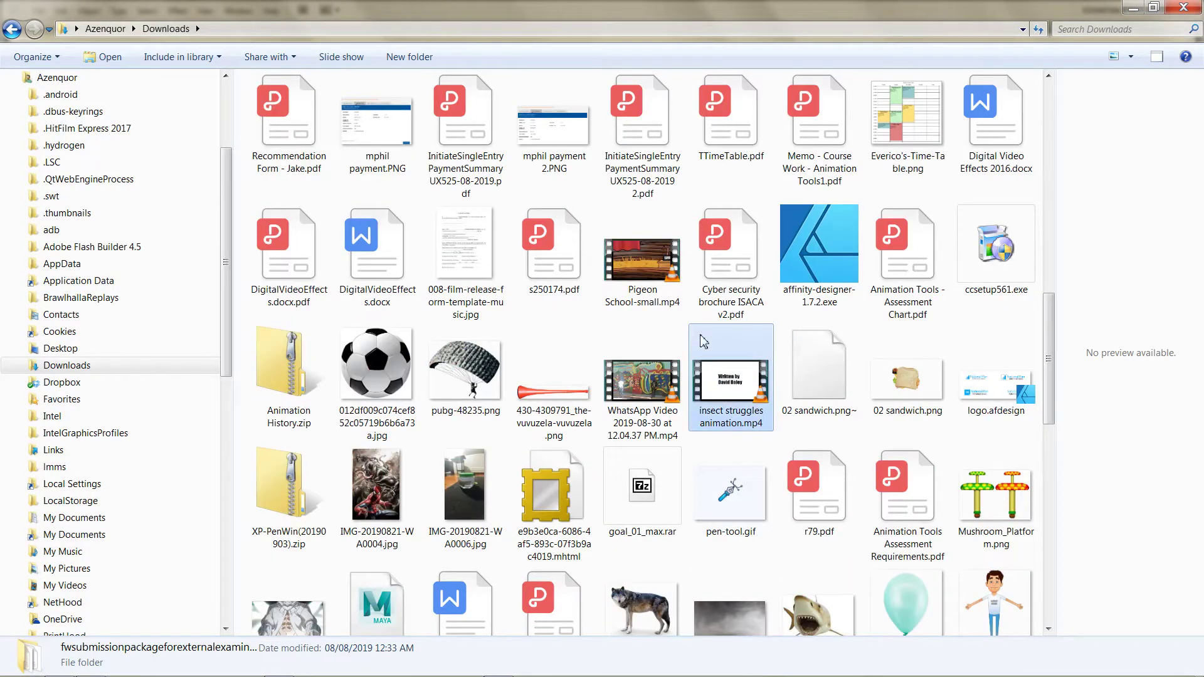
pyautogui.click(704, 342)
pyautogui.press('t')
pyautogui.press('a')
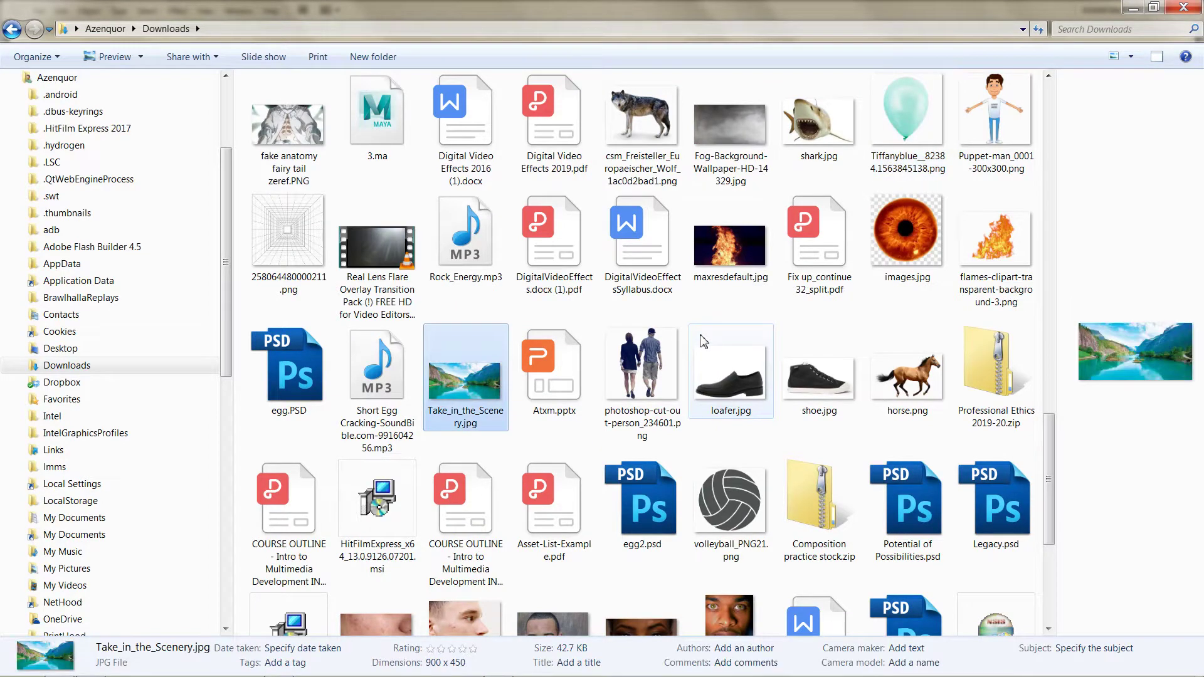
pyautogui.press('t')
pyautogui.press('w')
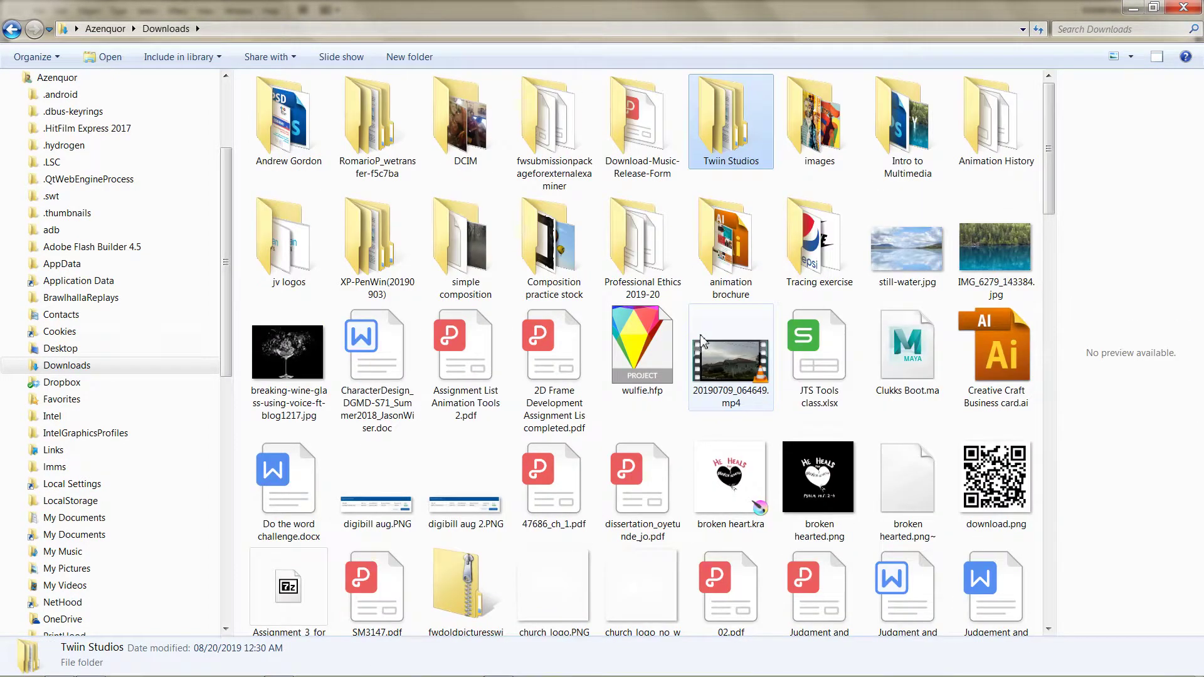
pyautogui.press('t')
pyautogui.press('Return')
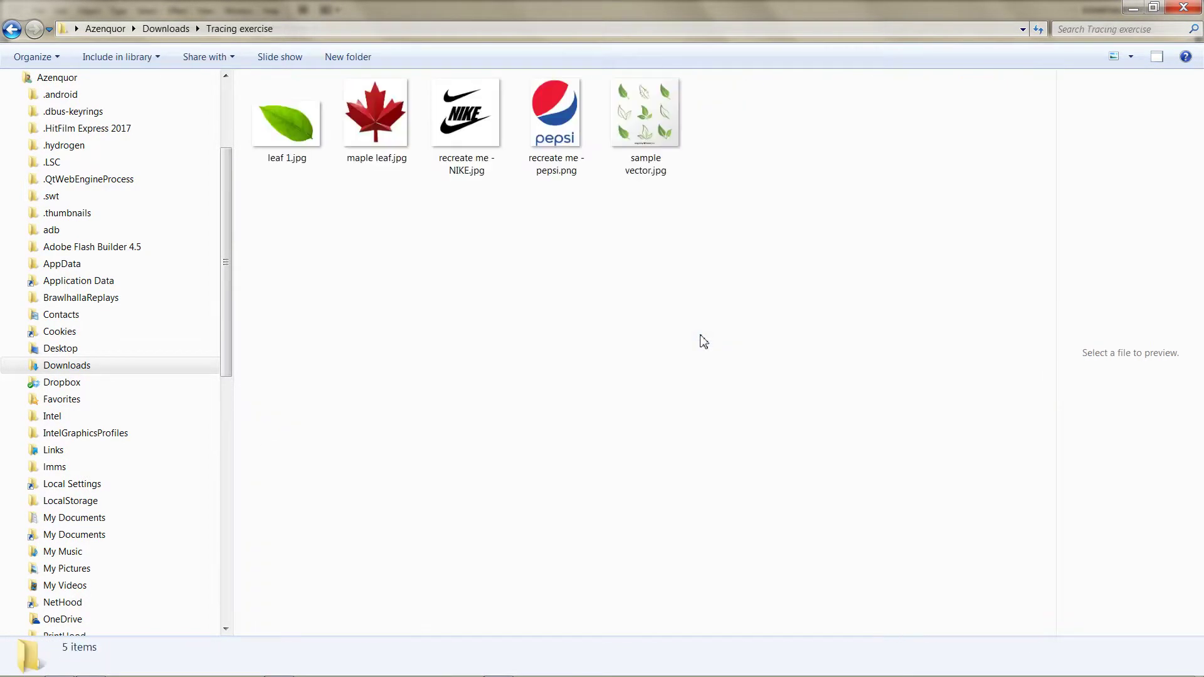
# Step: Open recreate me - pepsi.png in Windows Photo Viewer and browse the tracing images through to maple leaf.jpg
pyautogui.click(555, 133)
pyautogui.doubleClick(552, 133)
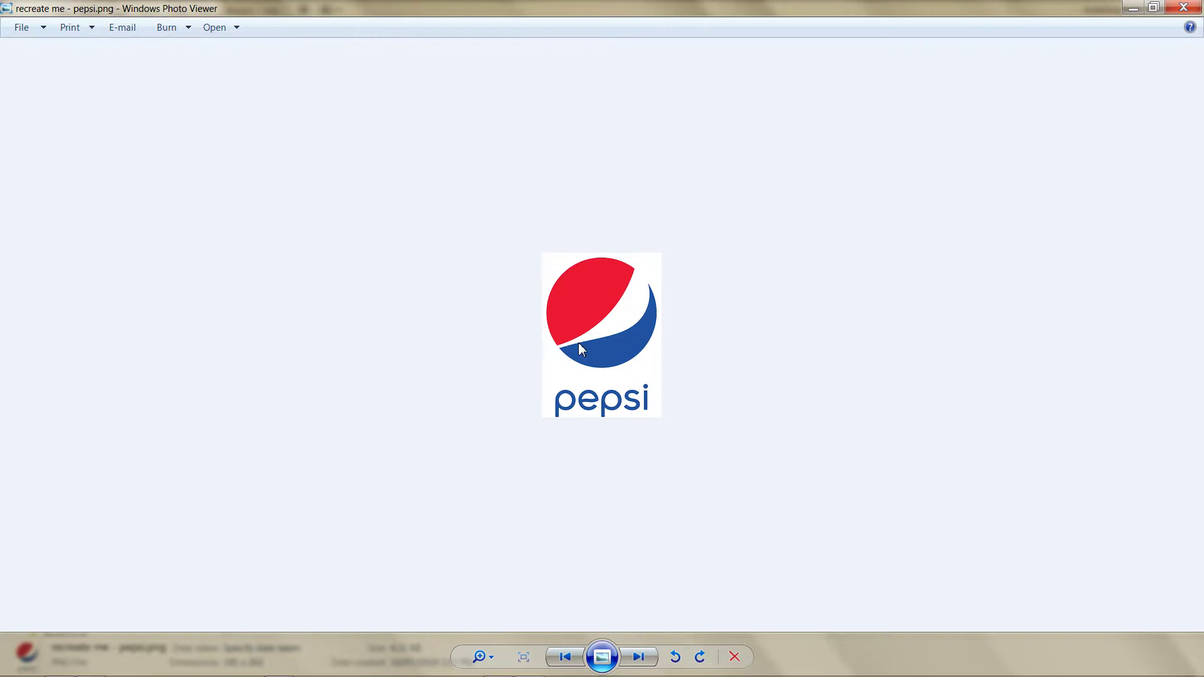
pyautogui.press('Right')
pyautogui.press('Right')
pyautogui.press('Right')
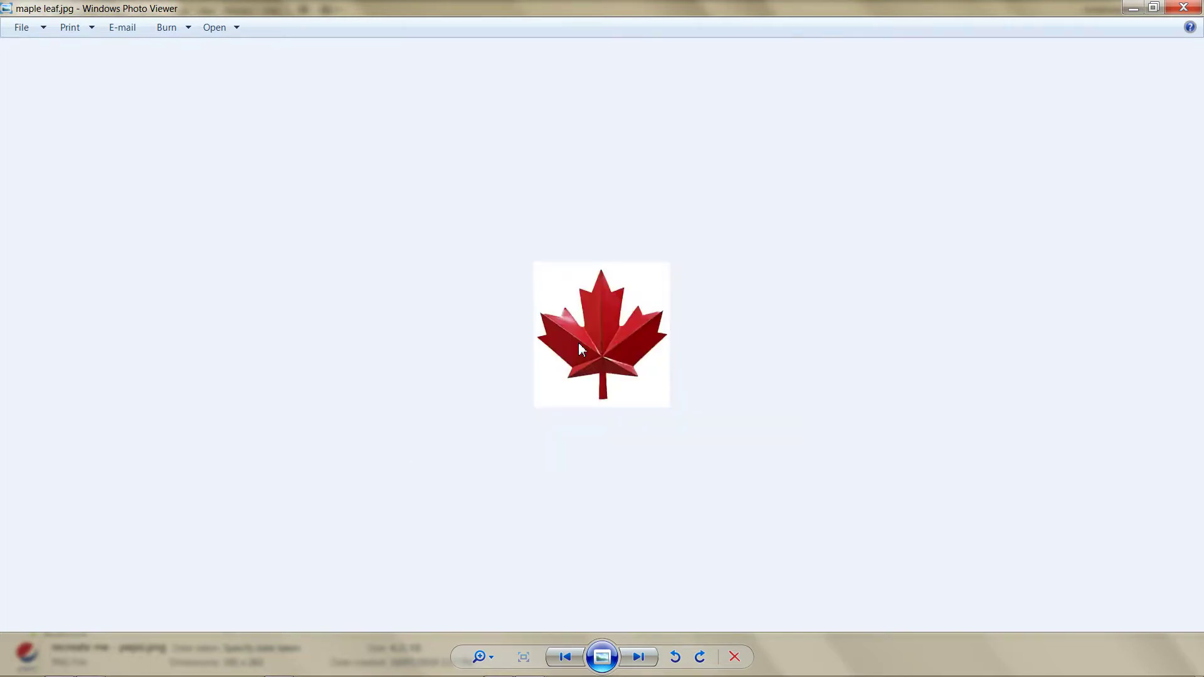
# Step: Switch back to Illustrator with its panels shown and place the Pathfinder panel directly below the Align panel
pyautogui.hotkey('alt', 'Tab')
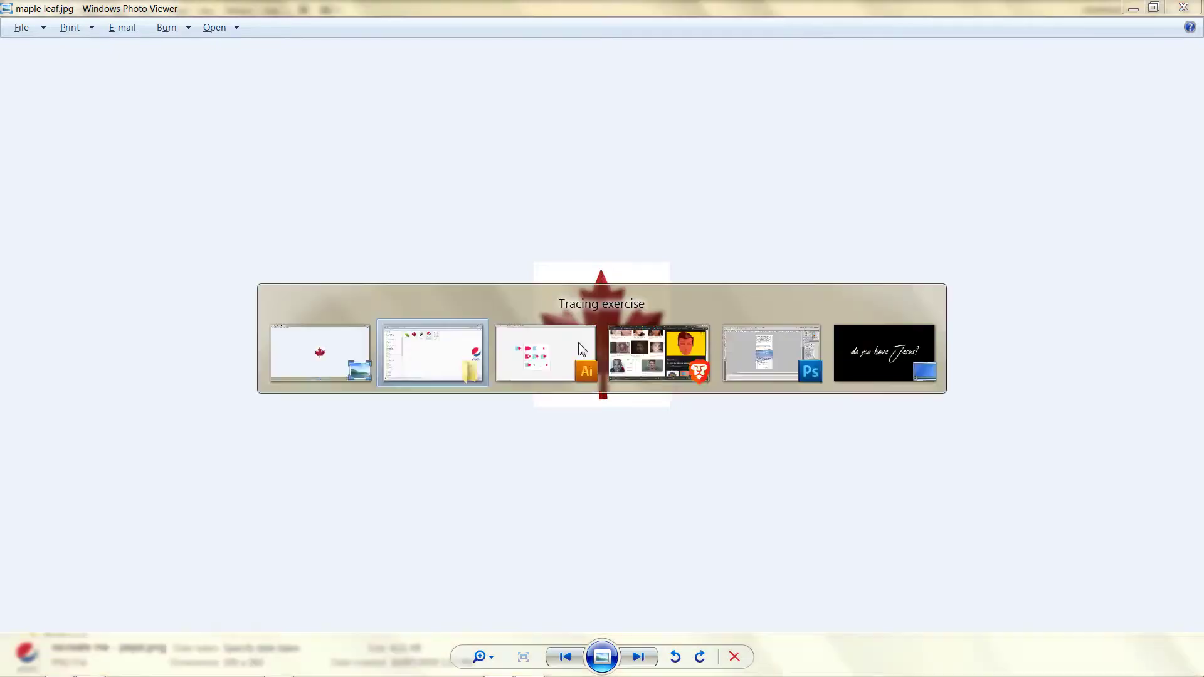
pyautogui.hotkey('alt', 'Tab')
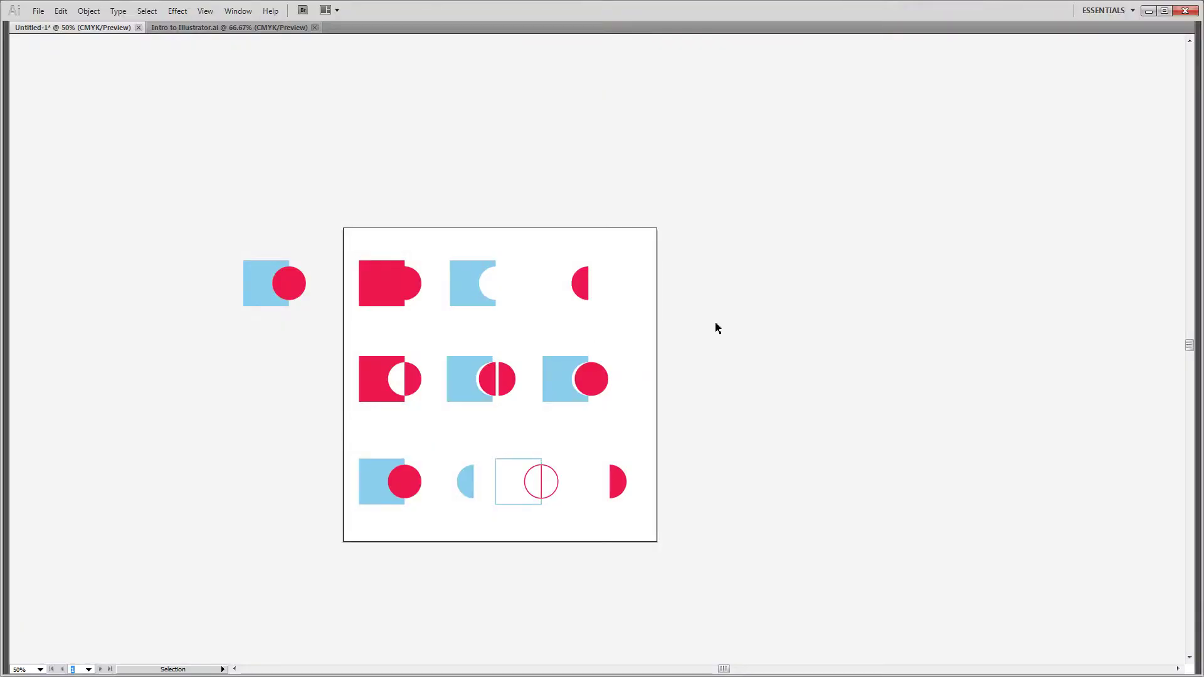
pyautogui.moveTo(718, 329); pyautogui.dragTo(573, 286)
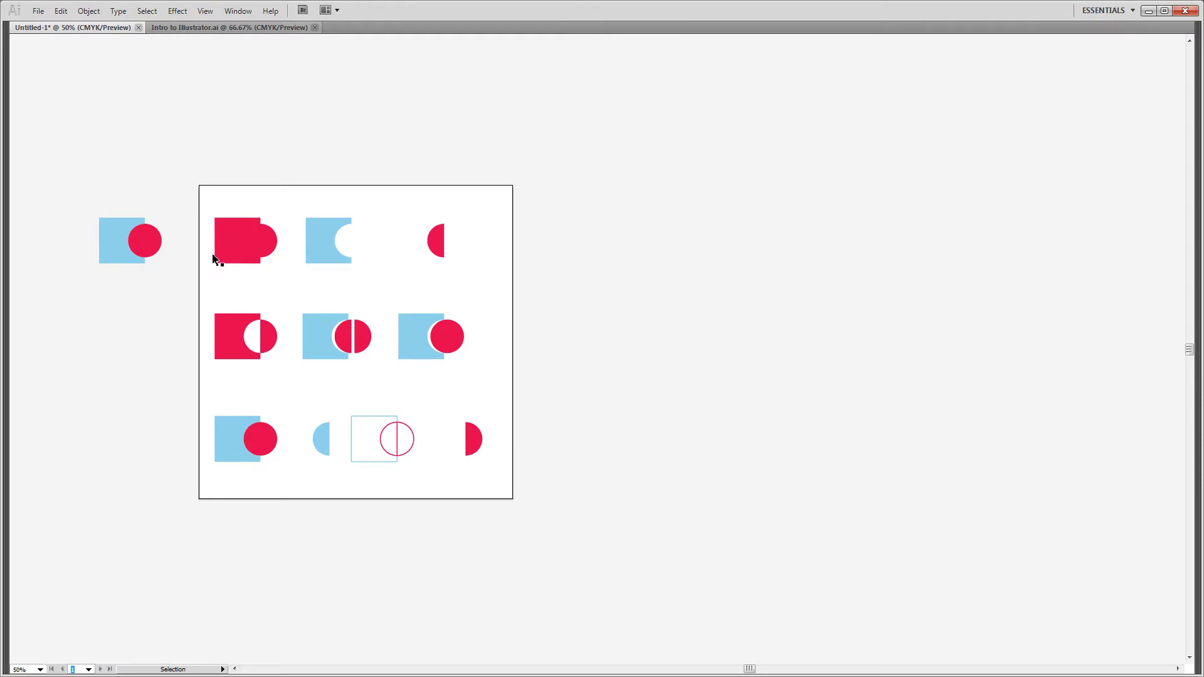
pyautogui.press('Tab')
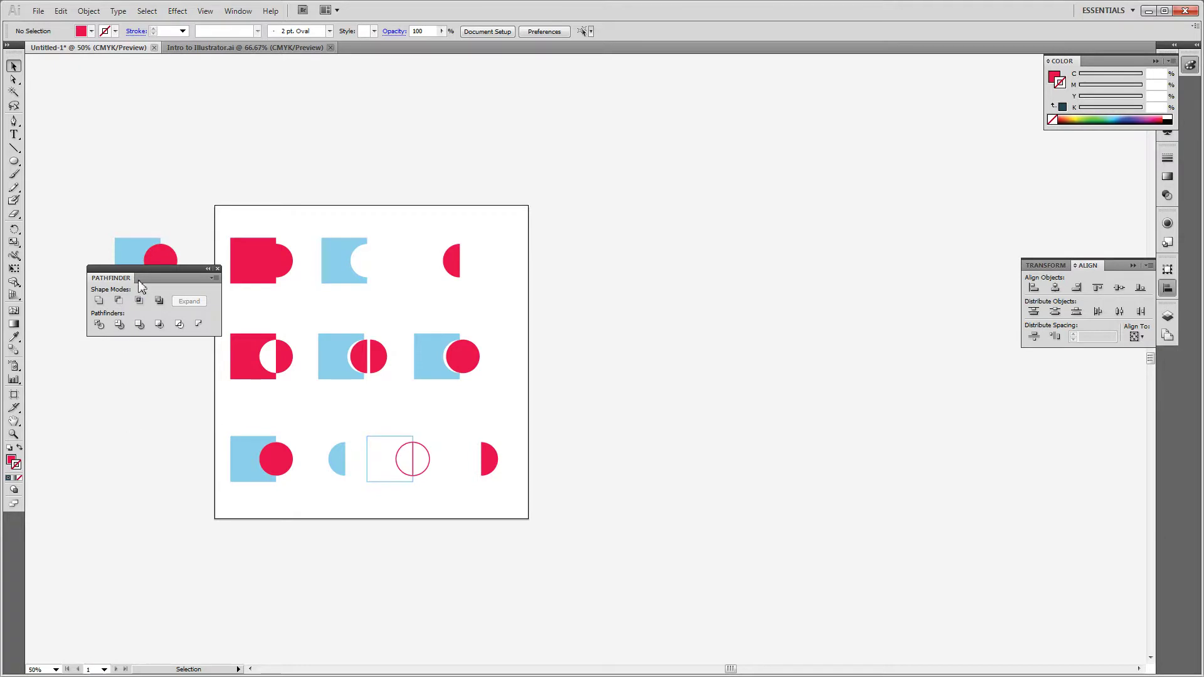
pyautogui.moveTo(138, 268); pyautogui.dragTo(1076, 351)
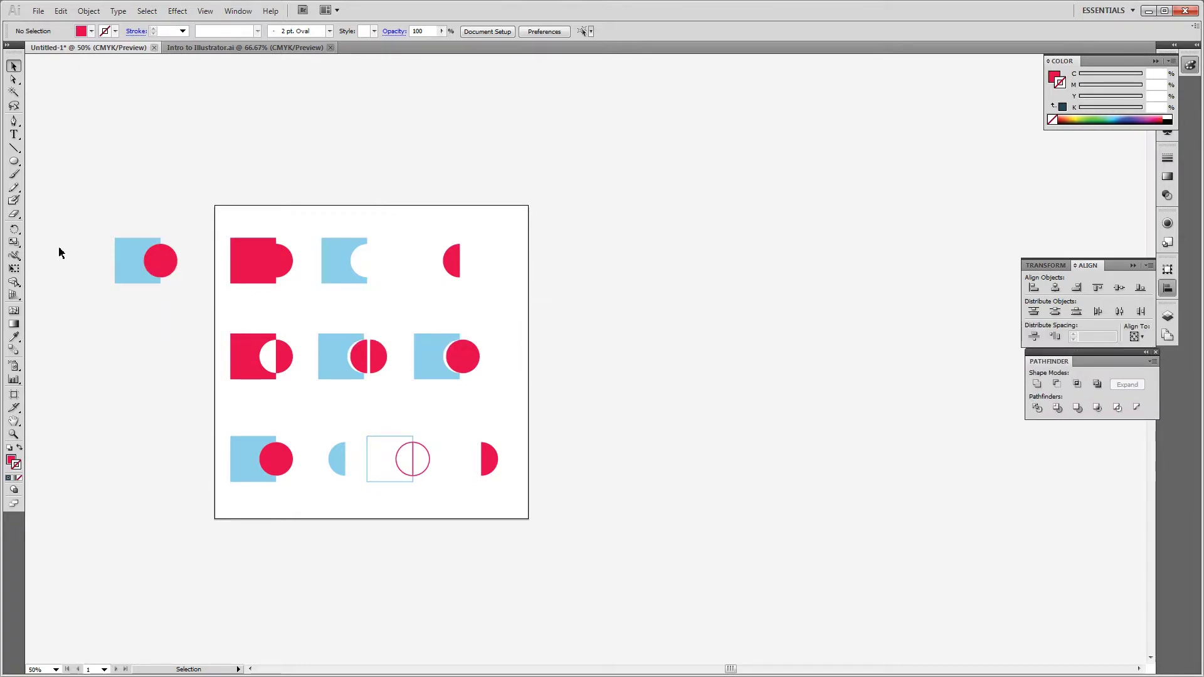
# Step: Move the spare square-and-circle pair above the artboard and create a new artboard fitted to its blue square
pyautogui.moveTo(88, 218); pyautogui.dragTo(261, 176)
pyautogui.click(14, 394)
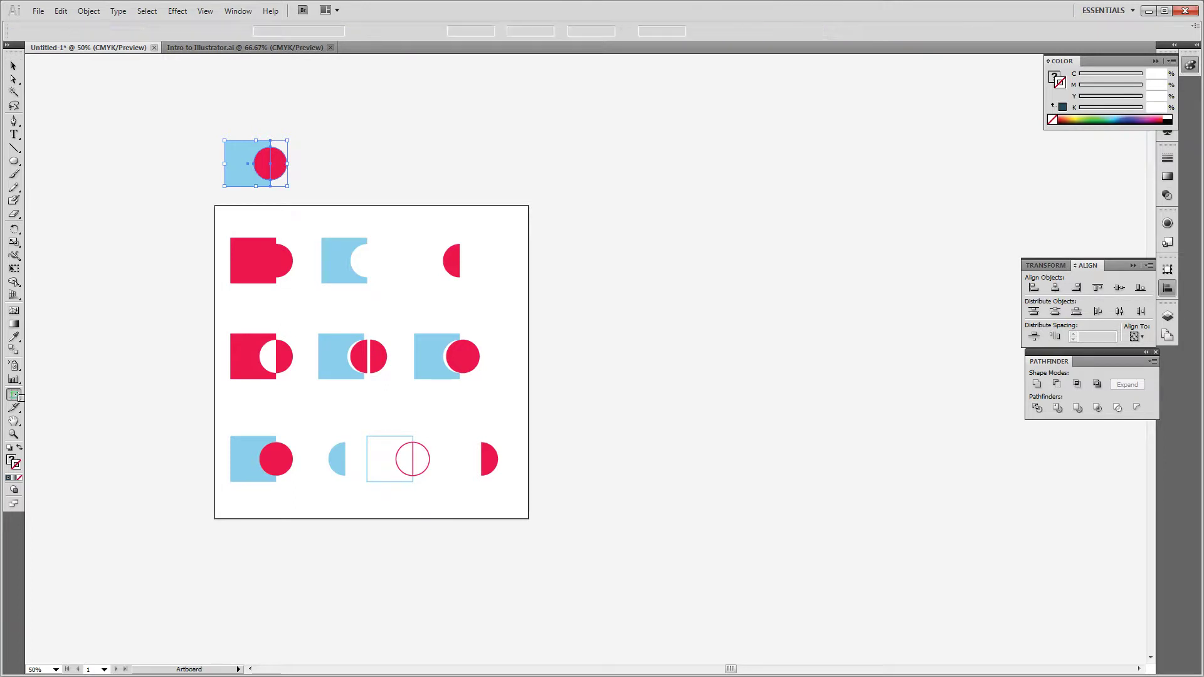
pyautogui.click(241, 154)
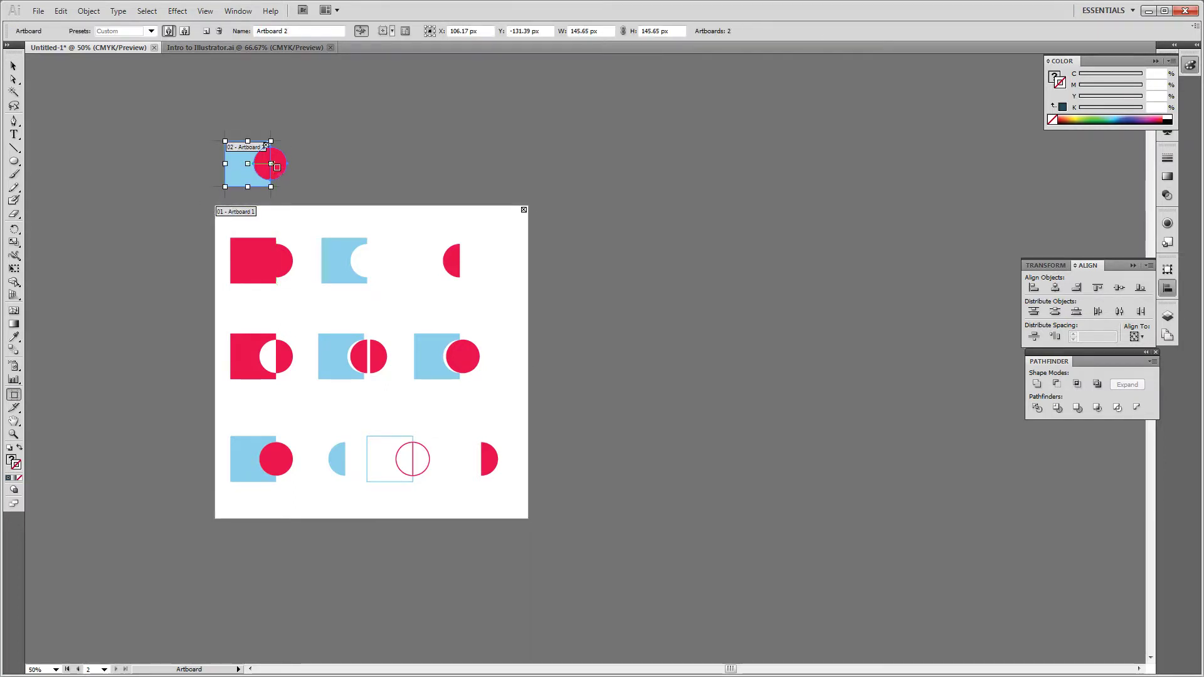
# Step: Enlarge Artboard 2 to about 263 × 214 px so it surrounds the square-and-circle pair with a margin, and leave artboard editing
pyautogui.moveTo(276, 167); pyautogui.dragTo(303, 167)
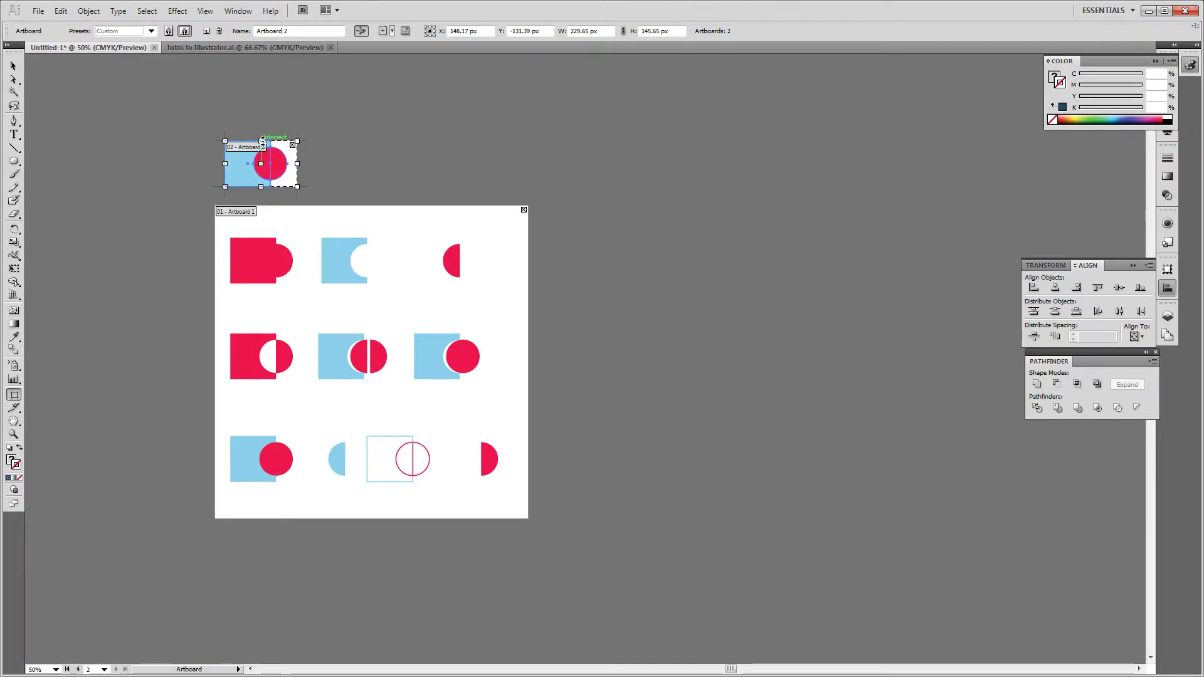
pyautogui.moveTo(262, 142); pyautogui.dragTo(258, 194)
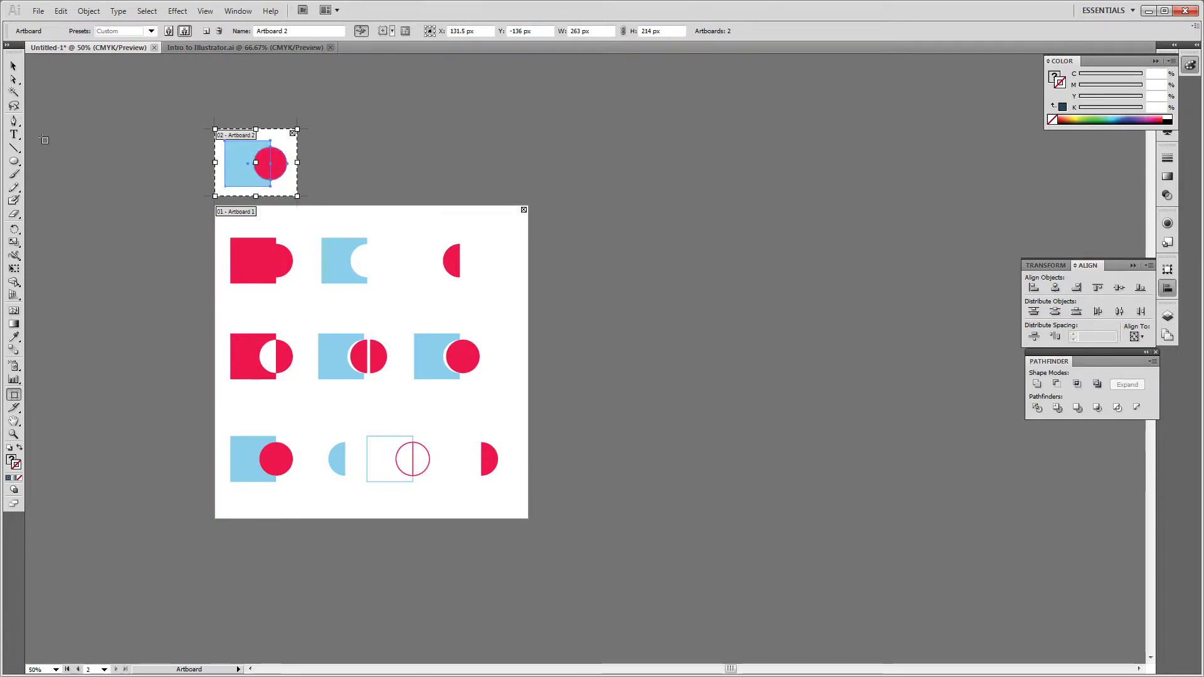
pyautogui.click(13, 66)
pyautogui.click(86, 112)
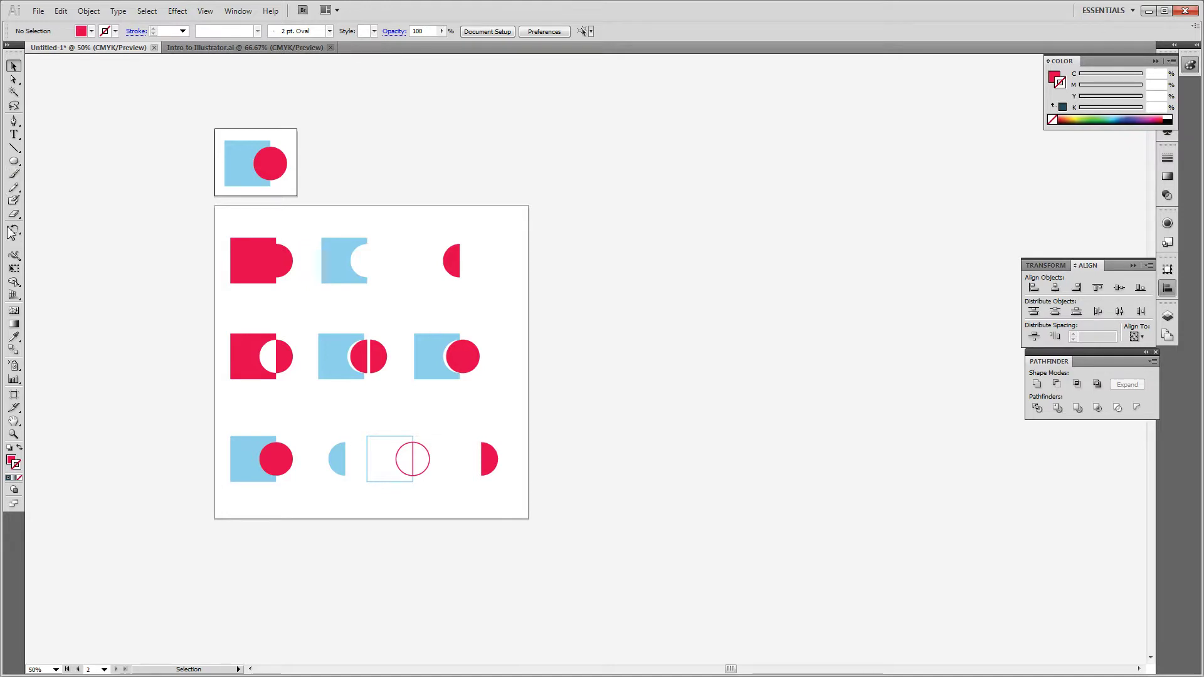
# Step: Draw a third artboard of about 994 × 999 px beside Artboard 1, aligned with its upper and lower edges
pyautogui.click(15, 395)
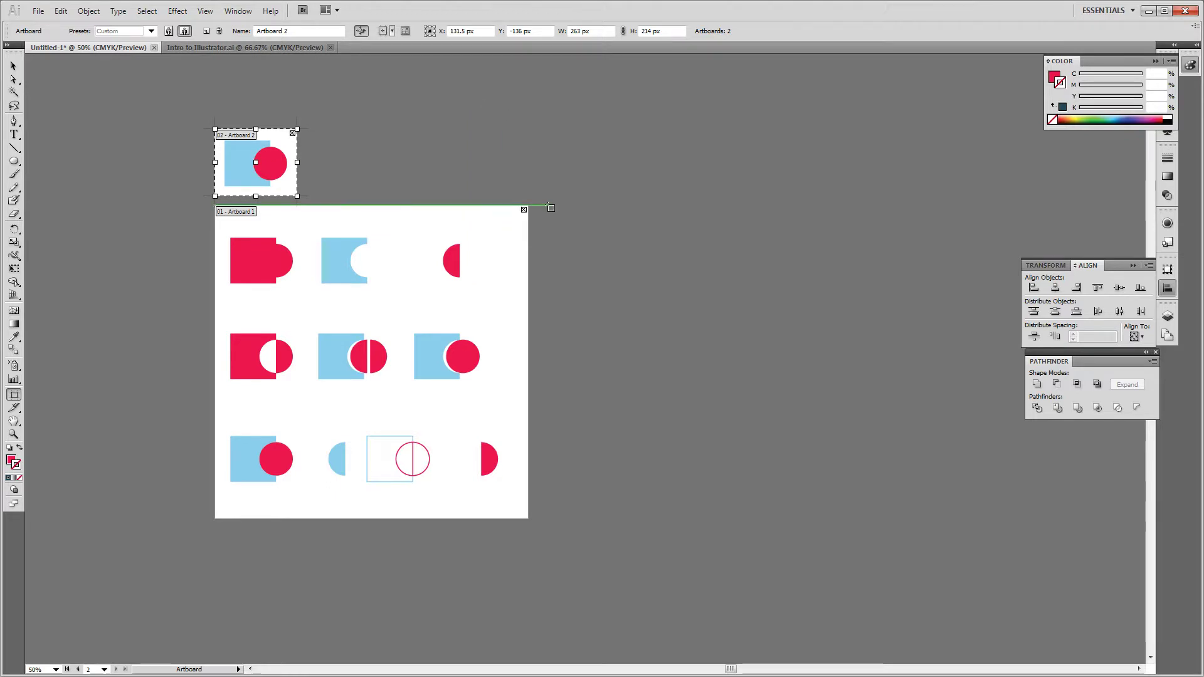
pyautogui.moveTo(550, 207); pyautogui.dragTo(866, 521)
pyautogui.moveTo(932, 361); pyautogui.dragTo(860, 361)
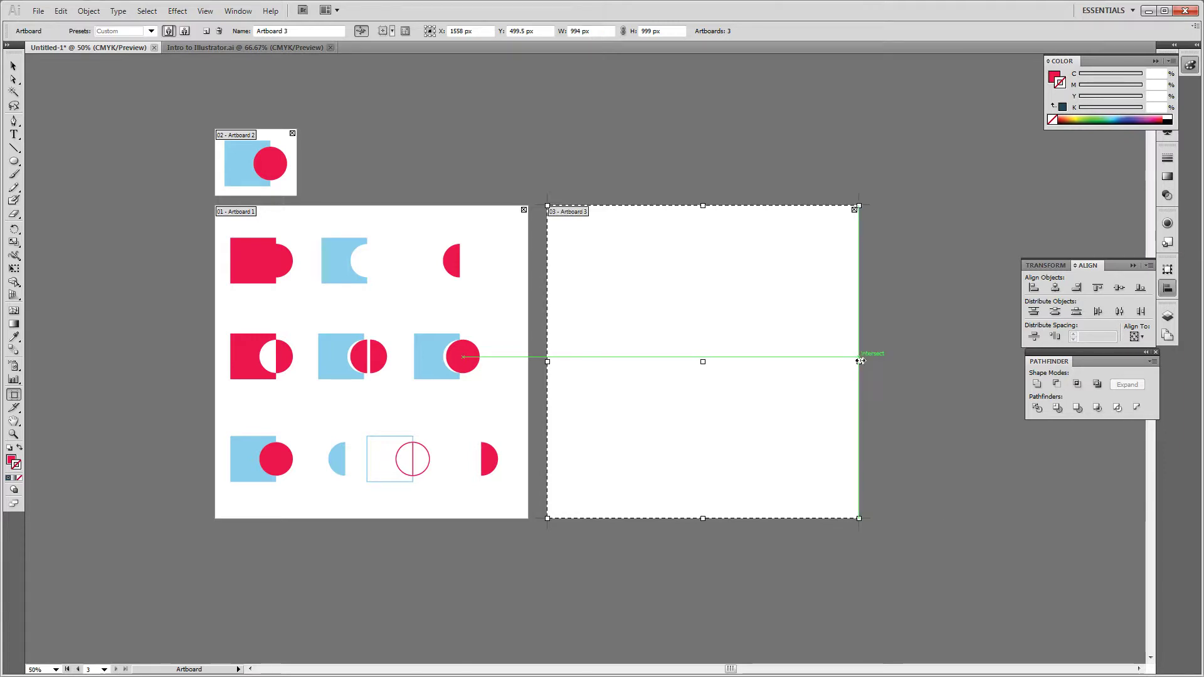
pyautogui.press('v')
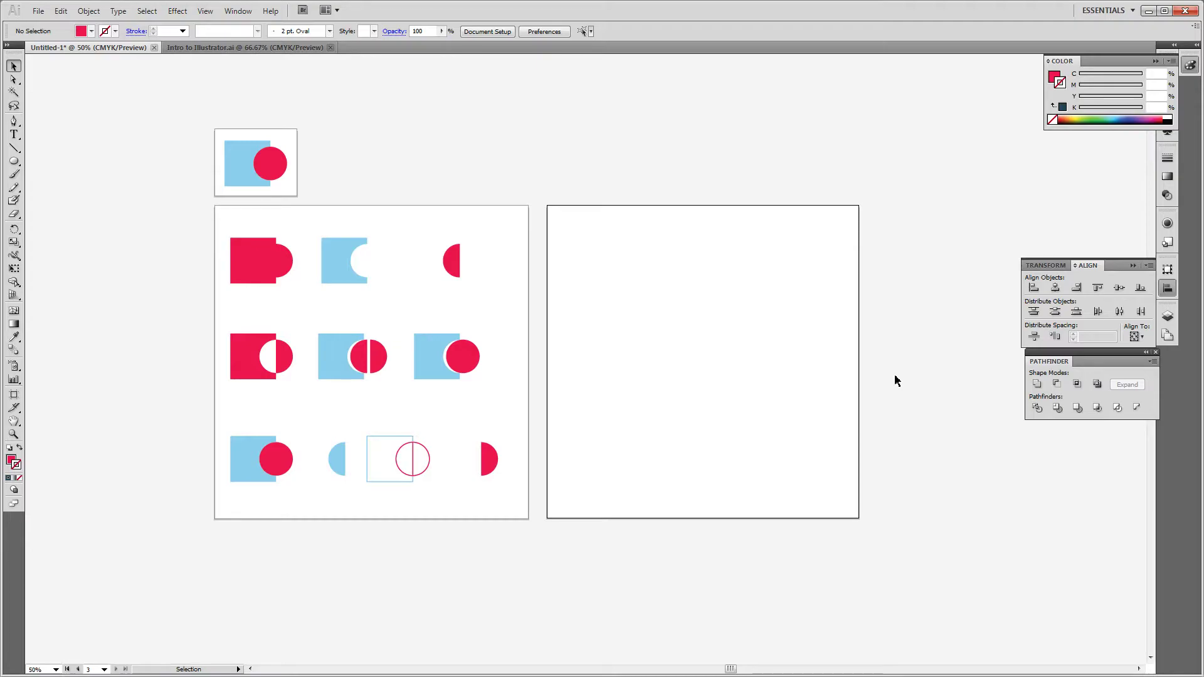
# Step: Bring recreate me - pepsi.png from the Tracing exercise folder in Explorer onto the upper-left corner of the third artboard
pyautogui.hotkey('alt', 'Tab')
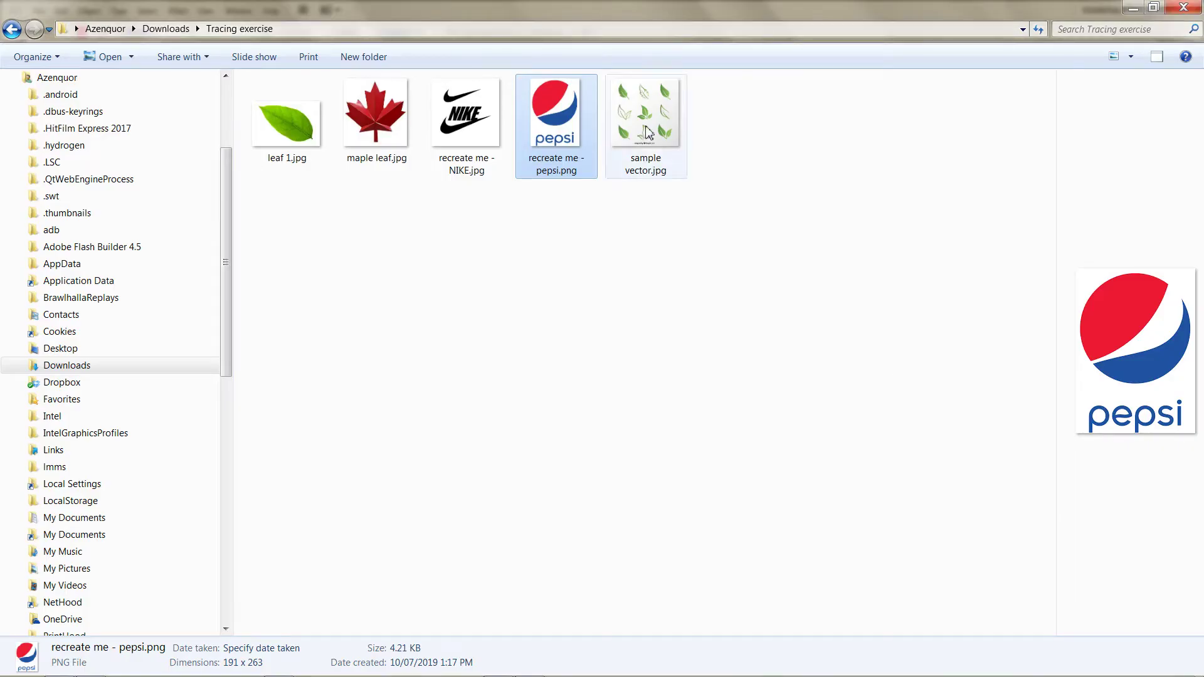
pyautogui.moveTo(568, 131); pyautogui.dragTo(595, 259)
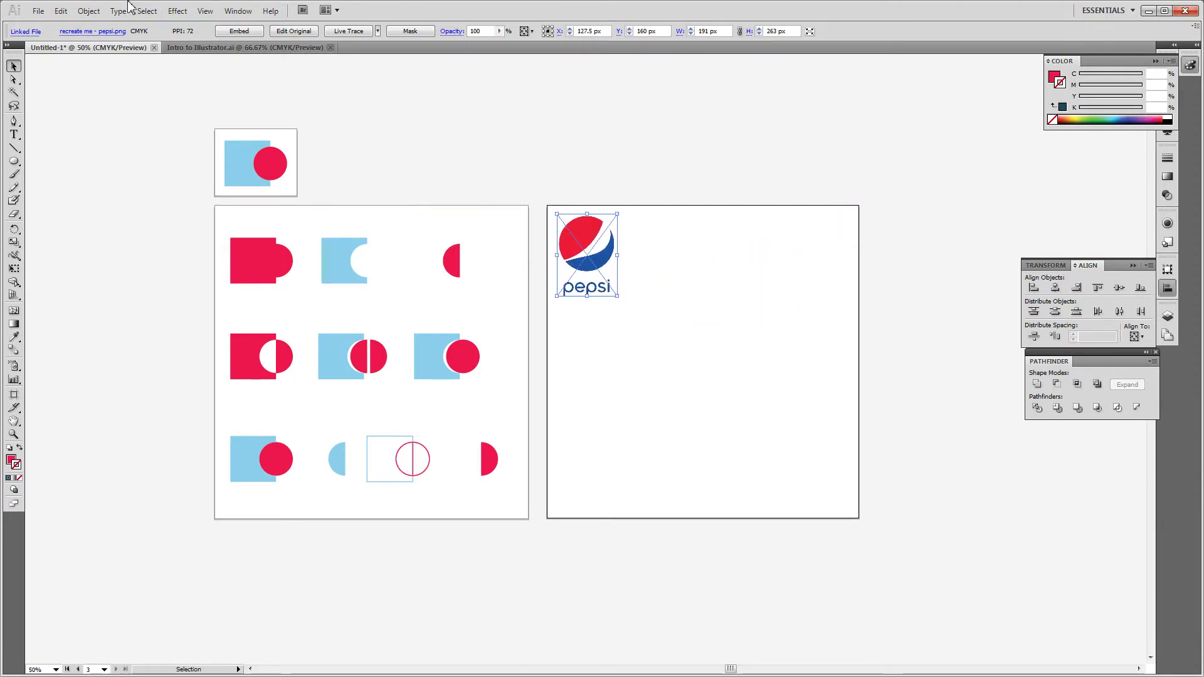
# Step: Place a second copy of recreate me - pepsi.png from the Tracing exercise folder below the first one
pyautogui.click(39, 11)
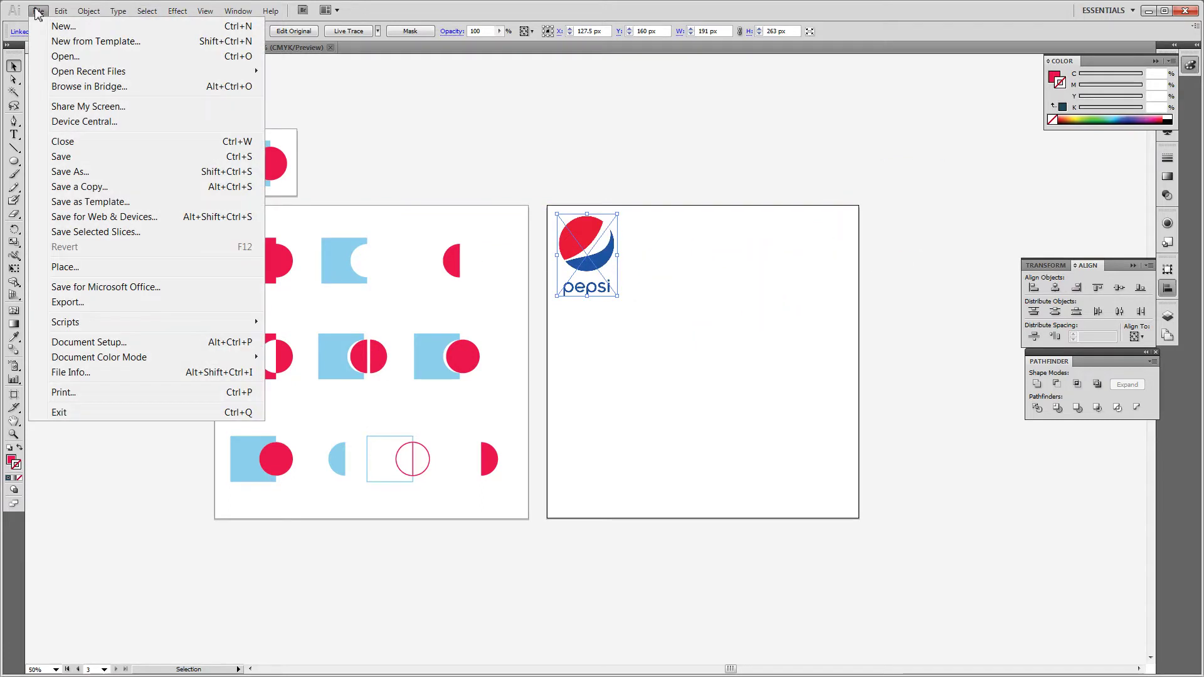
pyautogui.click(105, 268)
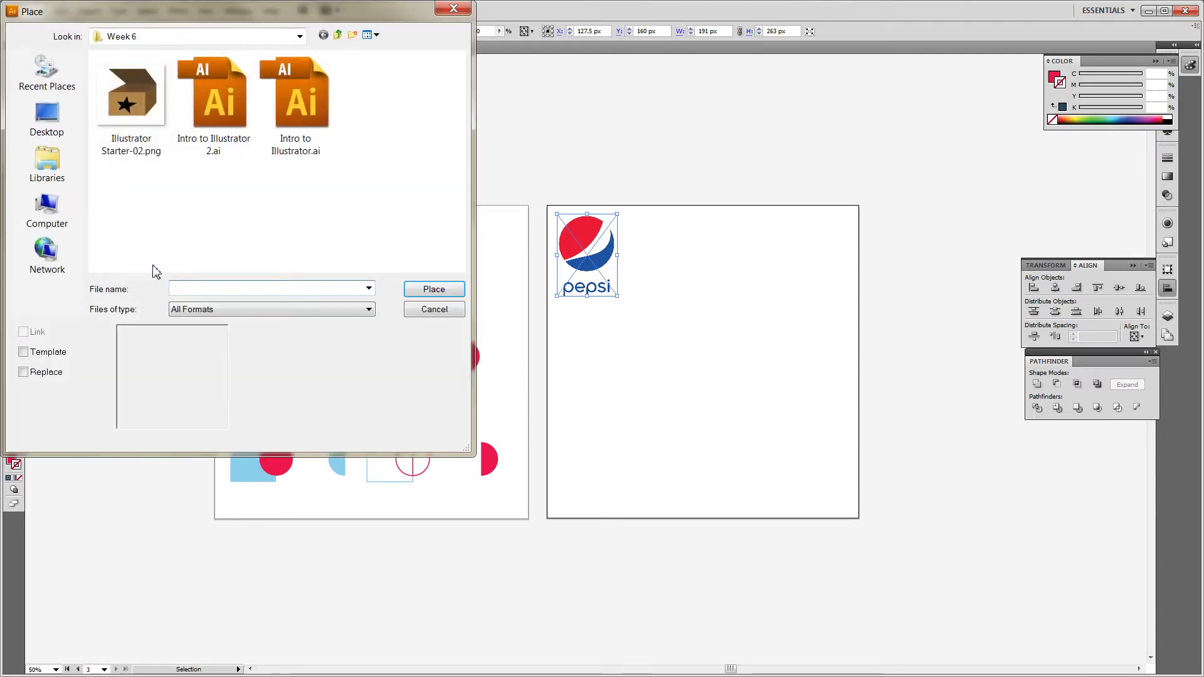
pyautogui.click(47, 75)
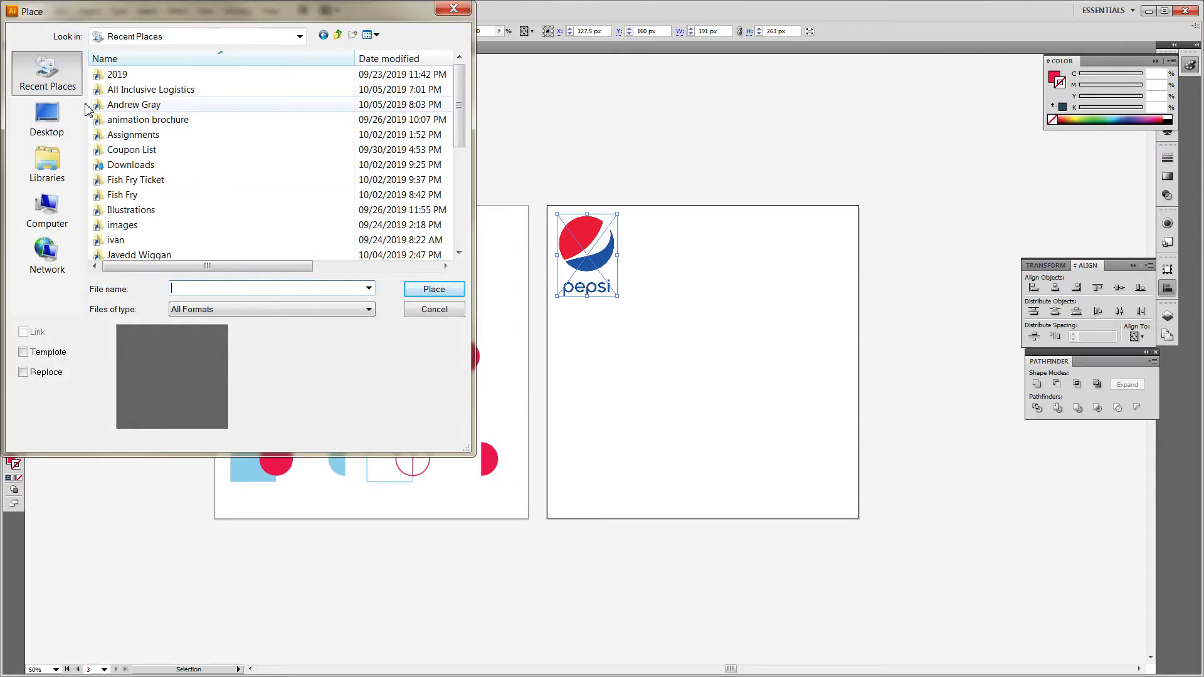
pyautogui.click(168, 134)
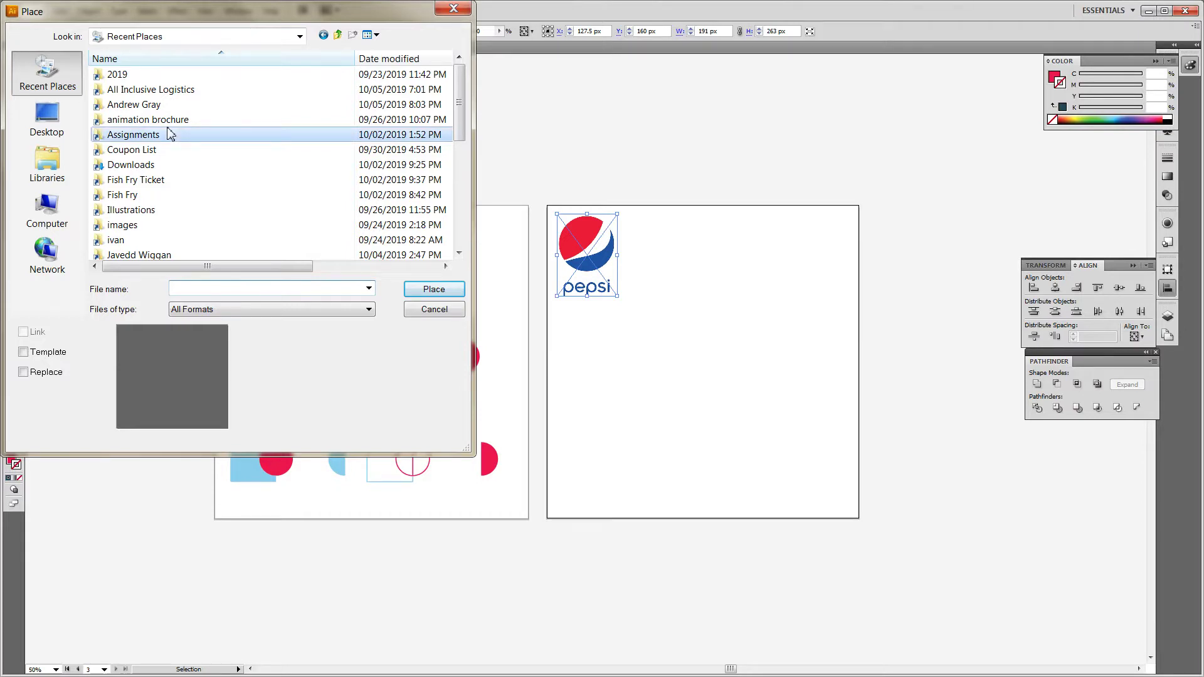
pyautogui.press('t')
pyautogui.press('t')
pyautogui.press('t')
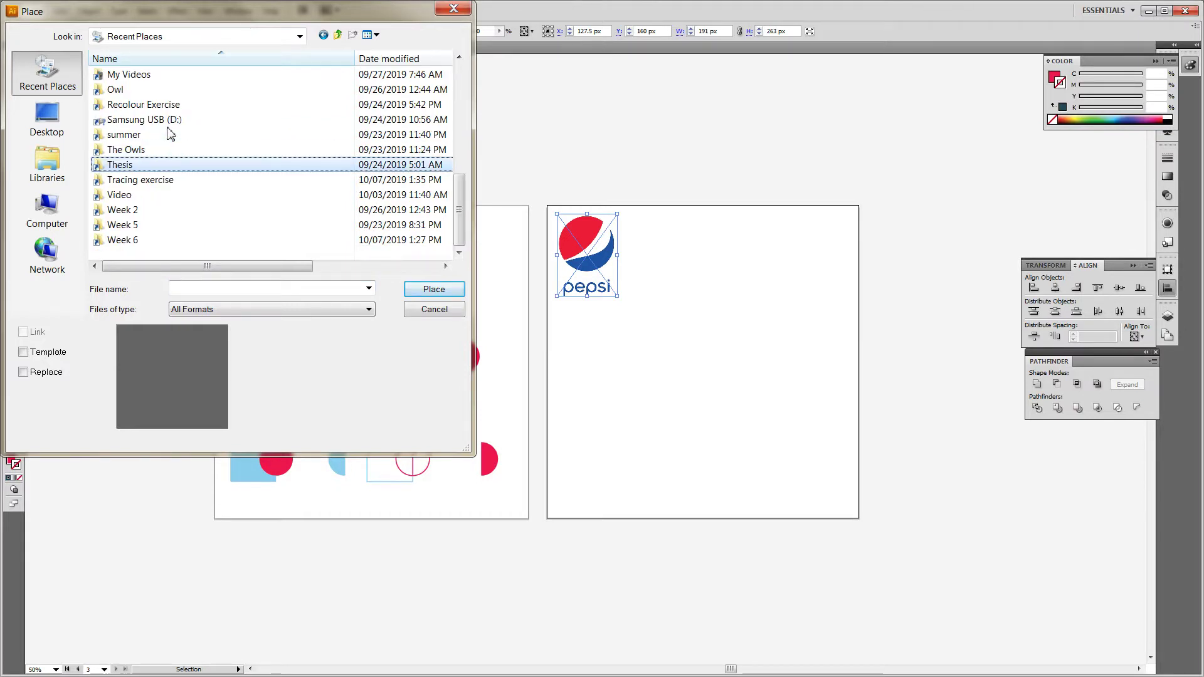
pyautogui.press('Return')
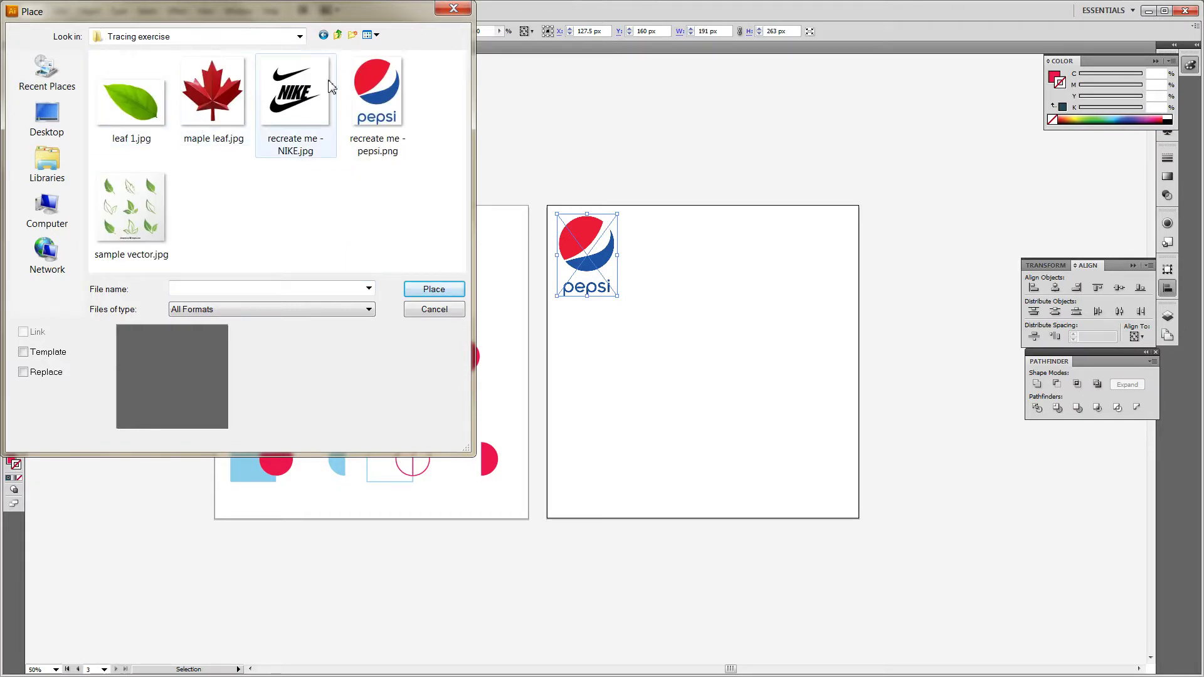
pyautogui.doubleClick(371, 95)
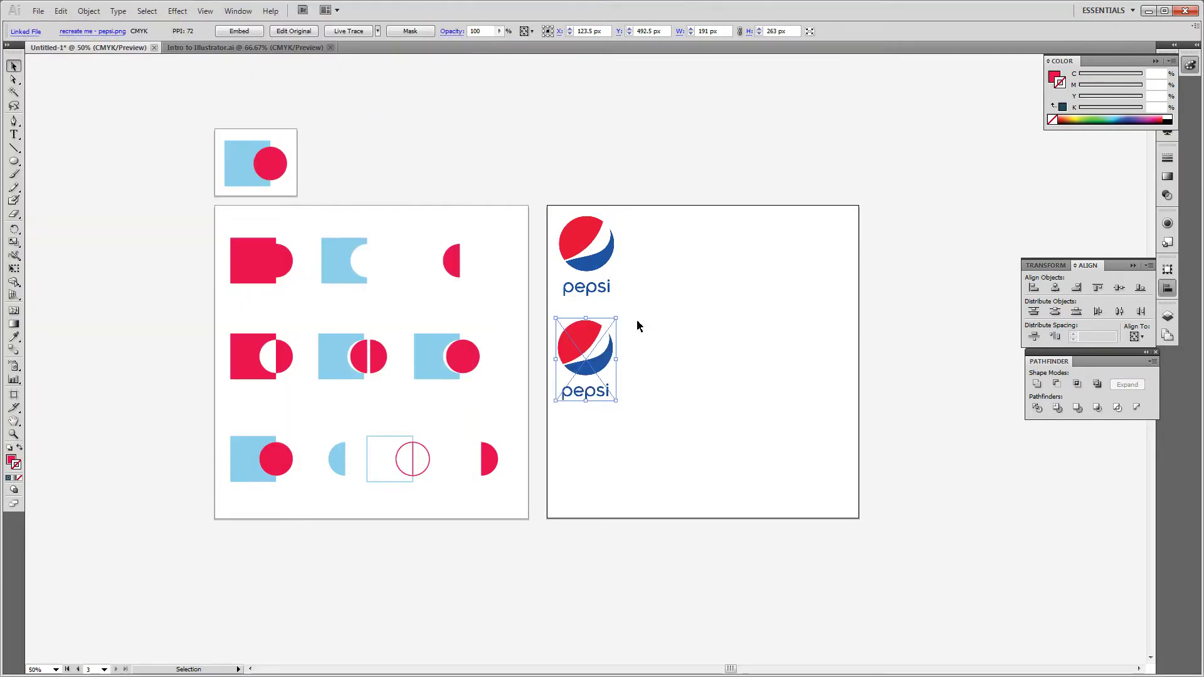
pyautogui.click(638, 325)
# Step: Open recreate me - pepsi.png from the Tracing exercise folder as a separate document
pyautogui.click(39, 11)
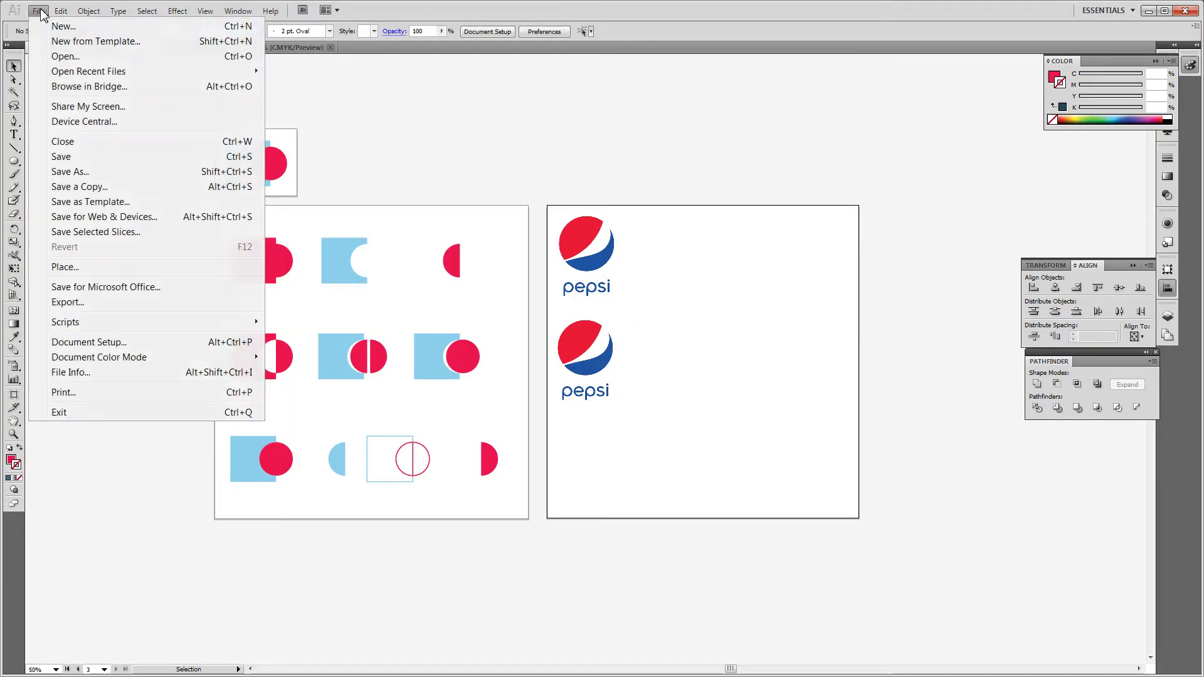
pyautogui.click(58, 54)
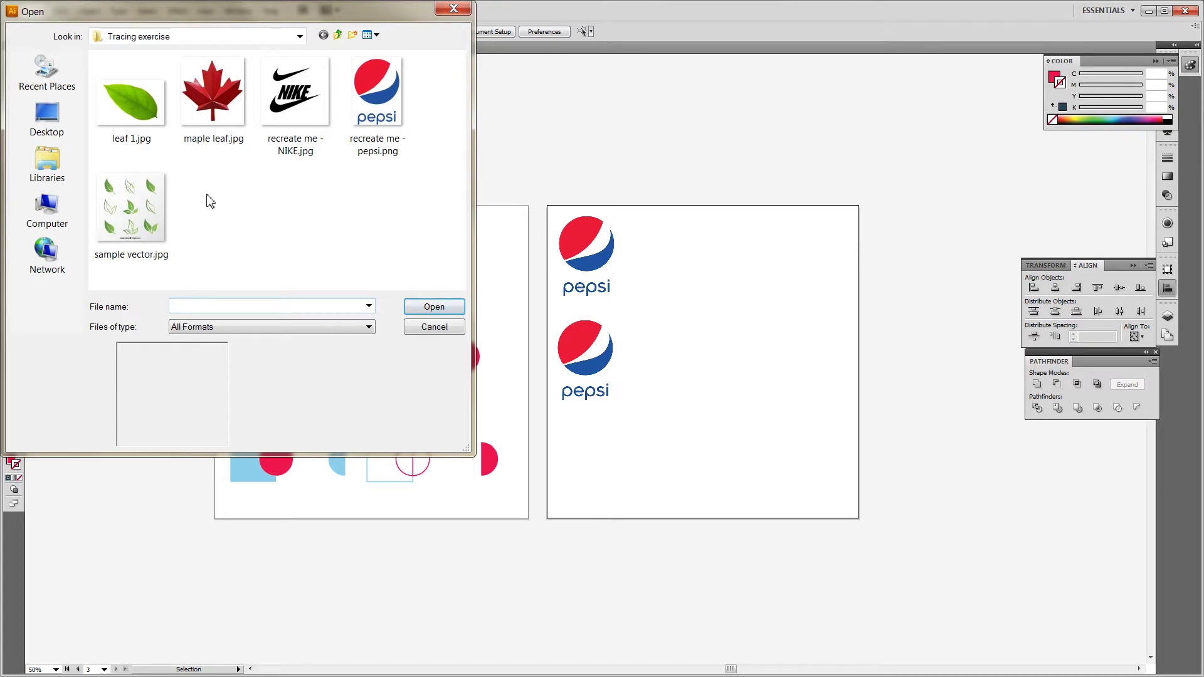
pyautogui.doubleClick(379, 91)
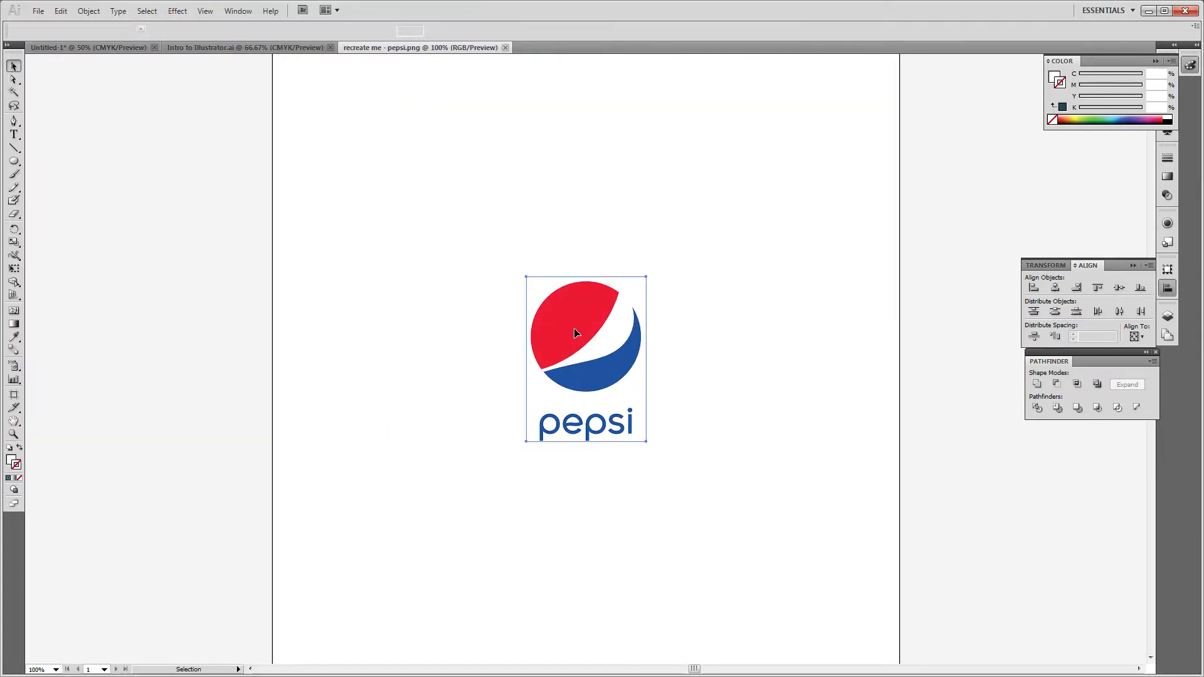
pyautogui.press('a')
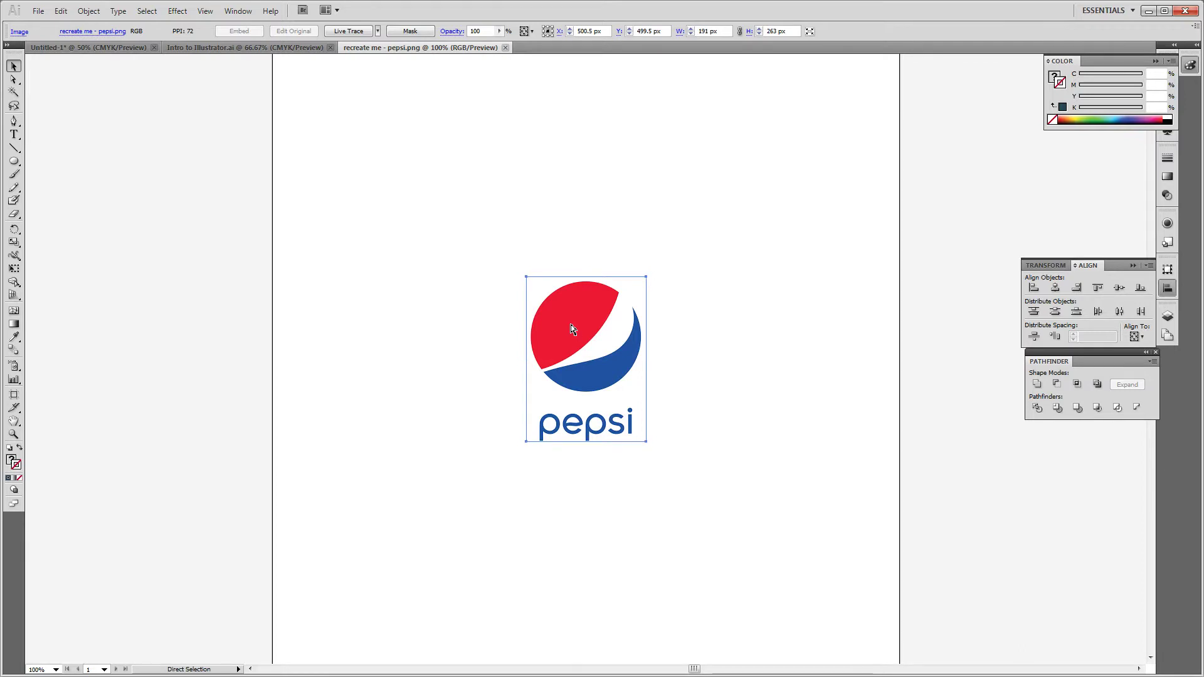
pyautogui.press('v')
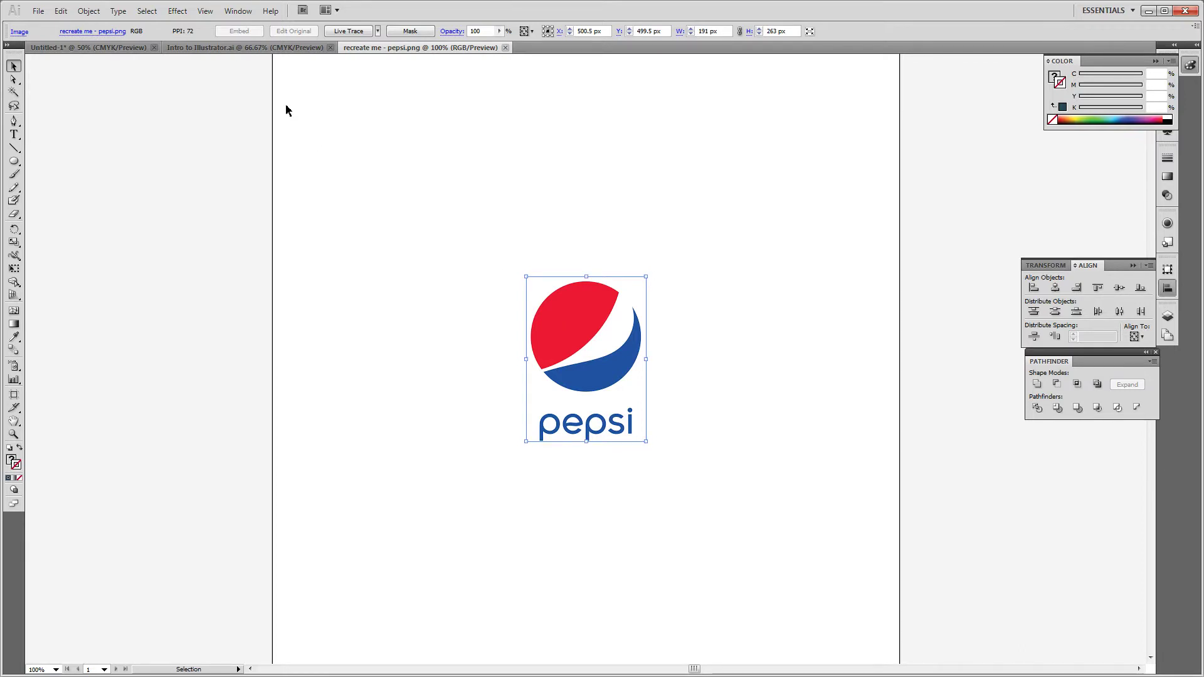
# Step: Return to the Untitled-1 document and delete the lower of the two Pepsi images
pyautogui.click(242, 48)
pyautogui.click(101, 50)
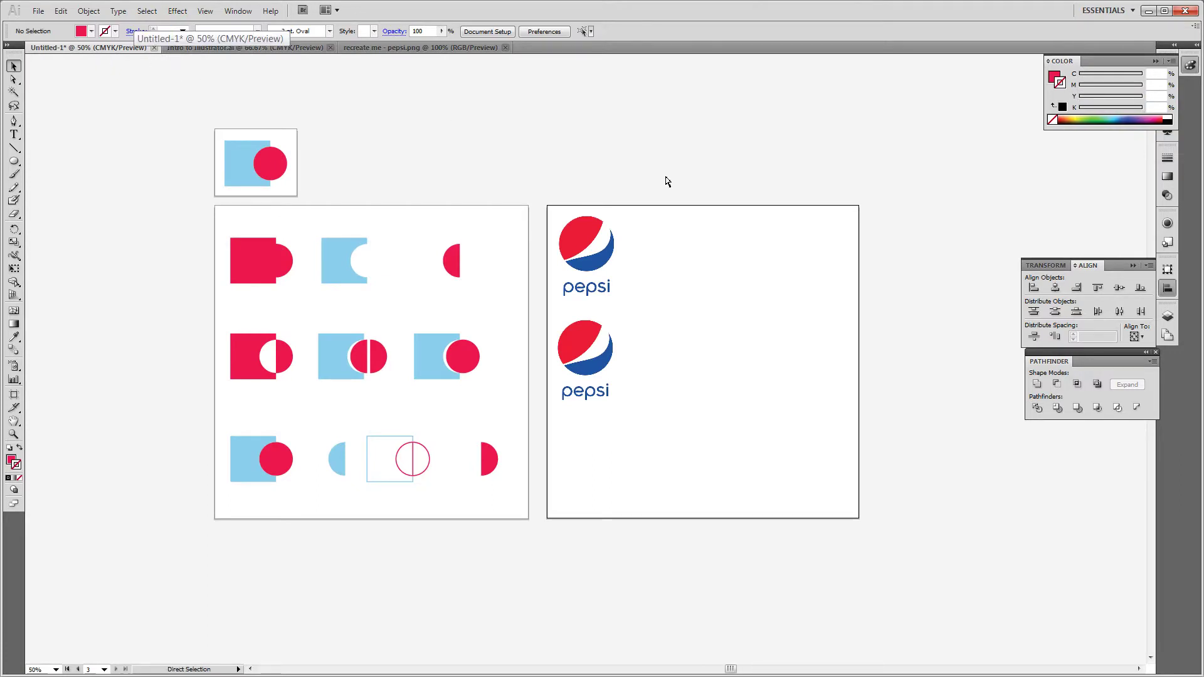
pyautogui.click(582, 328)
pyautogui.moveTo(582, 328); pyautogui.dragTo(688, 347)
pyautogui.press('Delete')
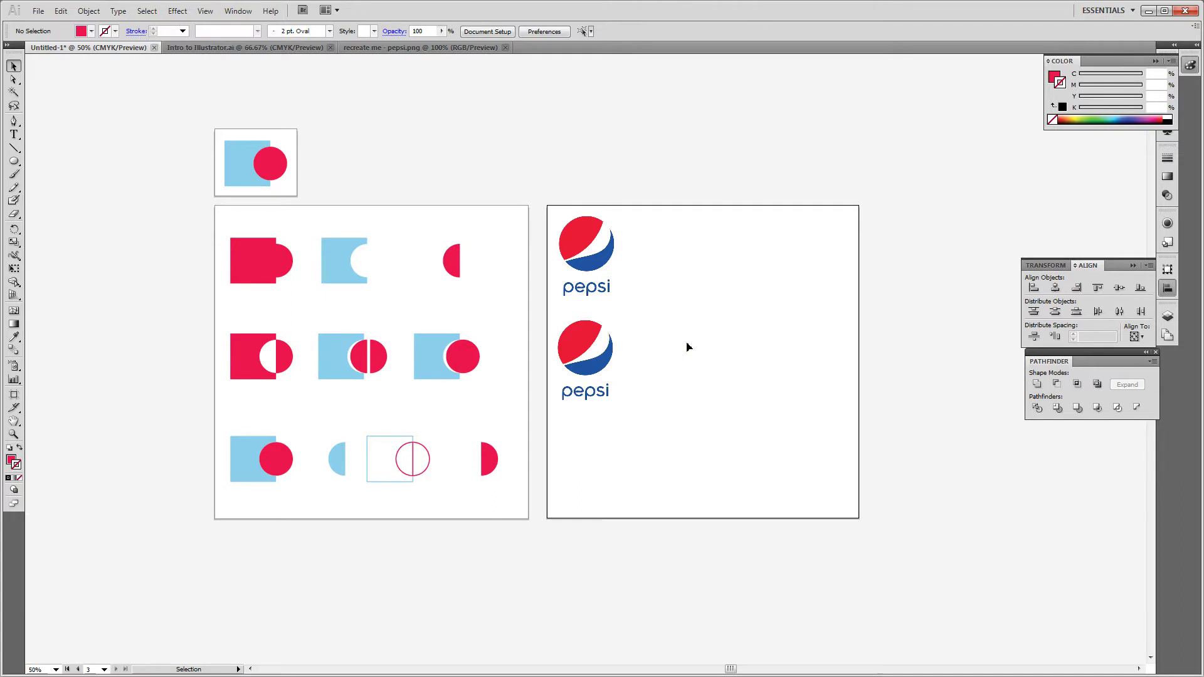
pyautogui.hscroll(3, 688, 345)
pyautogui.scroll(2, 689, 354)
pyautogui.scroll(-1, 690, 354)
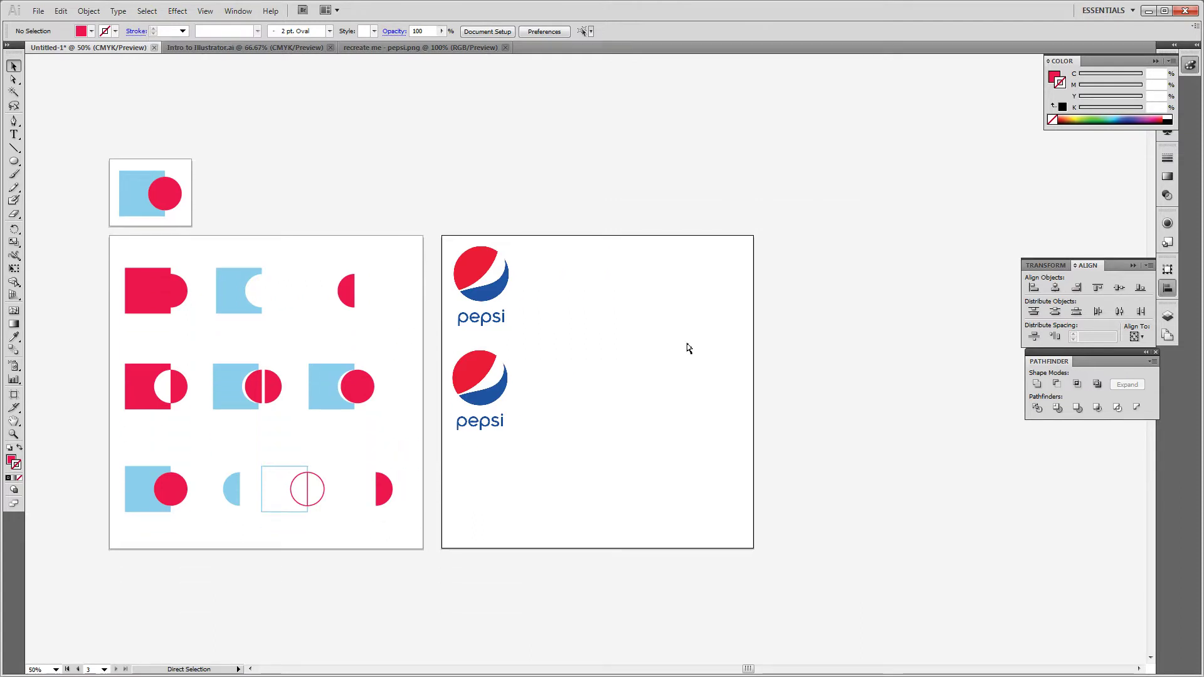
pyautogui.hotkey('ctrl', '=')
pyautogui.hotkey('ctrl', '=')
pyautogui.click(404, 382)
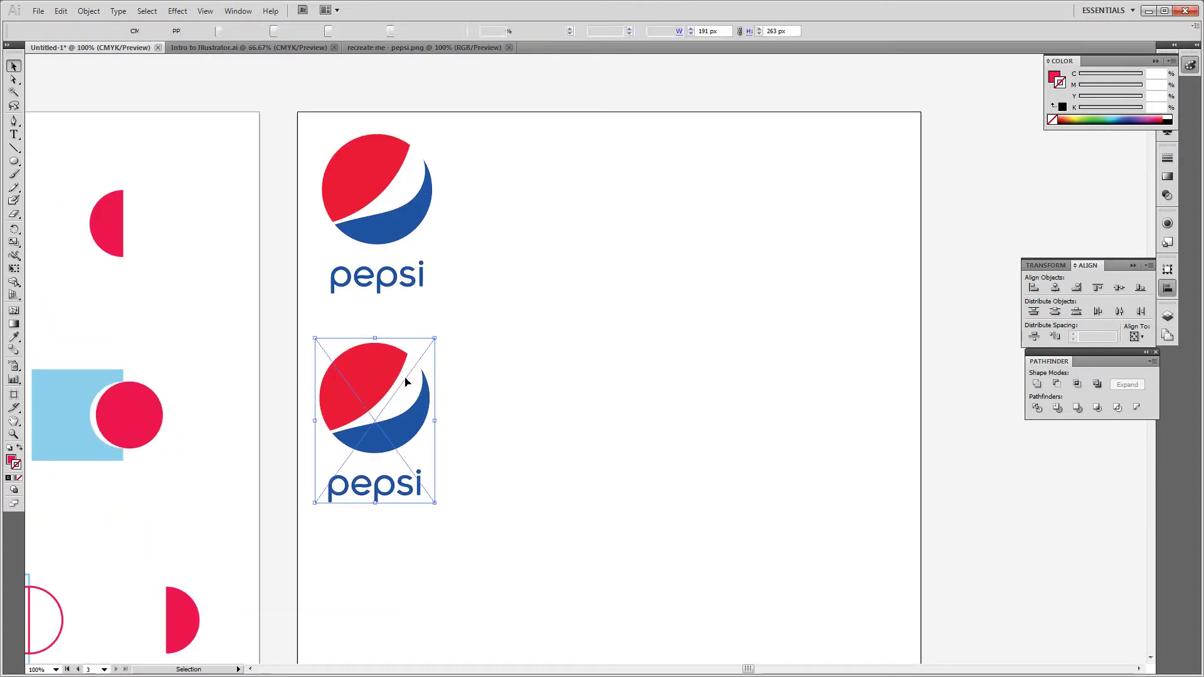
pyautogui.press('Delete')
# Step: Nudge the remaining Pepsi image up slightly and apply Live Trace to it with the Color 6 preset
pyautogui.click(385, 211)
pyautogui.moveTo(384, 210)
pyautogui.mouseDown()
pyautogui.moveTo(380, 237)
pyautogui.moveTo(385, 207)
pyautogui.mouseUp()
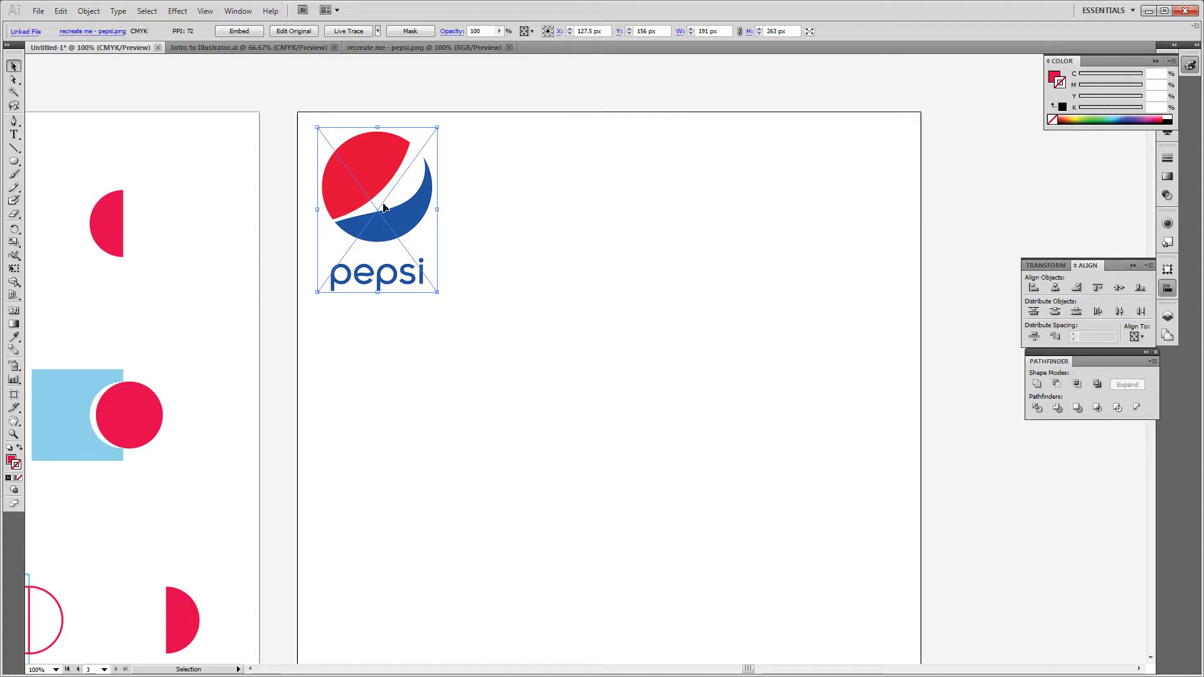
pyautogui.click(349, 33)
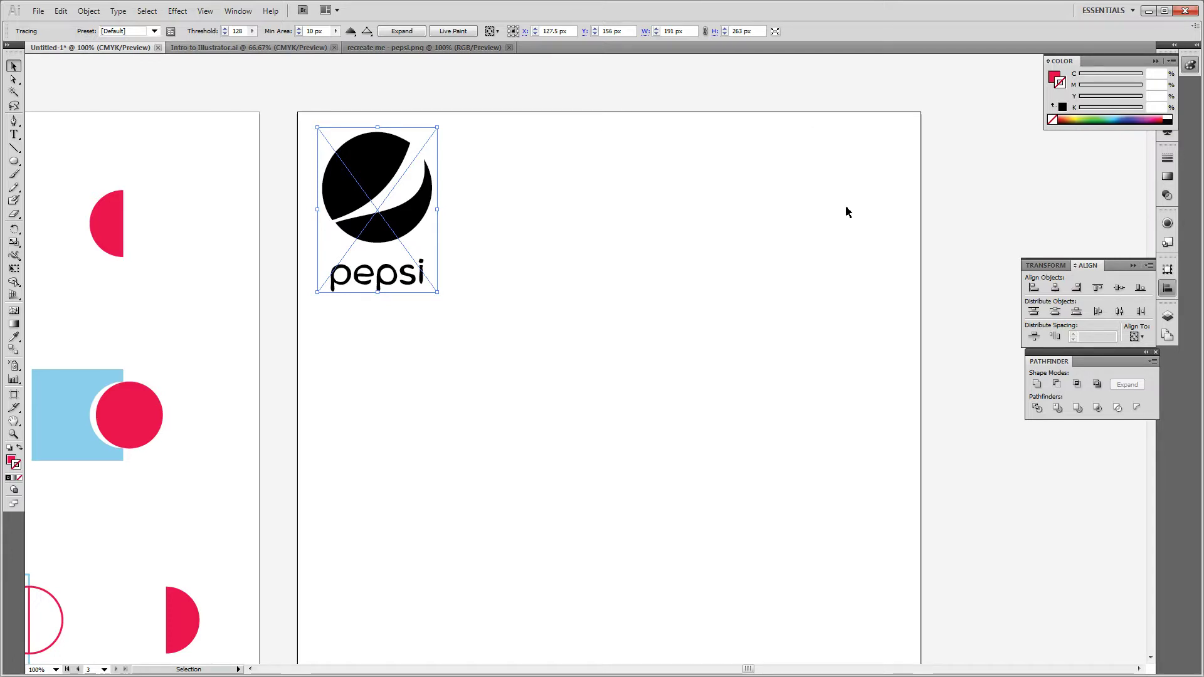
pyautogui.click(153, 31)
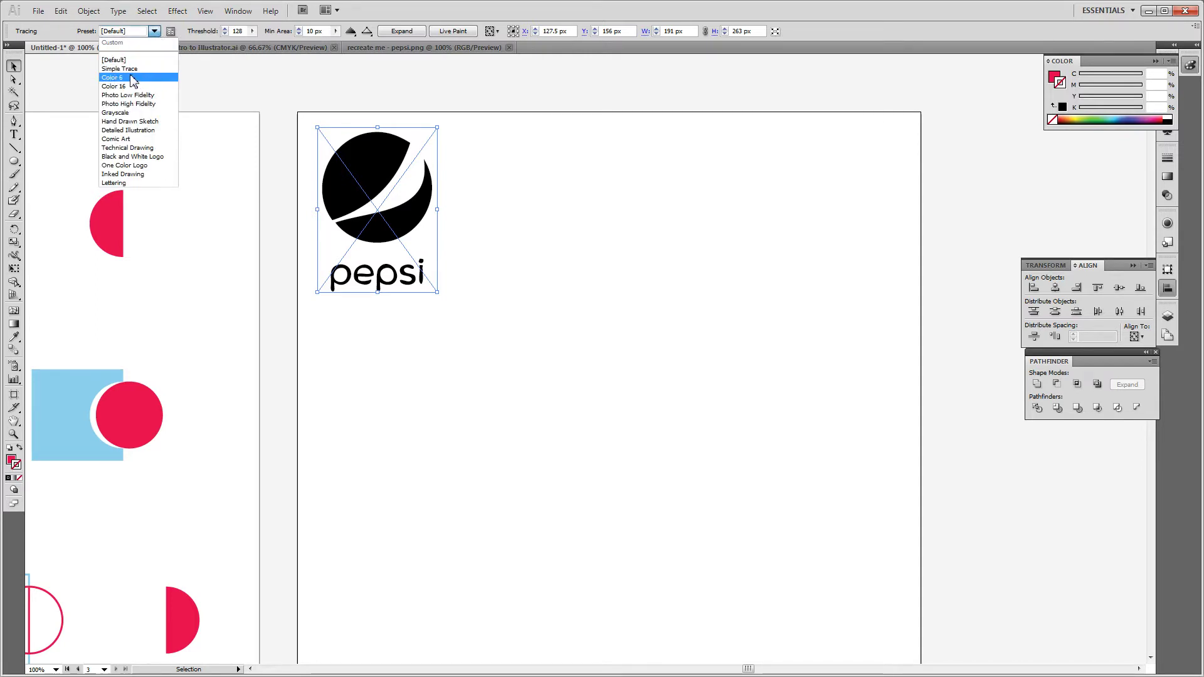
pyautogui.click(131, 78)
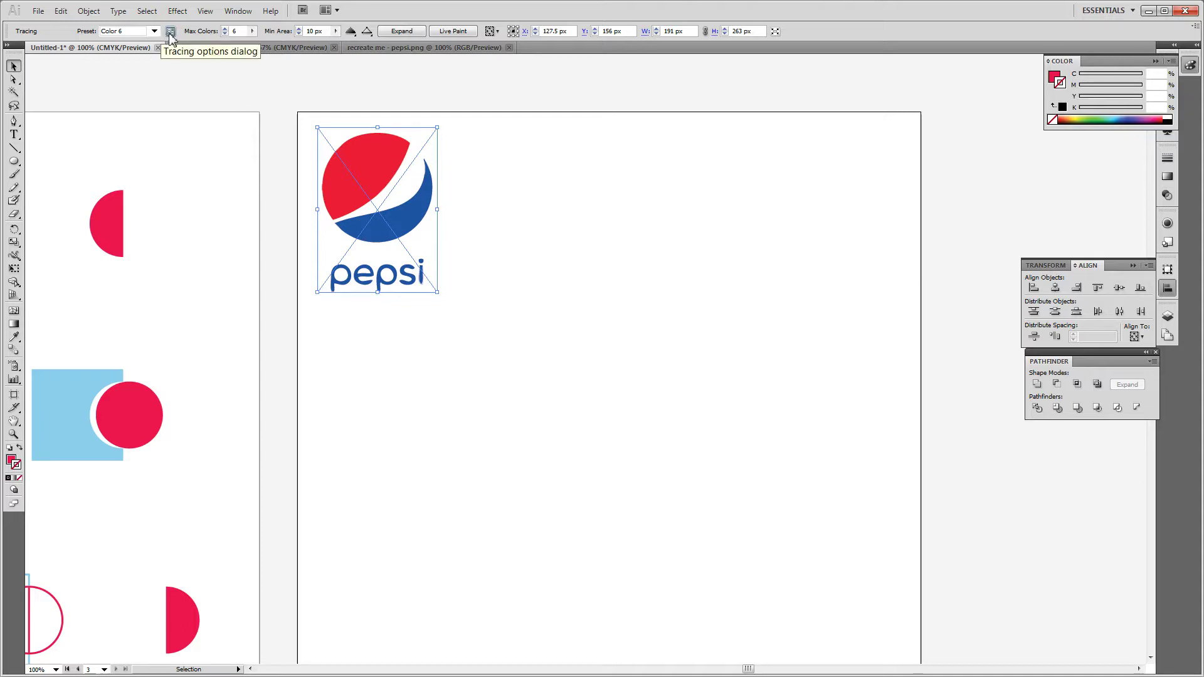
# Step: Try fewer colours in the Pepsi tracing, going down to 2, and settle on a maximum of 3
pyautogui.click(224, 33)
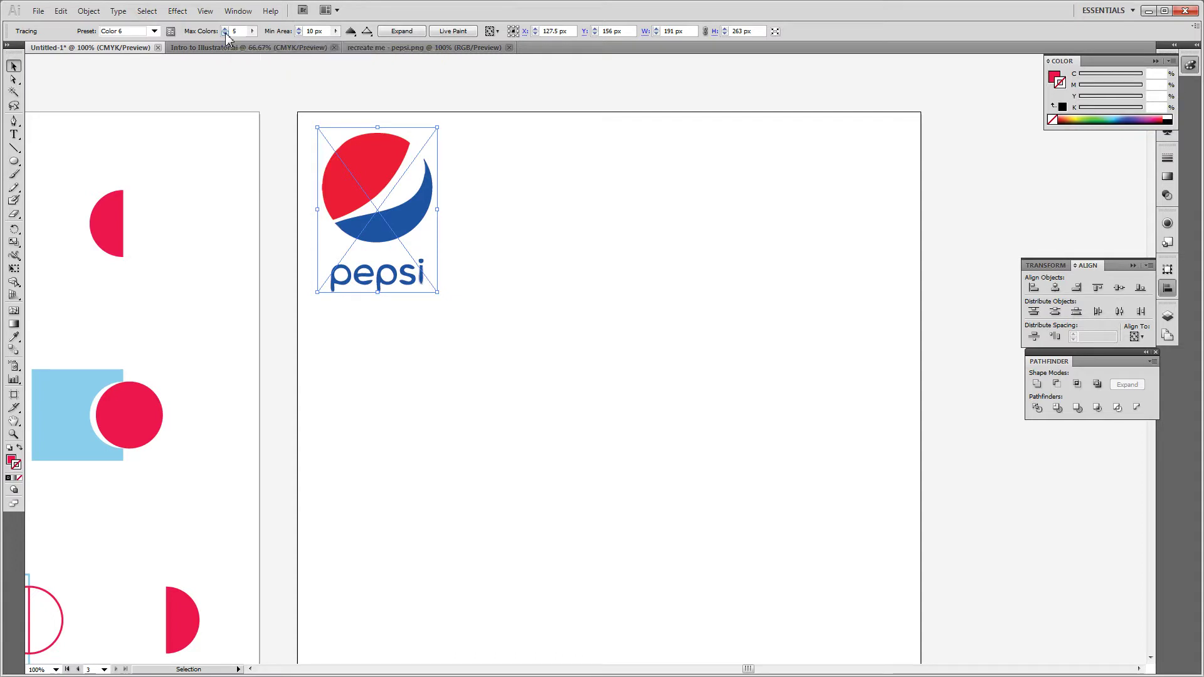
pyautogui.click(225, 33)
pyautogui.click(224, 33)
pyautogui.click(225, 33)
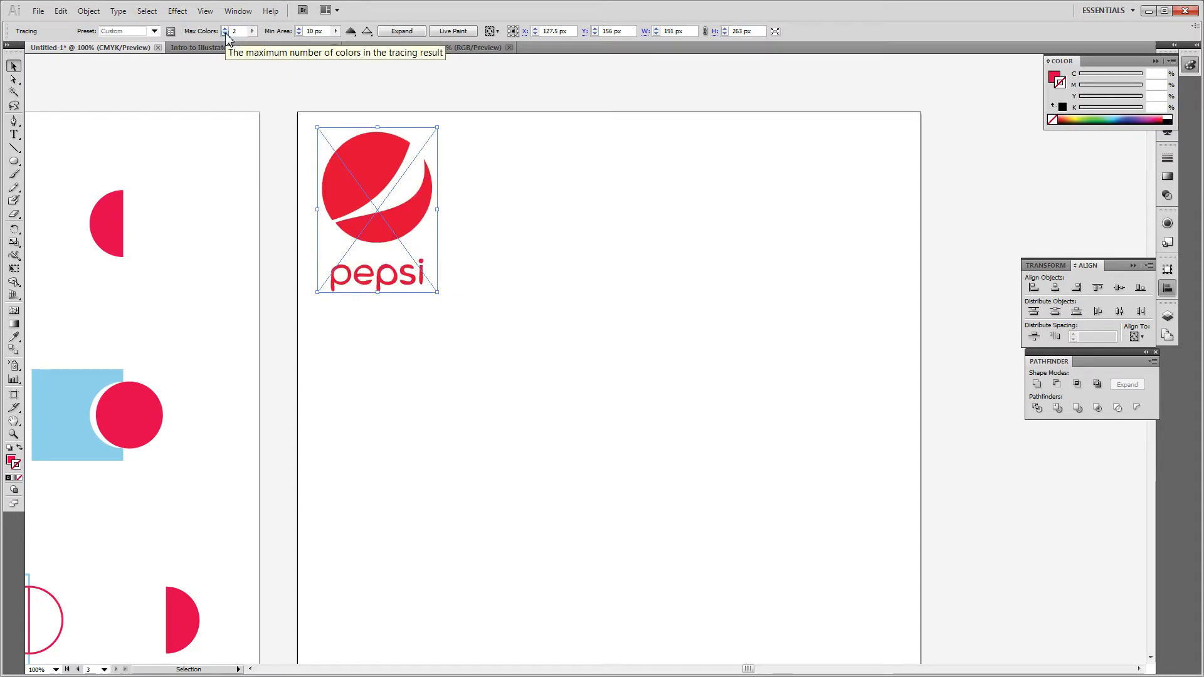
pyautogui.click(226, 30)
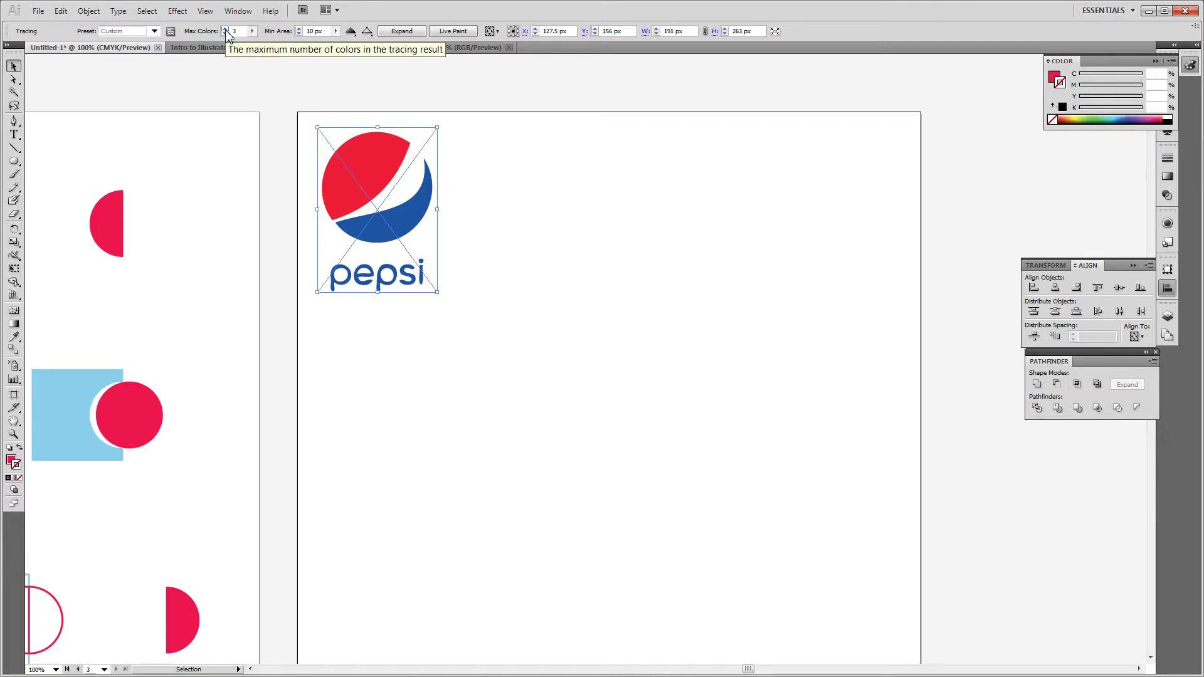
# Step: Expand the traced Pepsi logo into editable vector paths and deselect it
pyautogui.click(286, 156)
pyautogui.click(343, 169)
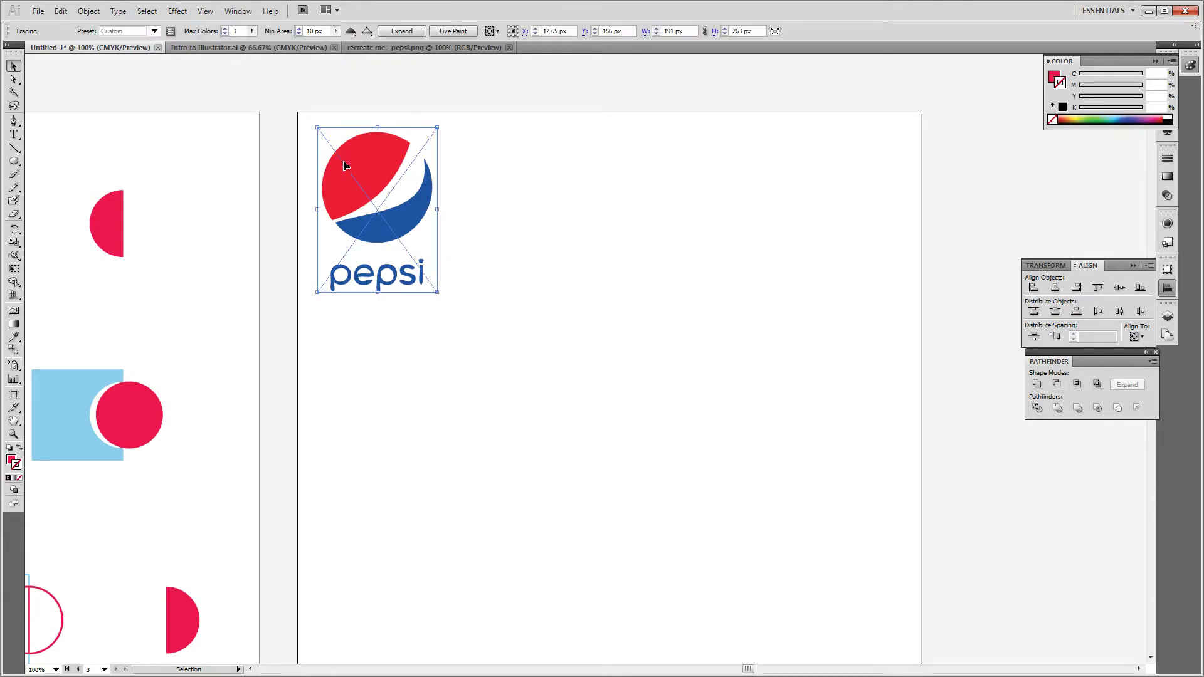
pyautogui.click(392, 28)
pyautogui.click(457, 114)
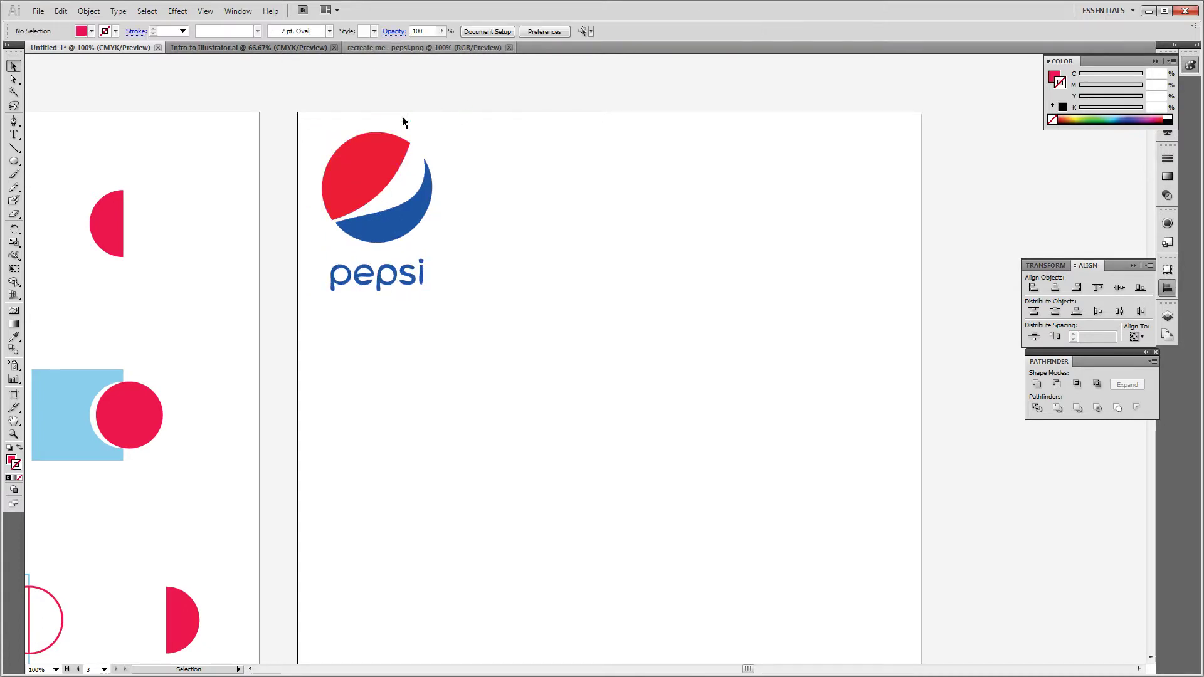
# Step: Isolate the expanded Pepsi logo group and select its blue wave path
pyautogui.doubleClick(396, 128)
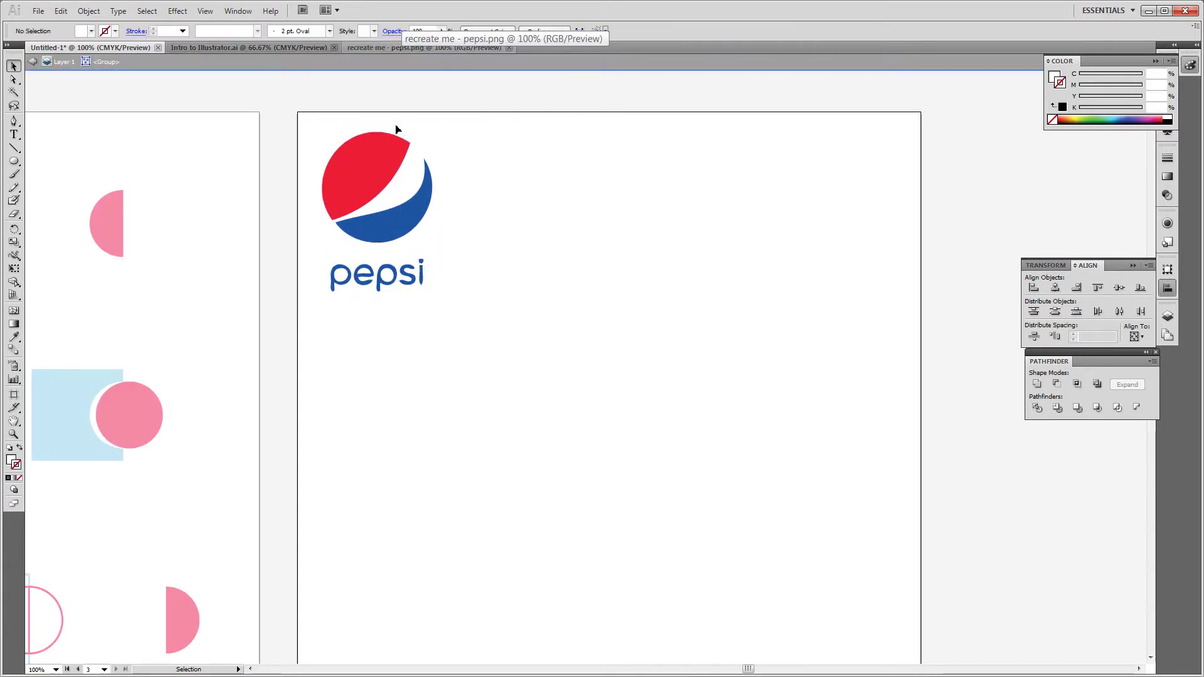
pyautogui.click(399, 133)
pyautogui.click(431, 183)
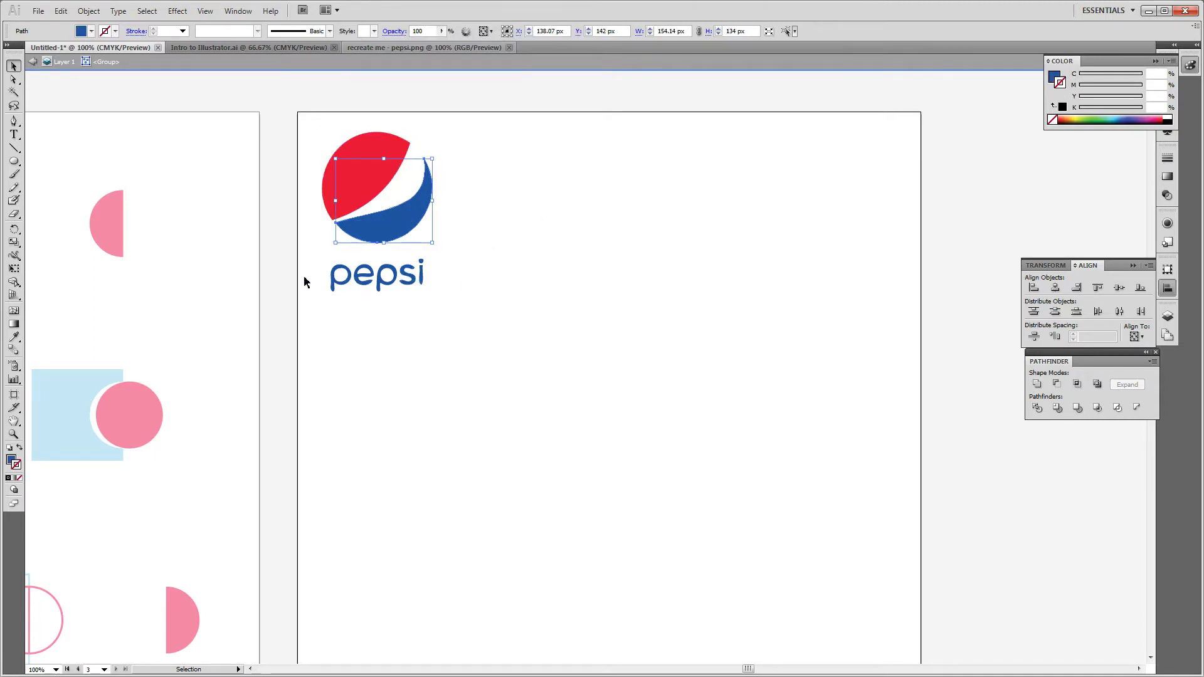
# Step: Paste another copy of the original Pepsi image and place it beside the traced logo, level with it
pyautogui.click(459, 298)
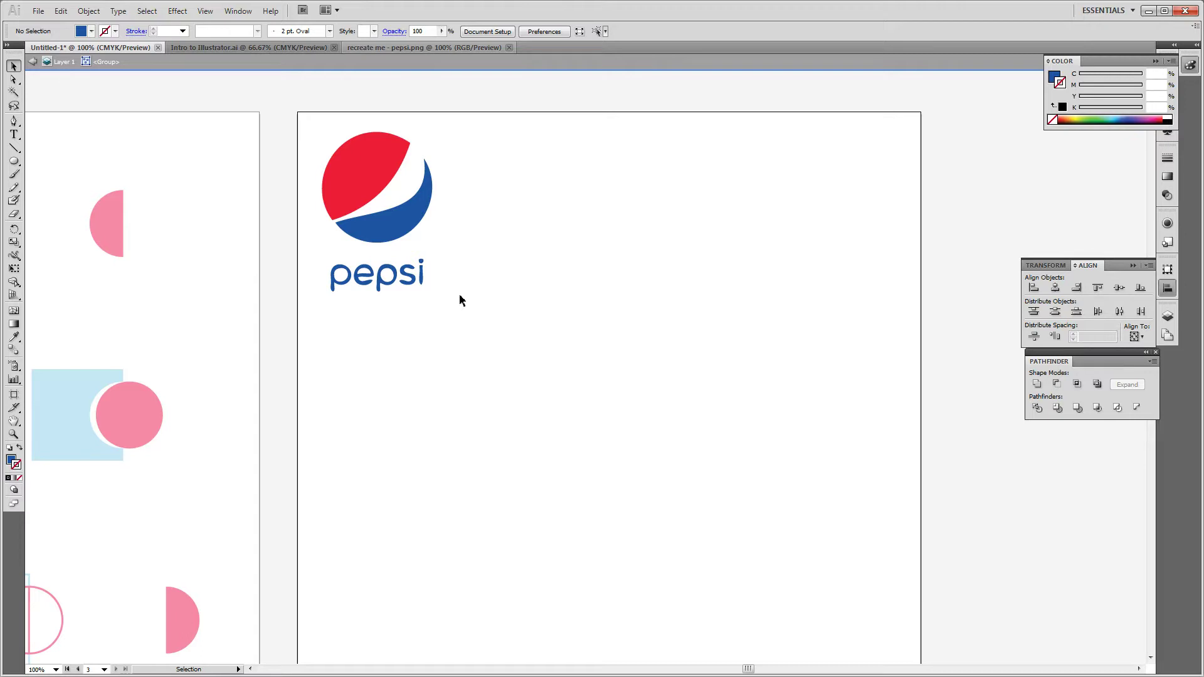
pyautogui.hotkey('ctrl', 'v')
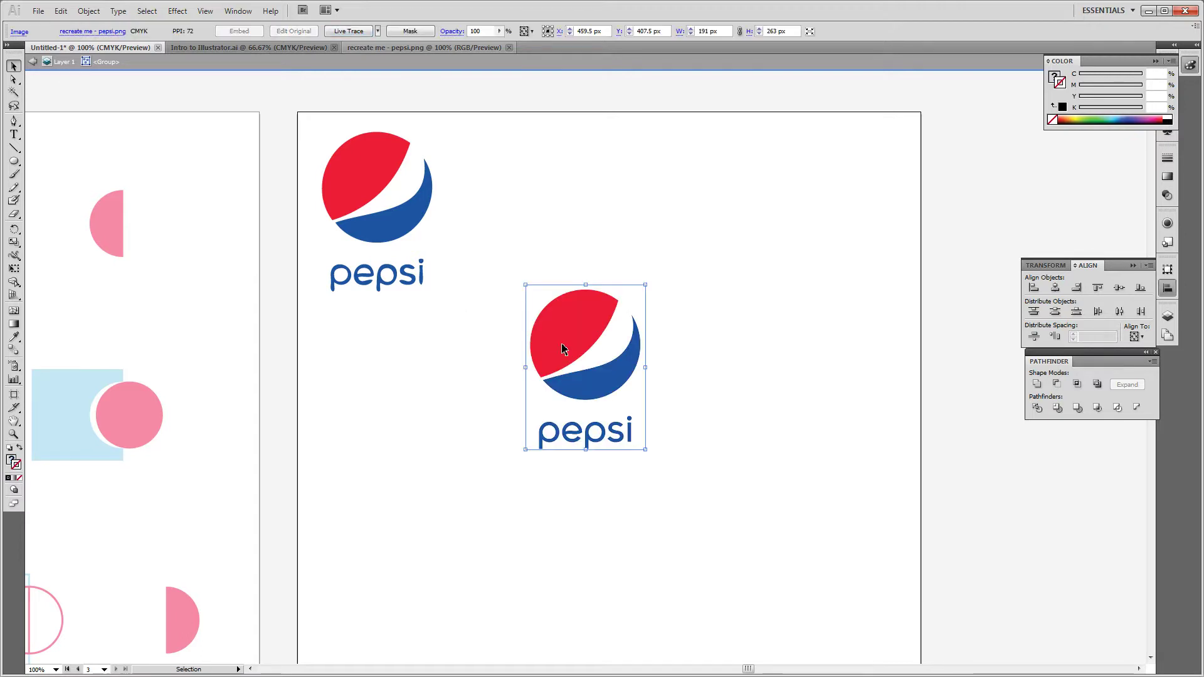
pyautogui.moveTo(563, 349); pyautogui.dragTo(507, 191)
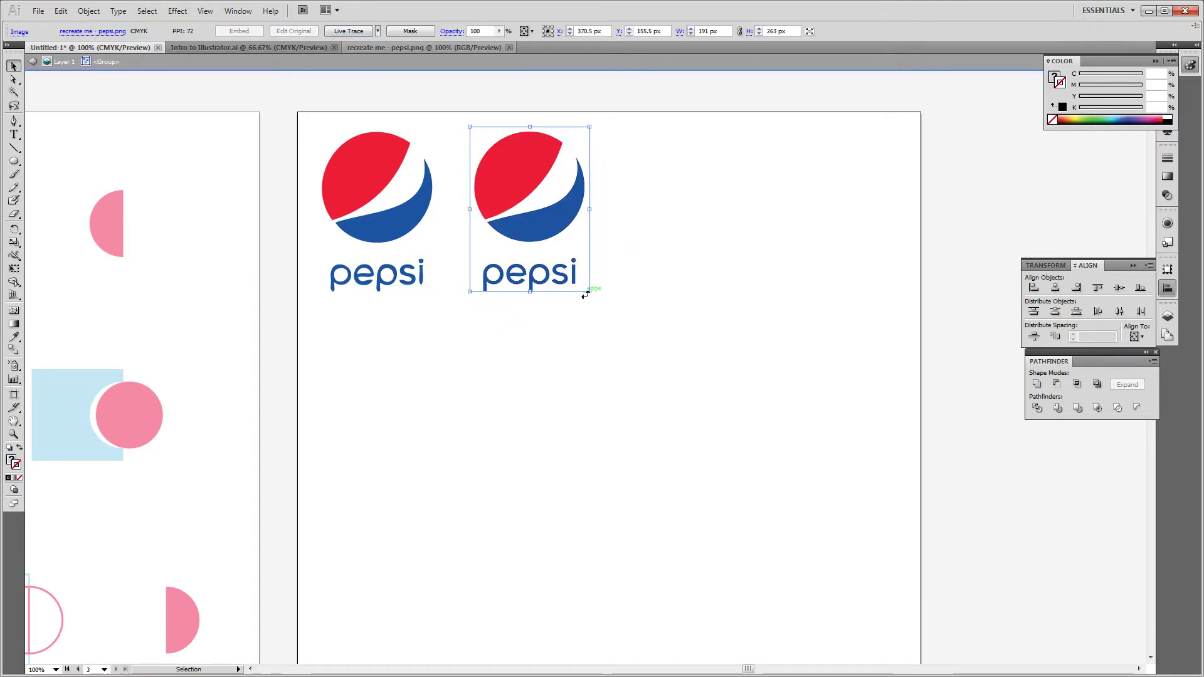
# Step: Compare the lettering of the traced Pepsi logo with that of the original image up close
pyautogui.hotkey('ctrl', '+')
pyautogui.hotkey('ctrl', '+')
pyautogui.hotkey('ctrl', '+')
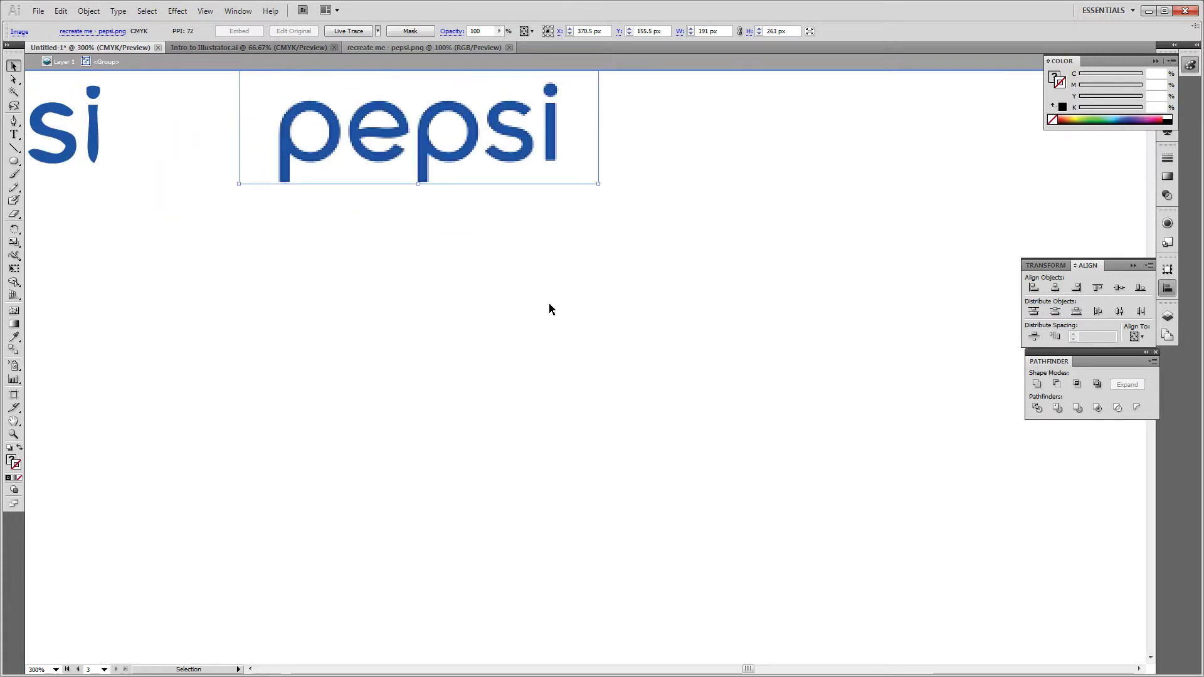
pyautogui.hscroll(-5, 550, 309)
pyautogui.scroll(3, 552, 316)
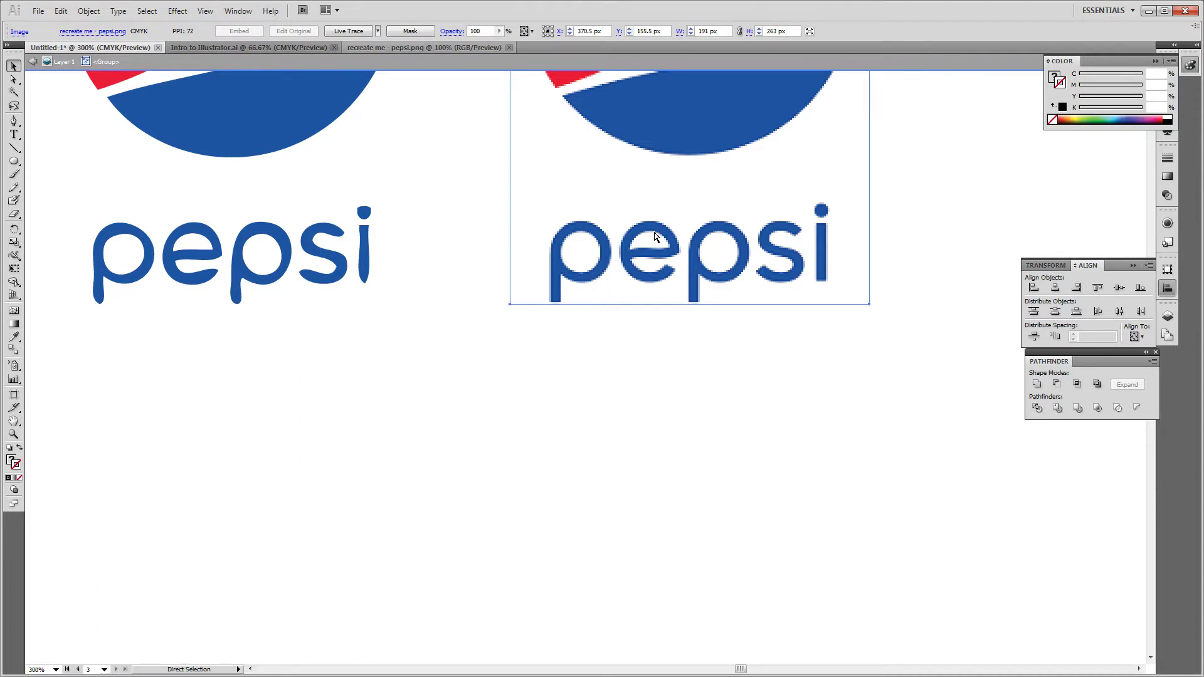
pyautogui.hotkey('ctrl', '-')
pyautogui.hotkey('ctrl', '-')
pyautogui.hotkey('ctrl', '-')
pyautogui.hotkey('ctrl', '-')
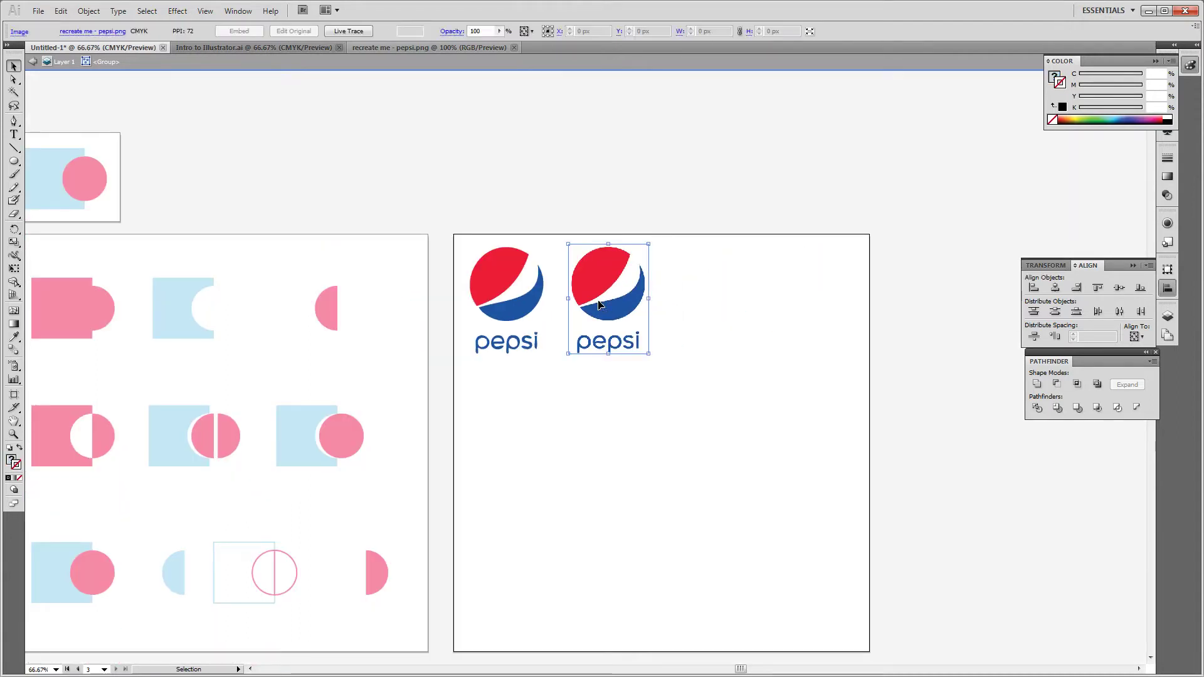
pyautogui.press('Delete')
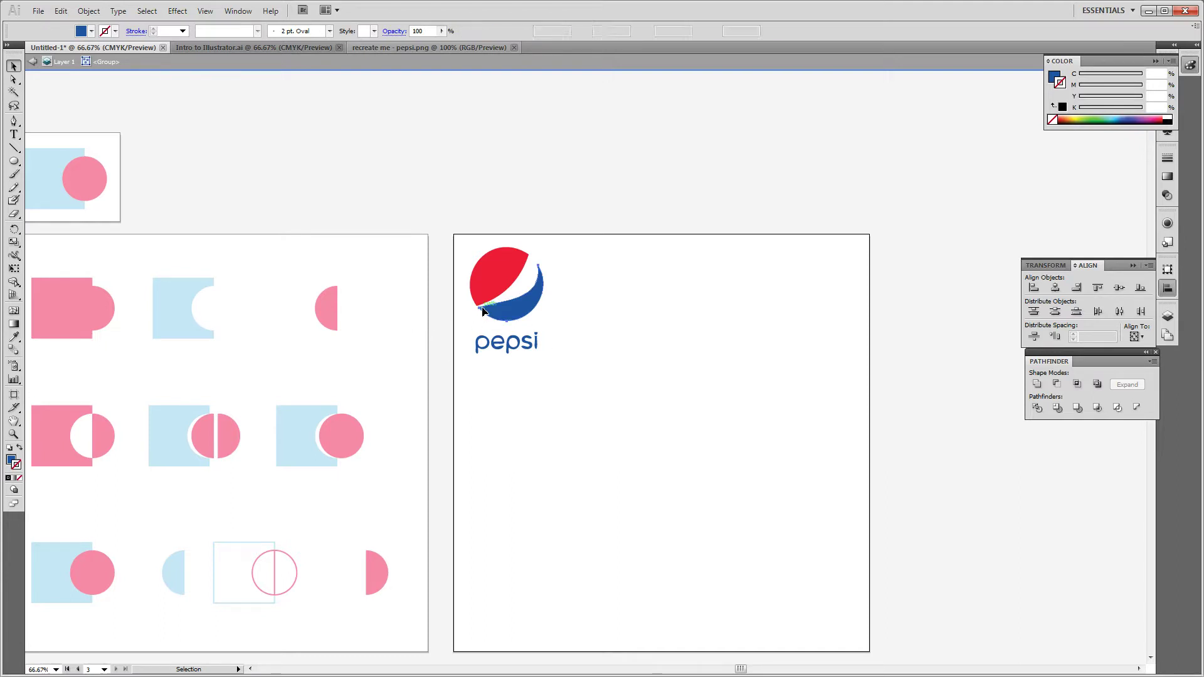
pyautogui.click(533, 307)
pyautogui.click(544, 369)
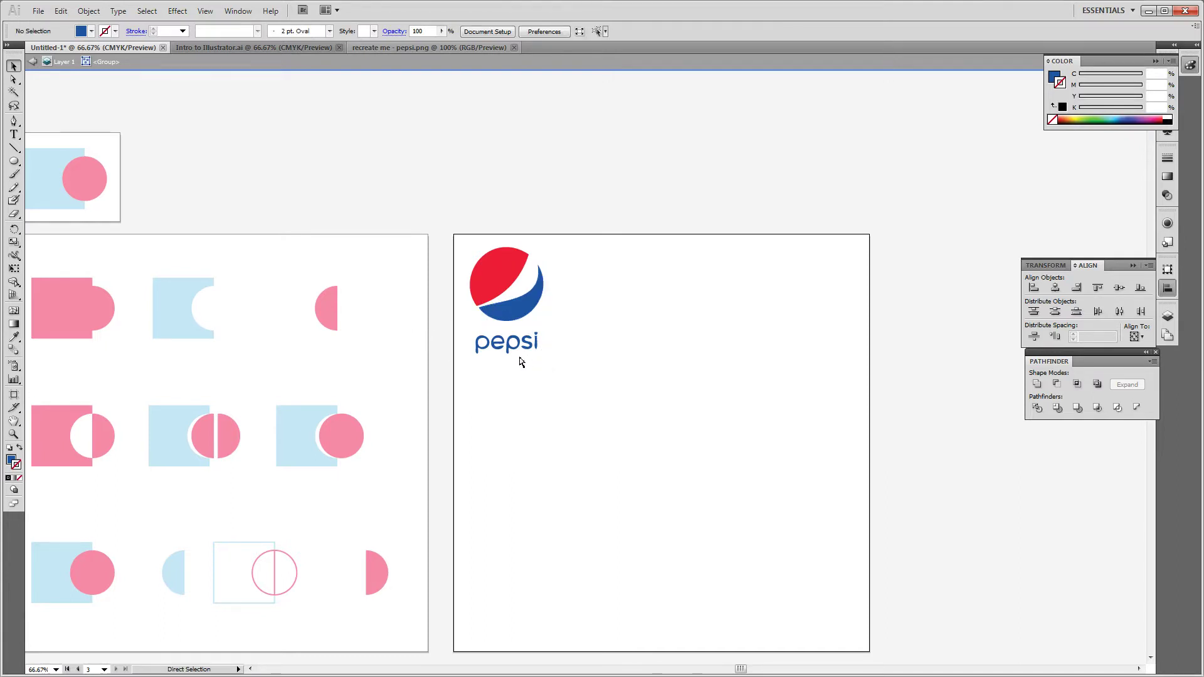
pyautogui.hotkey('ctrl', 'z')
pyautogui.click(520, 357)
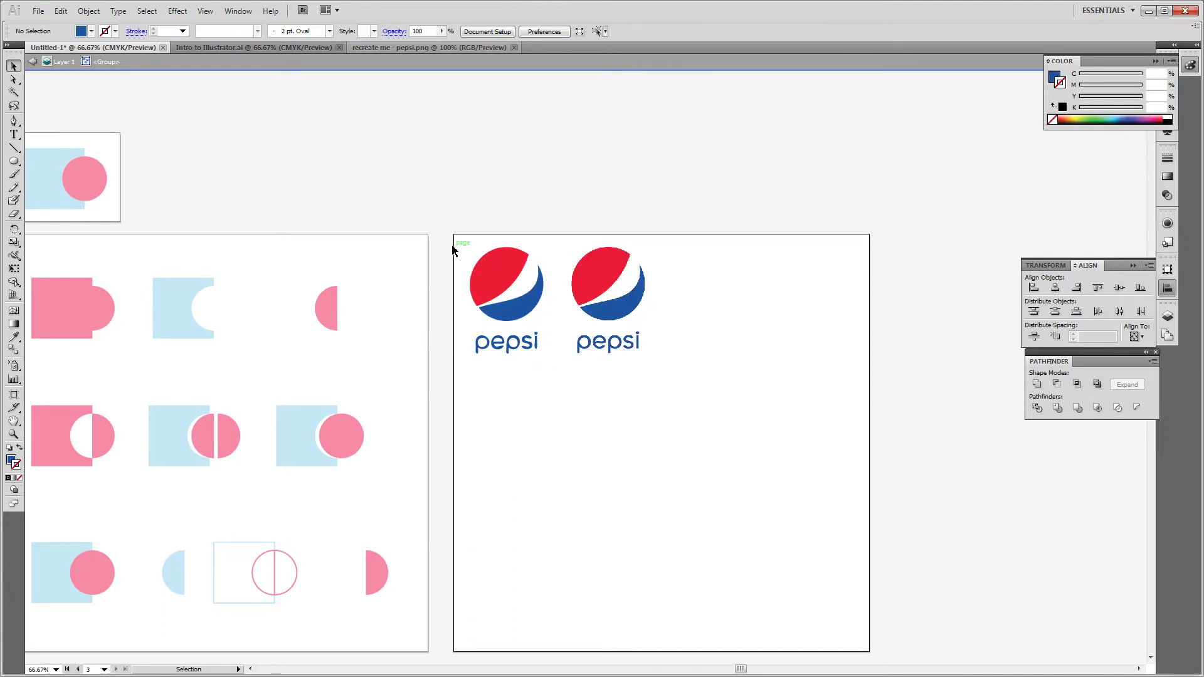
# Step: Select all paths of the small traced Pepsi logo, group them, and ungroup them again
pyautogui.moveTo(453, 249); pyautogui.dragTo(559, 368)
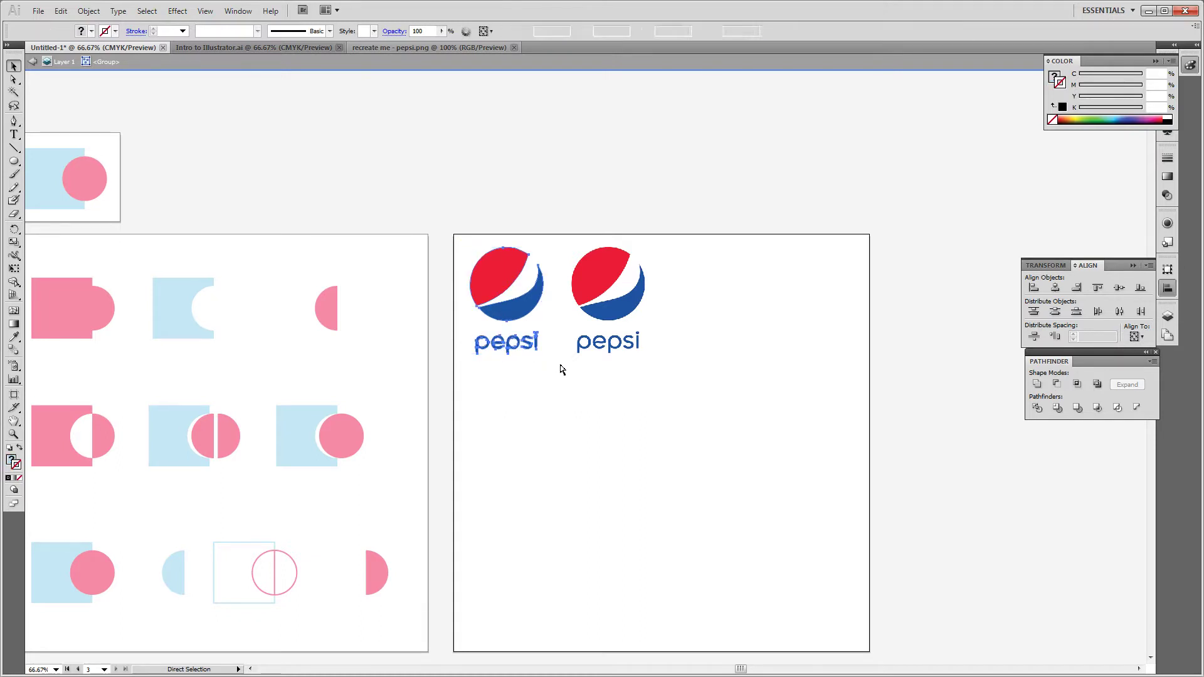
pyautogui.press('v')
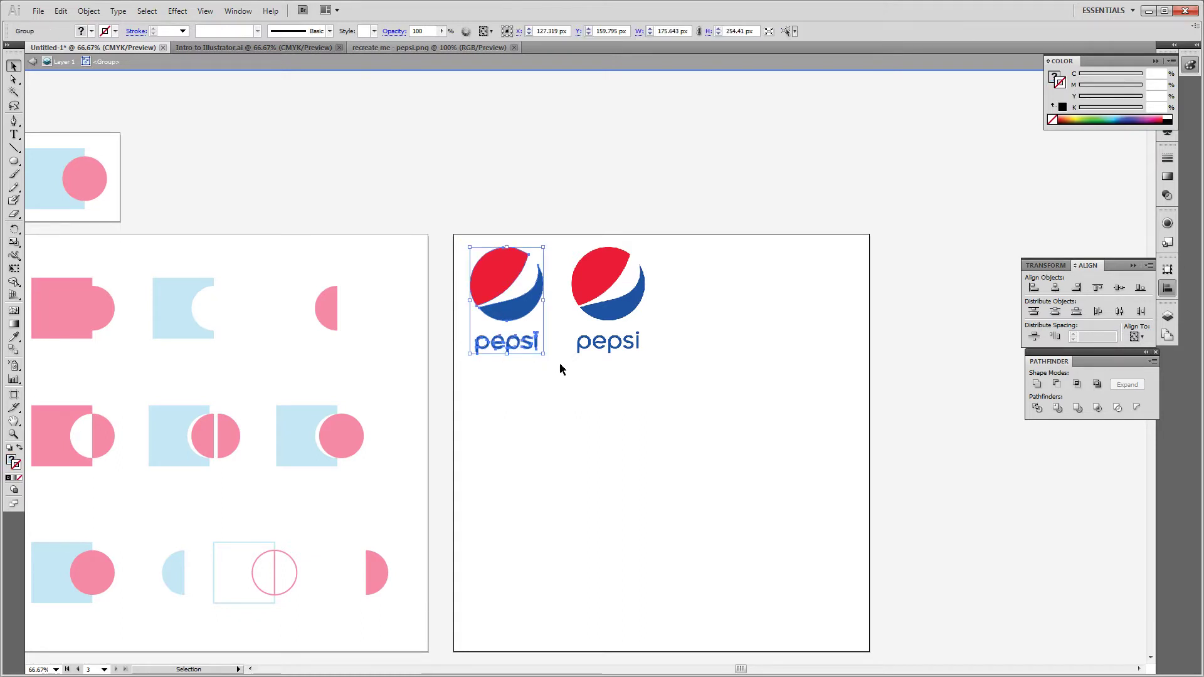
pyautogui.rightClick(516, 296)
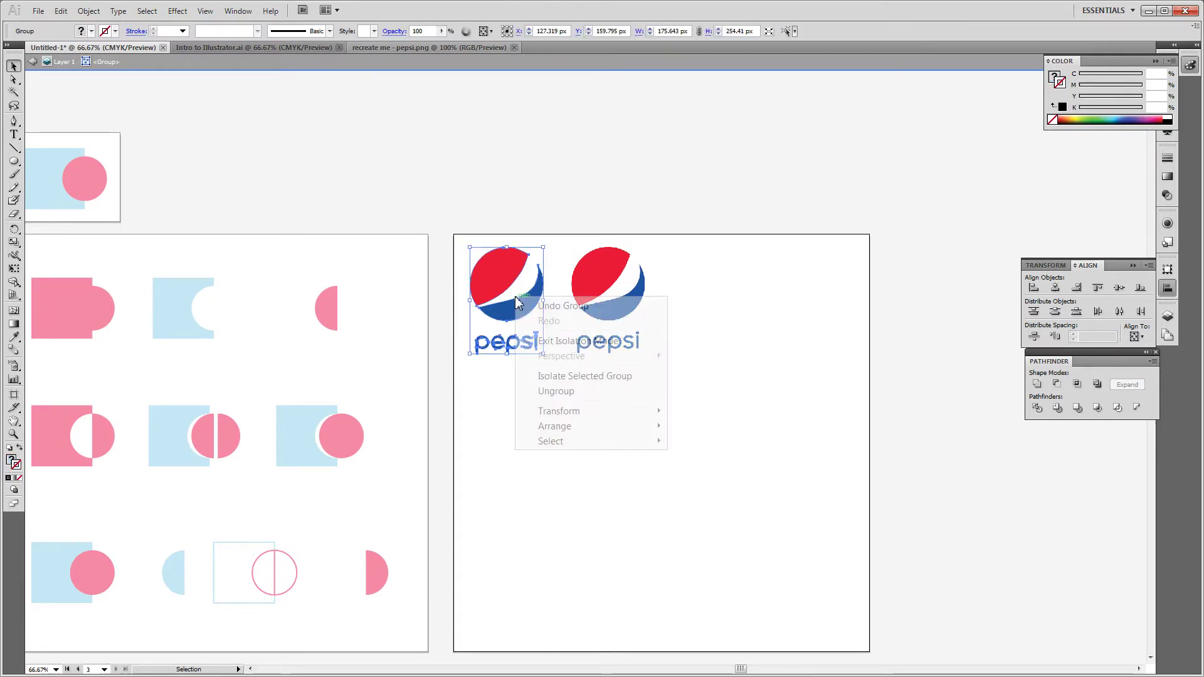
pyautogui.click(530, 341)
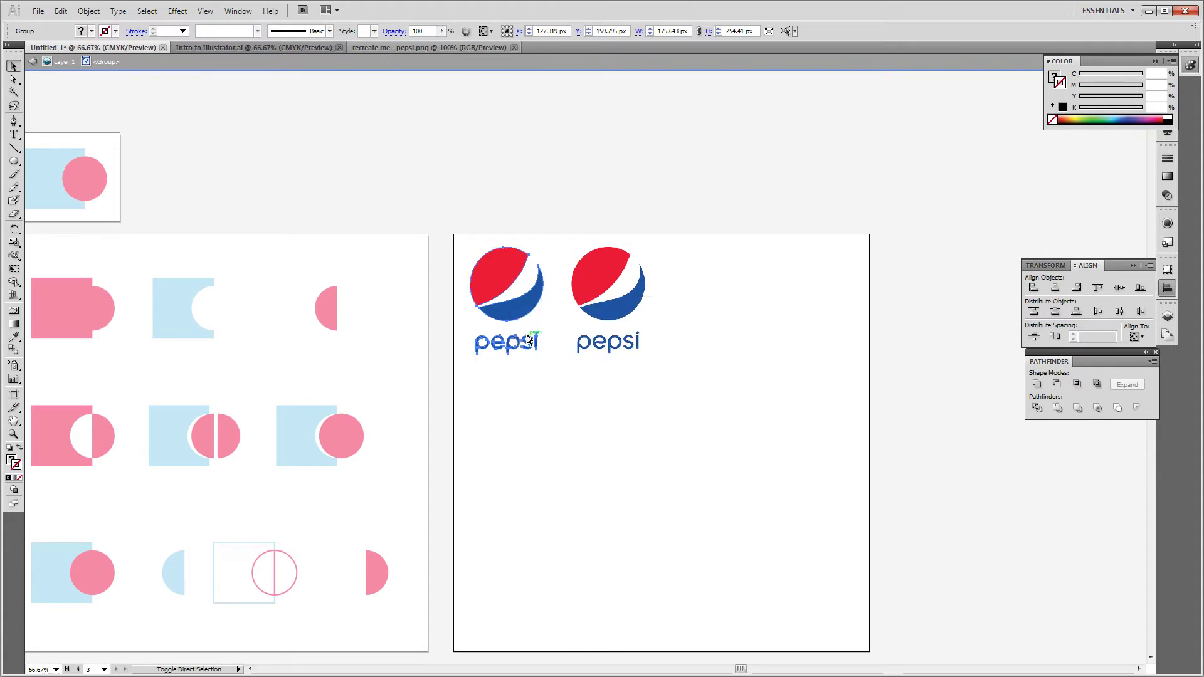
# Step: Regroup the traced Pepsi logo's paths and undo the trial move of the logo
pyautogui.rightClick(507, 312)
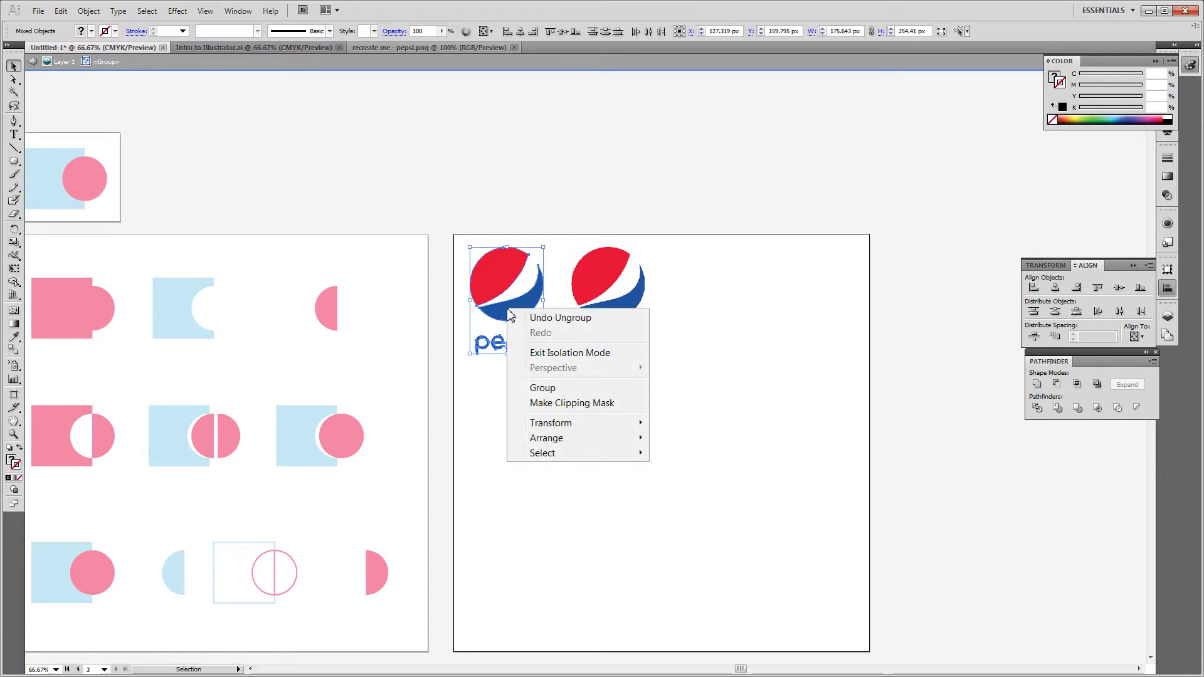
pyautogui.click(560, 388)
pyautogui.click(561, 385)
pyautogui.moveTo(523, 335); pyautogui.dragTo(493, 299)
pyautogui.hotkey('ctrl', 'z')
pyautogui.press('v')
# Step: Enlarge the pasted Pepsi image to about 665 × 916 px, set its opacity to 40%, and deselect it
pyautogui.click(592, 305)
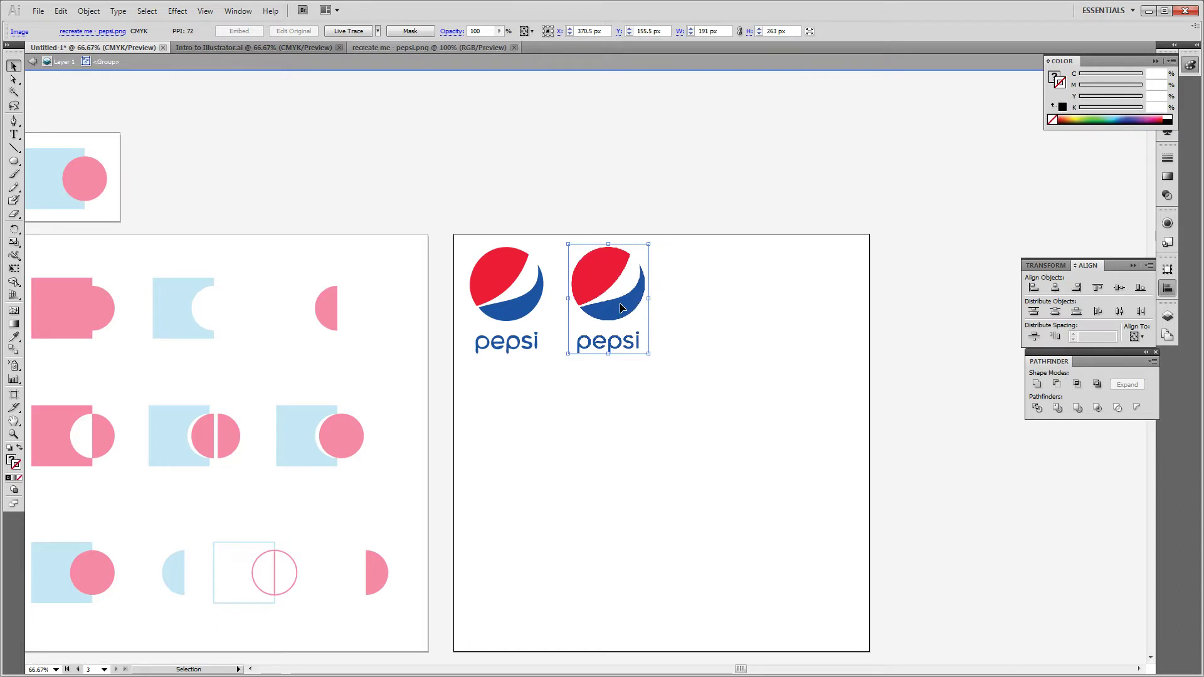
pyautogui.moveTo(649, 354); pyautogui.dragTo(867, 631)
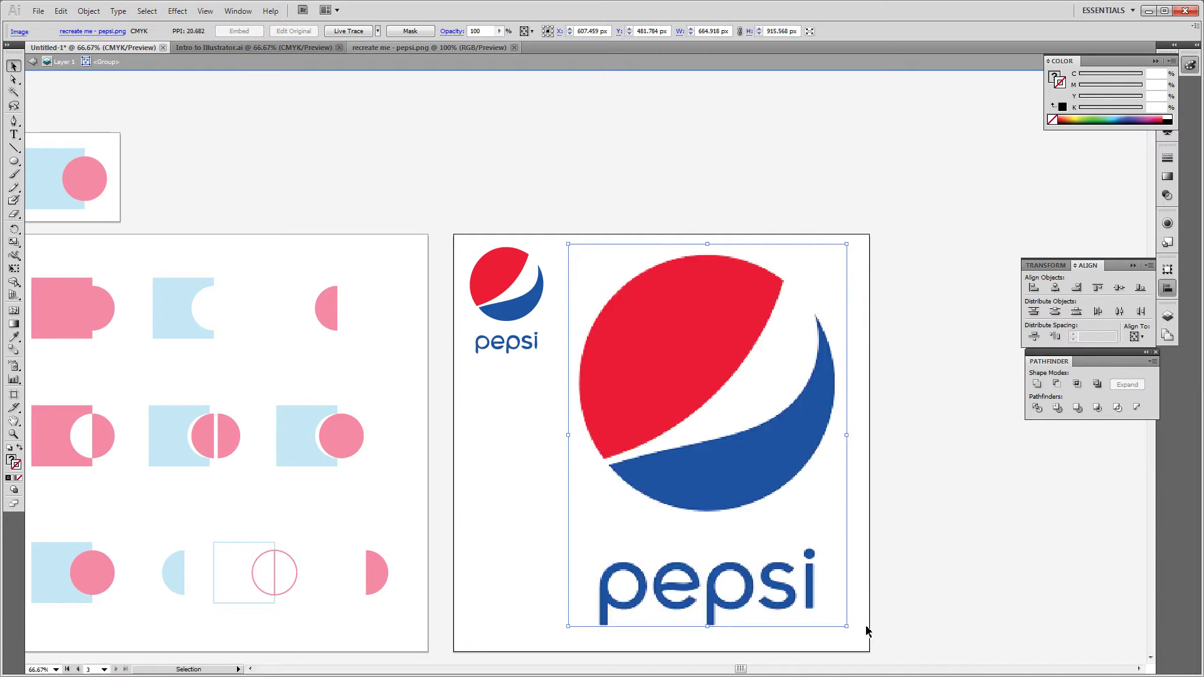
pyautogui.click(490, 32)
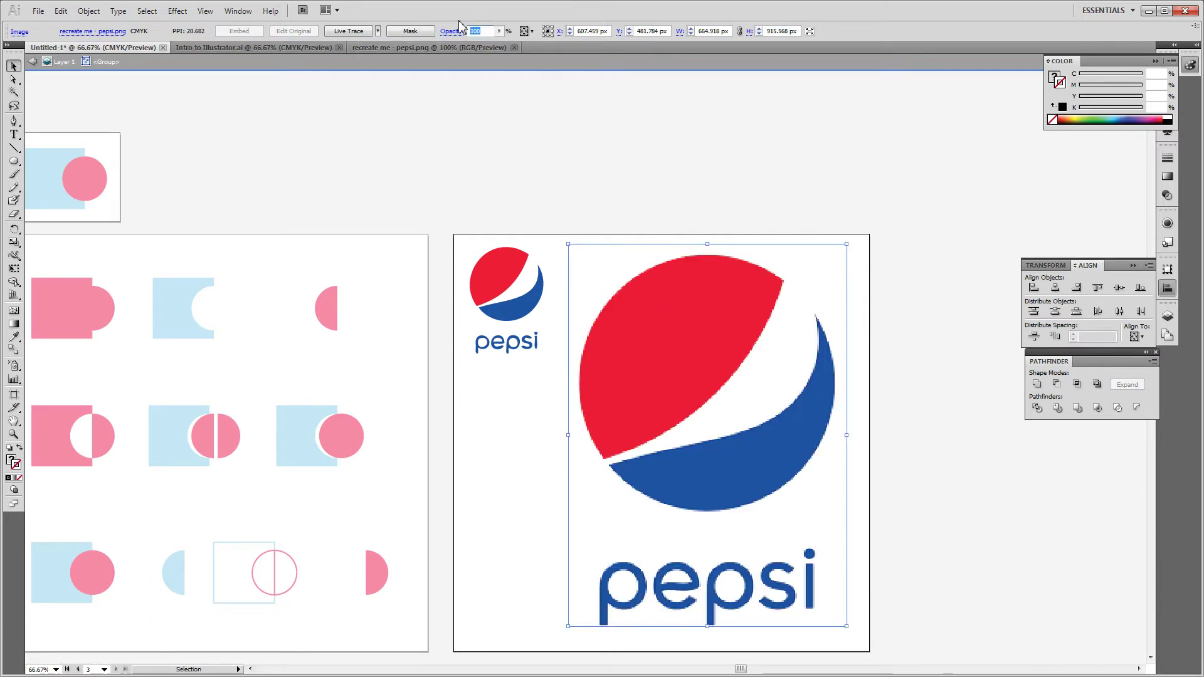
pyautogui.write('40')
pyautogui.press('Return')
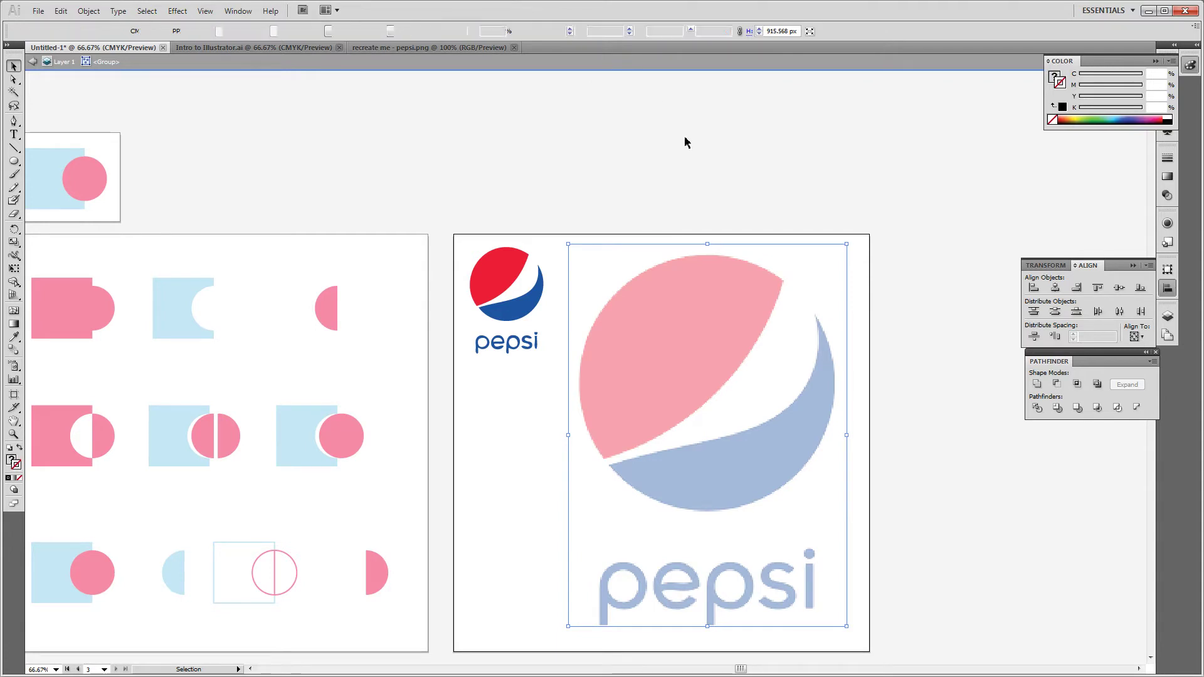
pyautogui.click(686, 143)
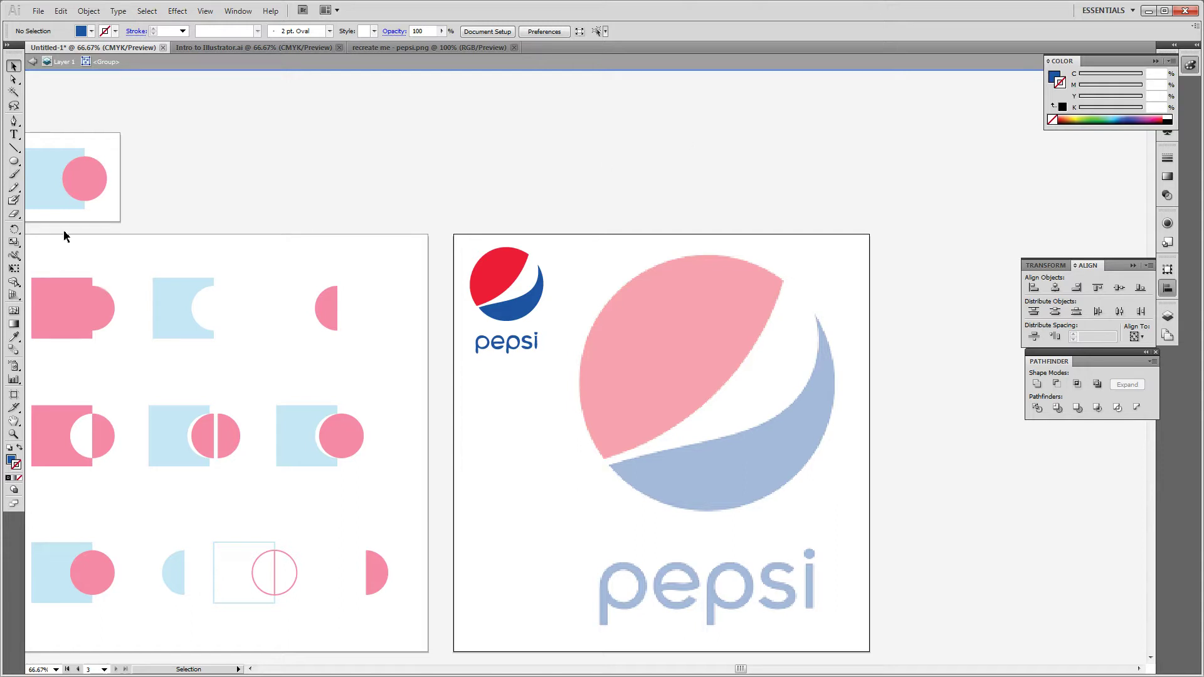
# Step: Draw an unfilled circle with a blue stroke, about 600 px across, over the faded Pepsi emblem
pyautogui.click(15, 161)
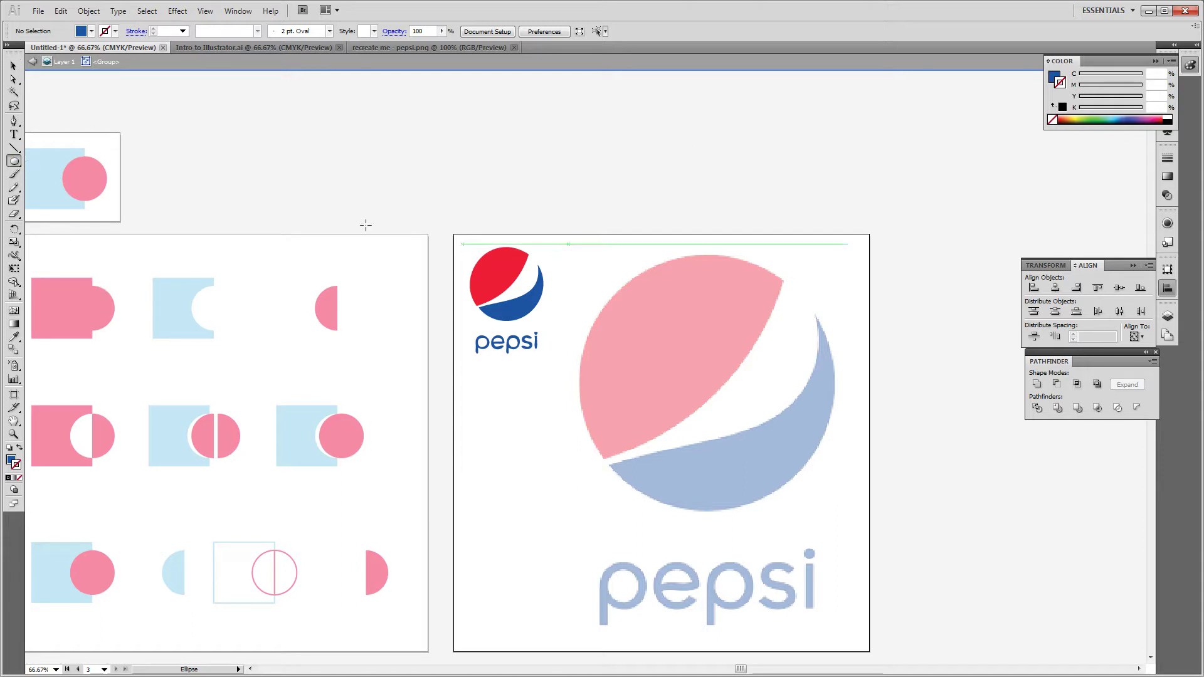
pyautogui.click(20, 449)
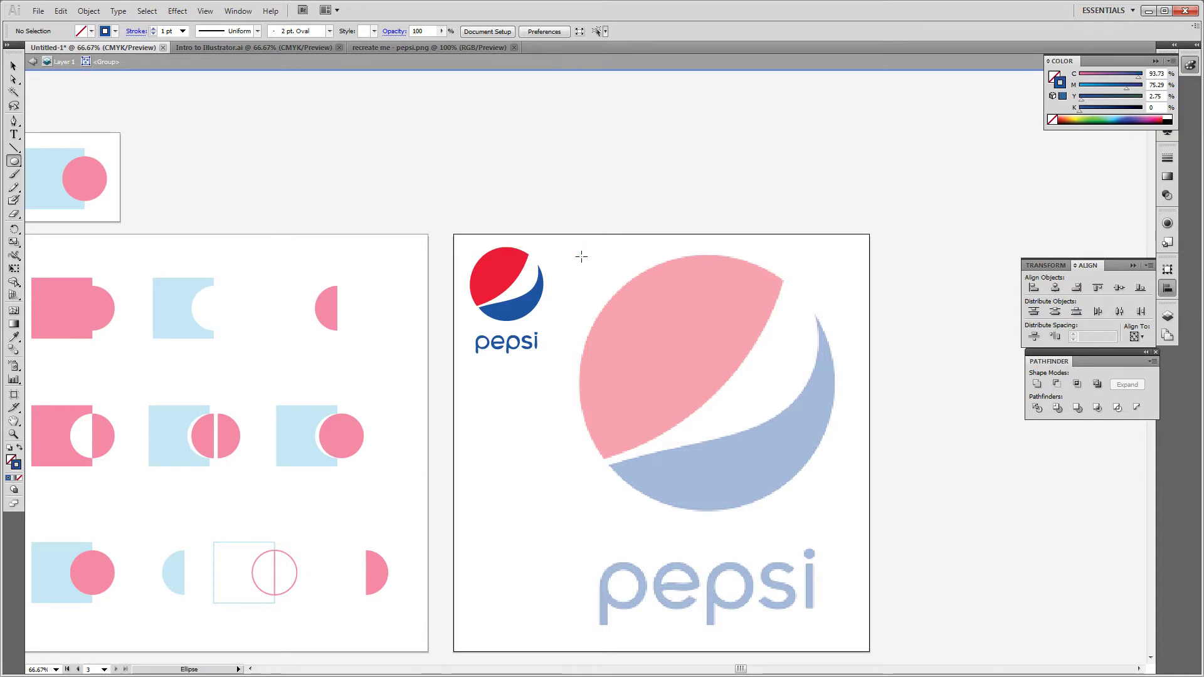
pyautogui.moveTo(582, 257); pyautogui.dragTo(832, 501)
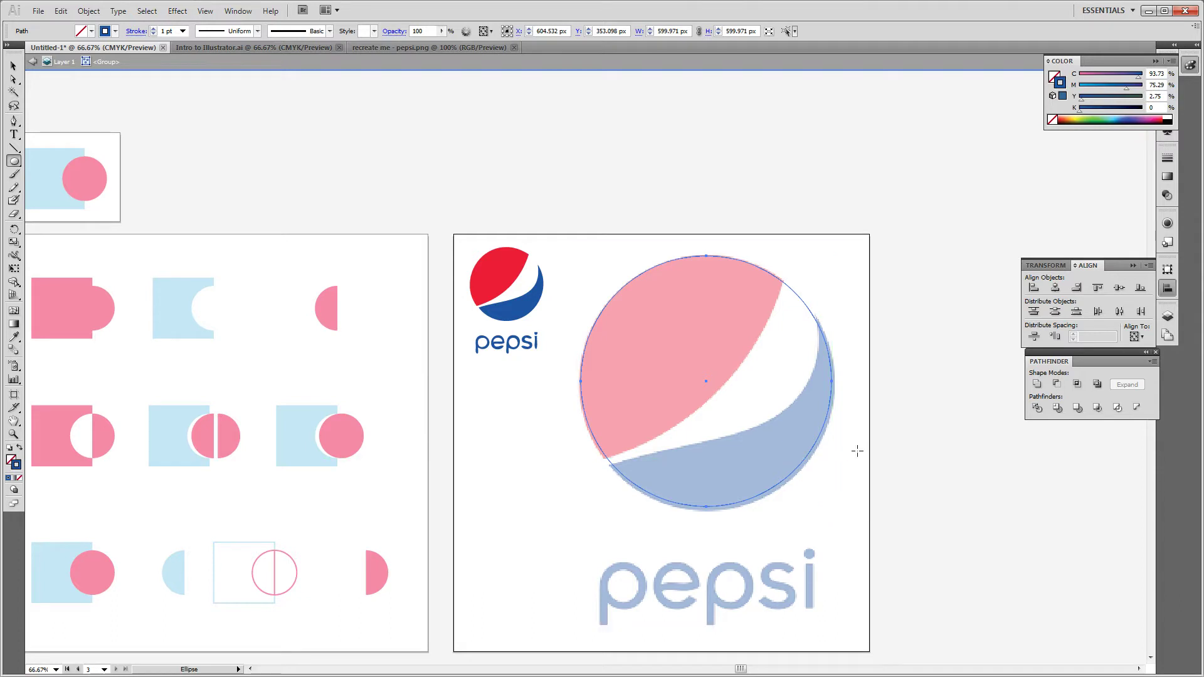
pyautogui.press('v')
pyautogui.click(881, 451)
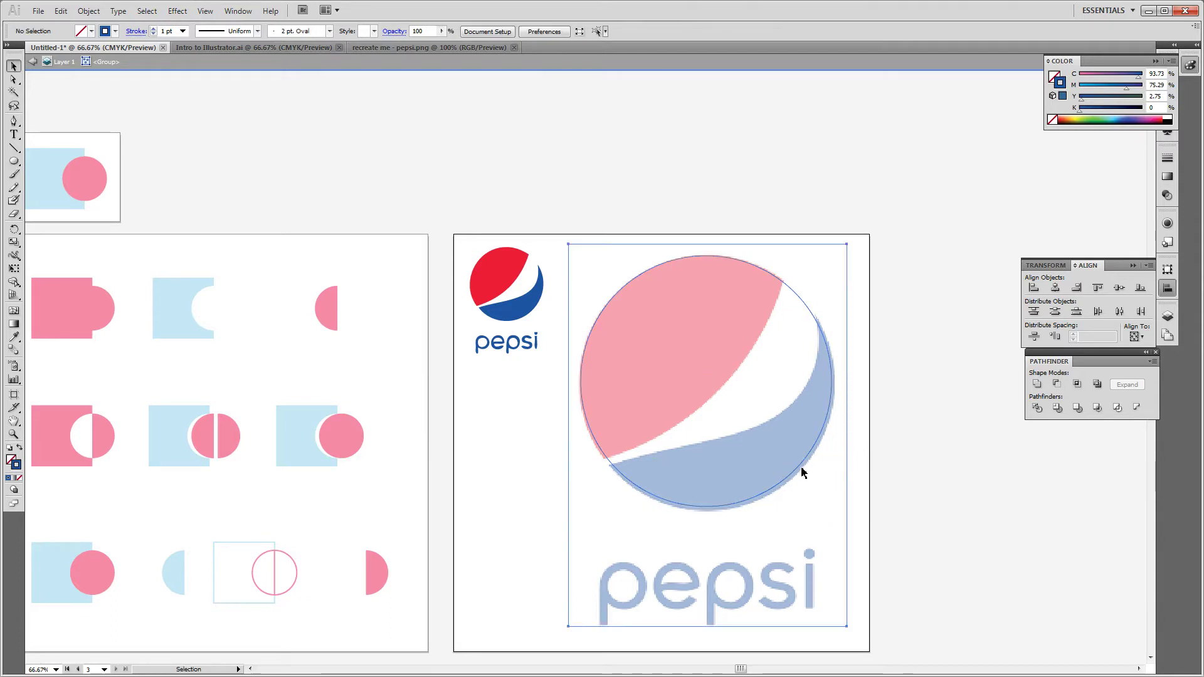
# Step: Enlarge the blue circle to about 612 px across to match the emblem's outline
pyautogui.hotkey('ctrl', 'z')
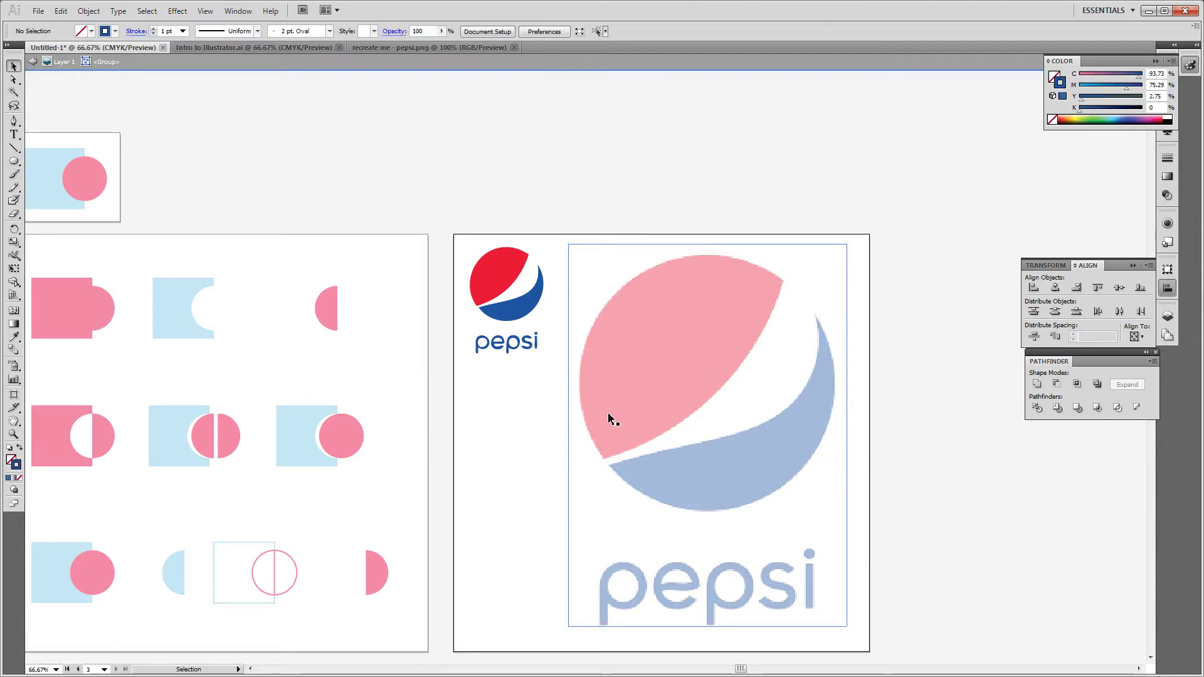
pyautogui.hotkey('ctrl', 'shift', 'z')
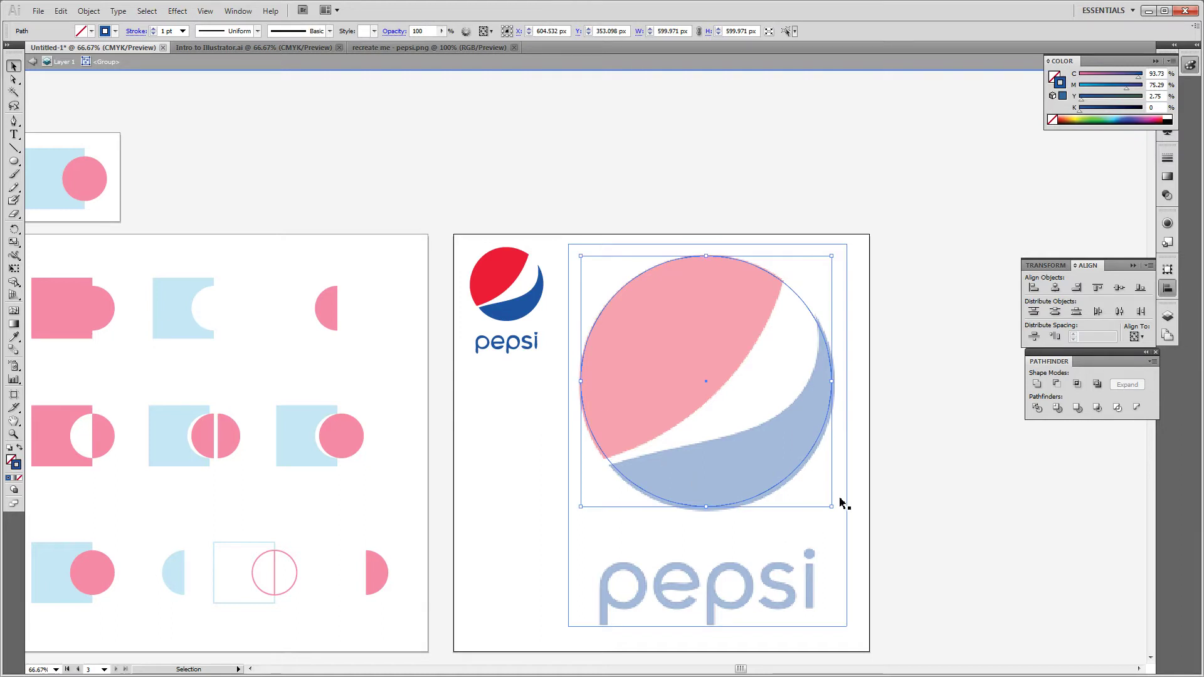
pyautogui.moveTo(830, 506); pyautogui.dragTo(837, 512)
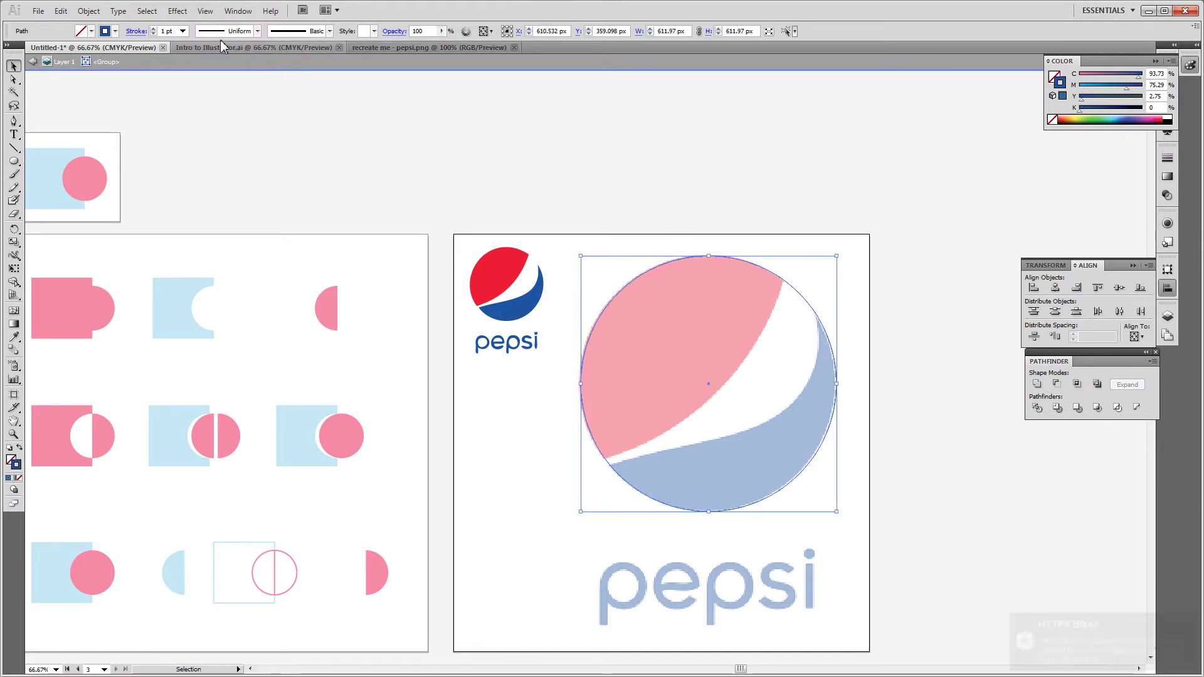
# Step: Increase the circle's stroke weight to 13 pt and deselect it
pyautogui.click(154, 29)
pyautogui.click(154, 28)
pyautogui.click(153, 29)
pyautogui.click(154, 29)
pyautogui.click(154, 29)
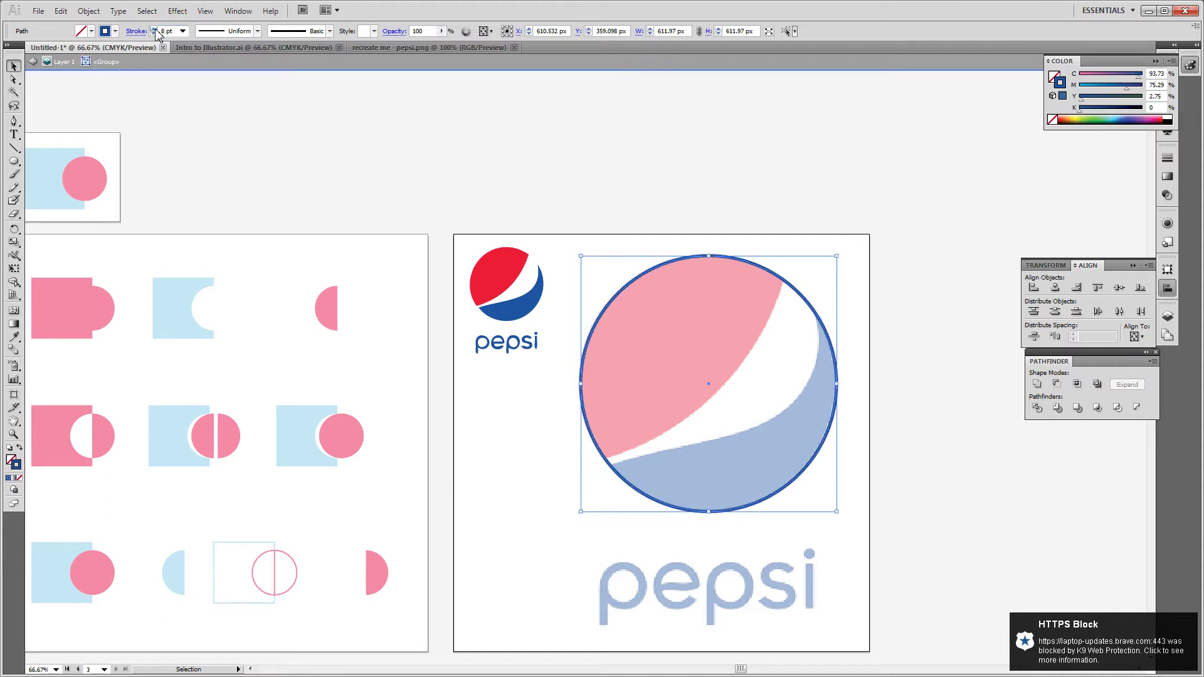
pyautogui.click(153, 29)
pyautogui.click(154, 29)
pyautogui.click(153, 29)
pyautogui.click(154, 29)
pyautogui.click(427, 128)
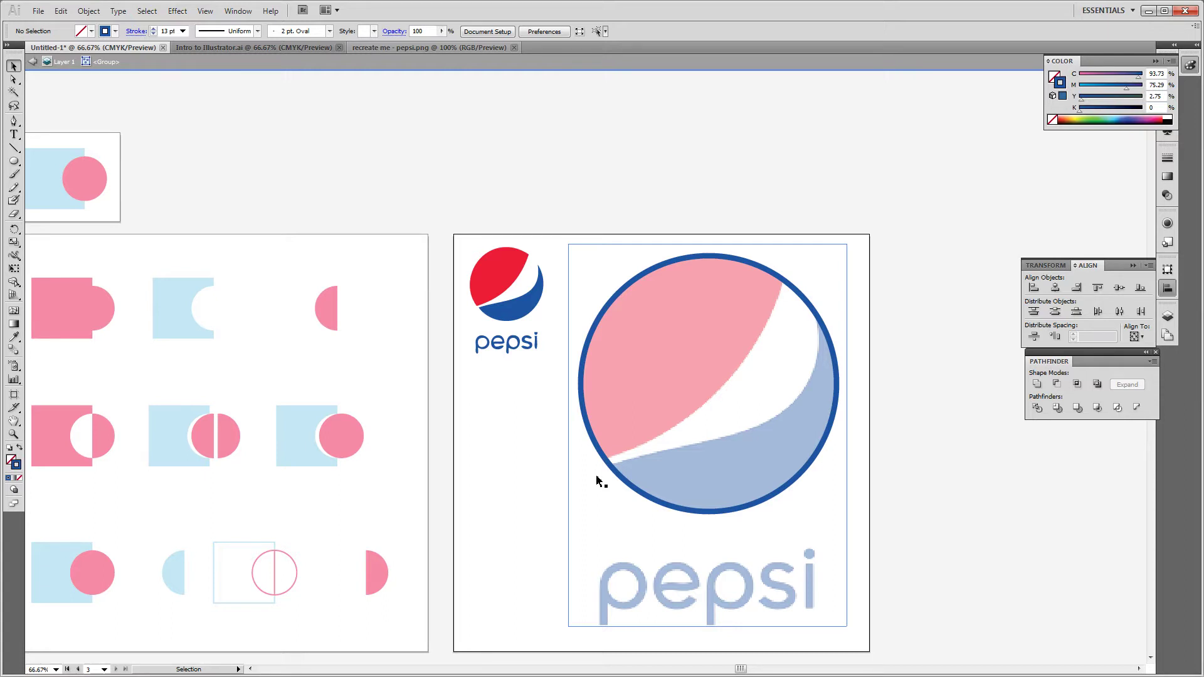
# Step: Trace the red area's lower edge with one Pen curve about 489 × 523 px, extending past the circle at both ends
pyautogui.click(14, 120)
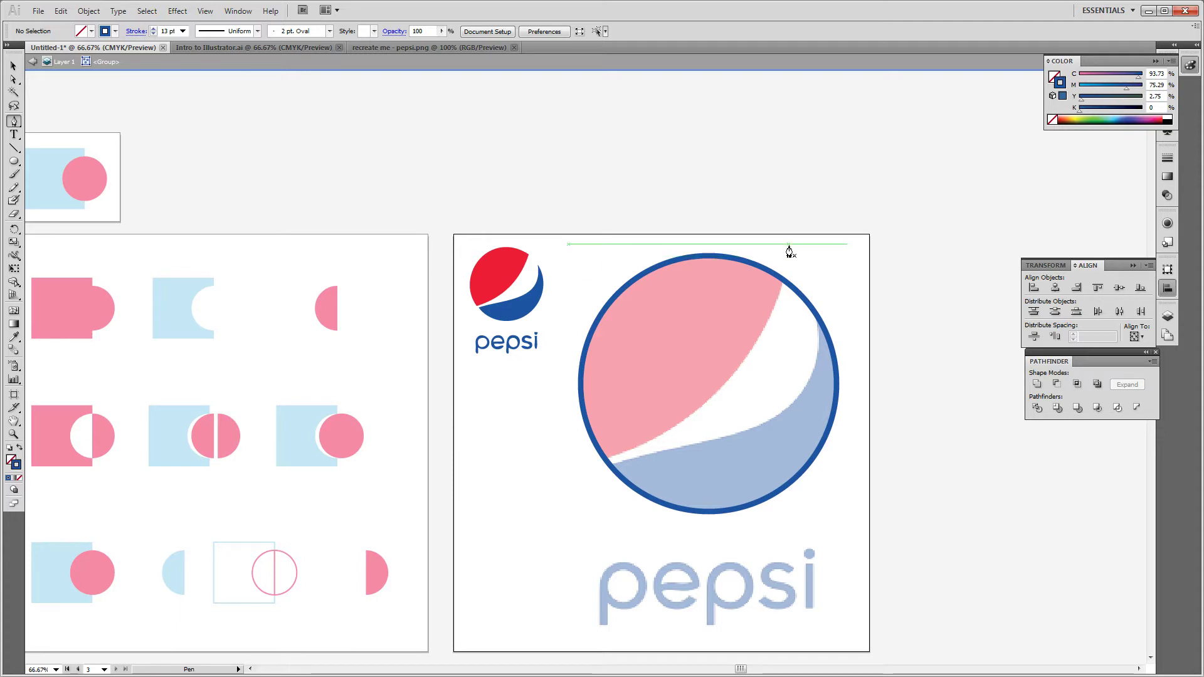
pyautogui.click(788, 244)
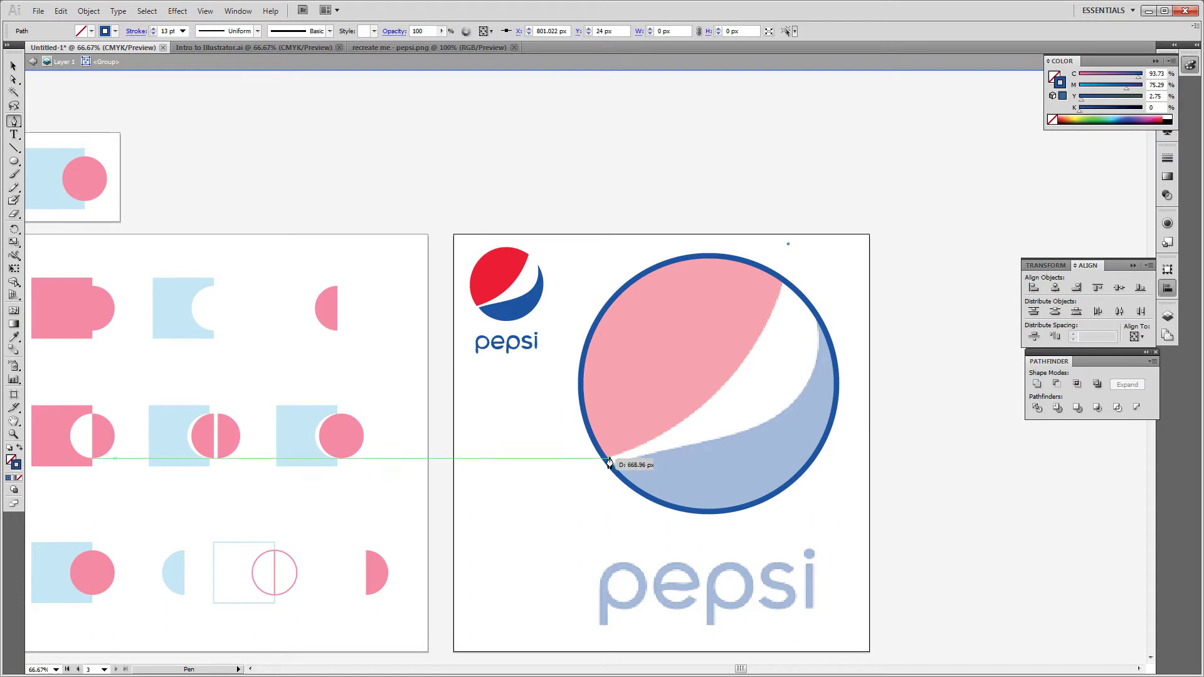
pyautogui.moveTo(583, 462)
pyautogui.mouseDown()
pyautogui.moveTo(441, 489)
pyautogui.moveTo(384, 506)
pyautogui.moveTo(383, 517)
pyautogui.mouseUp()
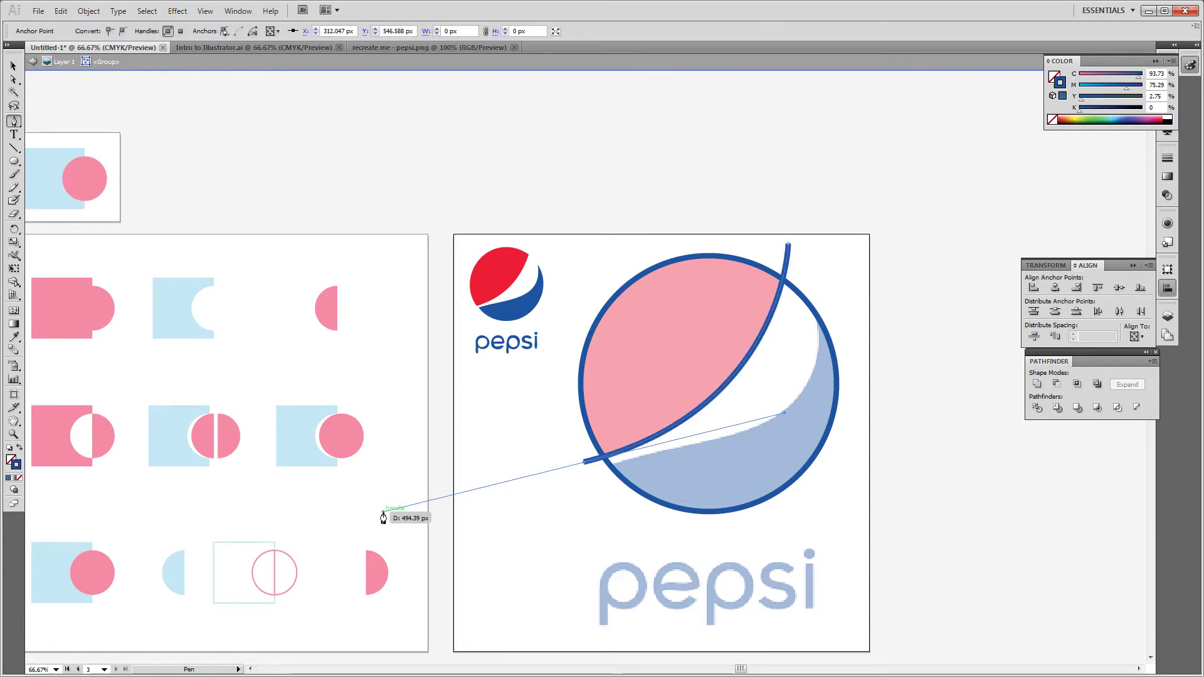
pyautogui.press('v')
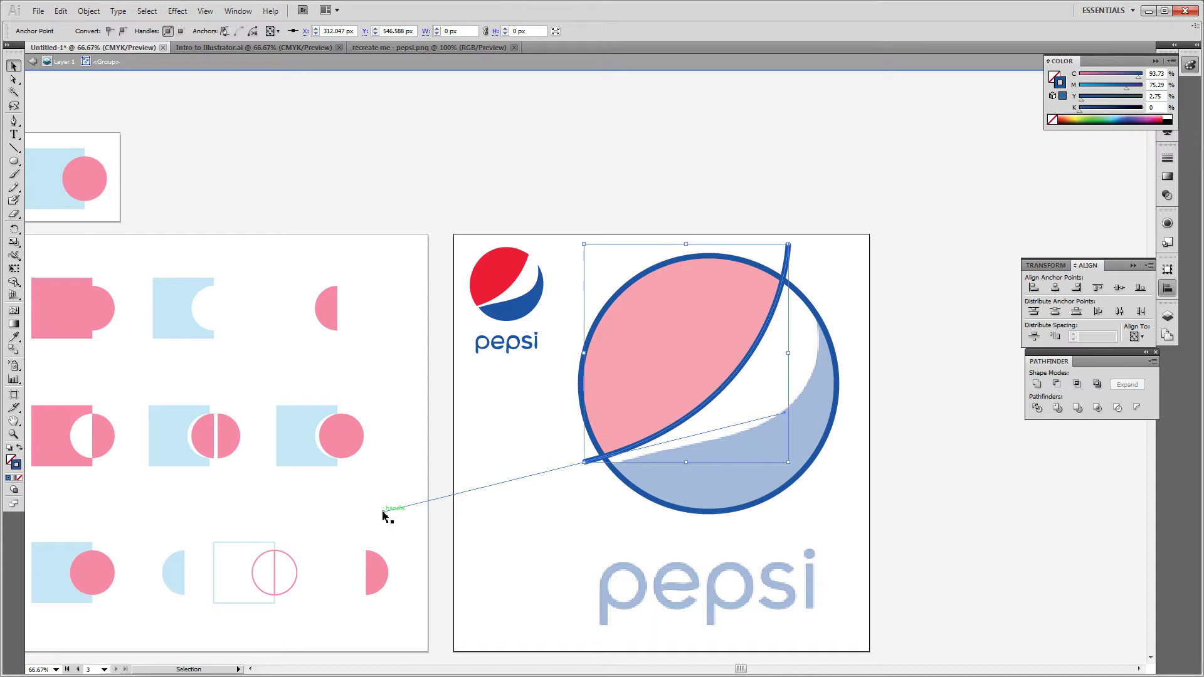
pyautogui.click(543, 534)
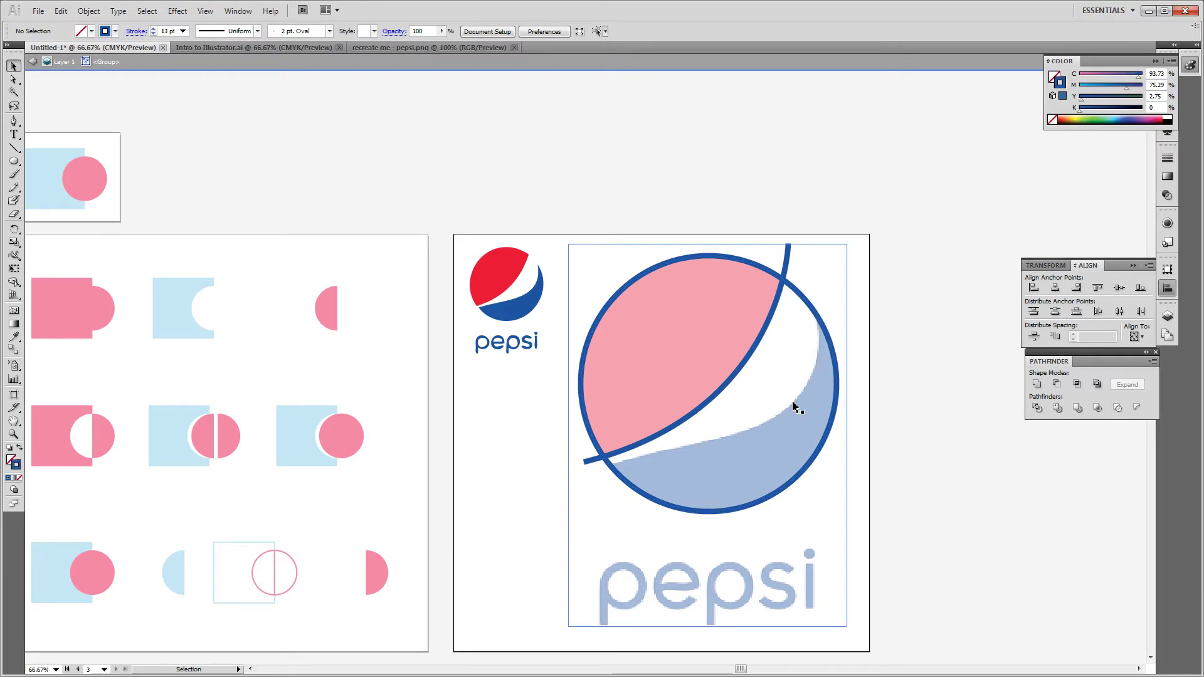
pyautogui.click(586, 463)
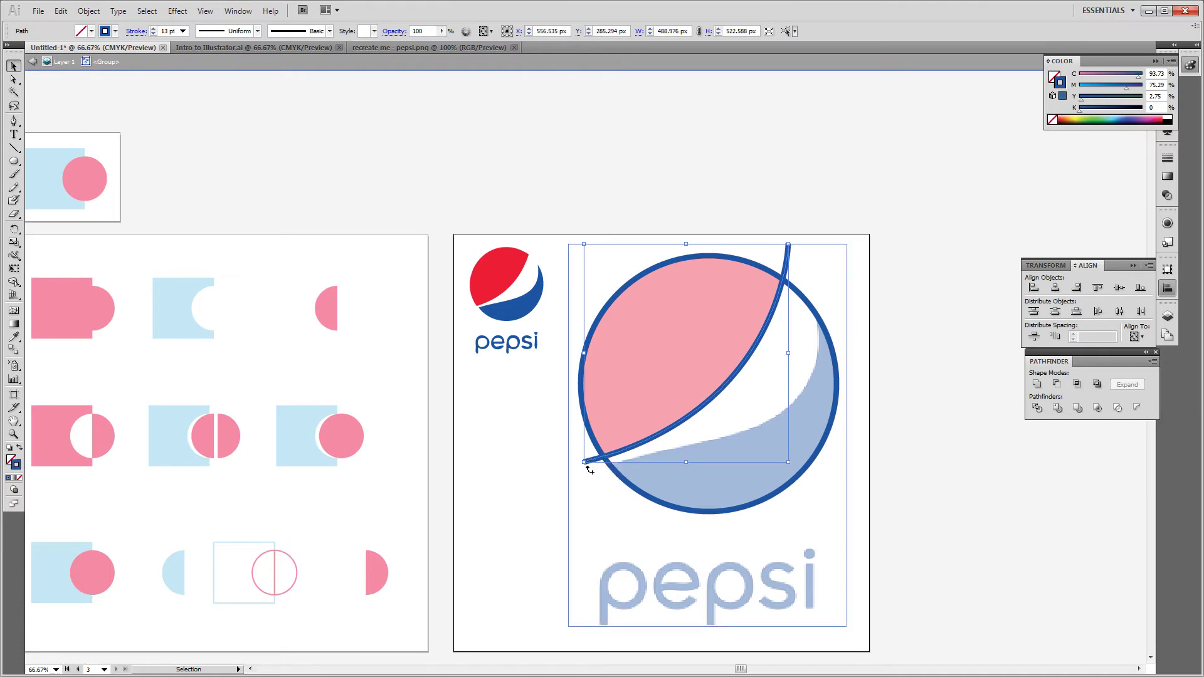
pyautogui.click(597, 482)
pyautogui.click(542, 435)
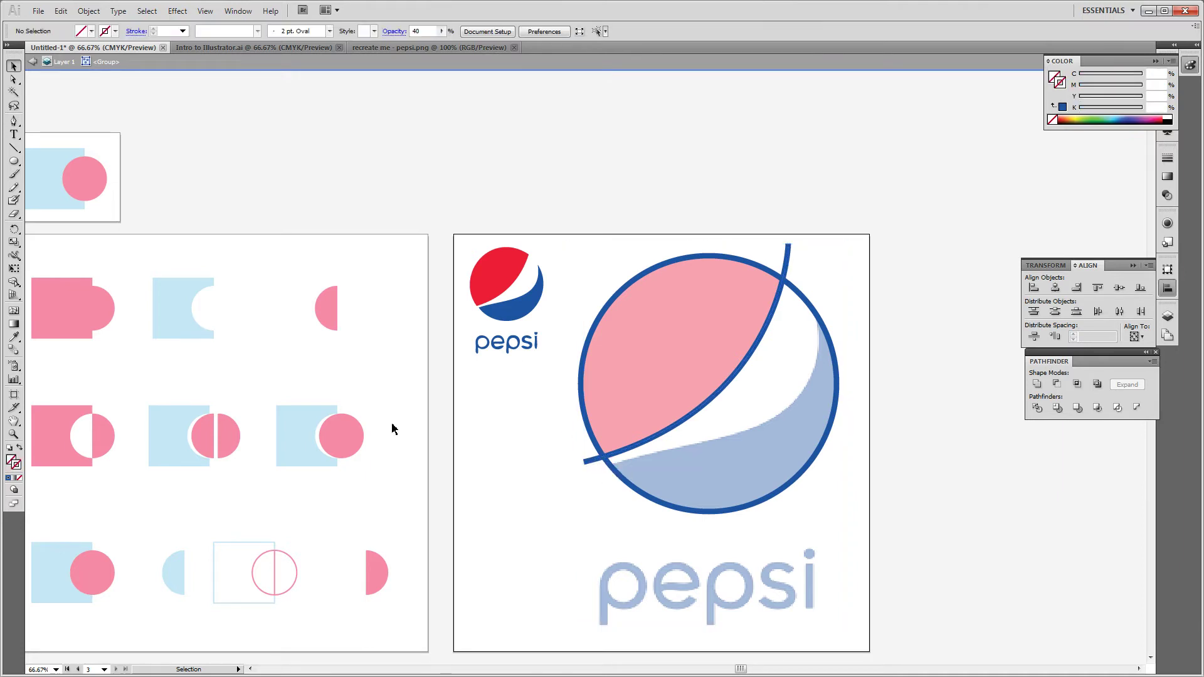
# Step: Trace the blue area's upper edge with a three-point Pen curve about 536 × 423 px, extending past the circle at both ends
pyautogui.press('p')
pyautogui.click(820, 293)
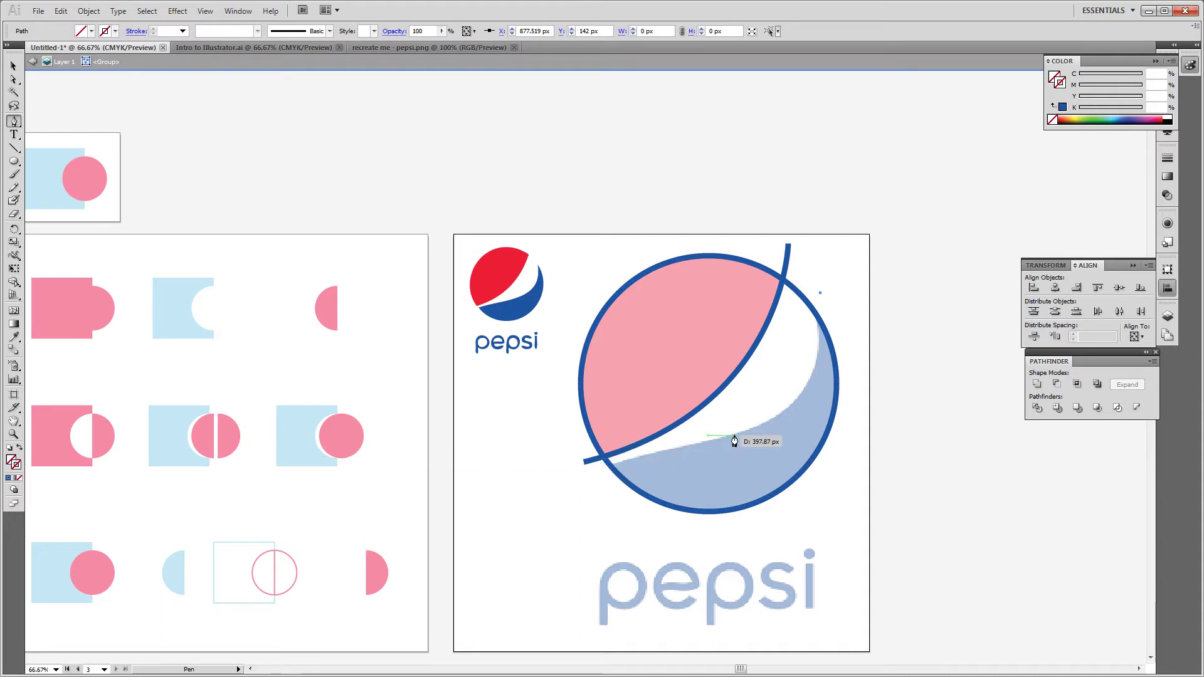
pyautogui.click(763, 427)
pyautogui.moveTo(764, 427); pyautogui.dragTo(693, 458)
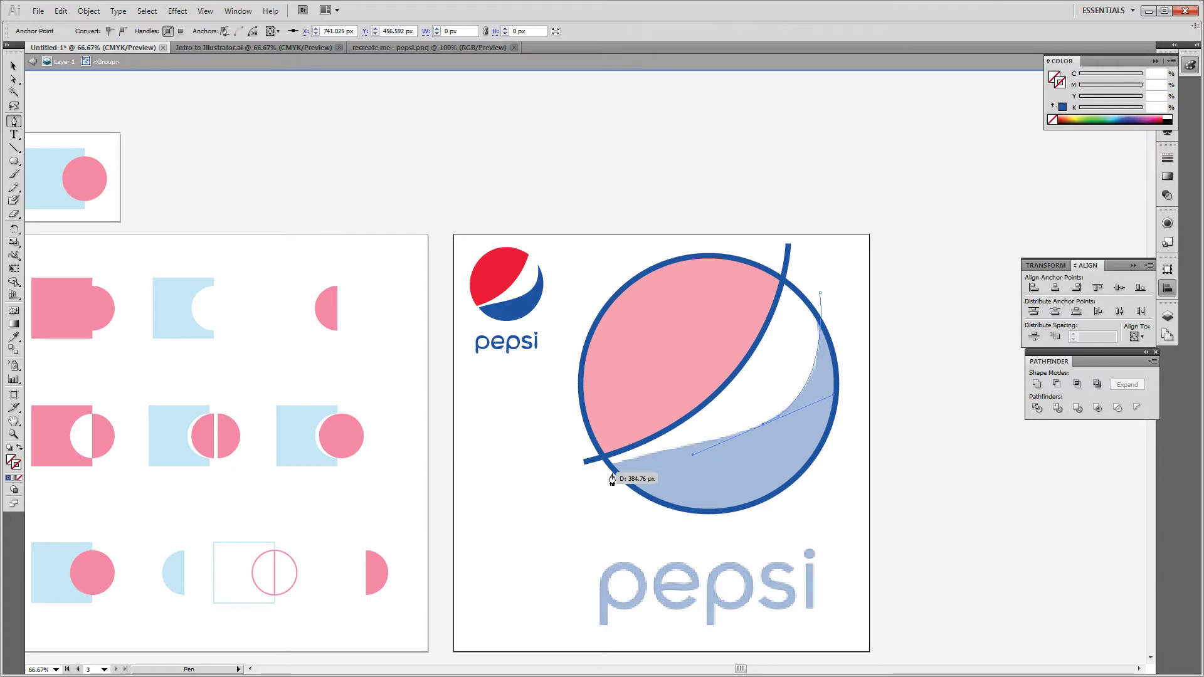
pyautogui.moveTo(596, 469); pyautogui.dragTo(486, 506)
pyautogui.click(14, 65)
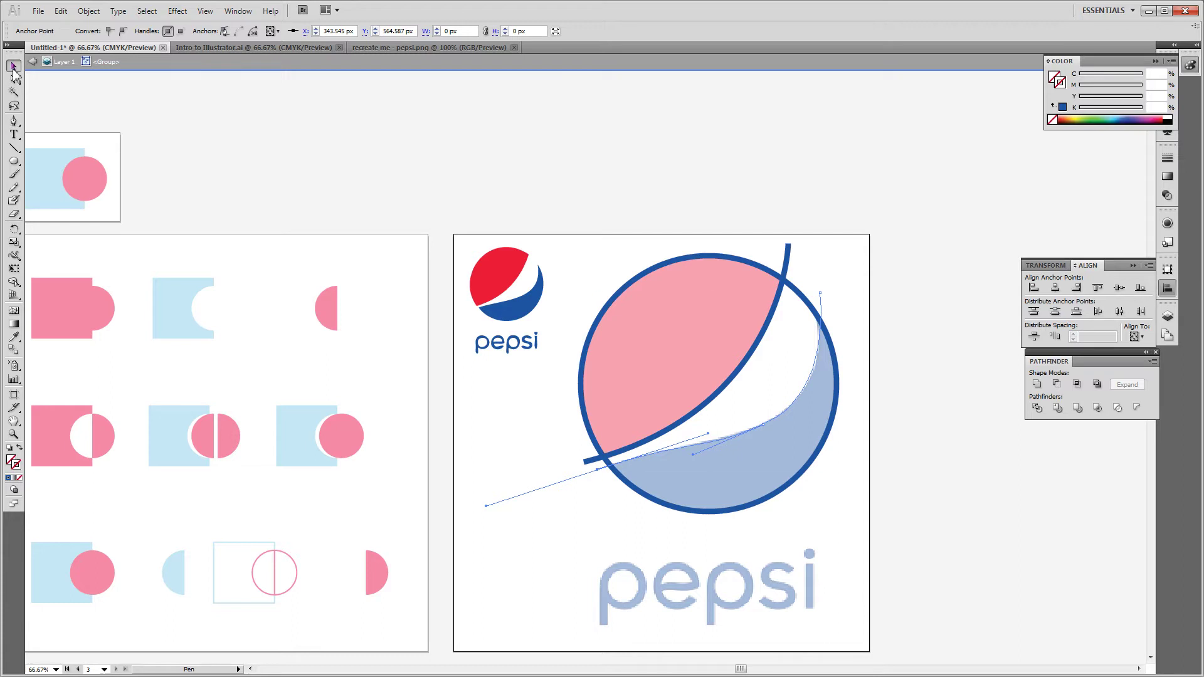
pyautogui.click(542, 125)
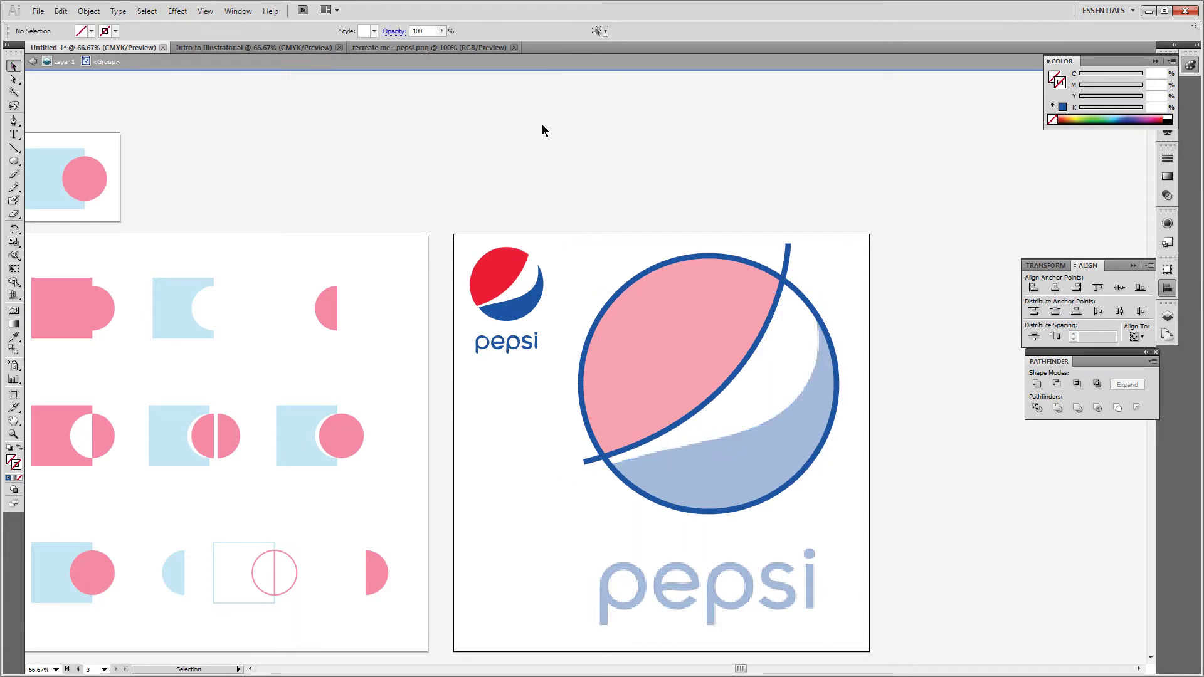
# Step: Copy the 13 pt blue stroke from the red area's curve onto the new curve with the Eyedropper, and deselect it
pyautogui.click(820, 300)
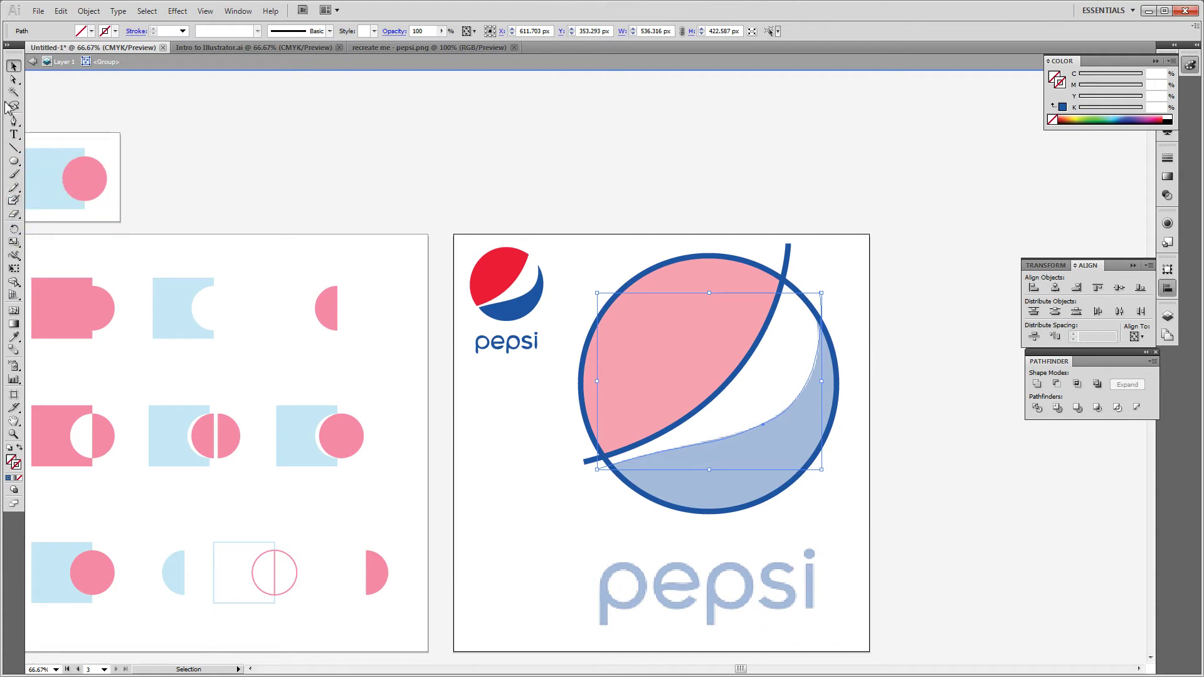
pyautogui.click(12, 84)
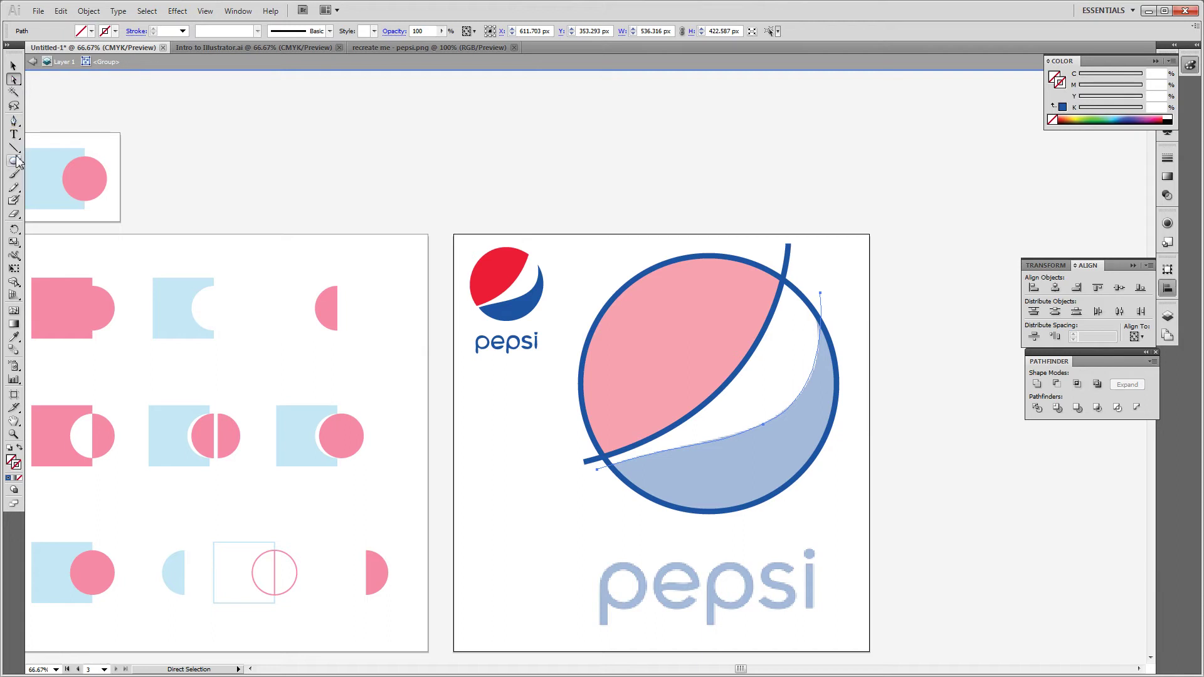
pyautogui.press('i')
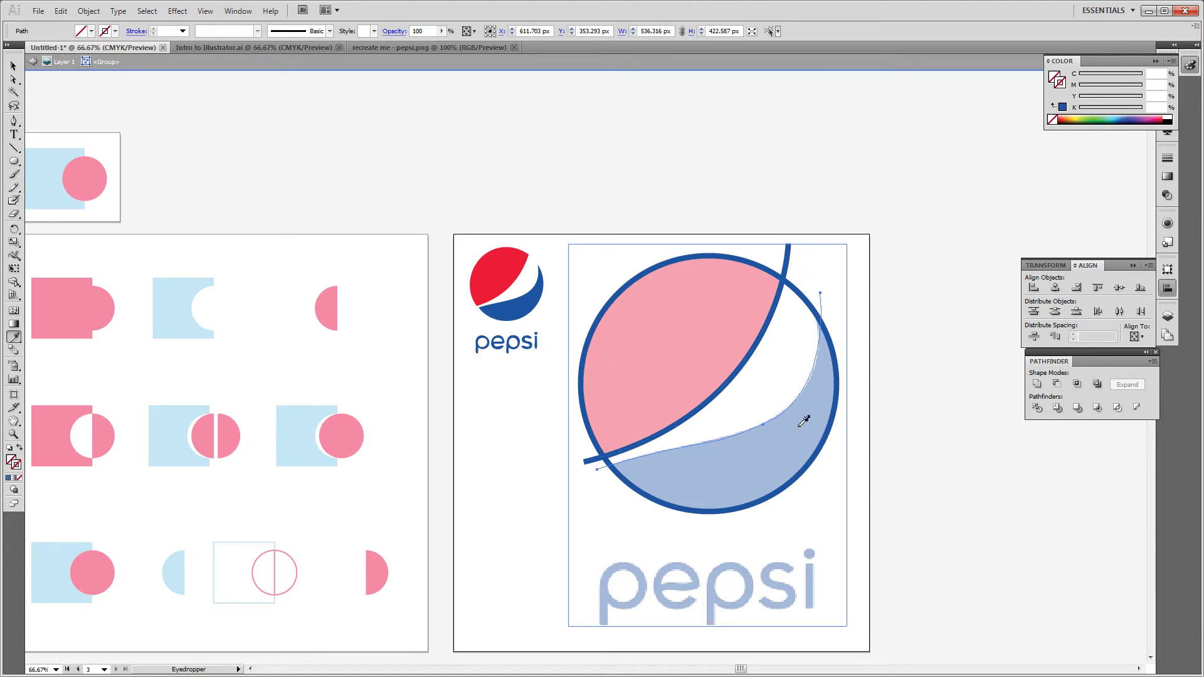
pyautogui.click(773, 314)
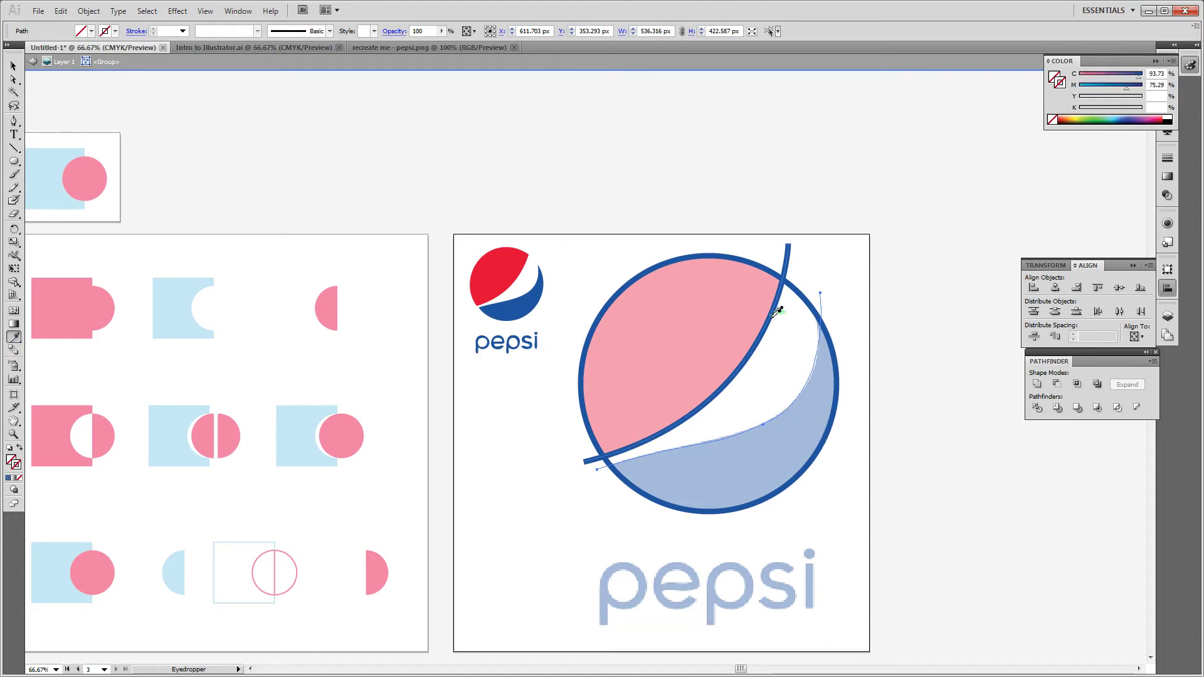
pyautogui.press('v')
pyautogui.click(910, 273)
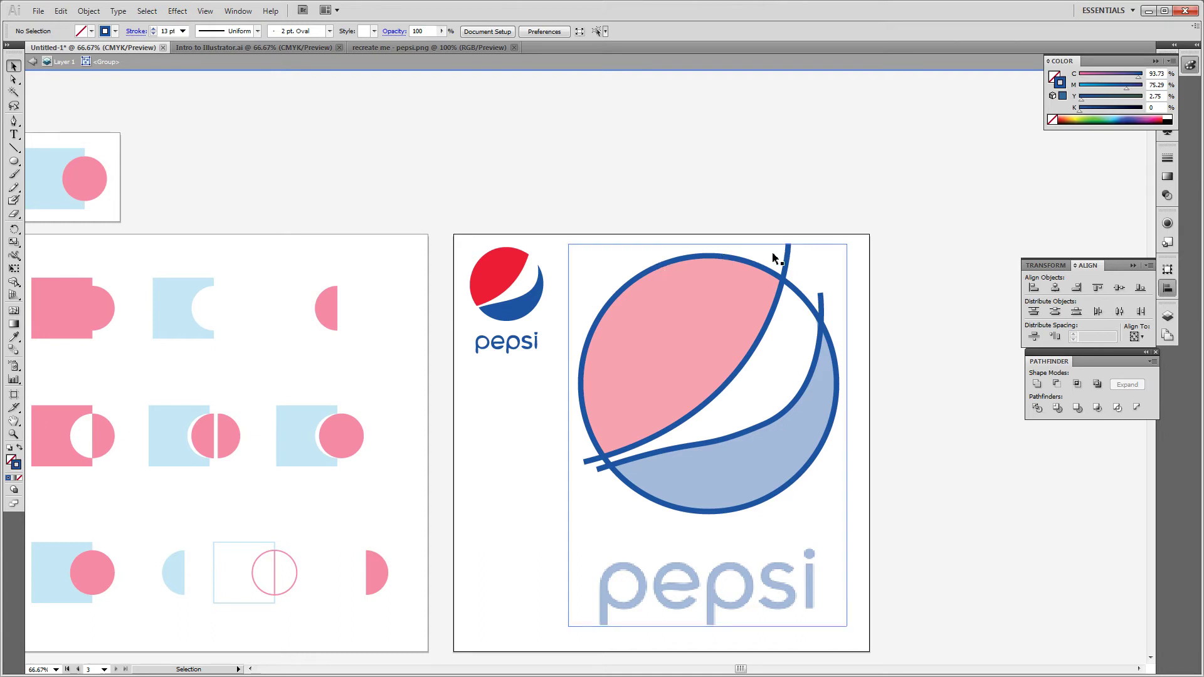
# Step: Try moving the red area's curve upward, and undo the move
pyautogui.moveTo(787, 264); pyautogui.dragTo(784, 179)
pyautogui.hotkey('ctrl', 'z')
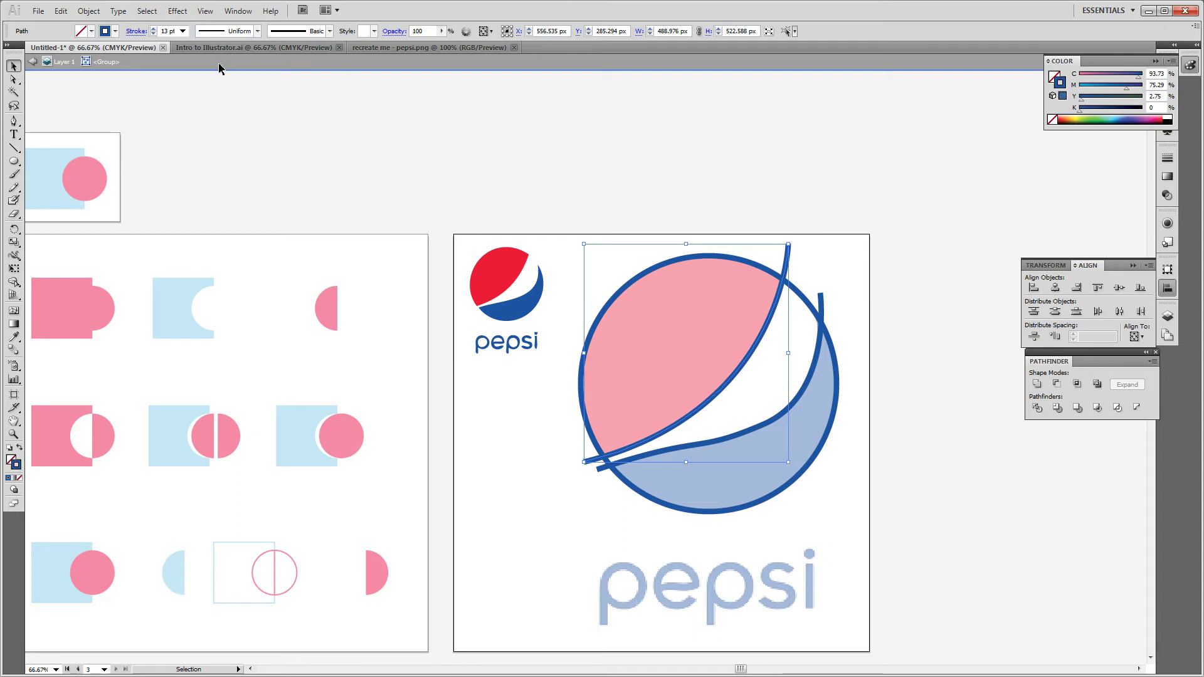
# Step: Display the artwork in Outline mode, focused on the upper ends of the two traced curves, with nothing selected
pyautogui.click(14, 79)
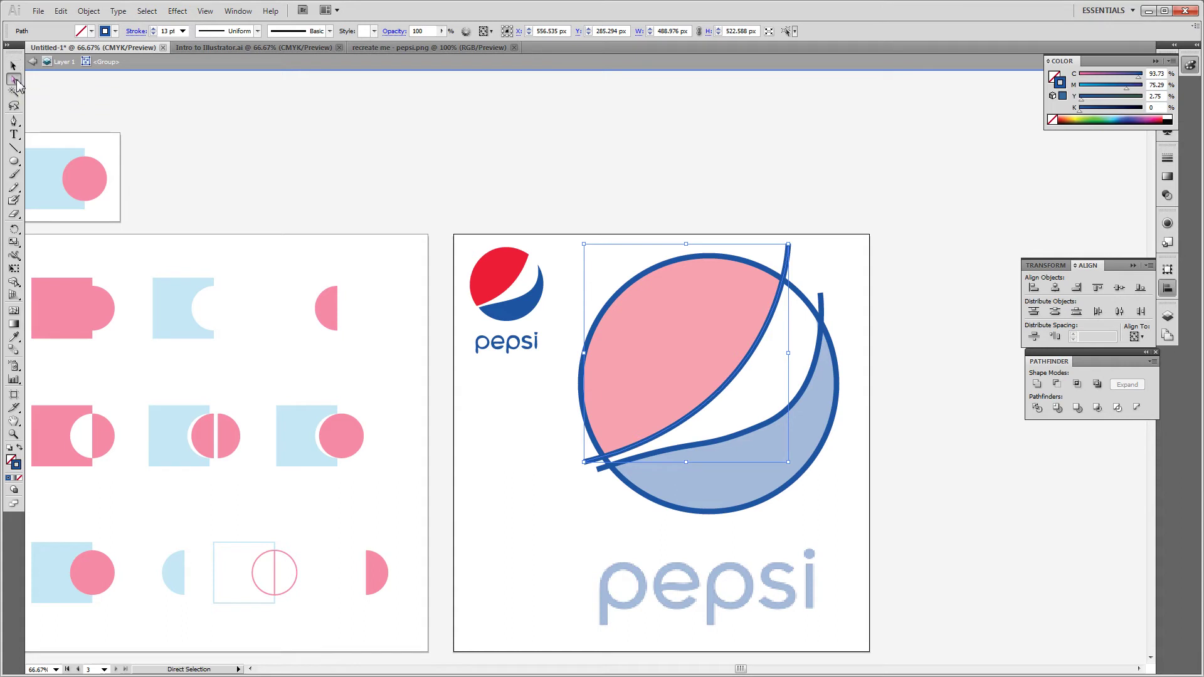
pyautogui.click(788, 245)
pyautogui.moveTo(782, 227); pyautogui.dragTo(801, 259)
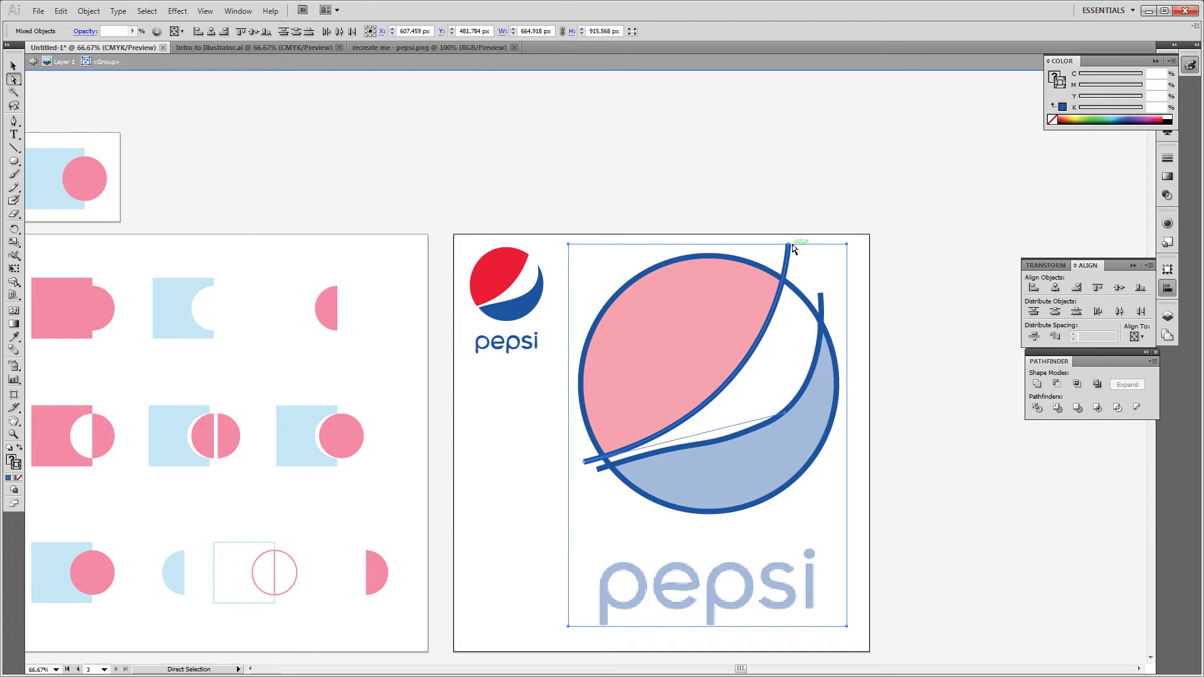
pyautogui.hotkey('ctrl', '+')
pyautogui.hotkey('ctrl', '+')
pyautogui.hscroll(6, 822, 315)
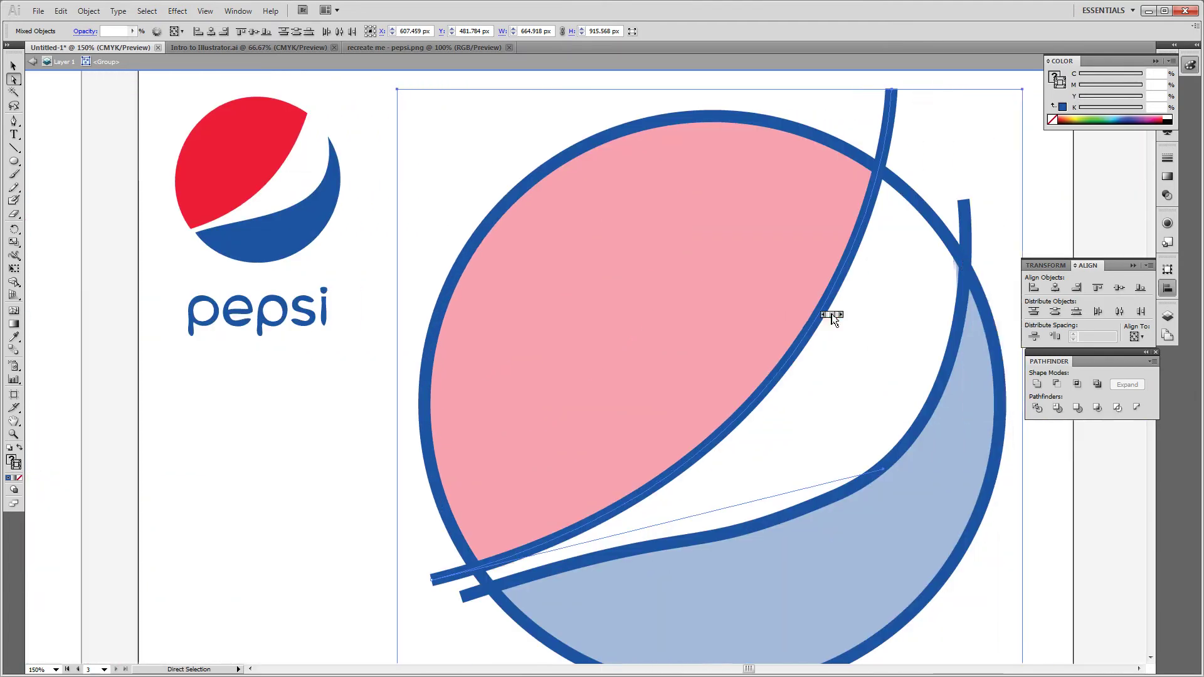
pyautogui.scroll(5, 824, 322)
pyautogui.click(741, 236)
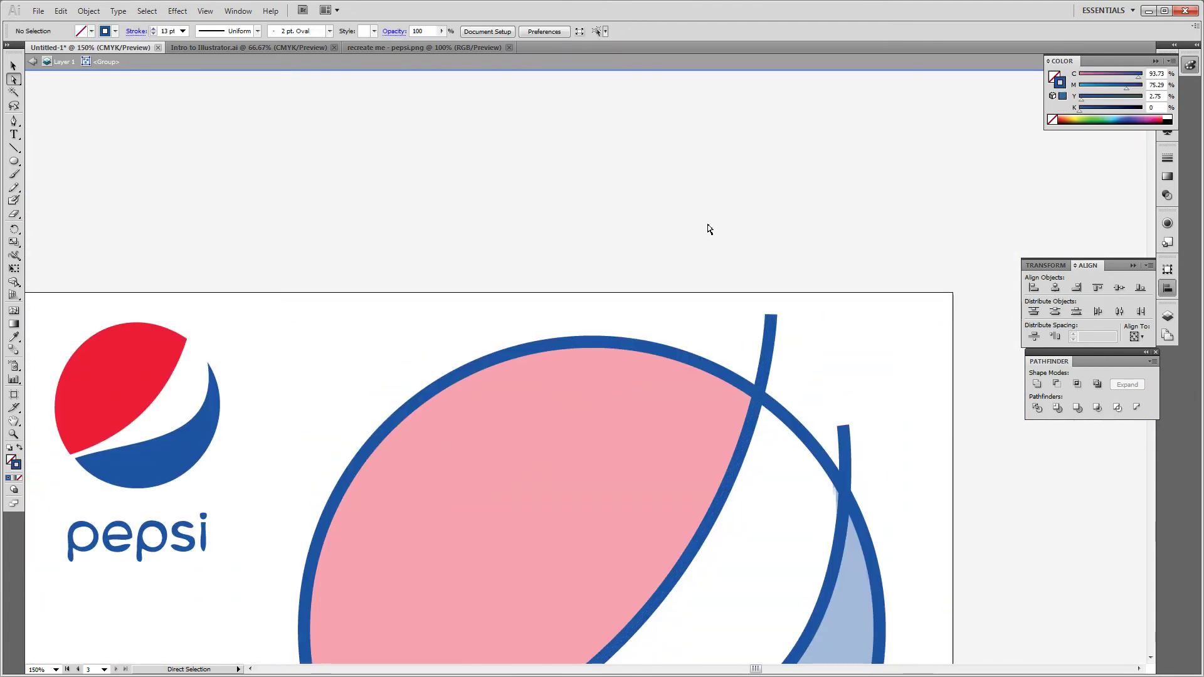
pyautogui.click(206, 11)
pyautogui.click(227, 23)
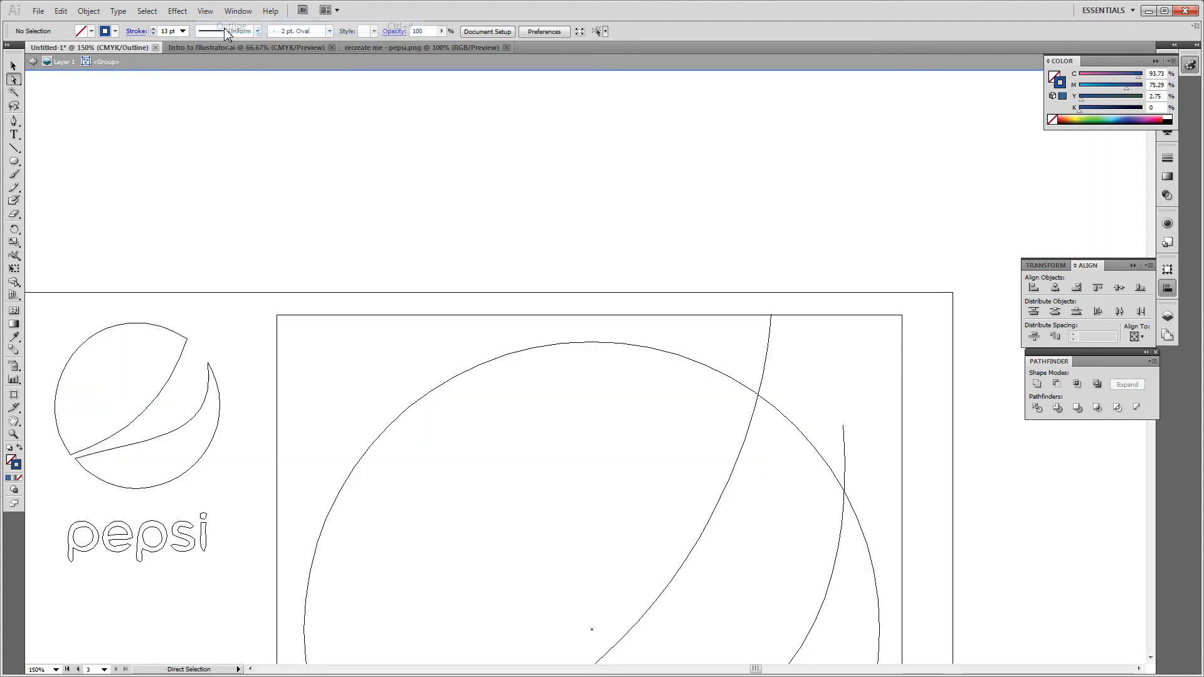
# Step: Connect the upper end points of the two traced curves with a straight segment
pyautogui.moveTo(775, 292); pyautogui.dragTo(782, 330)
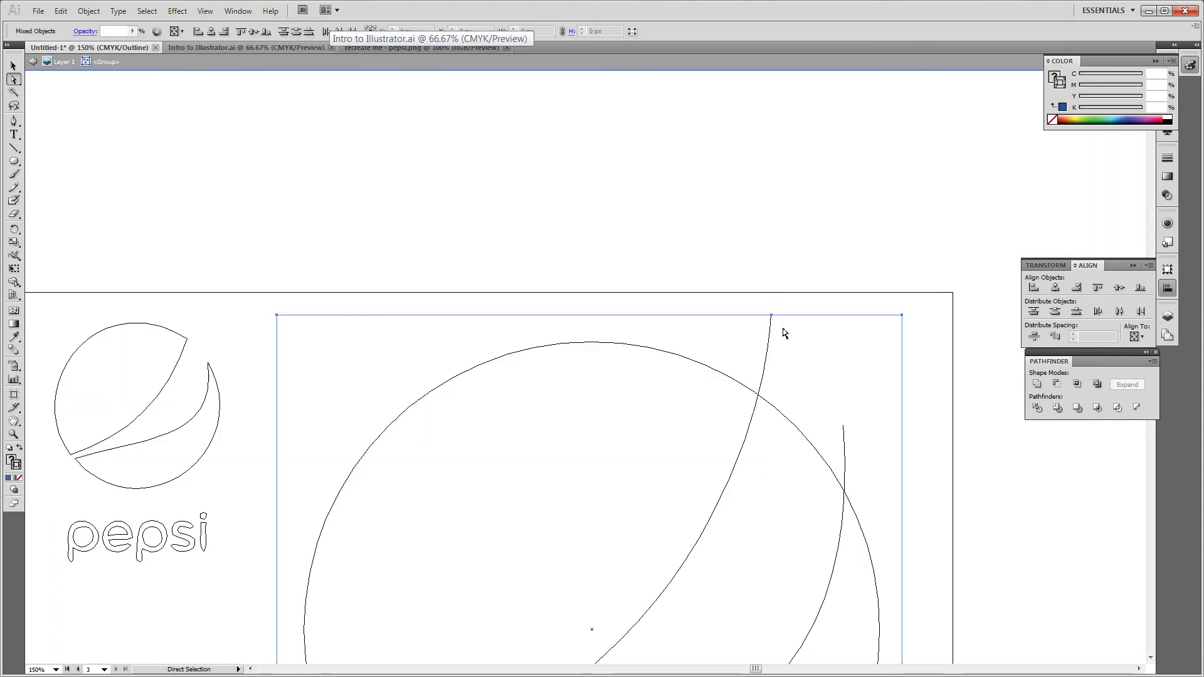
pyautogui.click(787, 351)
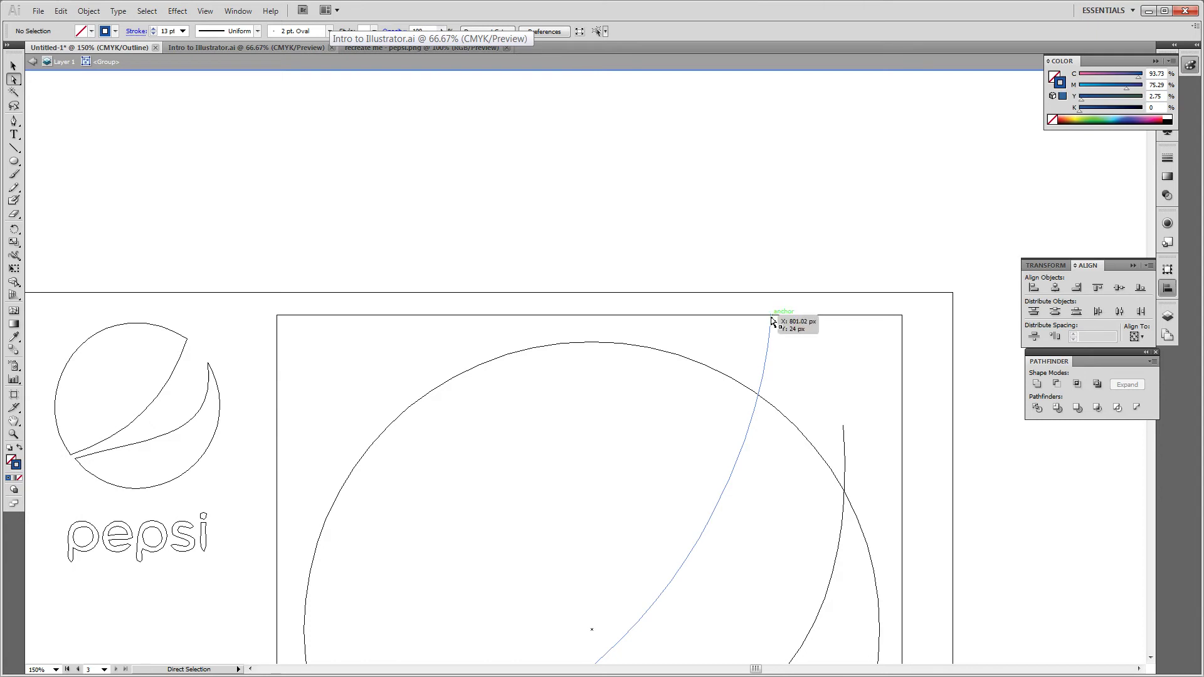
pyautogui.click(772, 320)
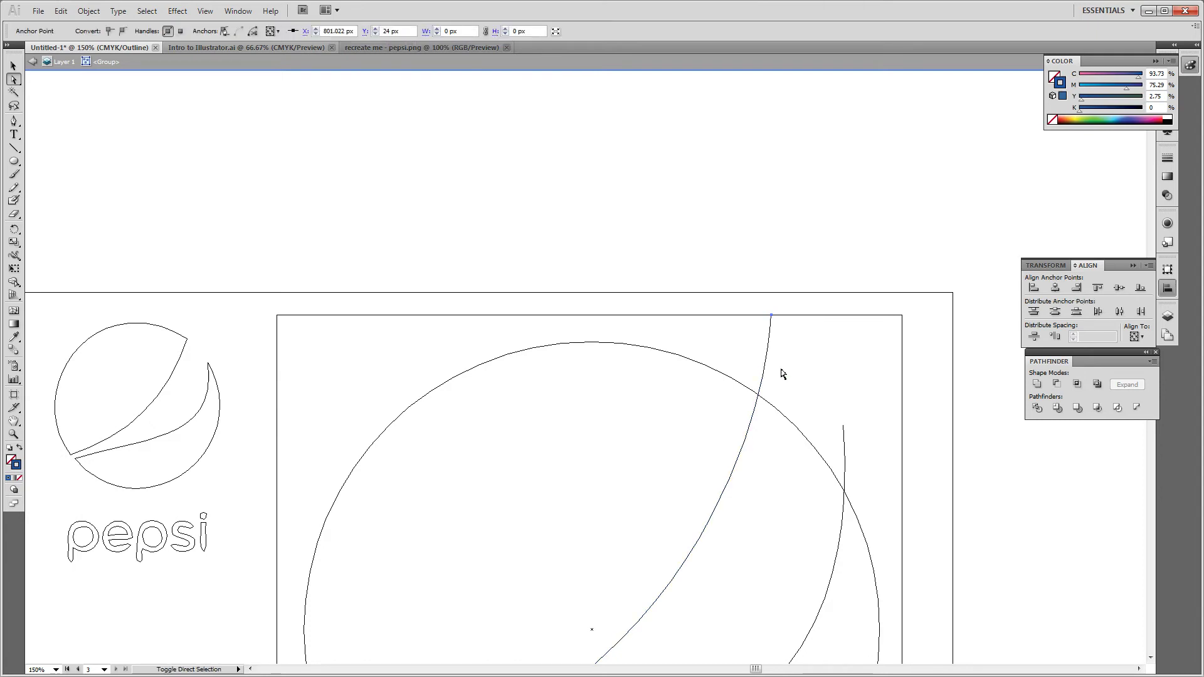
pyautogui.keyDown('shift'); pyautogui.click(844, 427); pyautogui.keyUp('shift')
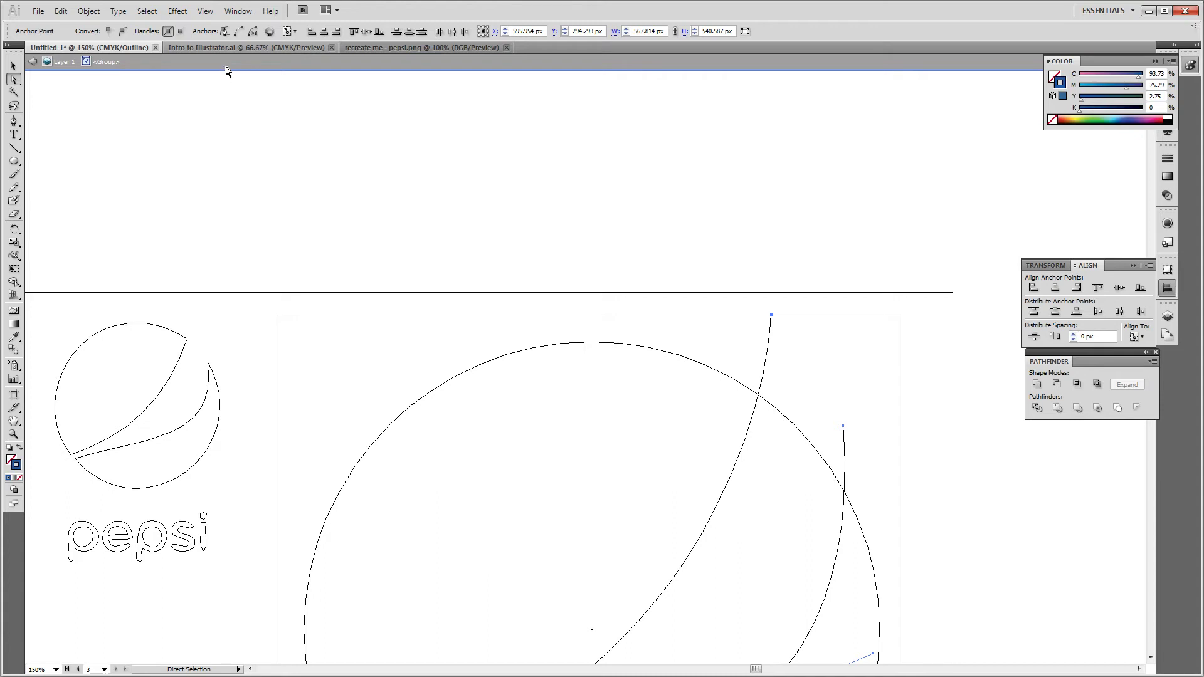
pyautogui.click(241, 34)
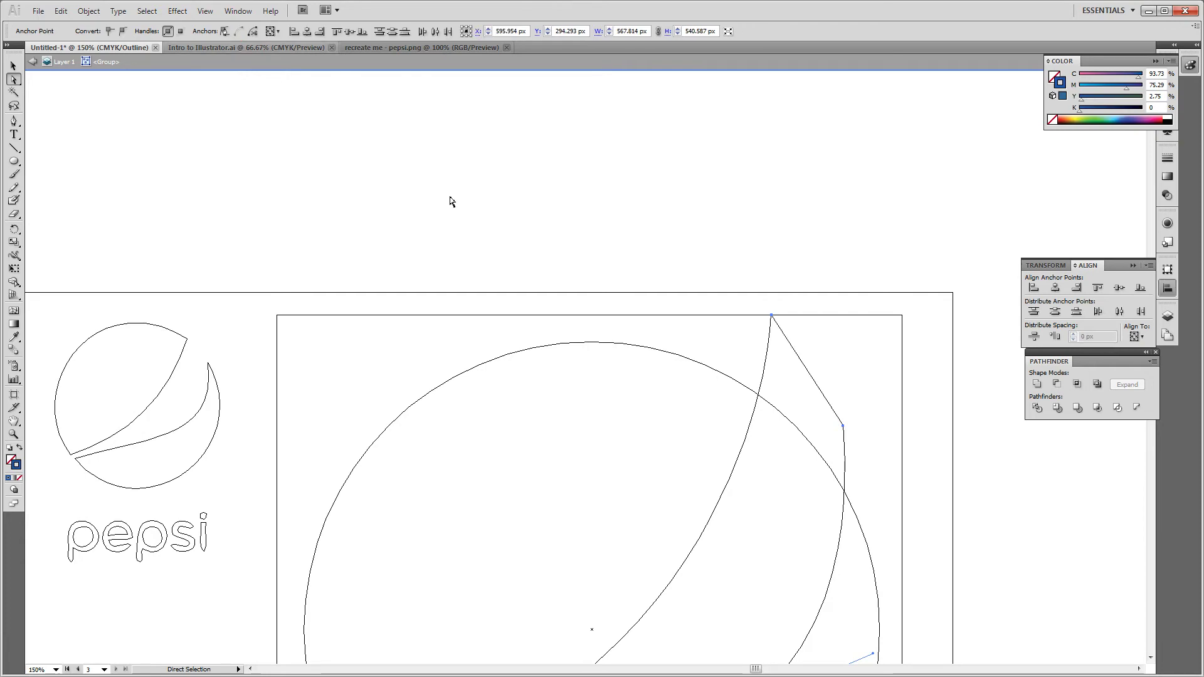
# Step: Connect the lower end points of the two traced curves to close the swoosh shape
pyautogui.scroll(-10, 450, 202)
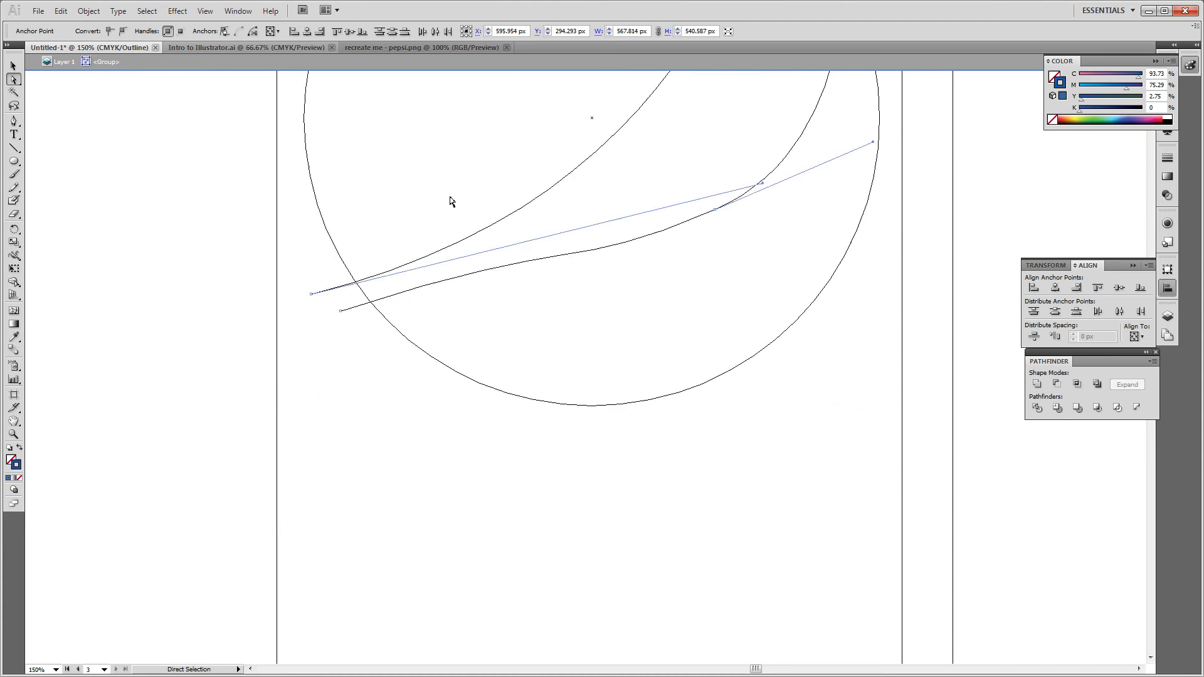
pyautogui.click(313, 234)
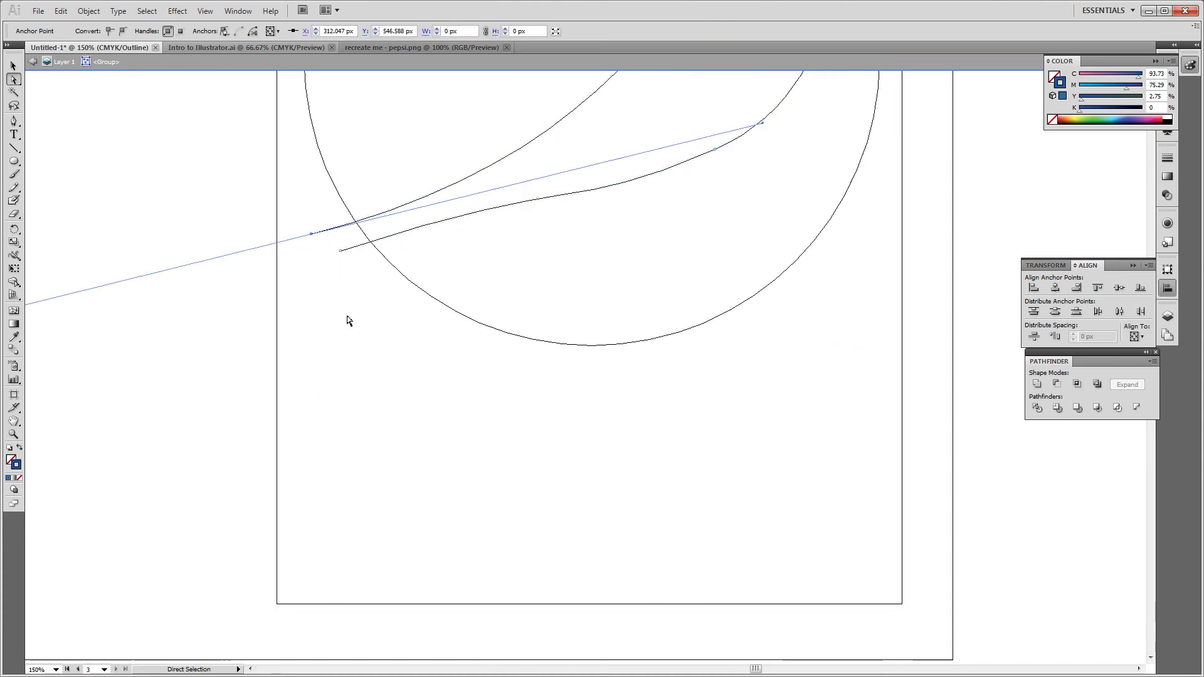
pyautogui.keyDown('shift'); pyautogui.click(341, 251); pyautogui.keyUp('shift')
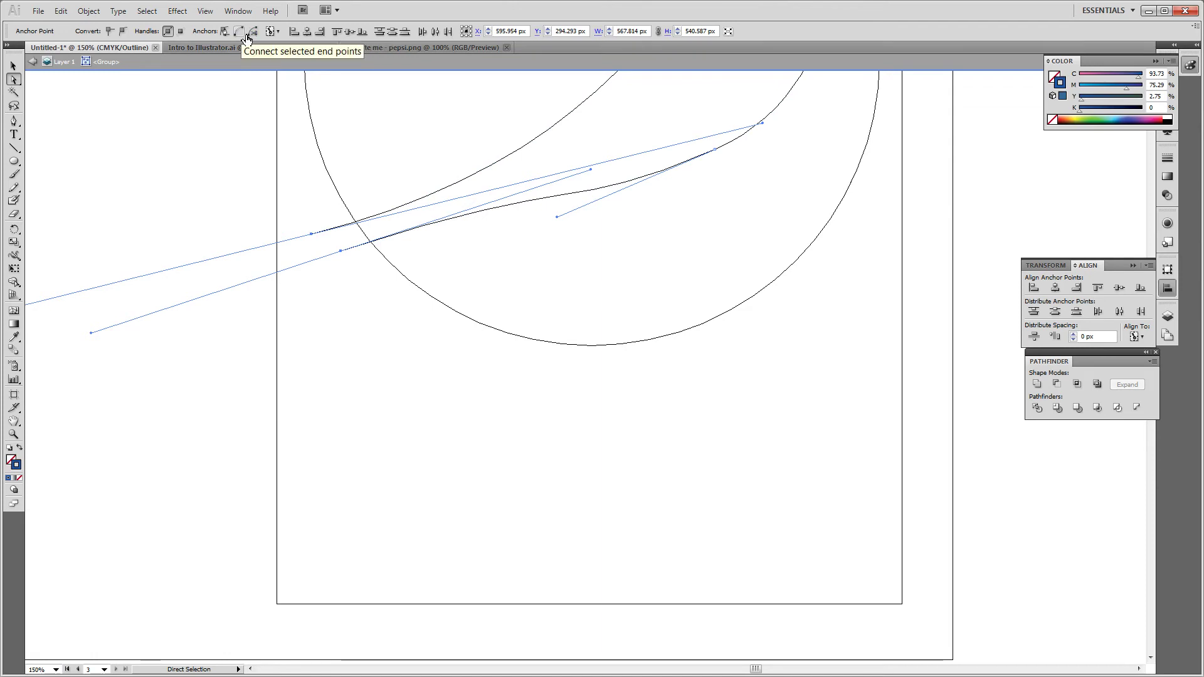
pyautogui.click(238, 32)
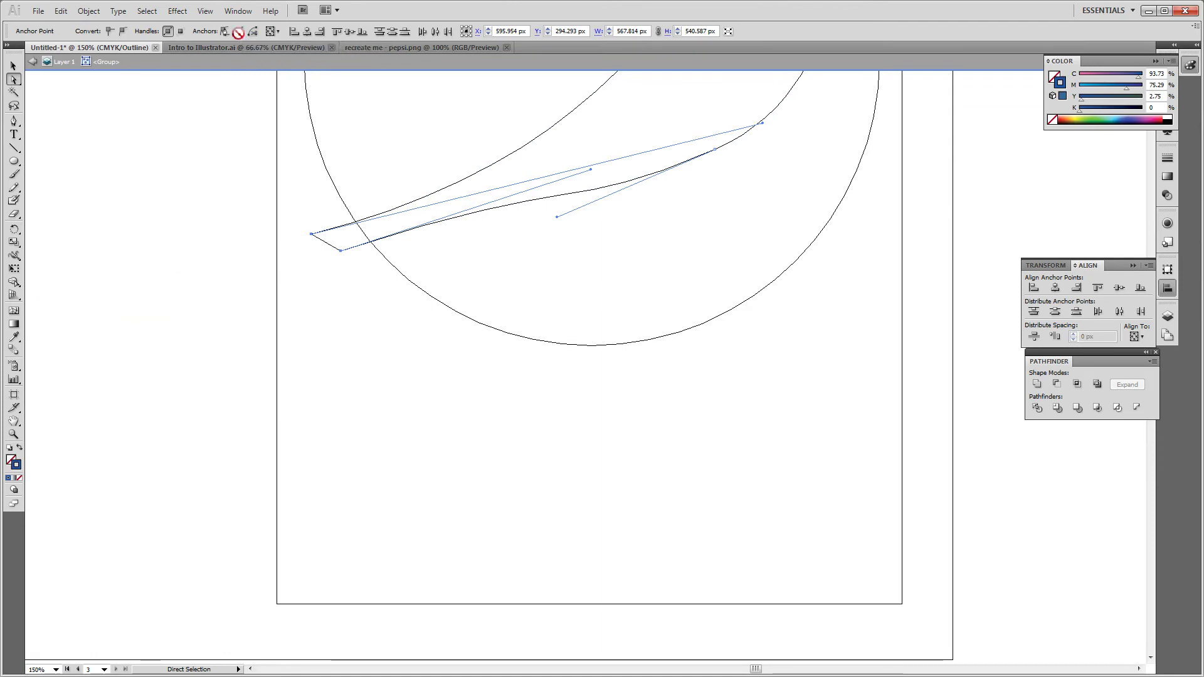
# Step: Deselect the closed swoosh and return the whole artwork to Preview mode
pyautogui.click(209, 293)
pyautogui.hotkey('ctrl', '-')
pyautogui.hotkey('ctrl', '-')
pyautogui.hotkey('ctrl', '-')
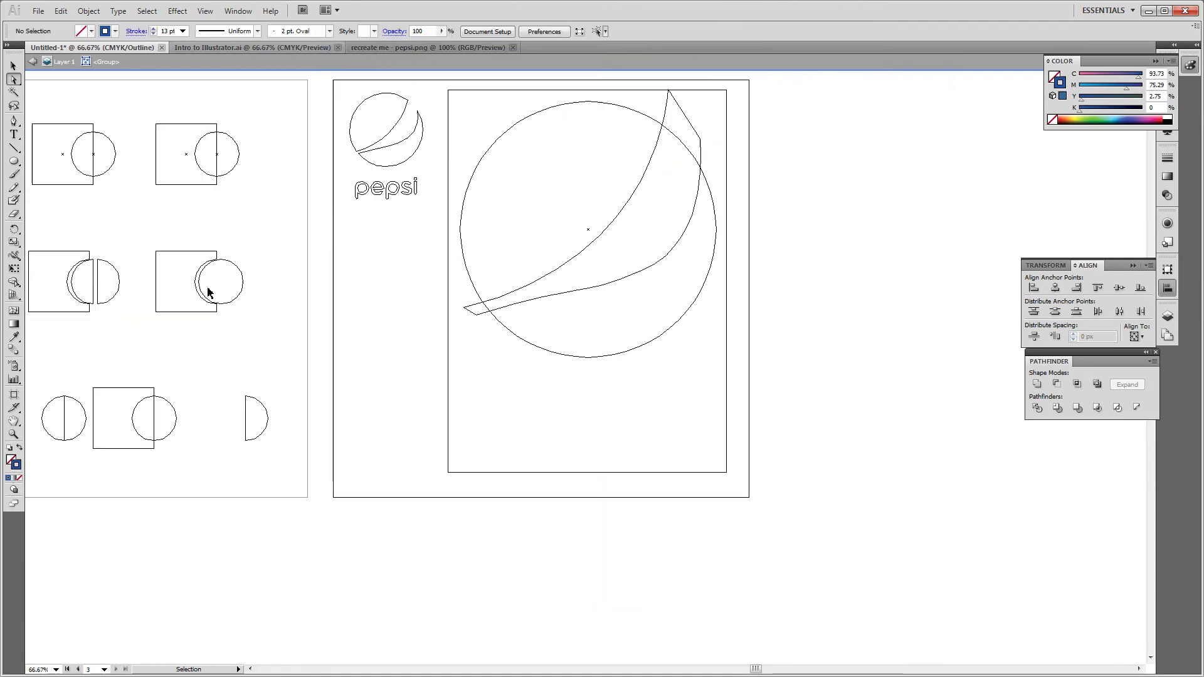
pyautogui.hotkey('ctrl', 'y')
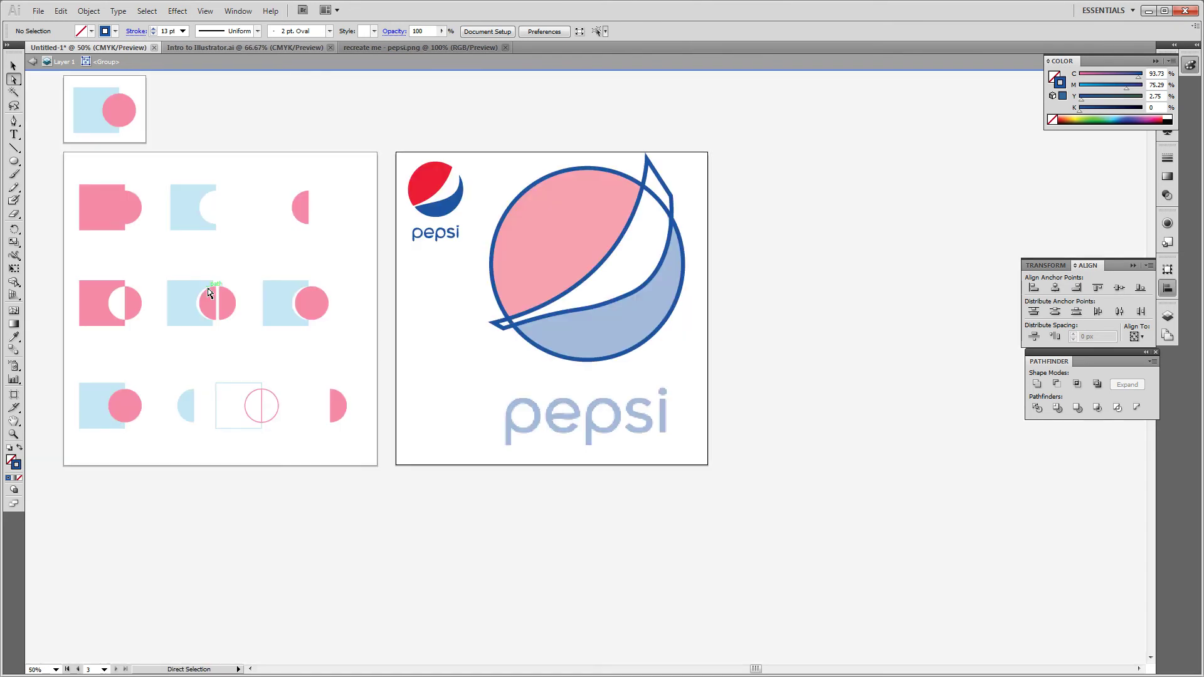
# Step: Swap the swoosh's fill and stroke to give it a solid blue fill without a stroke, and deselect it
pyautogui.press('v')
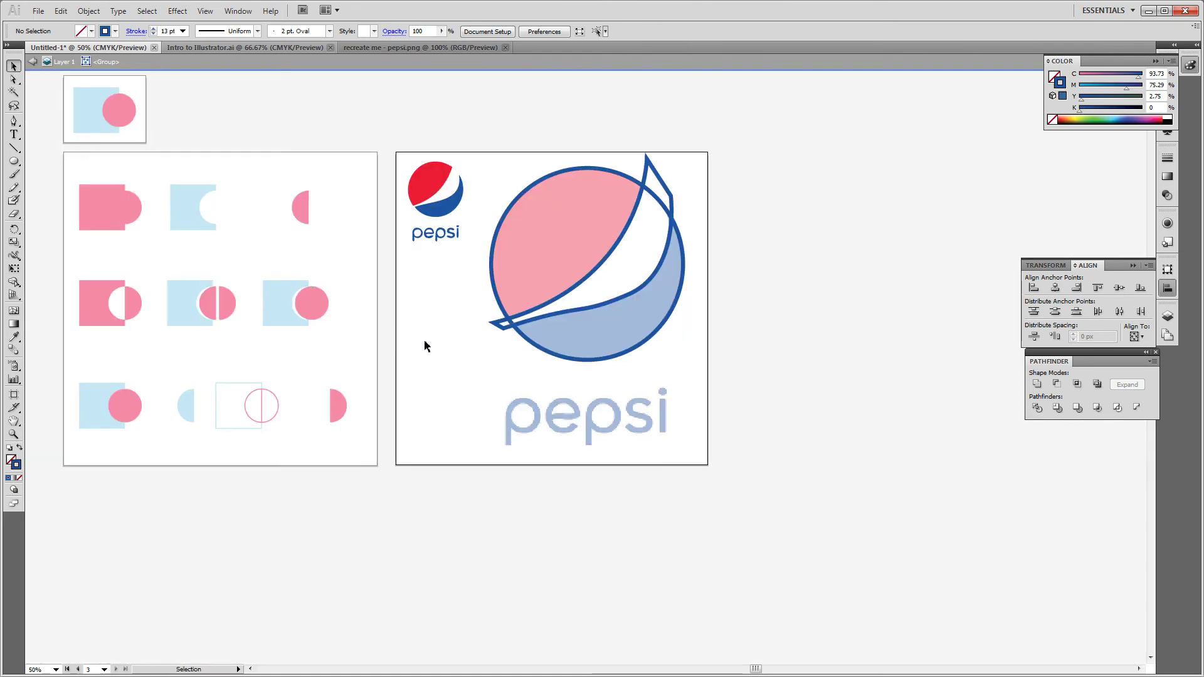
pyautogui.click(499, 329)
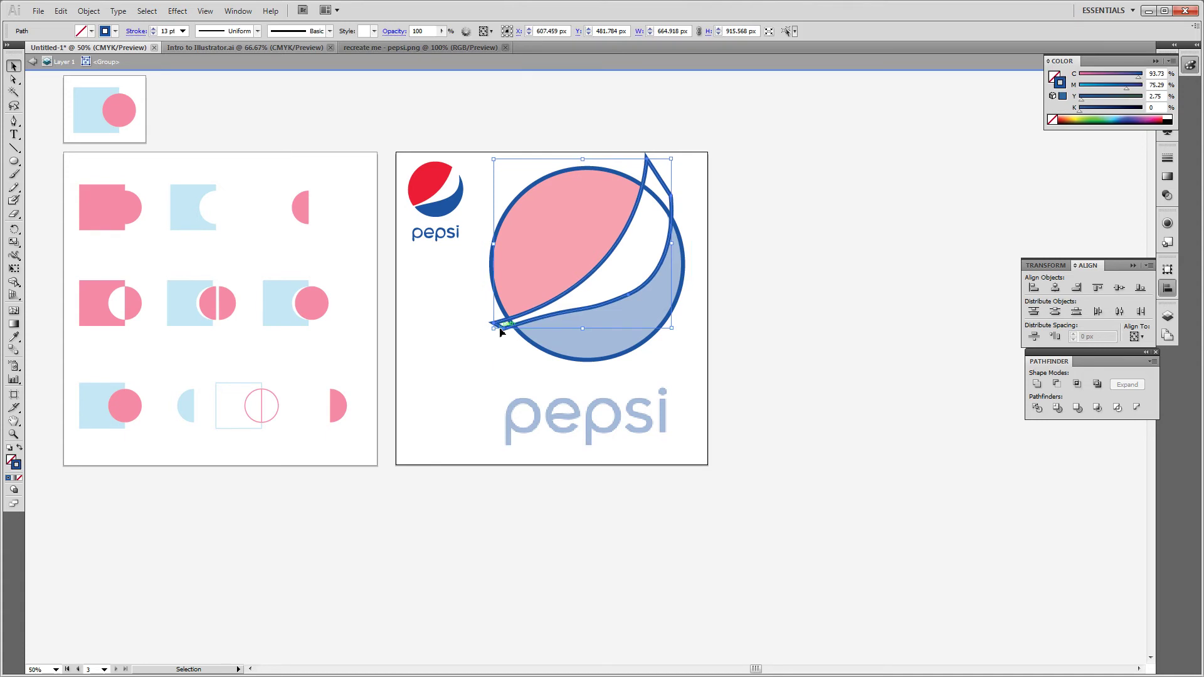
pyautogui.moveTo(500, 330); pyautogui.dragTo(738, 325)
pyautogui.click(20, 449)
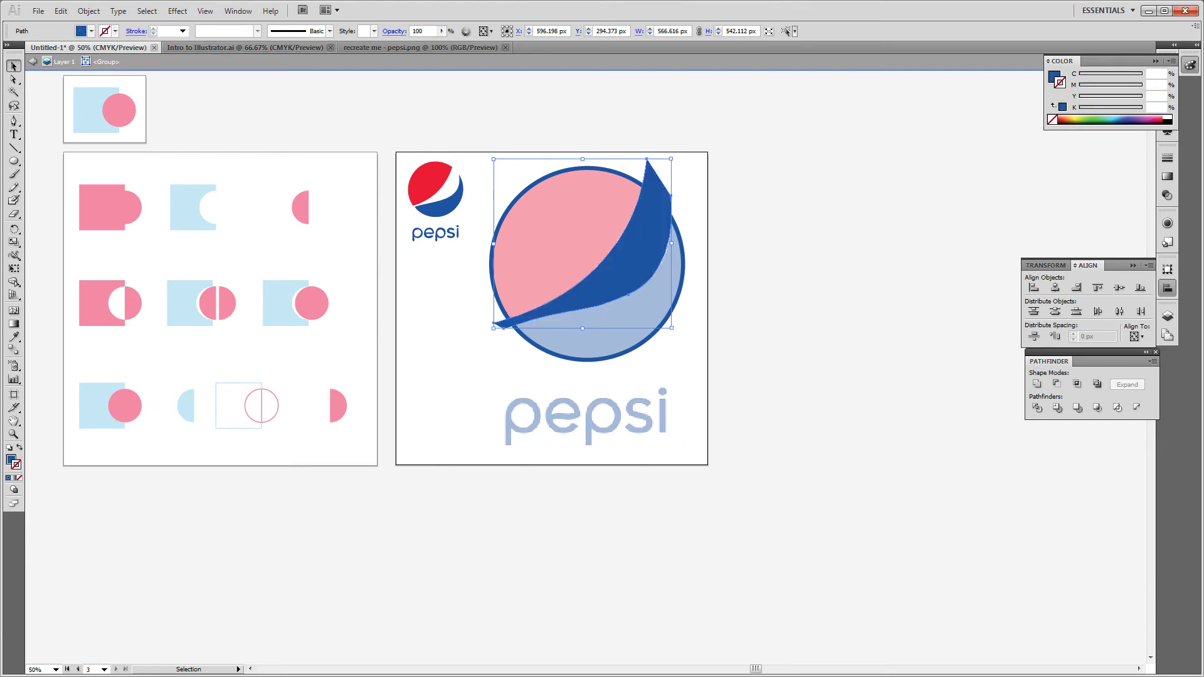
pyautogui.click(221, 509)
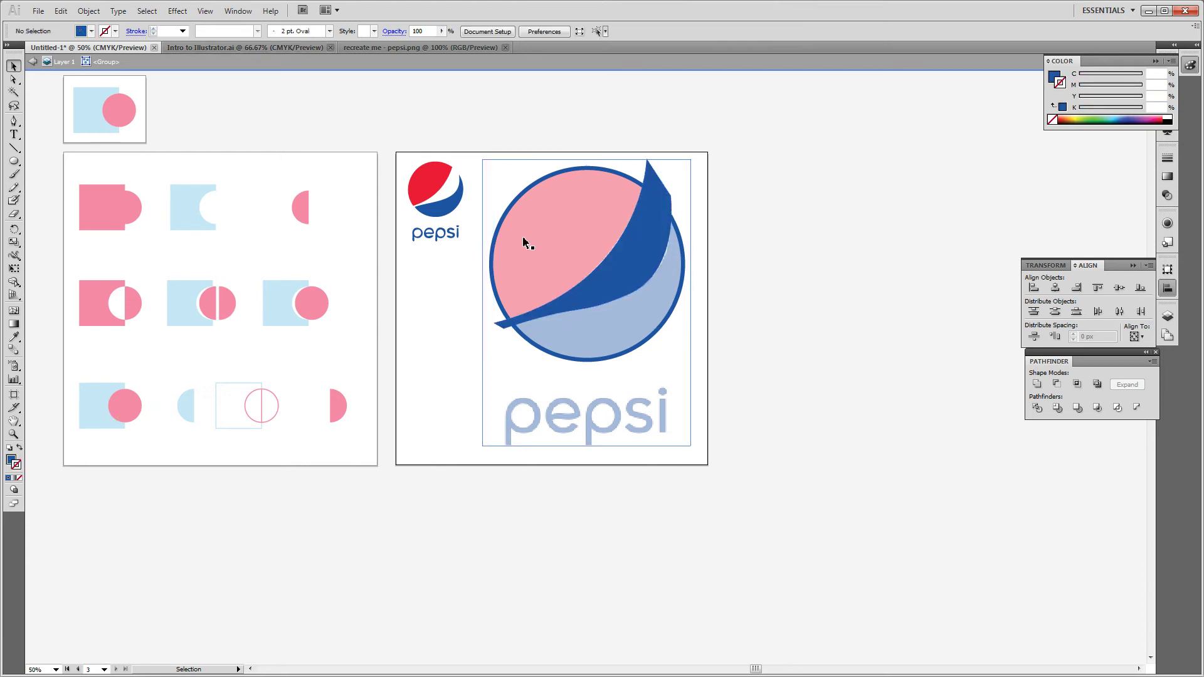
# Step: Fill the large blue-stroked circle with green (C 58.18, M 0, Y 87.2, K 0), and deselect it
pyautogui.click(497, 232)
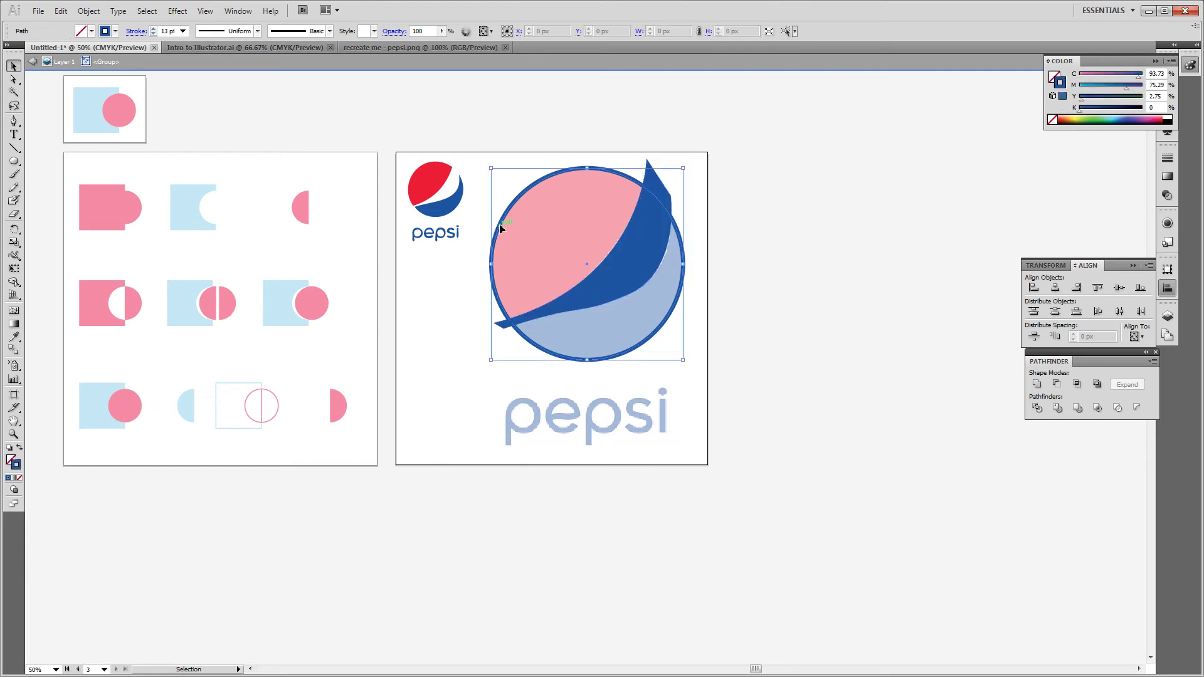
pyautogui.doubleClick(11, 460)
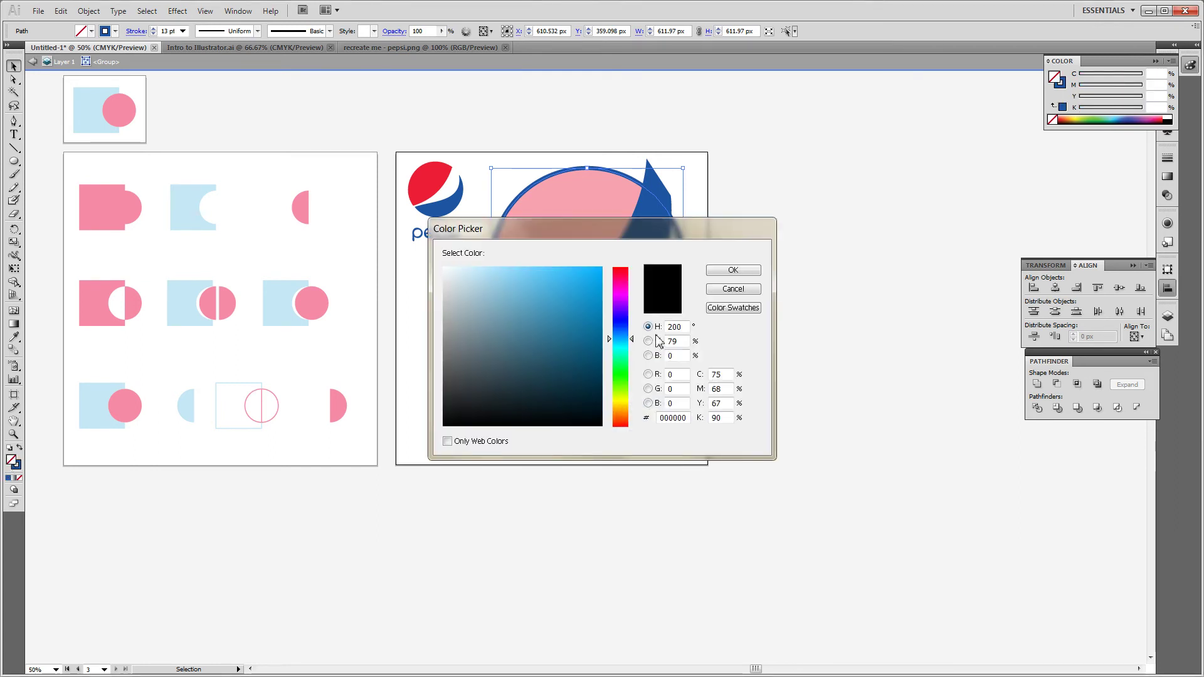
pyautogui.click(623, 378)
pyautogui.moveTo(557, 334); pyautogui.dragTo(546, 321)
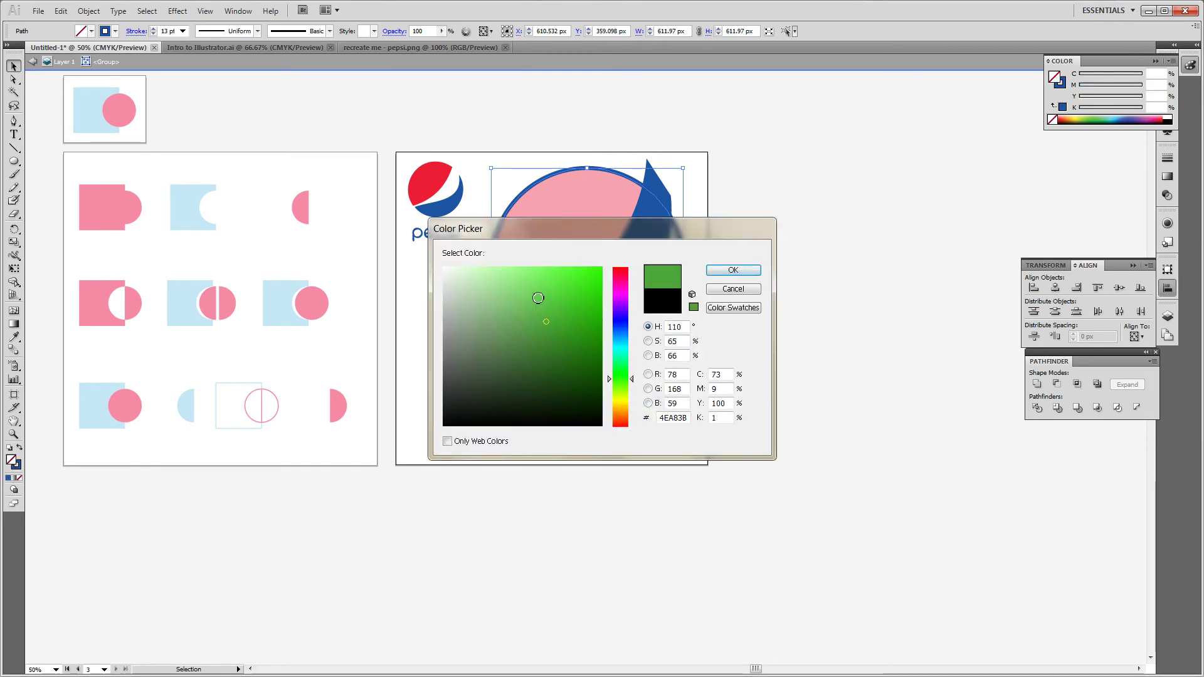
pyautogui.click(721, 271)
pyautogui.click(752, 251)
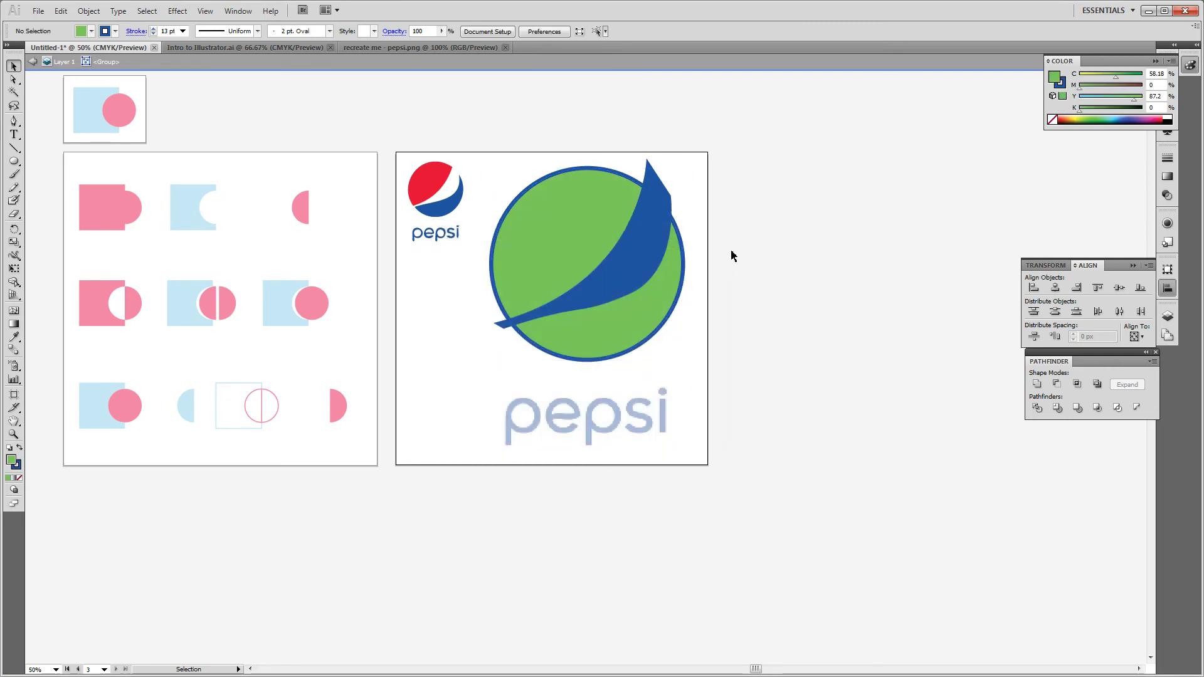
# Step: Cut the blue swoosh out of the green circle with Pathfinder's Minus Front, and deselect the result
pyautogui.click(637, 276)
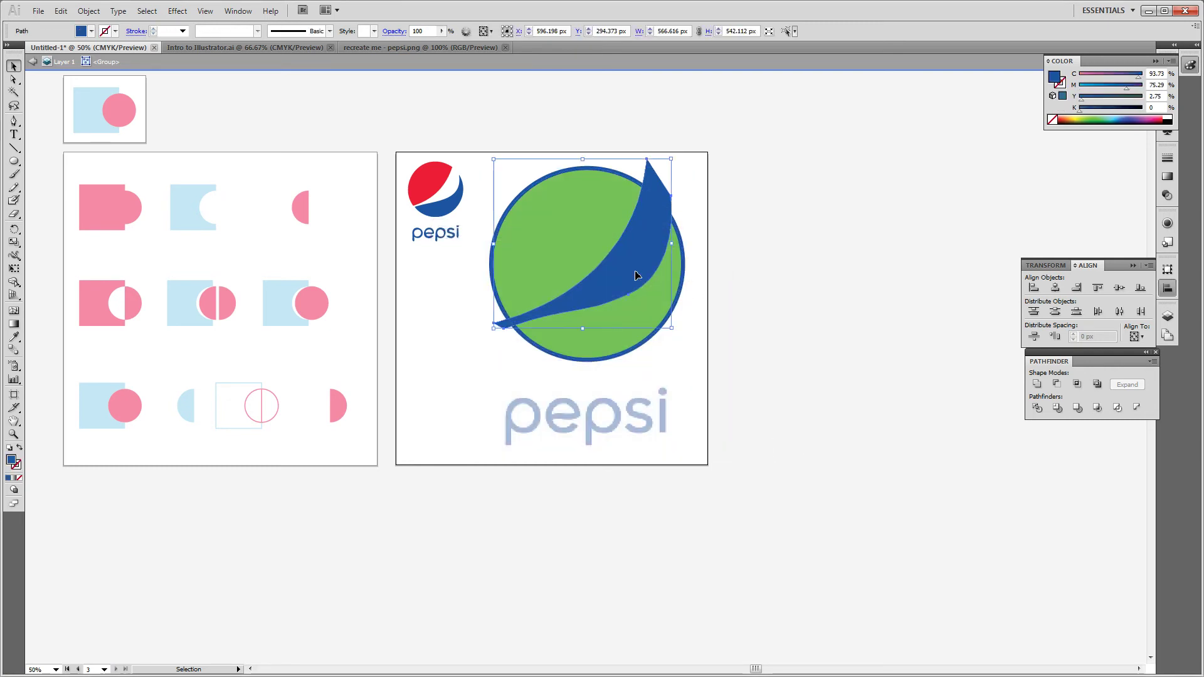
pyautogui.keyDown('shift'); pyautogui.click(619, 346); pyautogui.keyUp('shift')
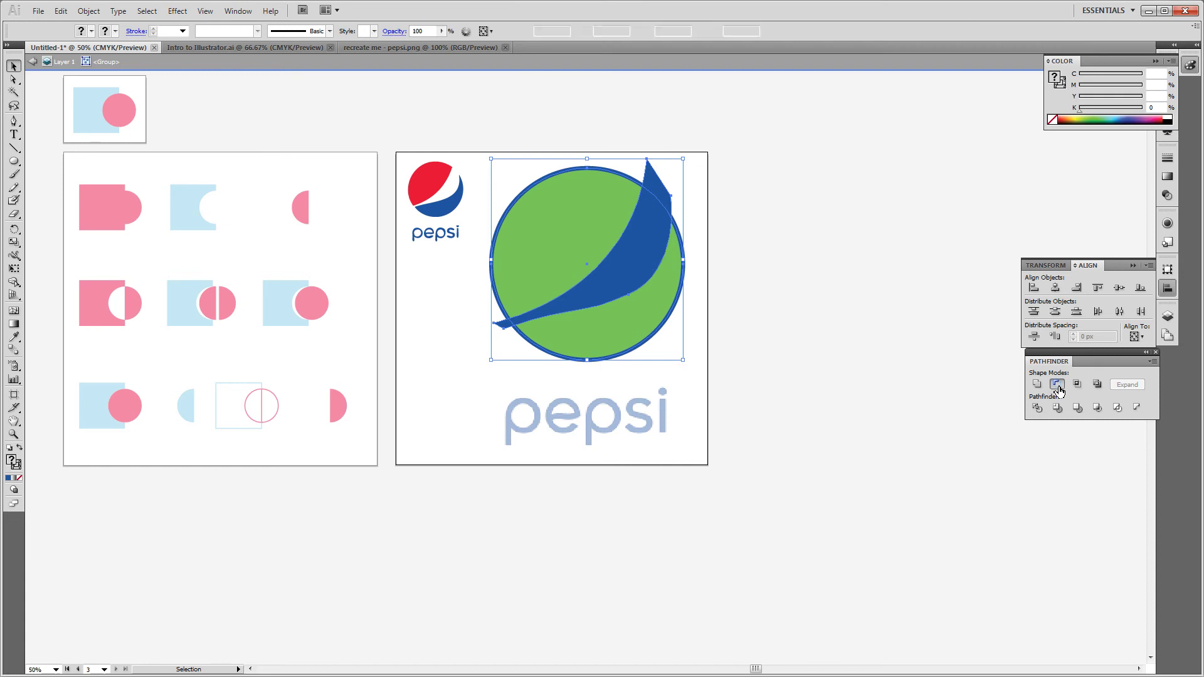
pyautogui.click(1058, 387)
pyautogui.click(888, 369)
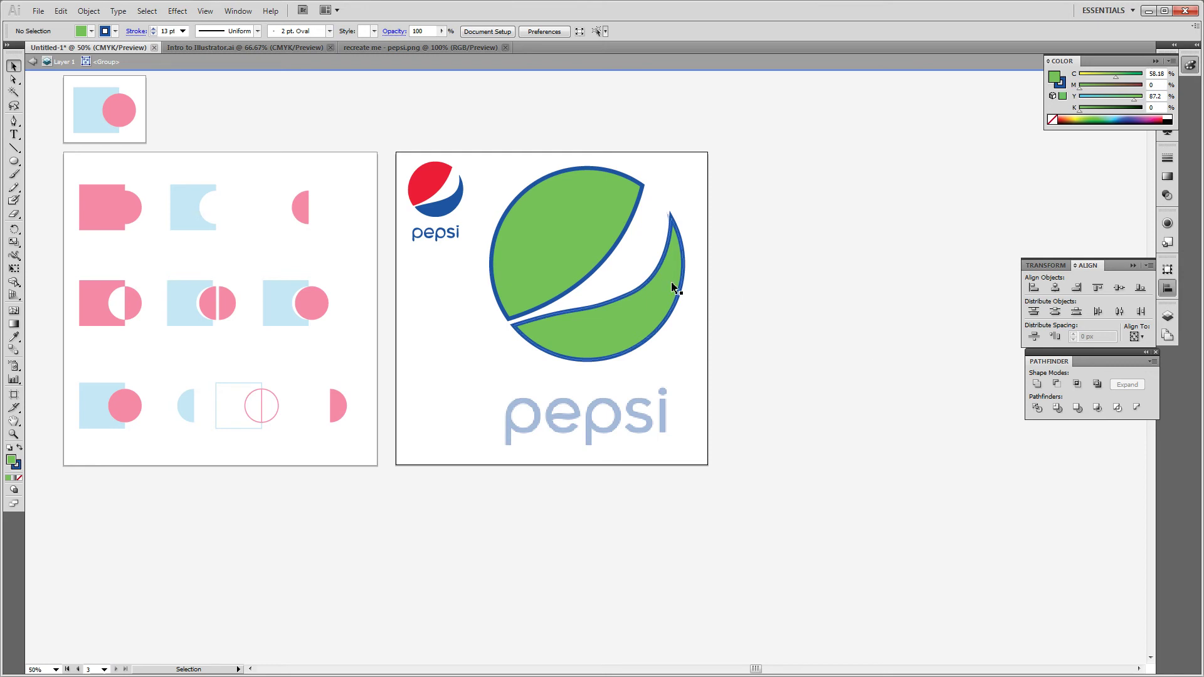
# Step: Ungroup the two green pieces of the cut circle and select the lower piece on its own
pyautogui.click(568, 244)
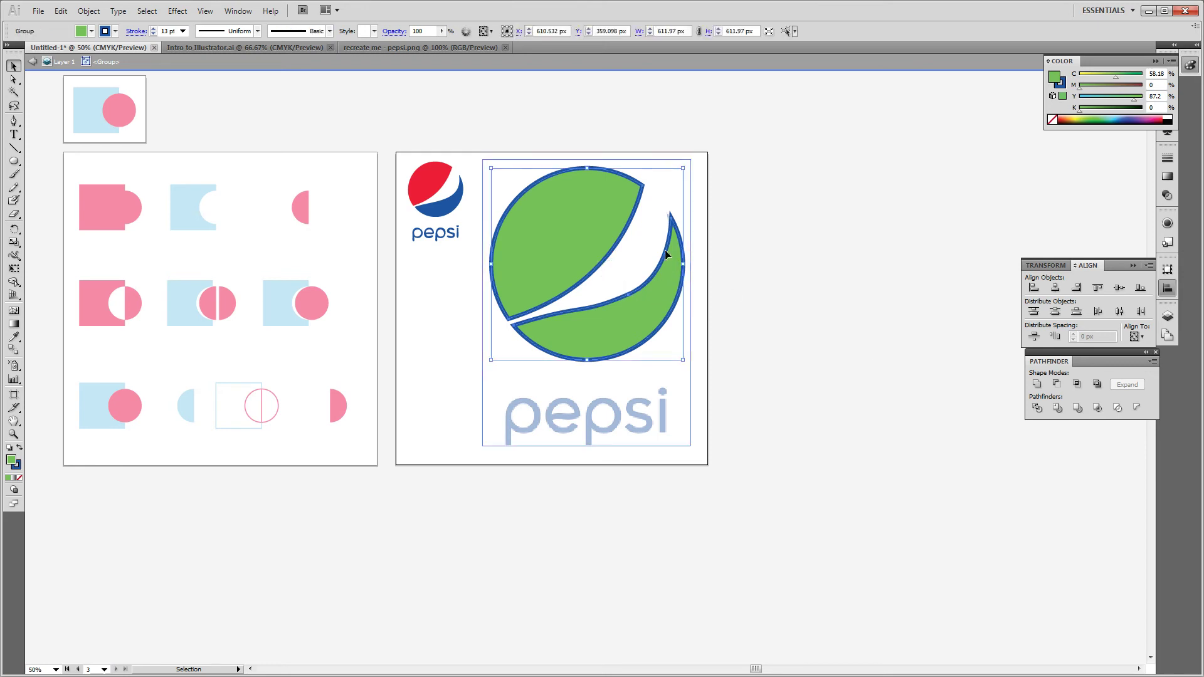
pyautogui.click(706, 263)
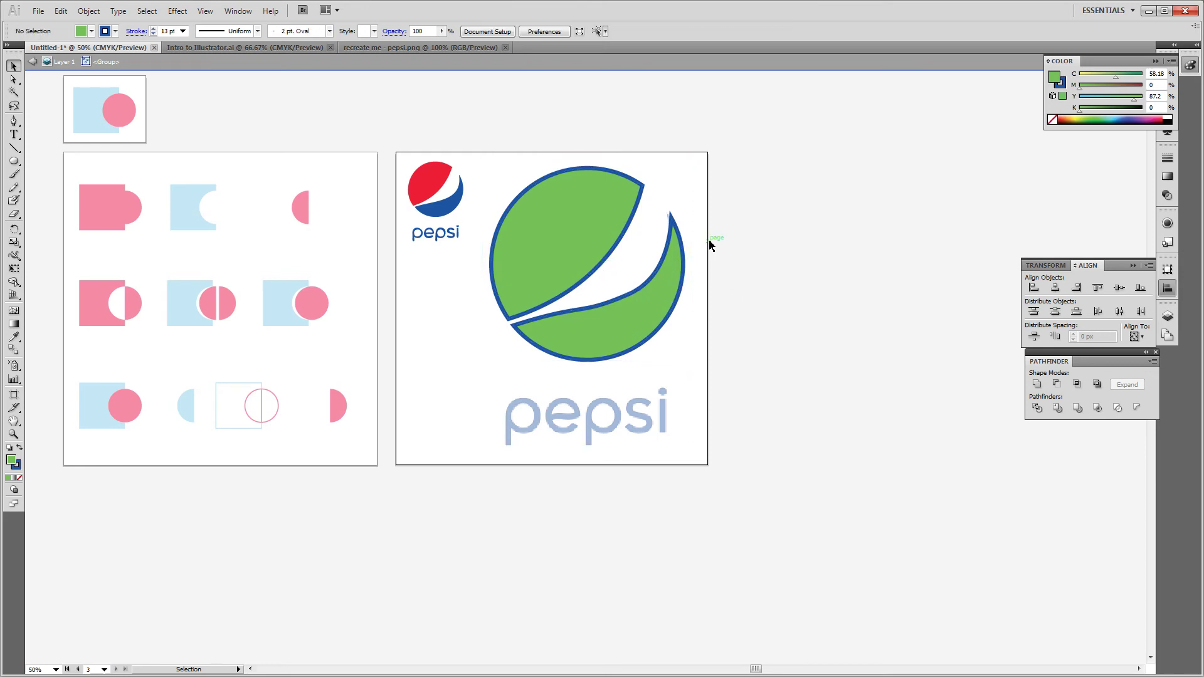
pyautogui.click(551, 257)
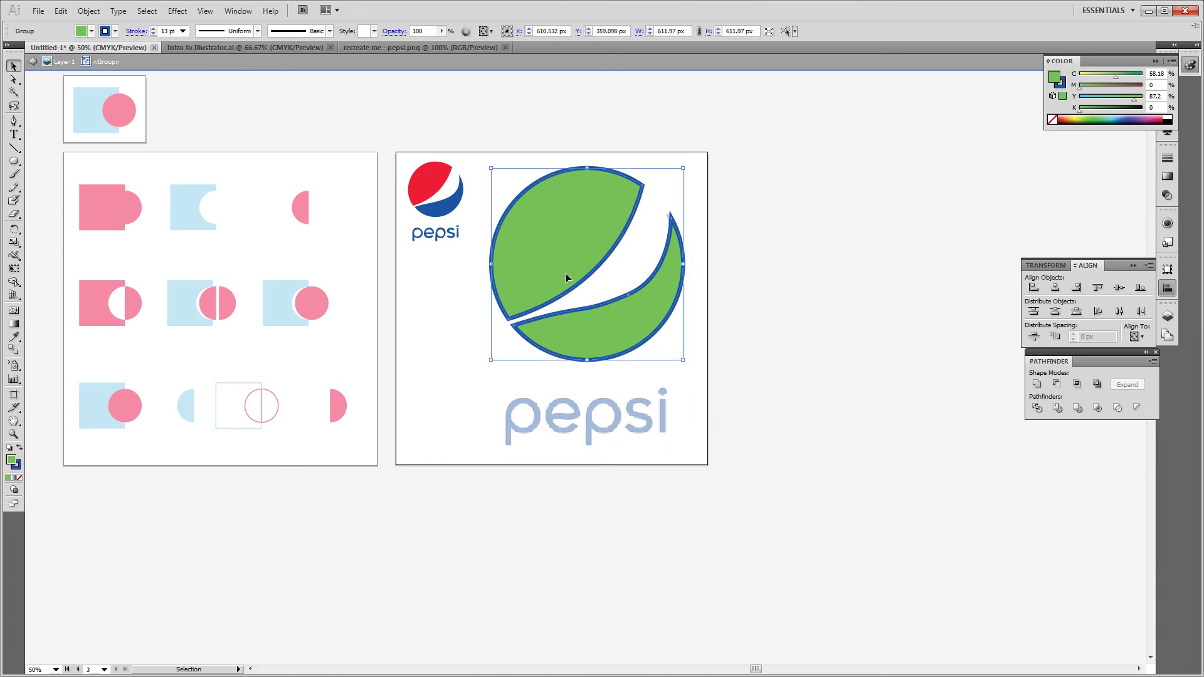
pyautogui.rightClick(566, 278)
pyautogui.click(606, 370)
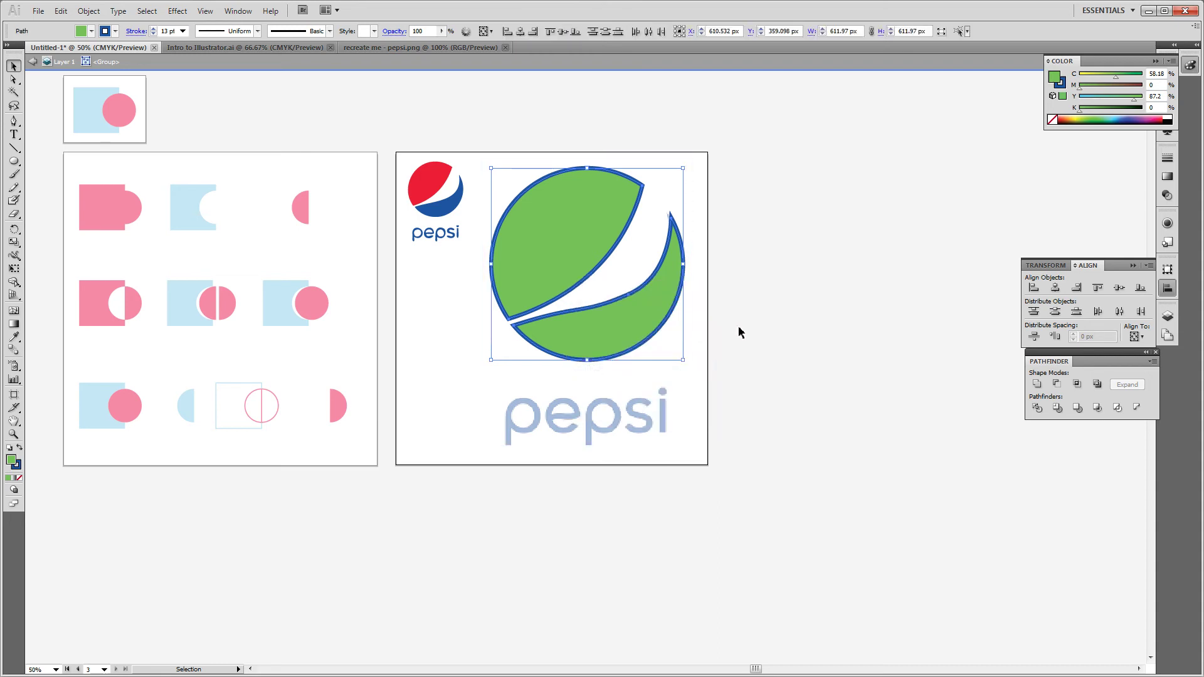
pyautogui.click(685, 317)
pyautogui.click(671, 301)
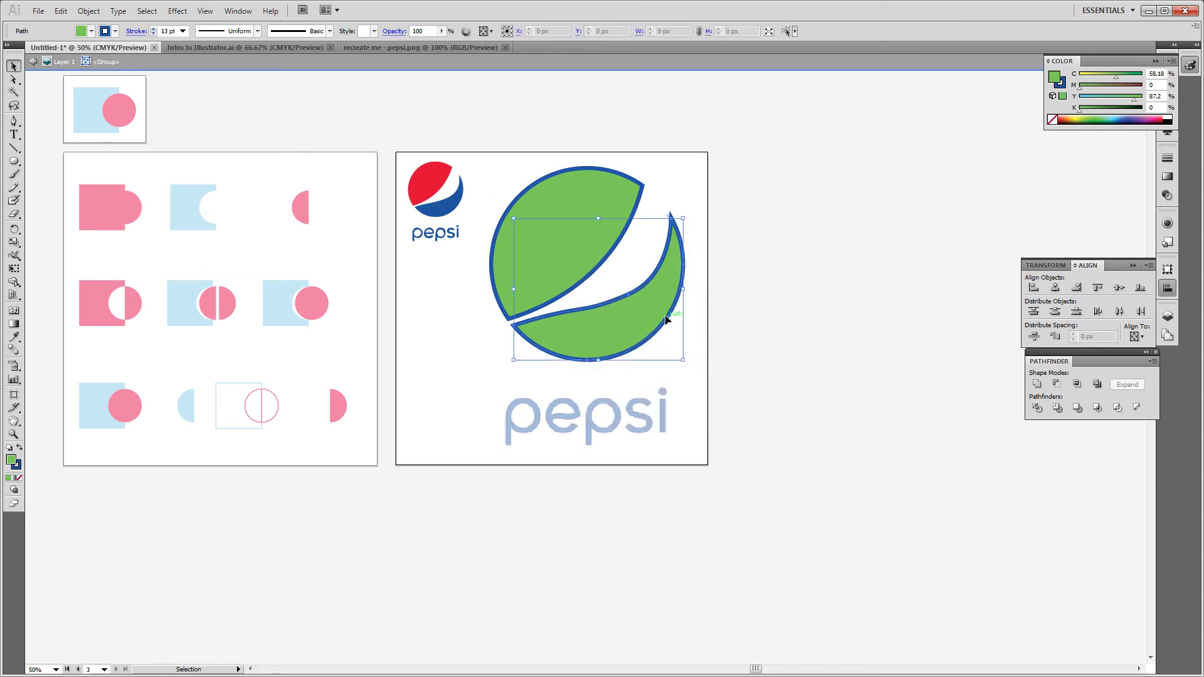
# Step: Recolor the upper piece of the circle with the red sampled from the small Pepsi logo using the Eyedropper
pyautogui.click(580, 247)
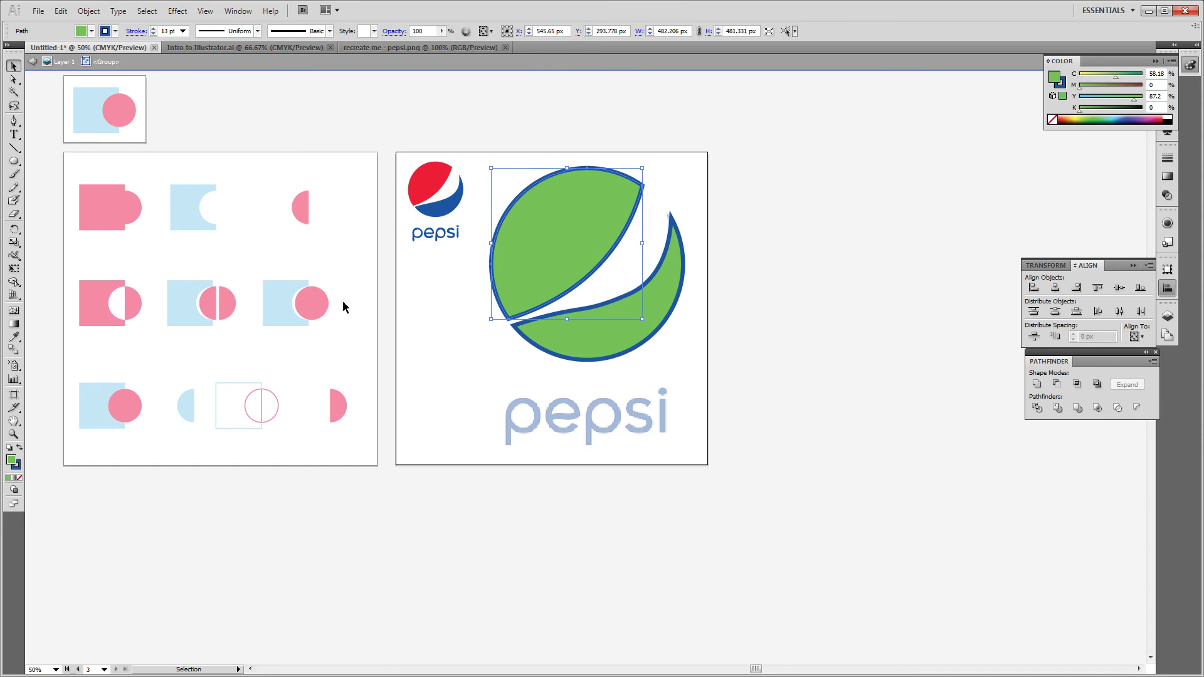
pyautogui.click(13, 338)
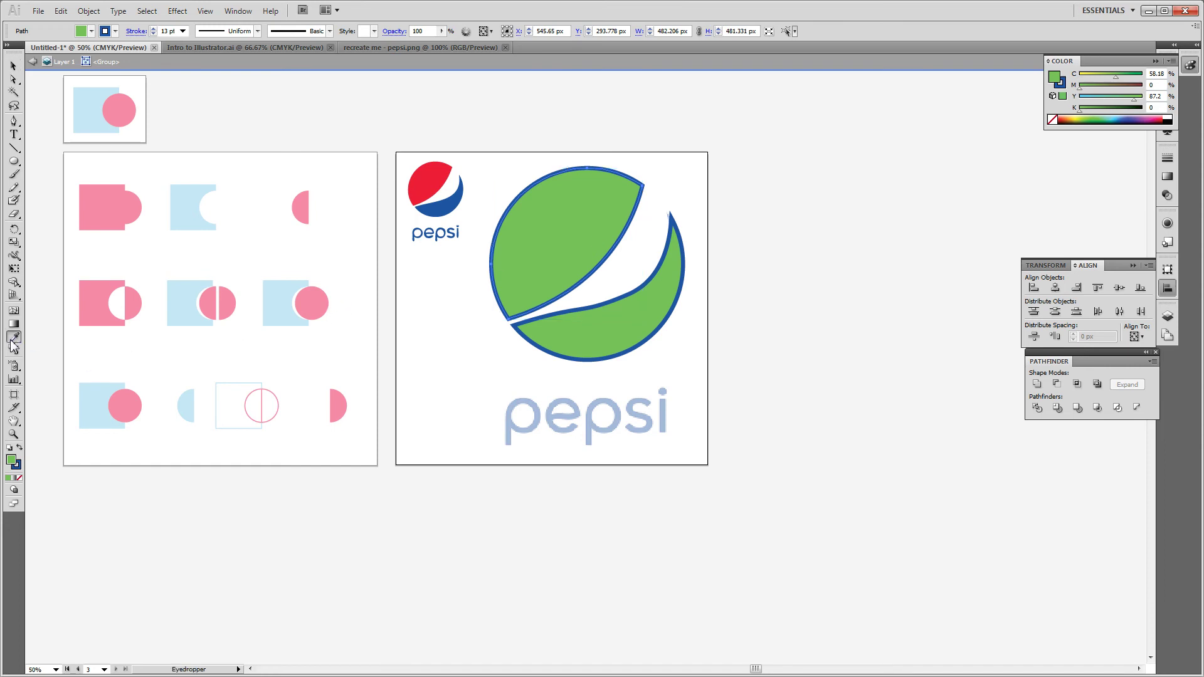
pyautogui.click(429, 172)
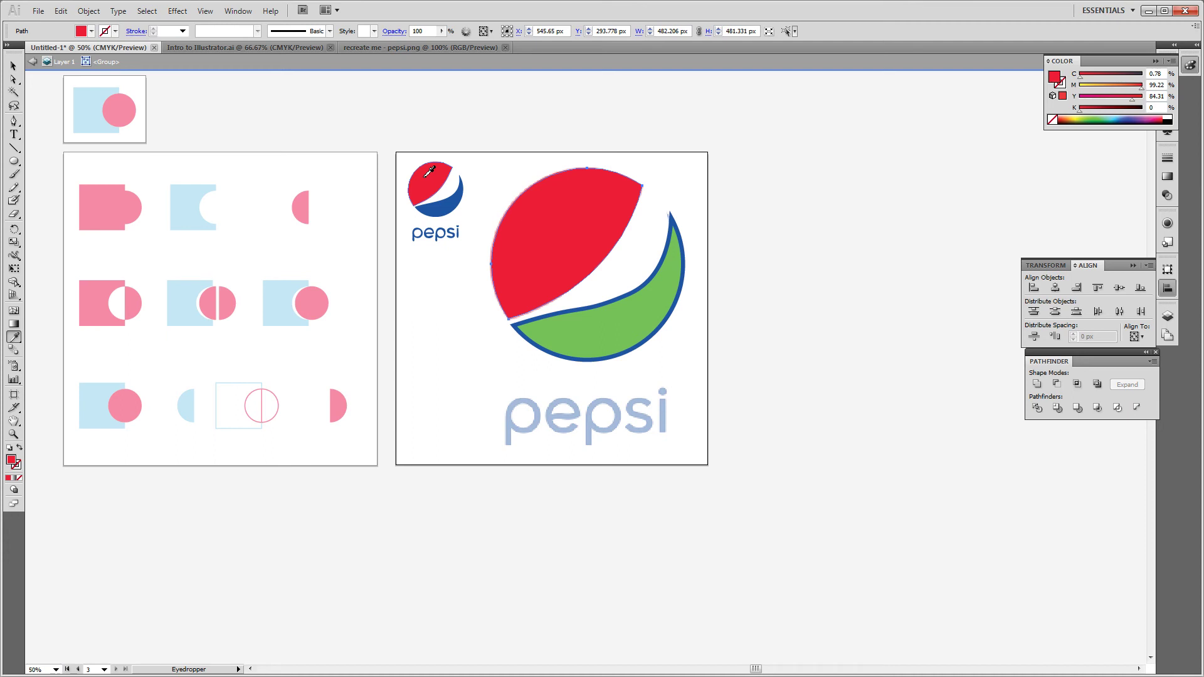
pyautogui.press('v')
# Step: Recolor the lower piece of the circle with the blue sampled from the small Pepsi logo, and deselect it
pyautogui.click(619, 335)
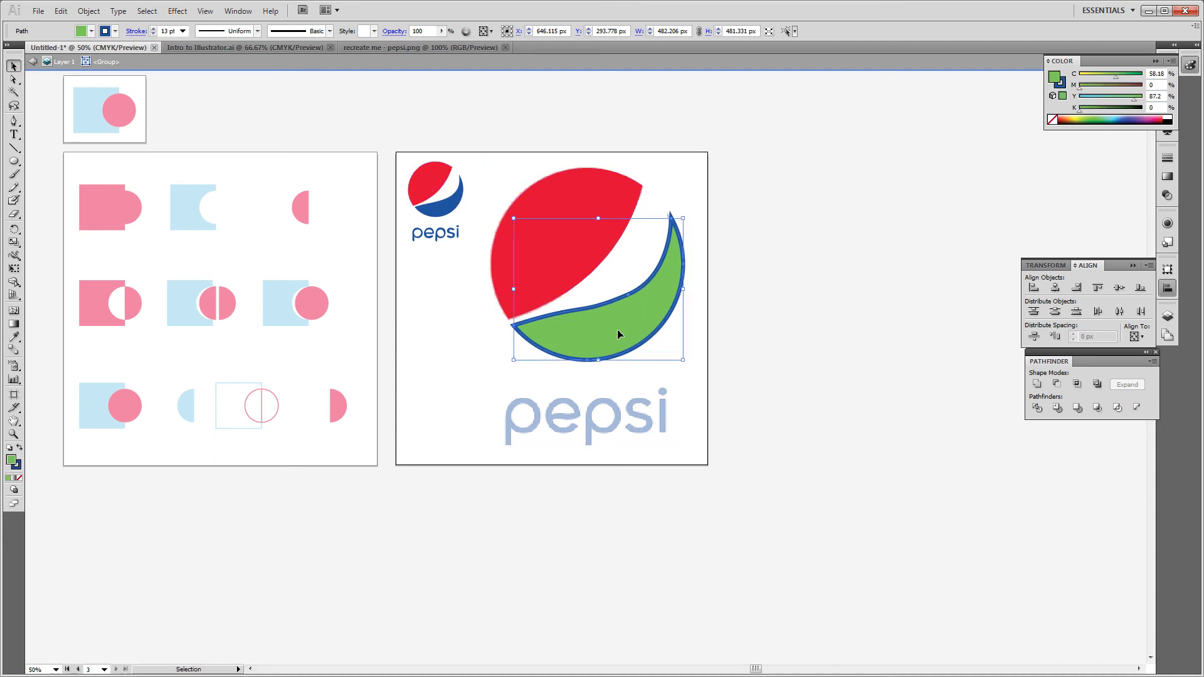
pyautogui.click(13, 337)
pyautogui.click(430, 215)
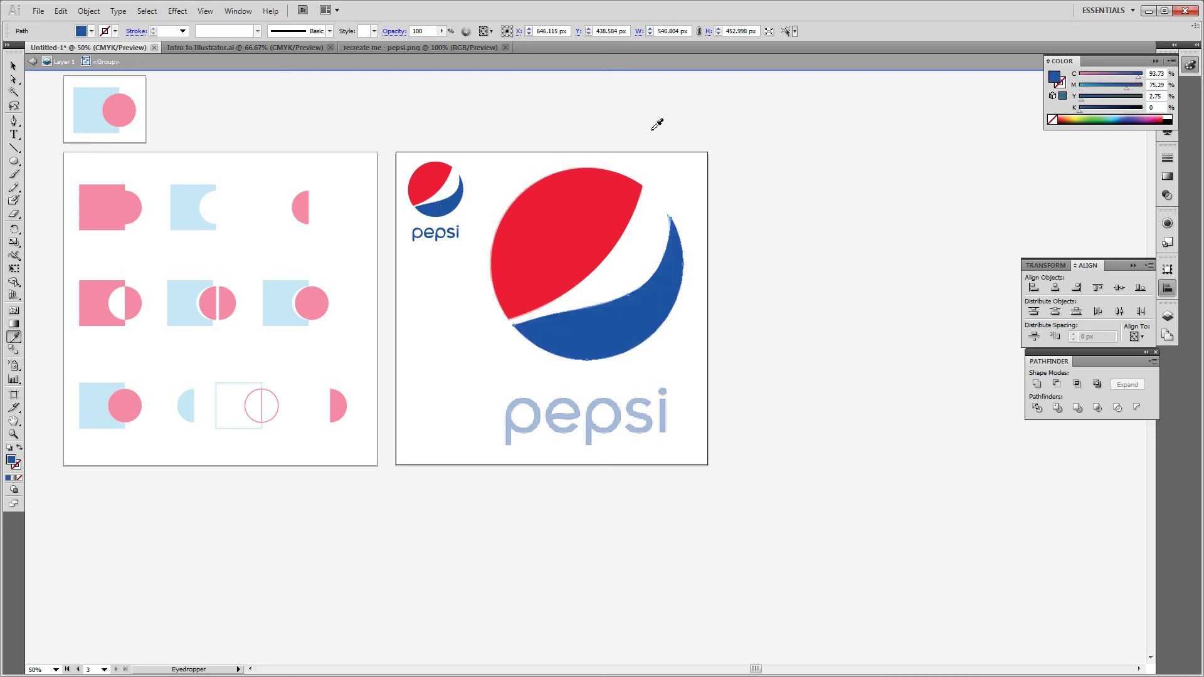
pyautogui.press('v')
pyautogui.click(799, 179)
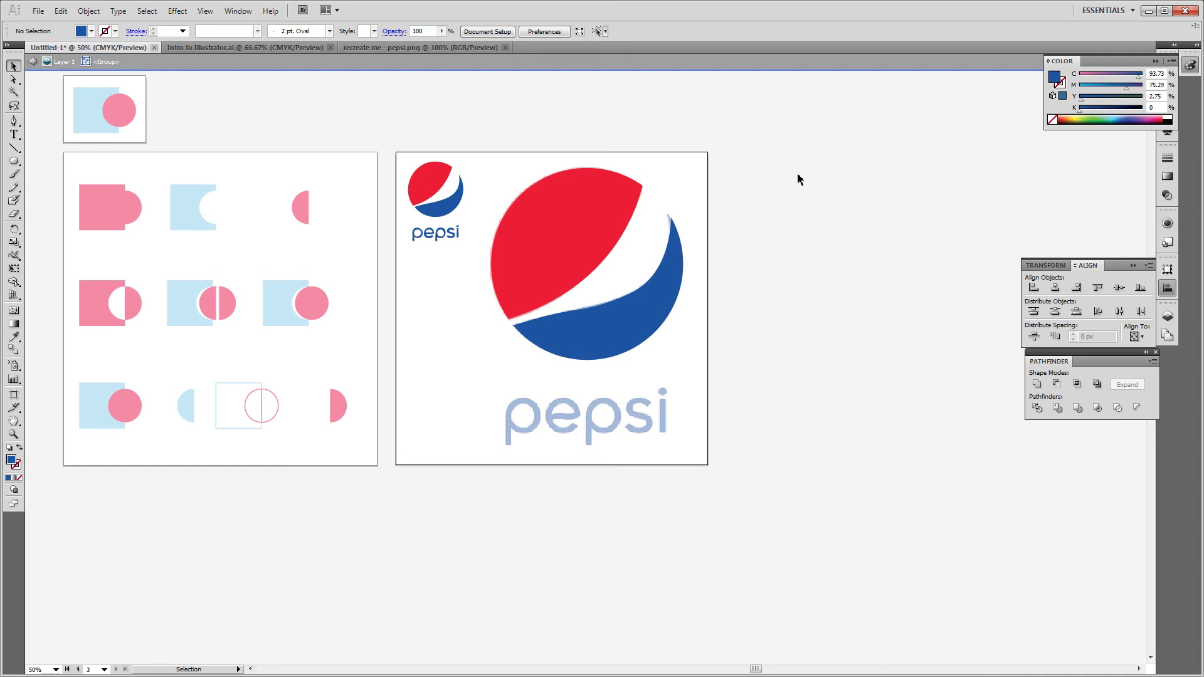
# Step: Draw two small circles with the default white fill and black stroke on the red piece, the smaller about 49 px wide
pyautogui.press('a')
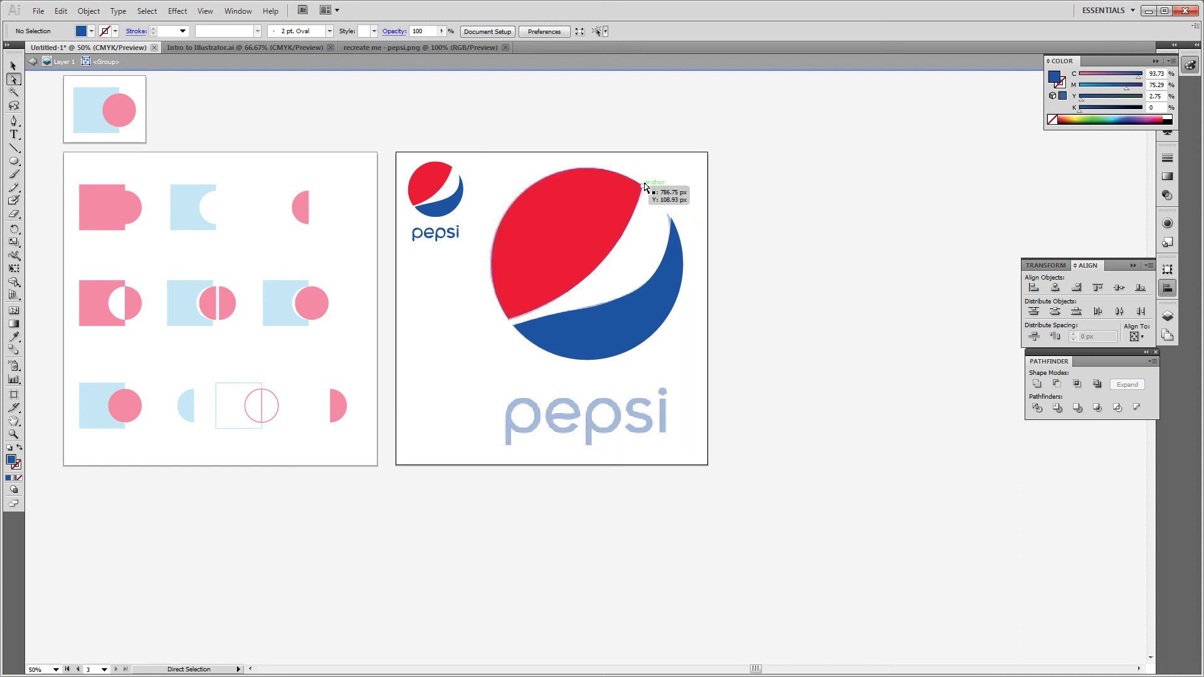
pyautogui.click(14, 161)
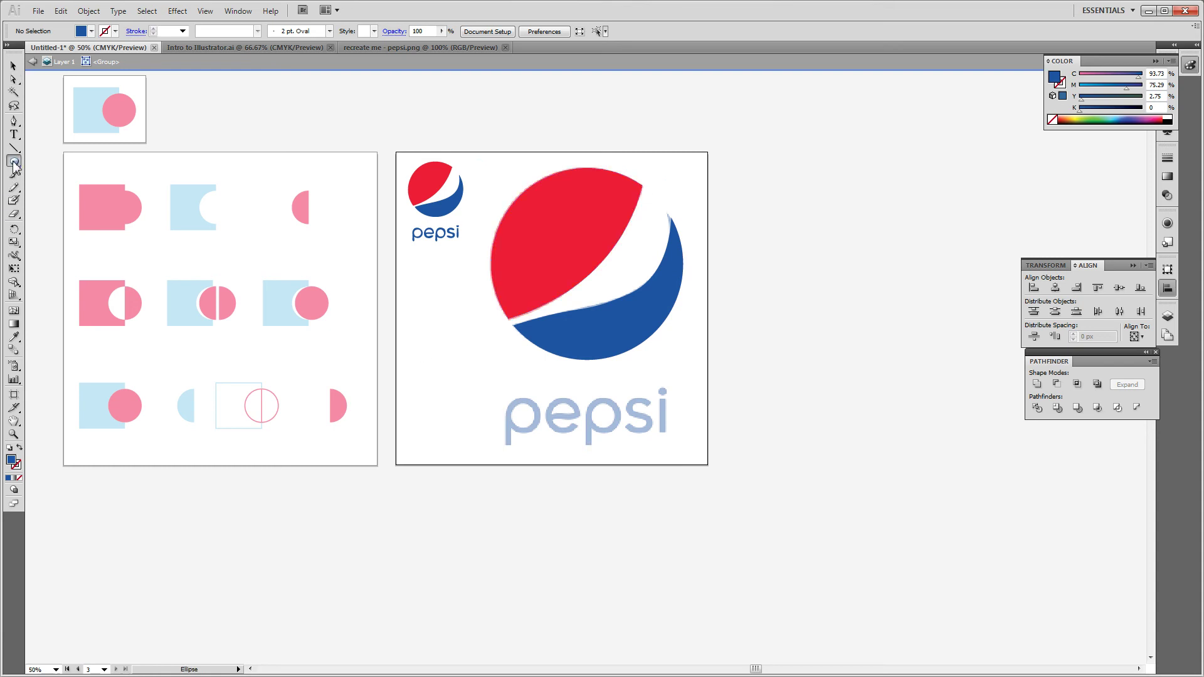
pyautogui.click(9, 447)
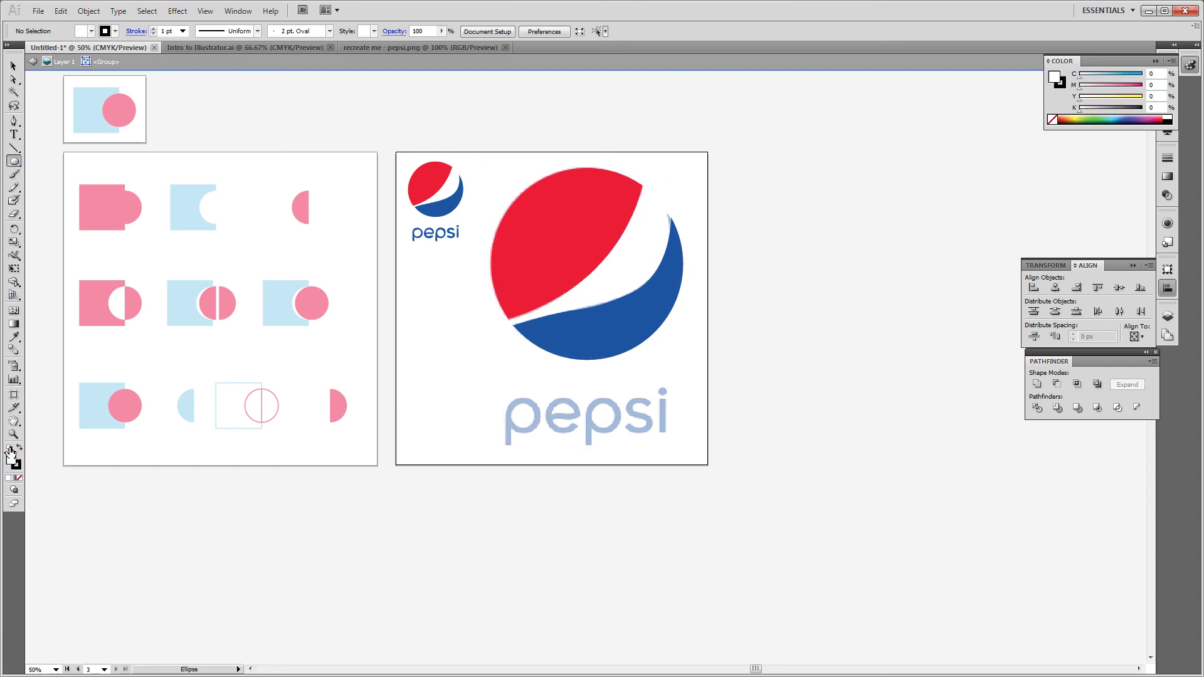
pyautogui.moveTo(538, 218); pyautogui.dragTo(600, 226)
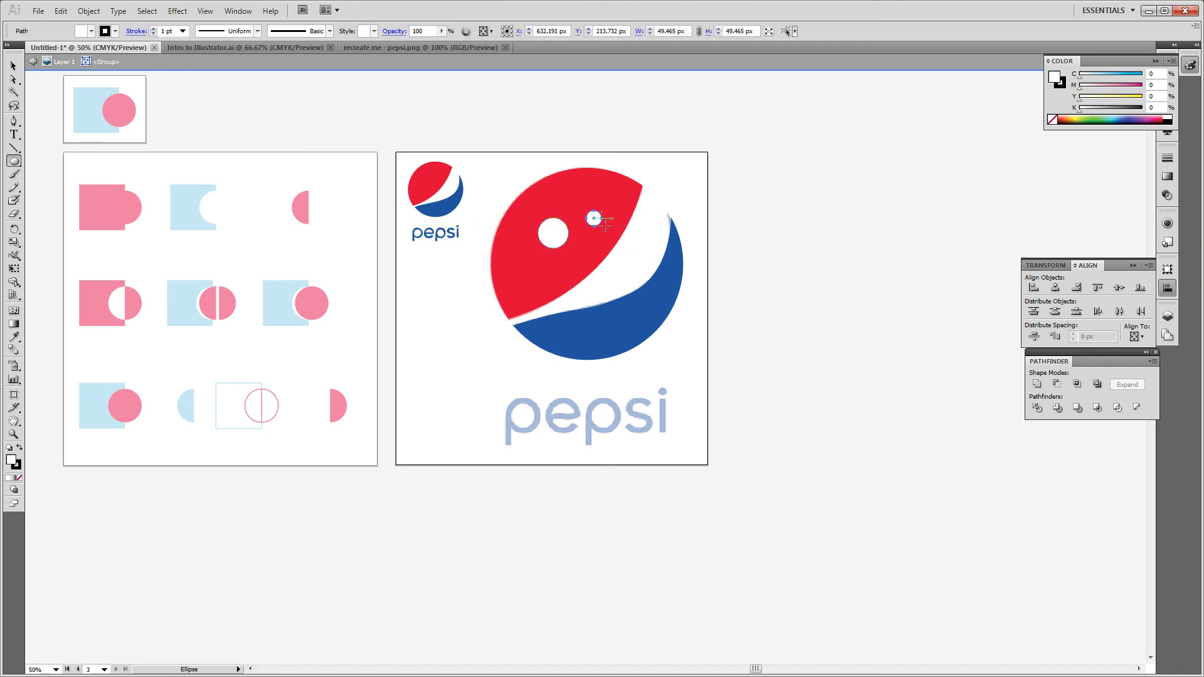
pyautogui.press('v')
pyautogui.click(771, 192)
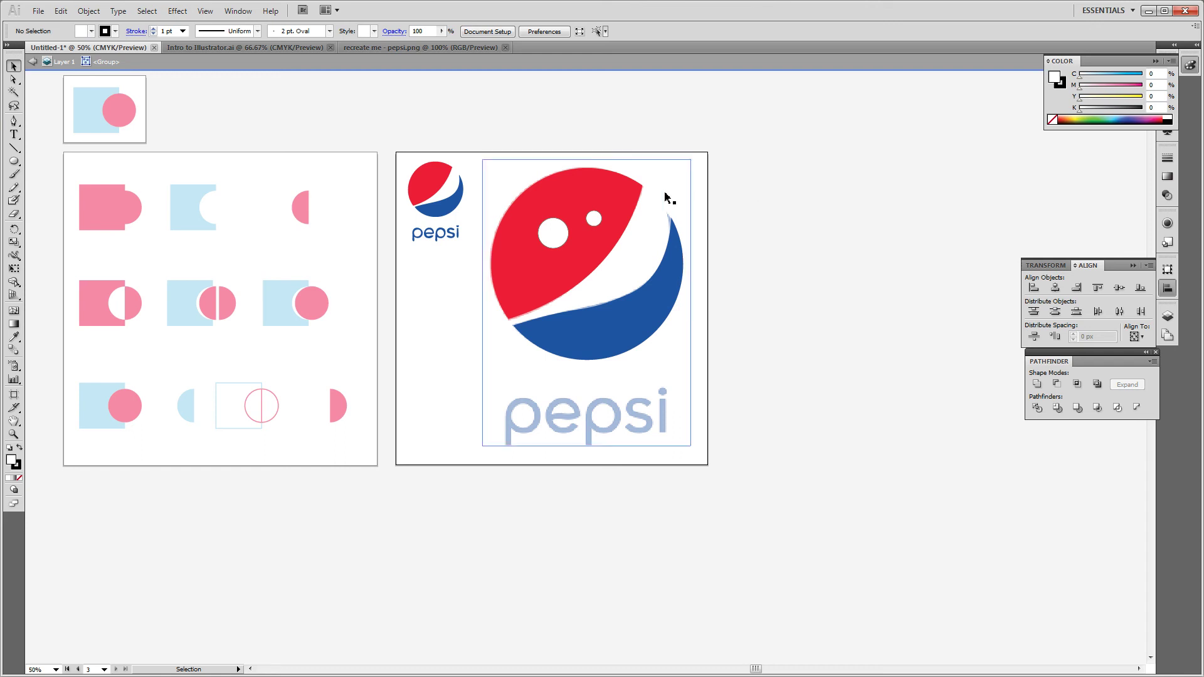
# Step: Delete both small white circles from the red piece of the logo
pyautogui.click(558, 232)
pyautogui.press('Delete')
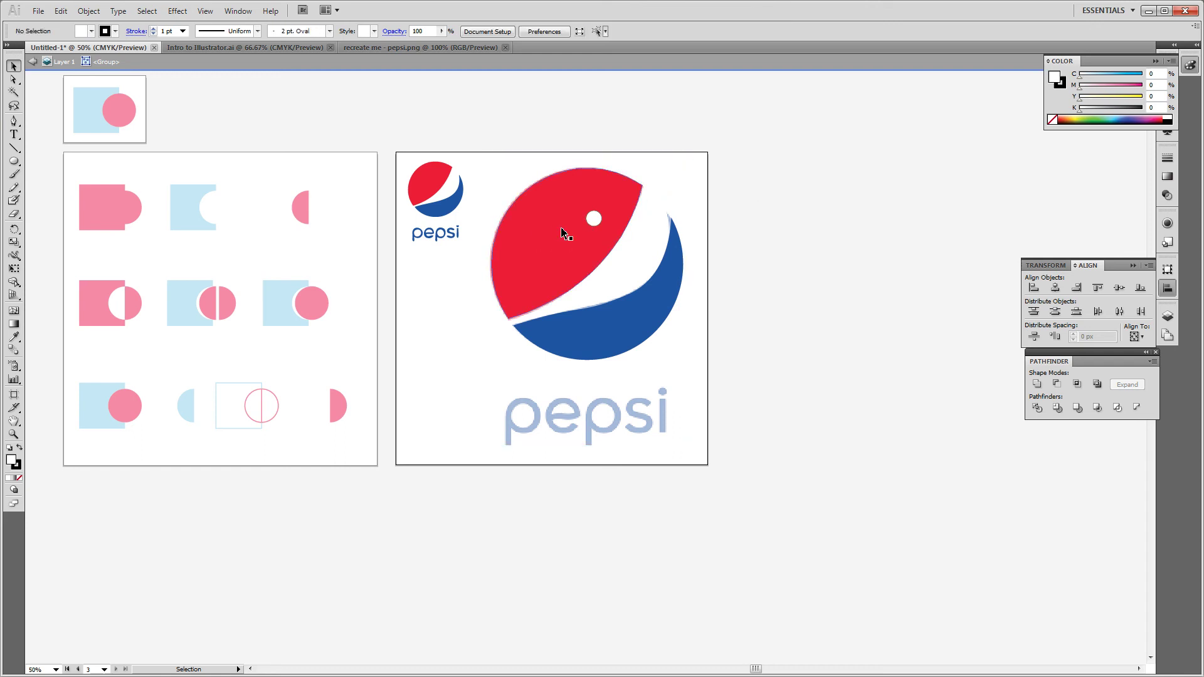
pyautogui.click(593, 219)
pyautogui.press('Delete')
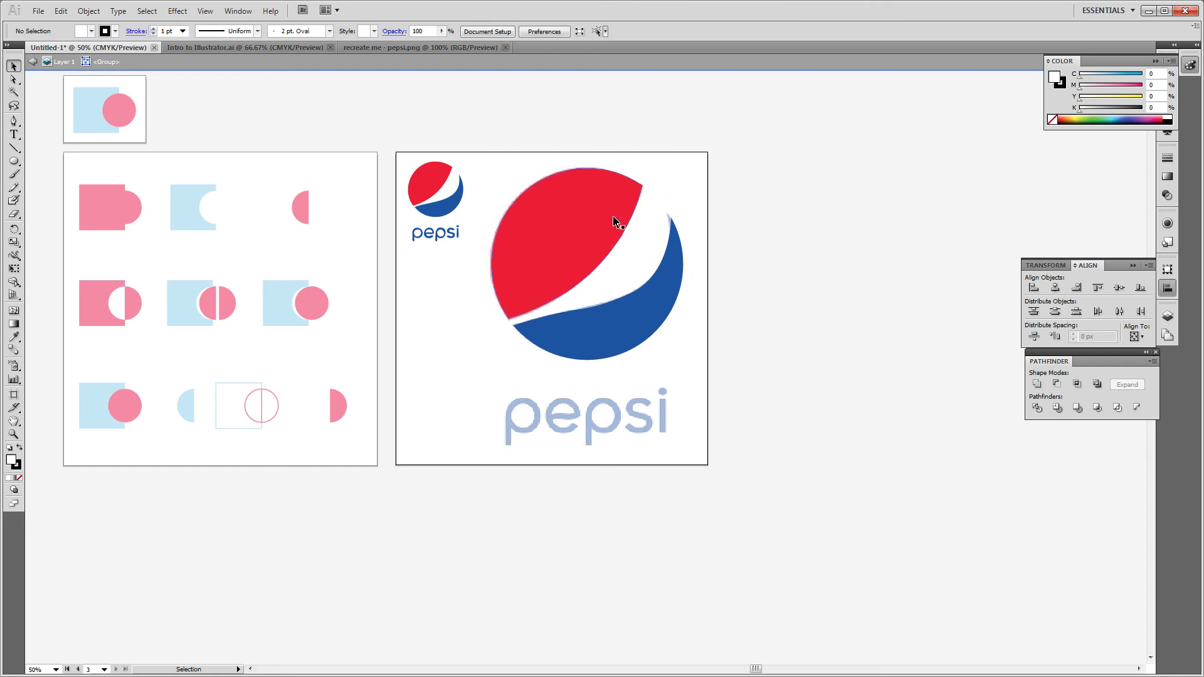